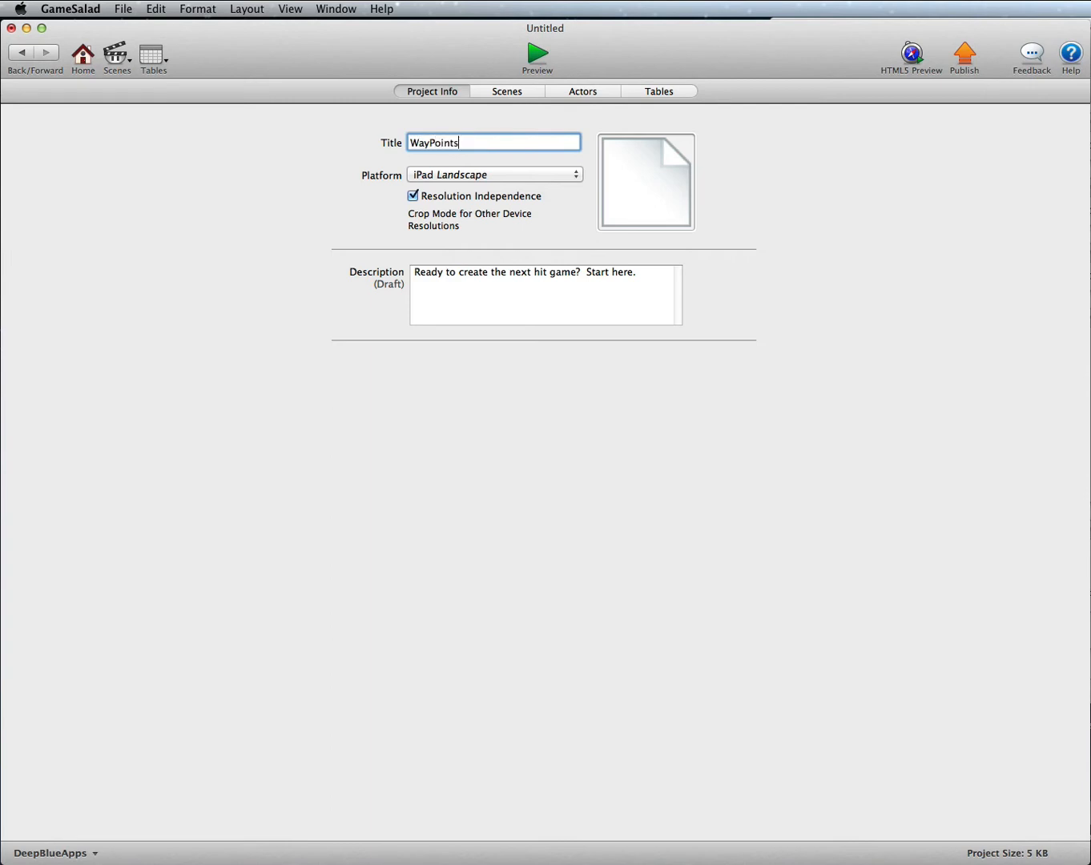
Confirm the project title WayPoints and open the Initial Scene, showing its full stage area.
key("Return")
left_click(492, 90)
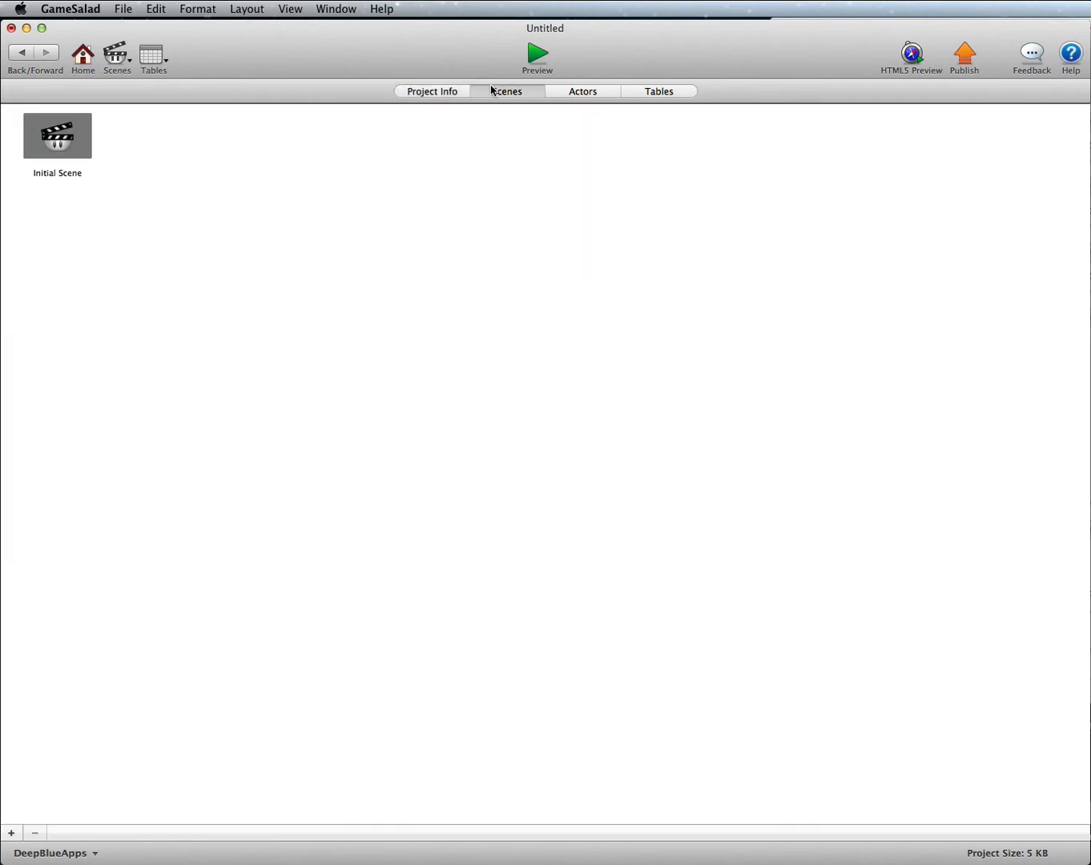
double_click(79, 137)
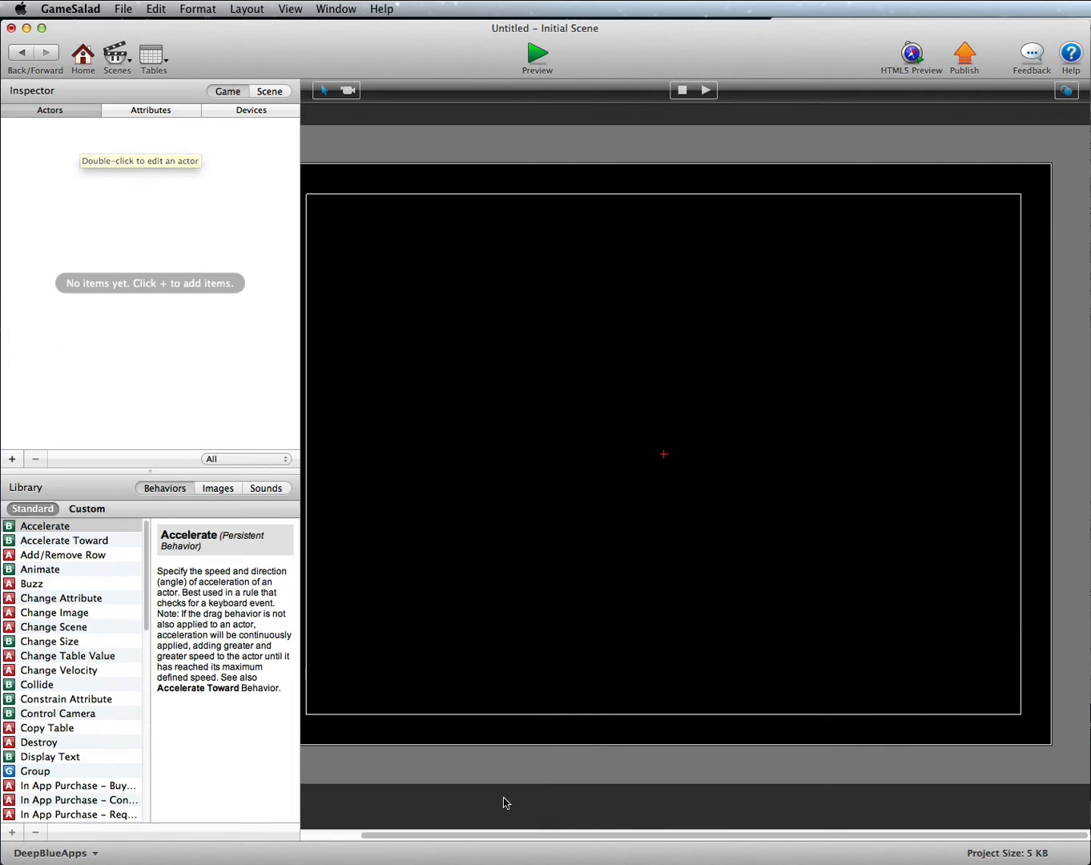
left_click_drag(619, 839, 587, 842)
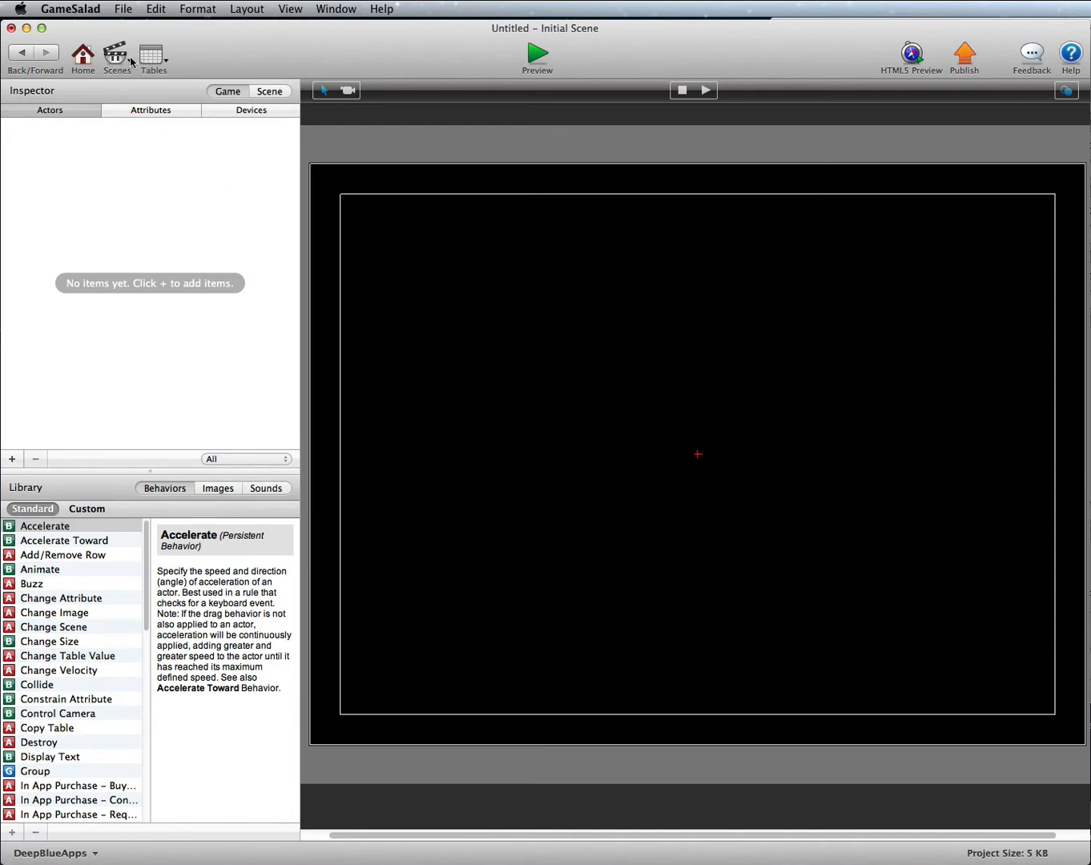
Add a new table to the project and name it WayPoints with an Apple symbol on each side.
left_click(84, 57)
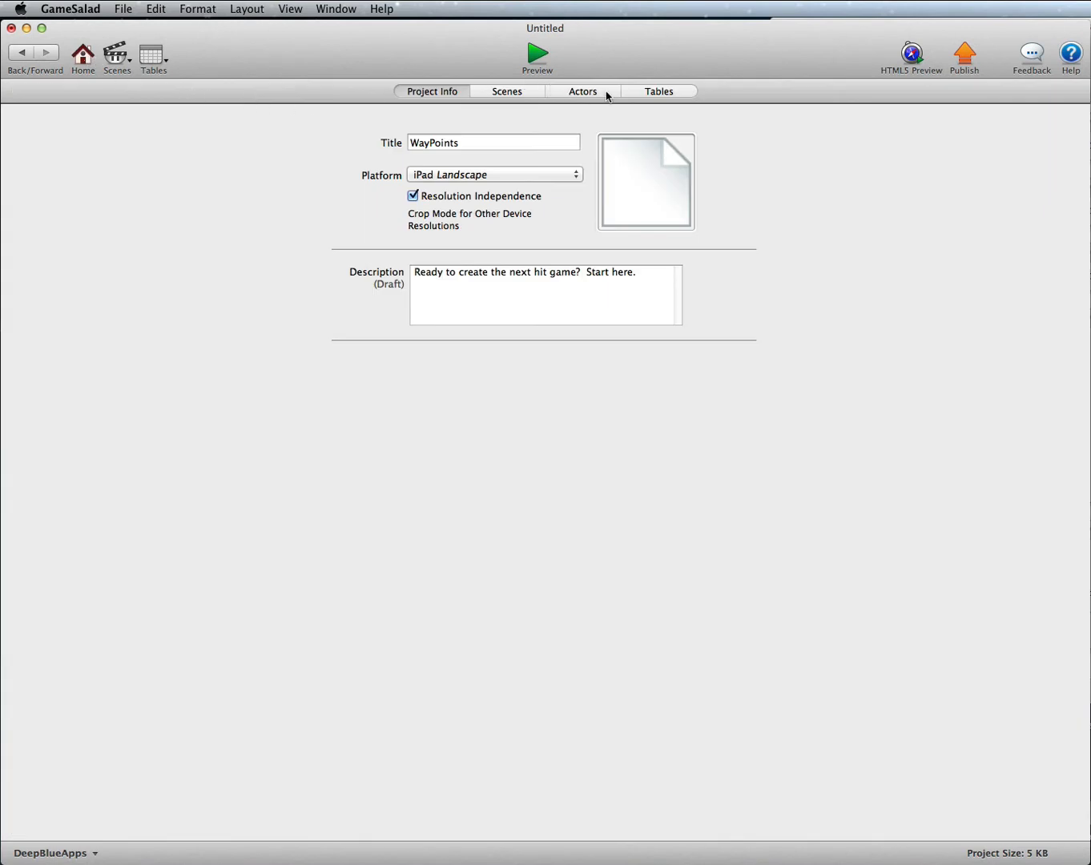
left_click(645, 93)
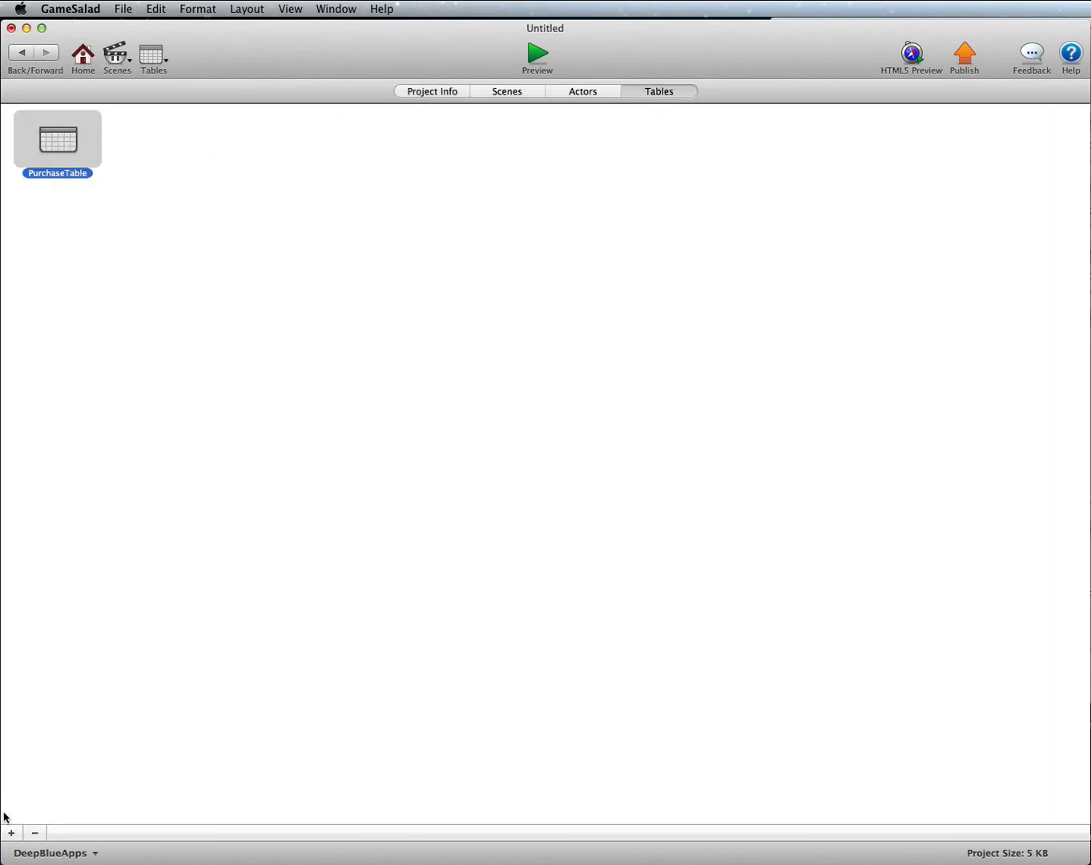
left_click(11, 834)
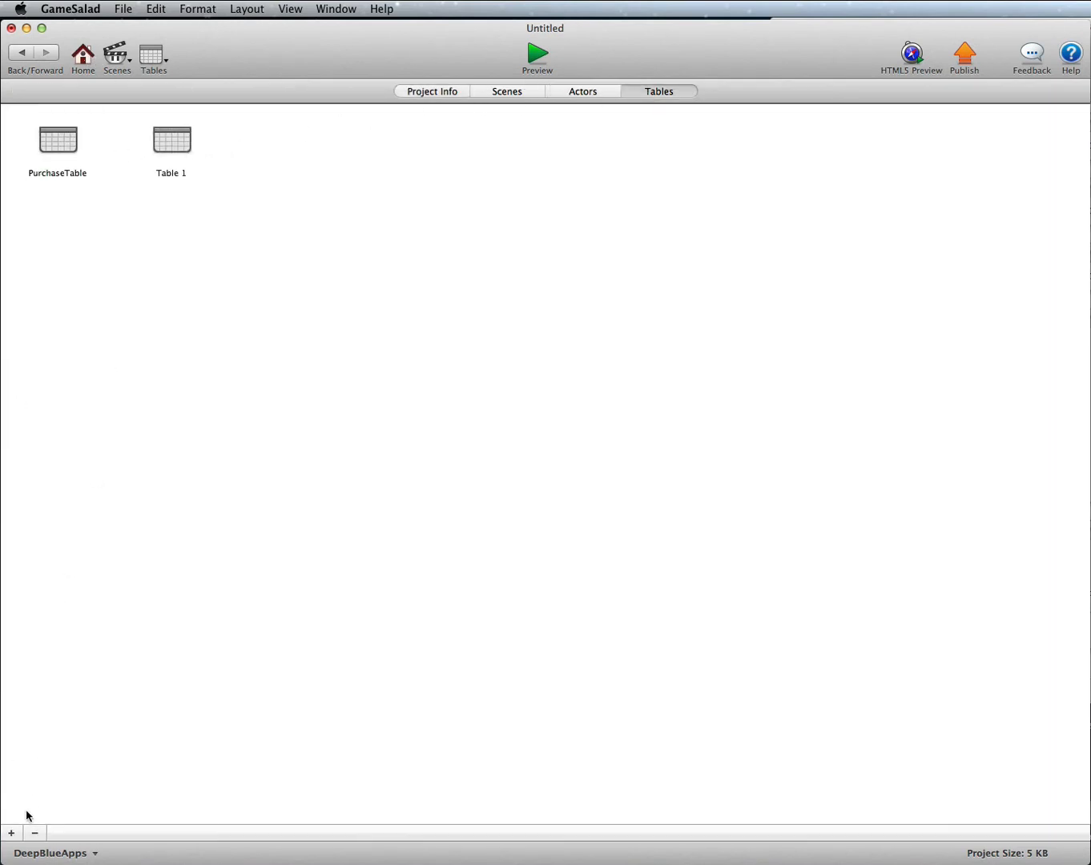
left_click(193, 174)
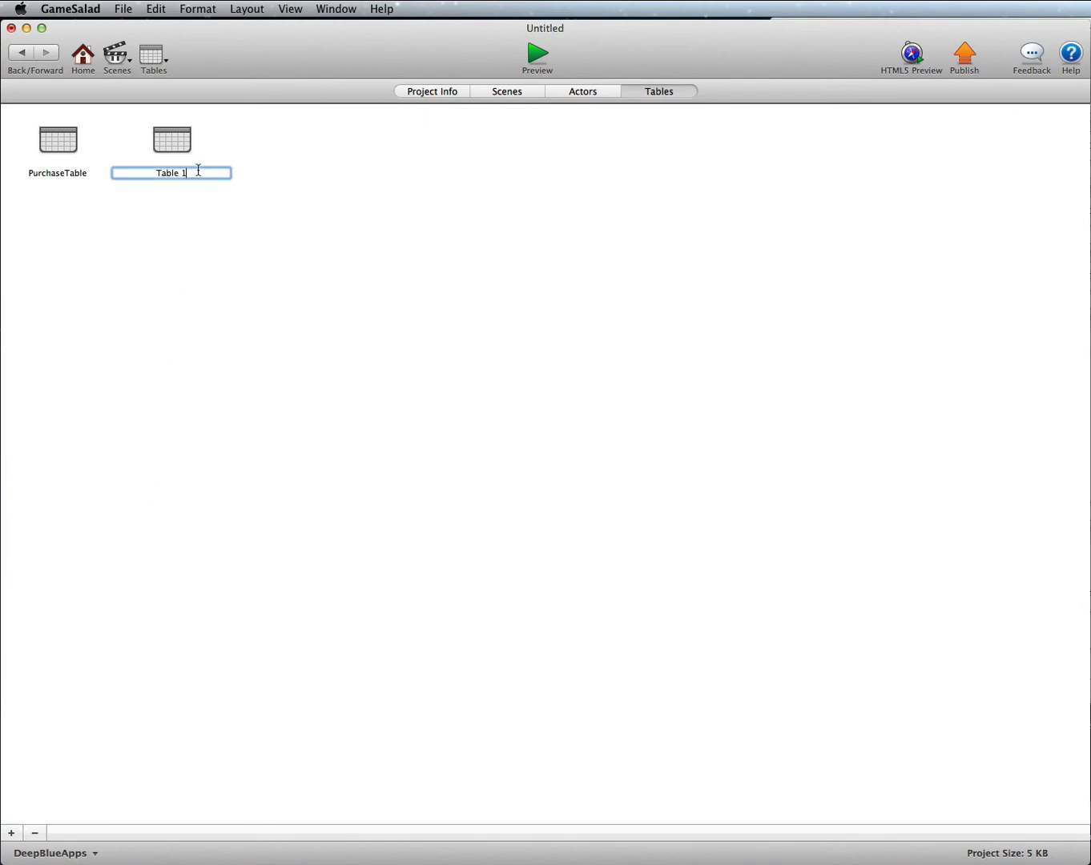
left_click_drag(198, 170, 164, 172)
type("WayPoints")
Set up the WayPoints table with two Integer columns and 30 rows.
double_click(182, 146)
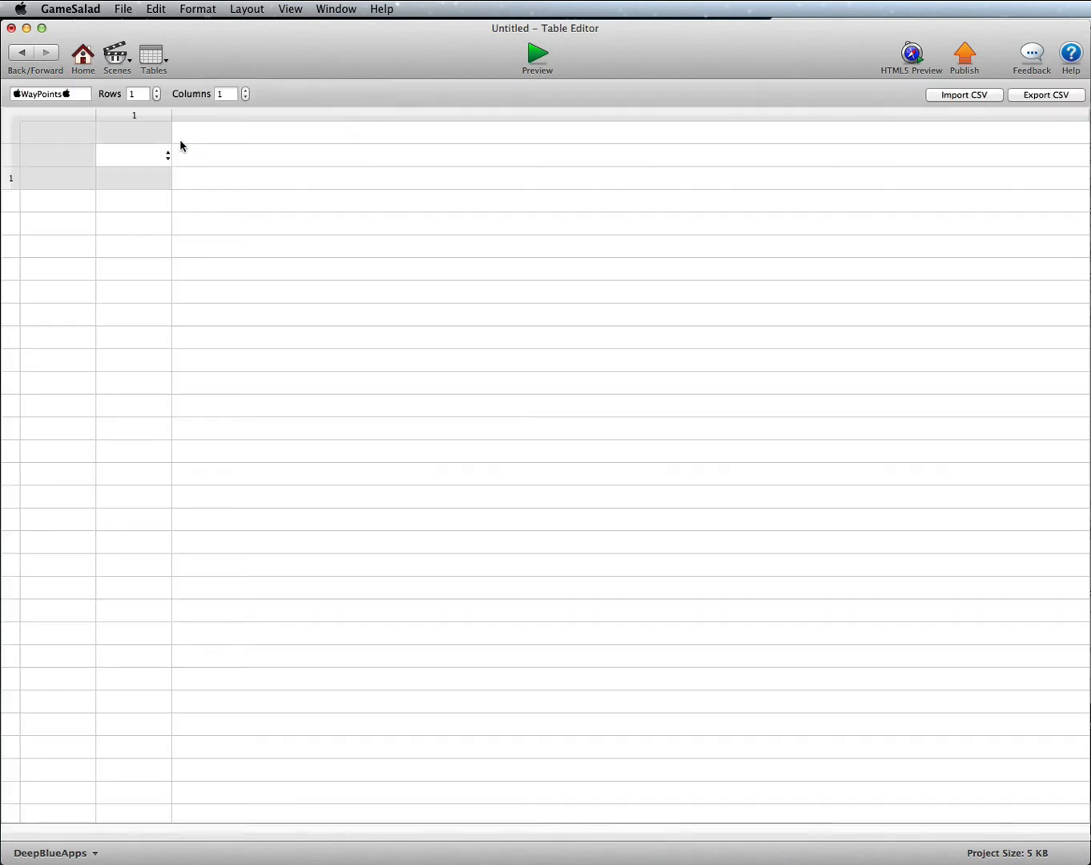
left_click(169, 156)
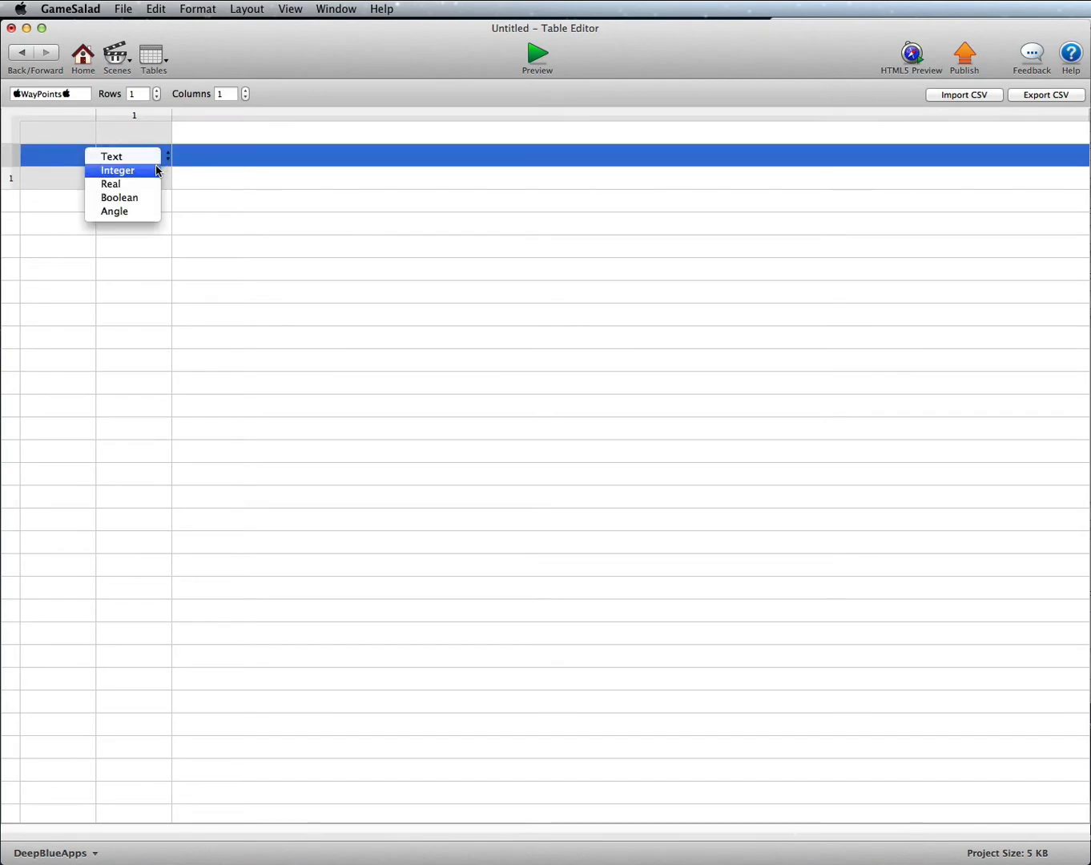
left_click(158, 170)
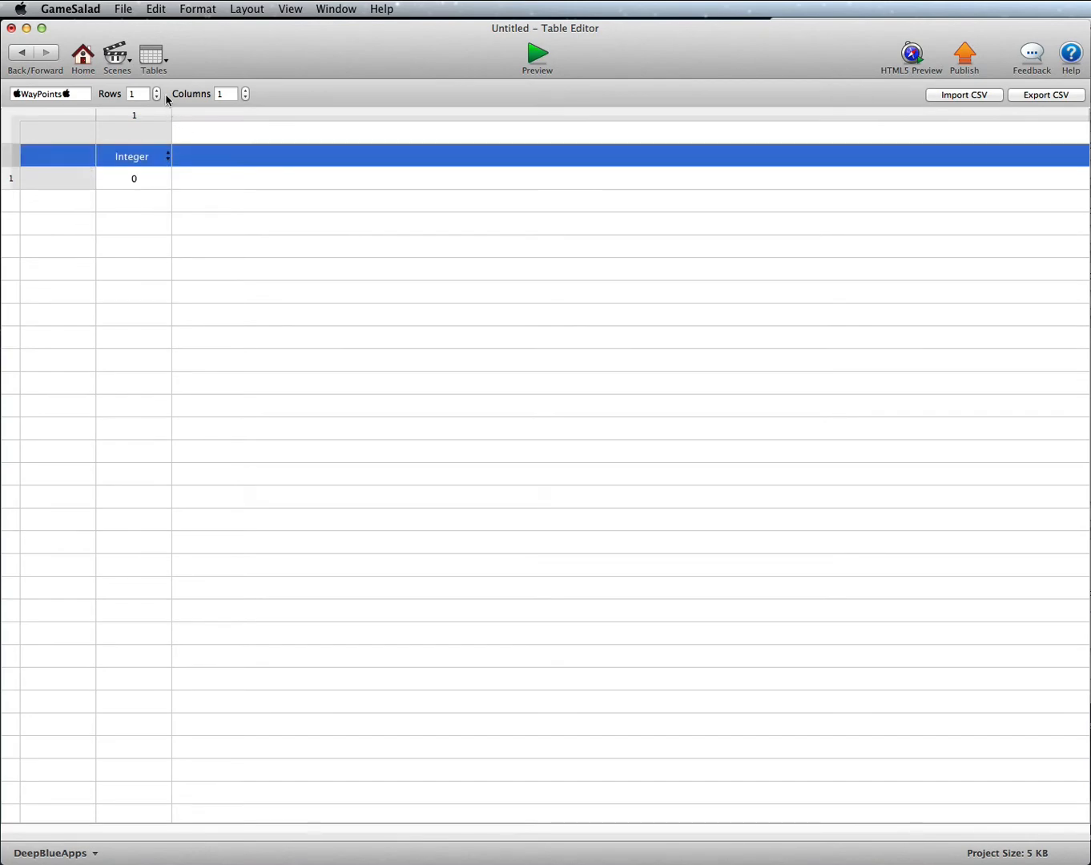
left_click(246, 90)
left_click(227, 155)
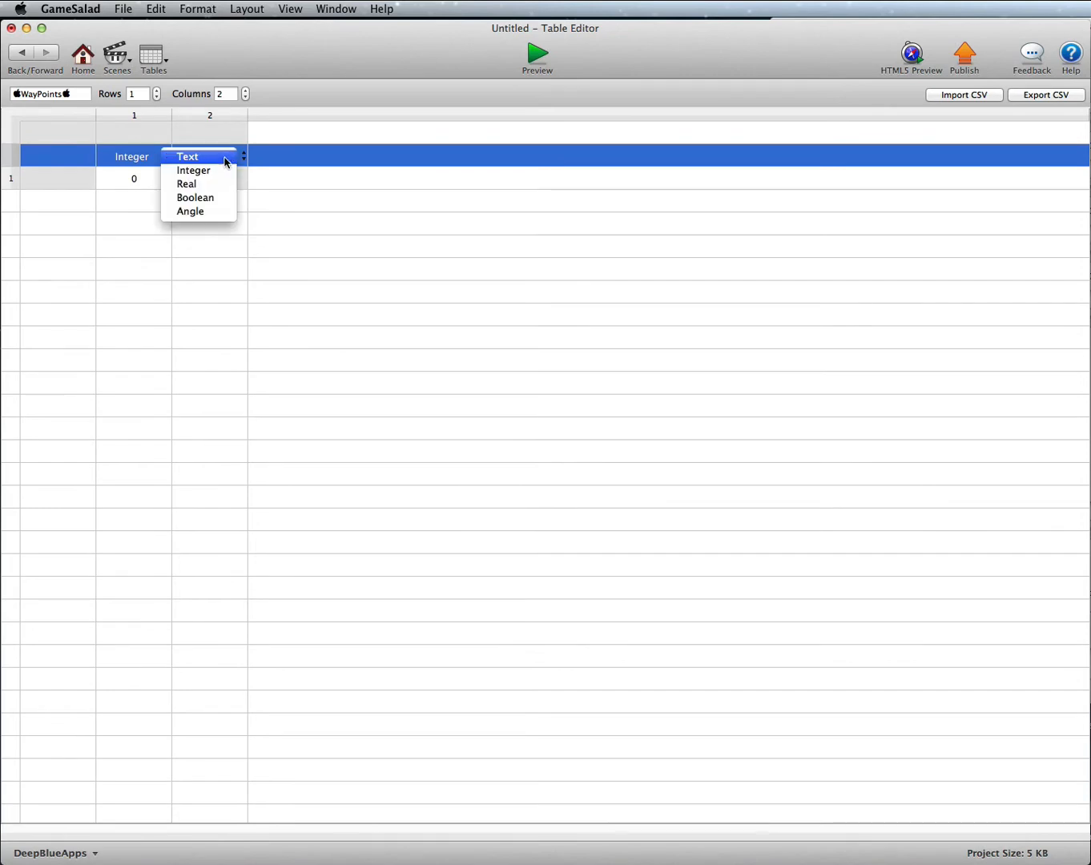
left_click(224, 171)
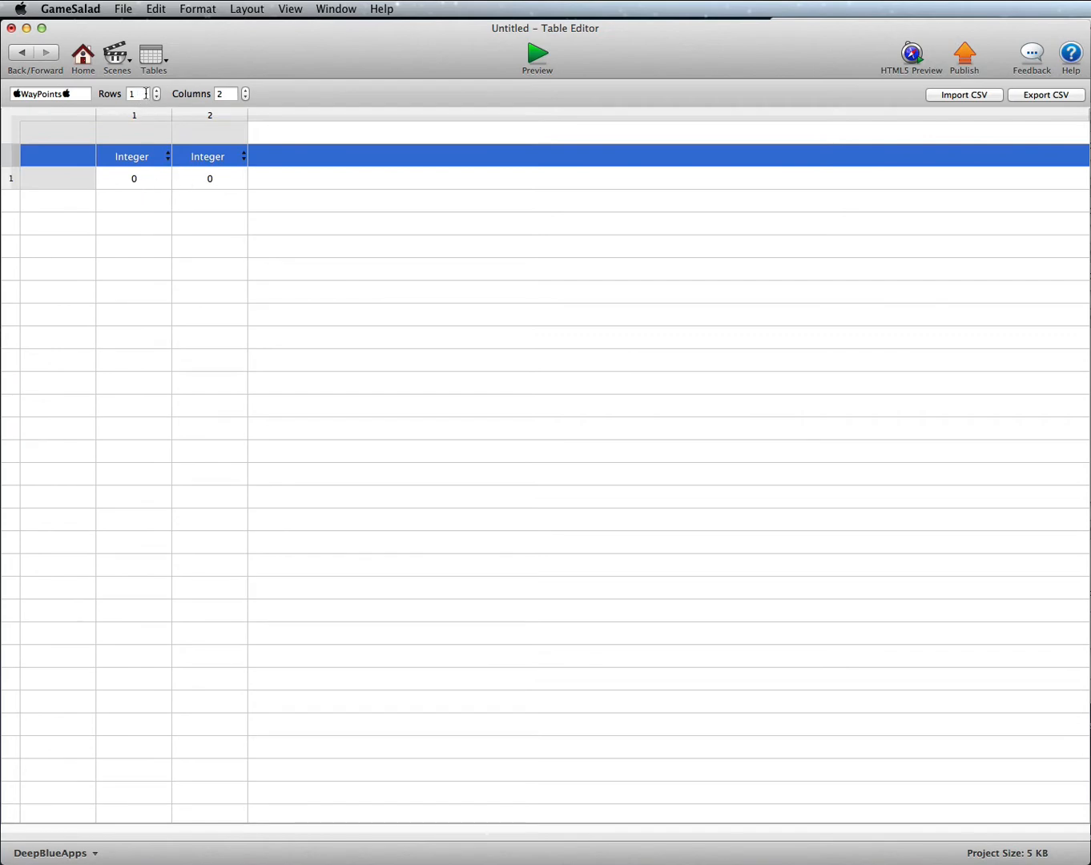
left_click_drag(157, 92, 157, 93)
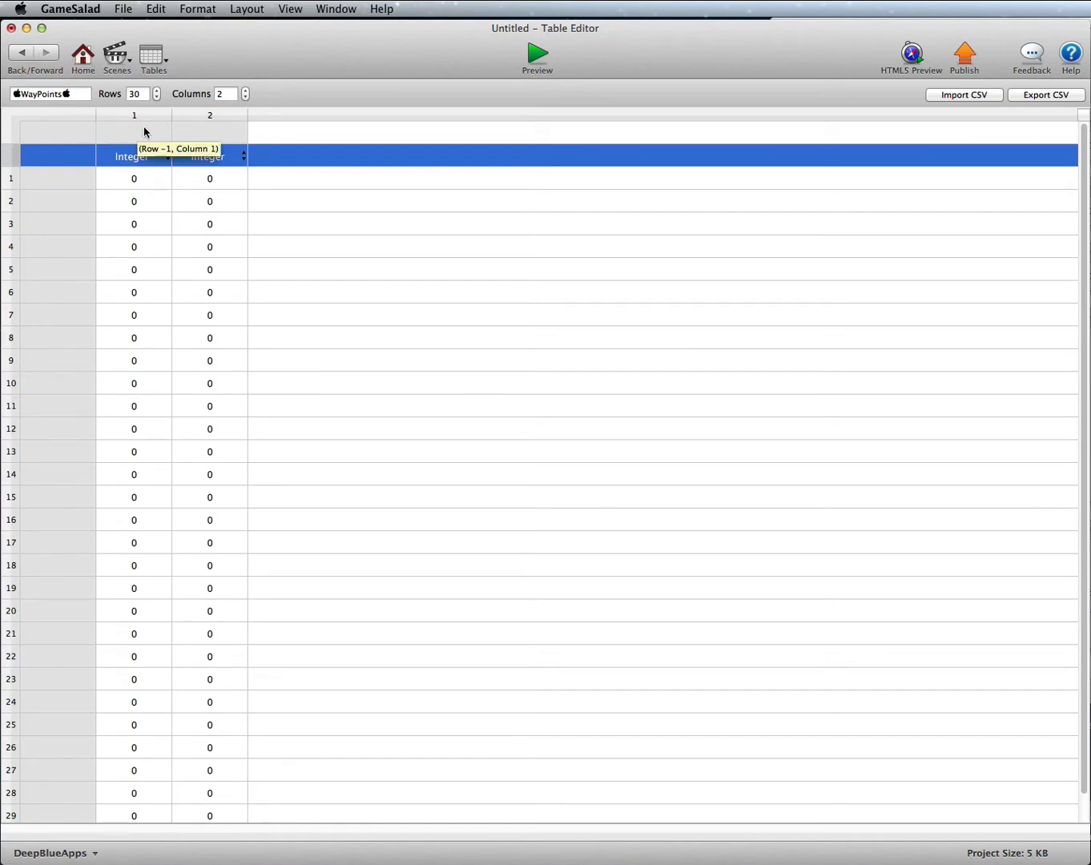
Return to the Initial Scene and add an integer game attribute named Counter.
left_click(22, 54)
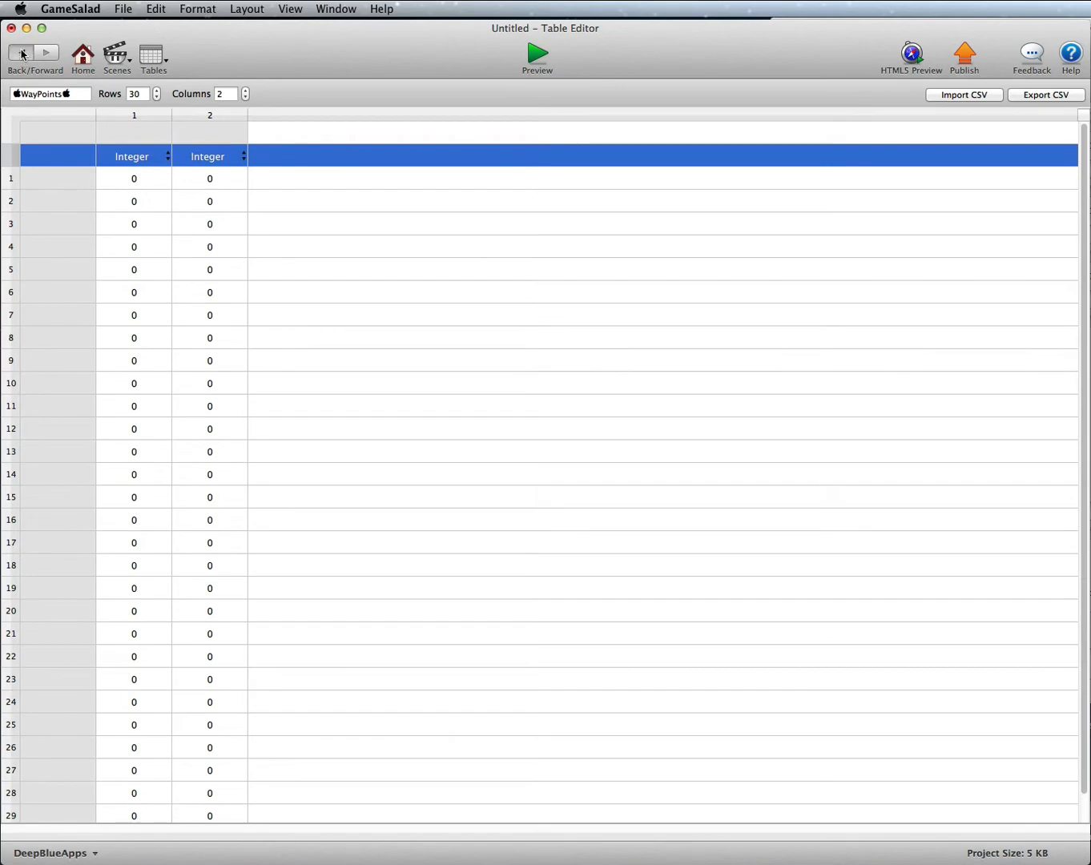
left_click(485, 93)
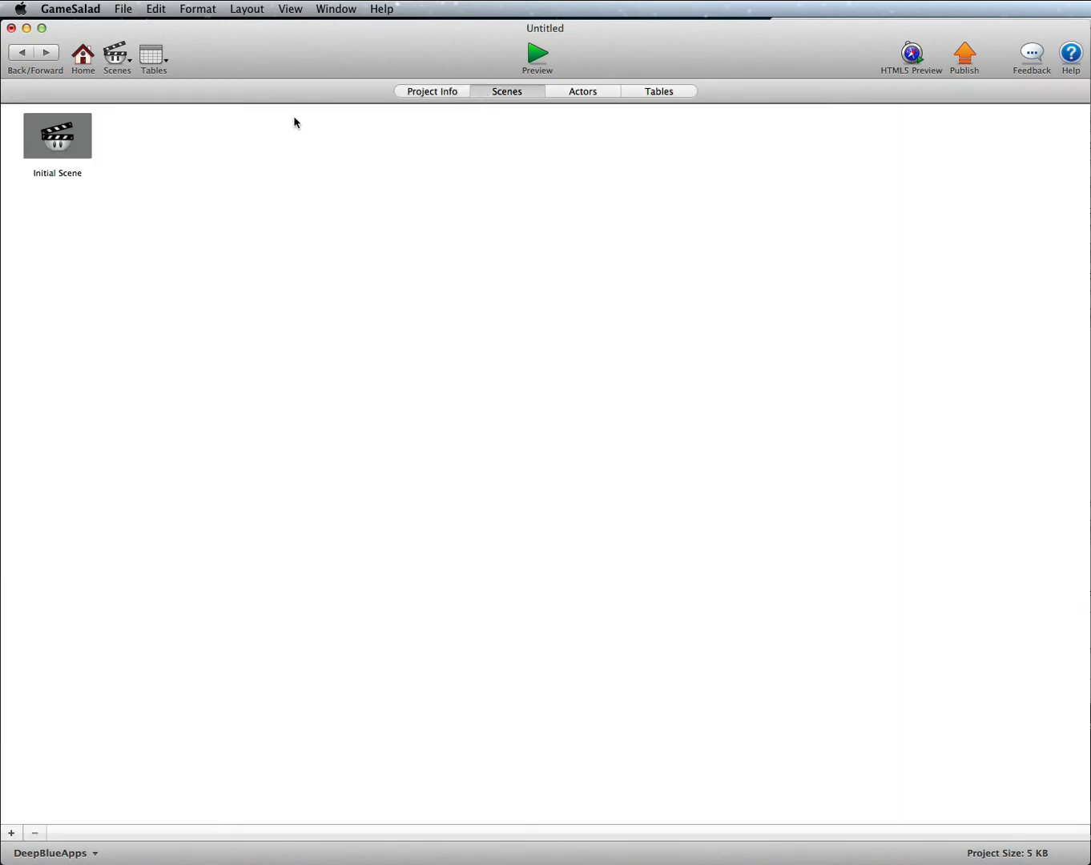
double_click(82, 139)
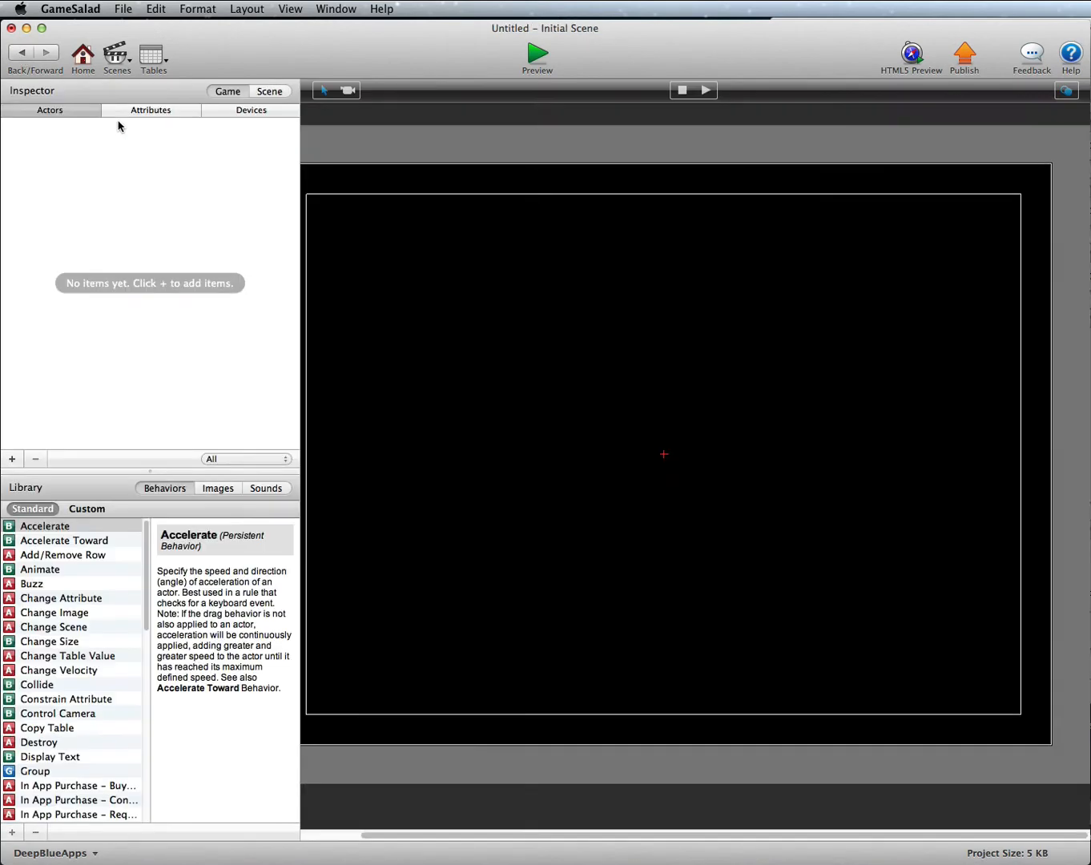
left_click(124, 114)
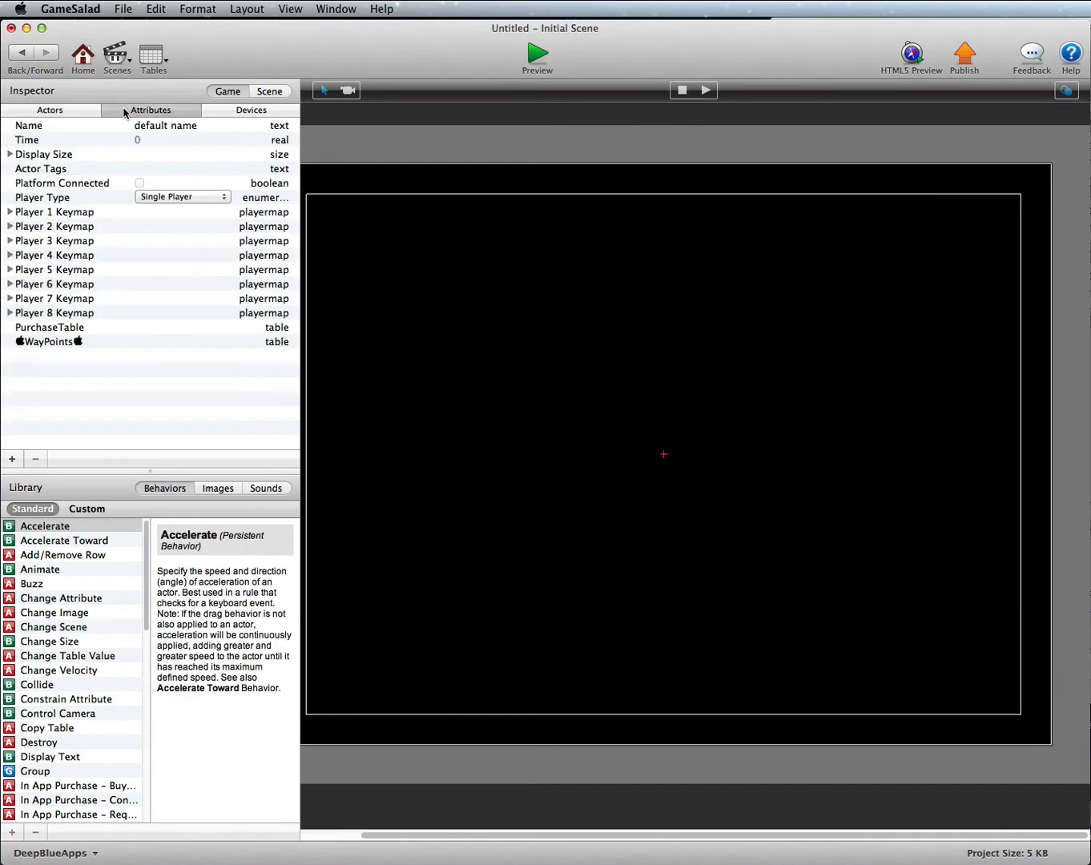
left_click(12, 460)
left_click(512, 133)
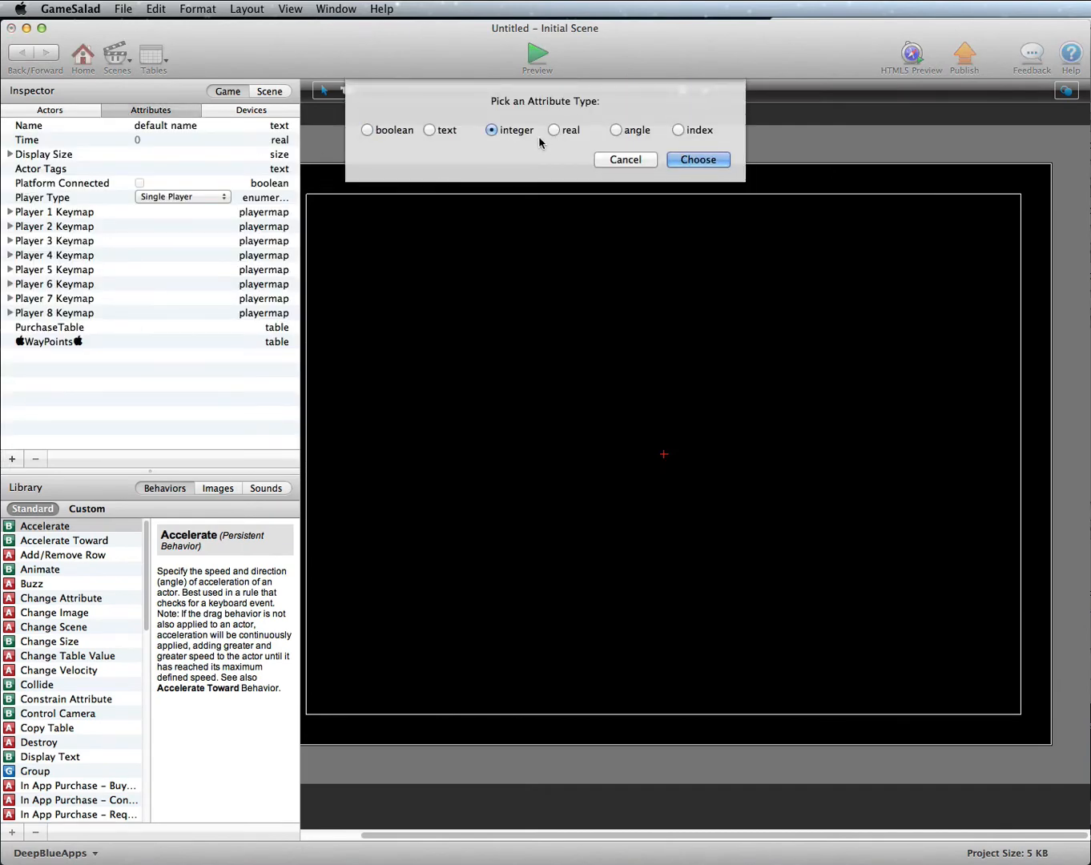
left_click(688, 160)
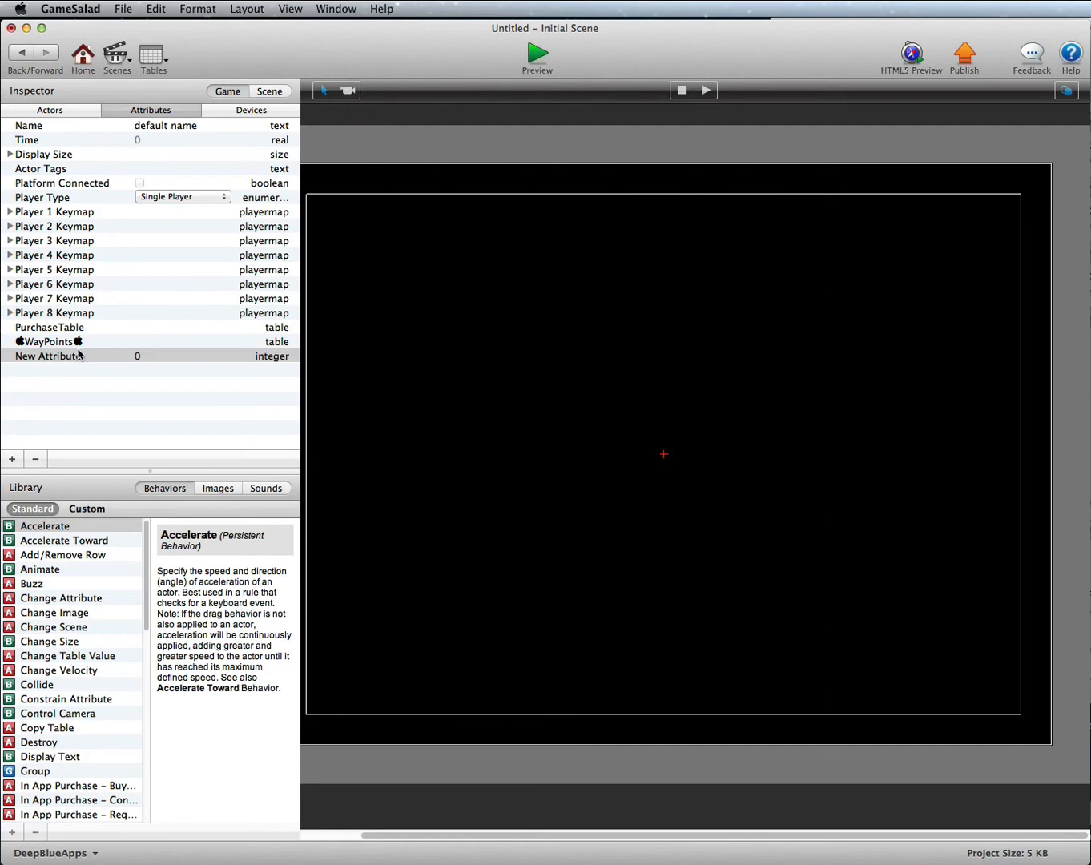
left_click(76, 355)
double_click(76, 356)
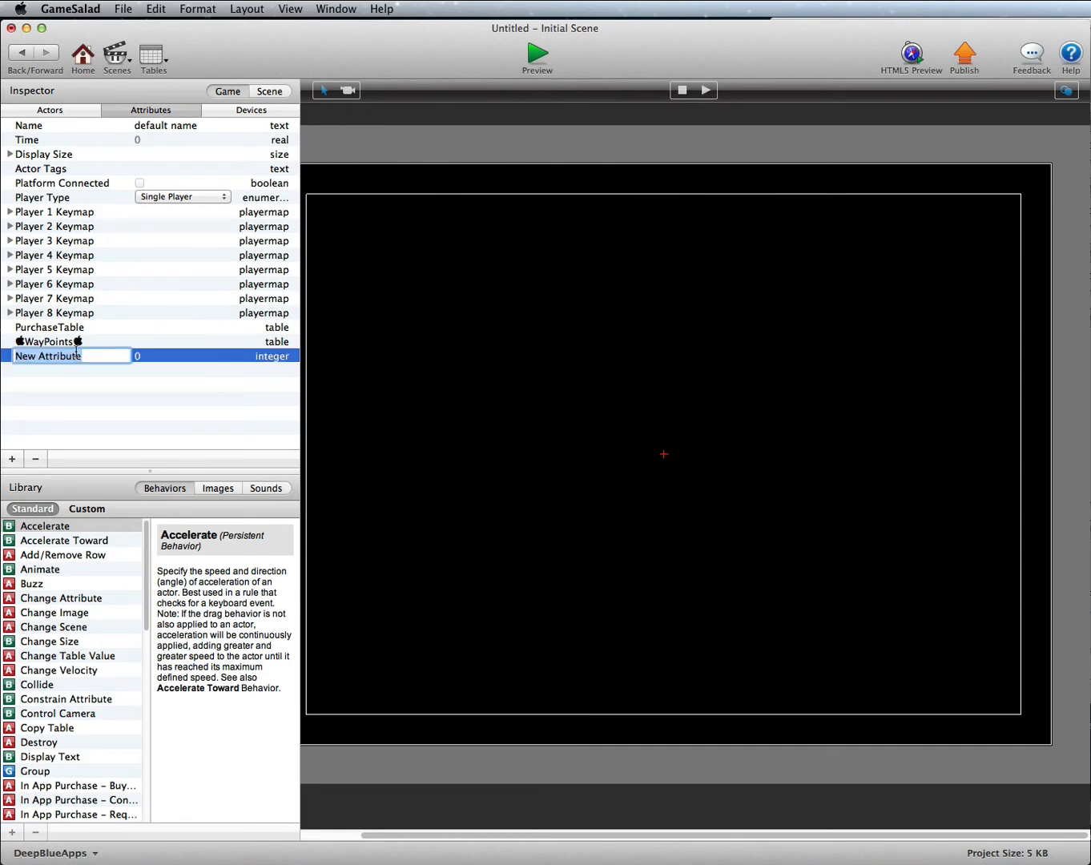
type("Counter")
key("Return")
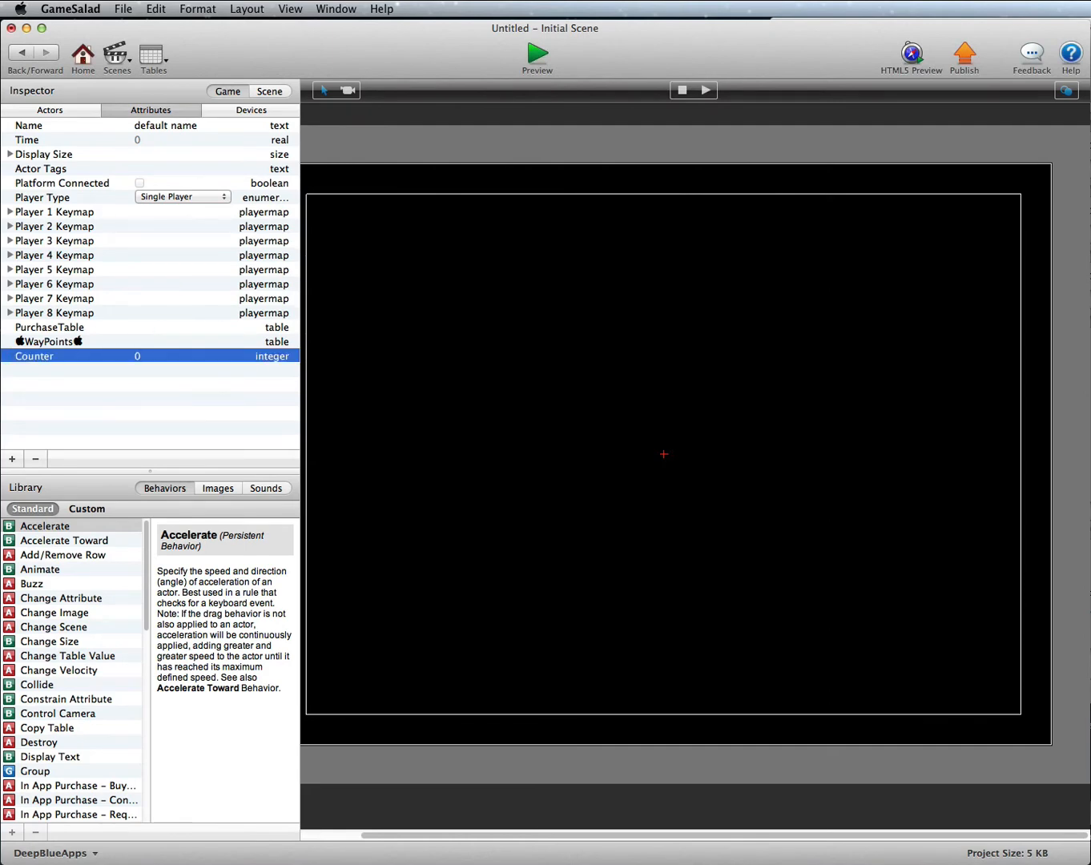
Create a new actor in the Initial Scene and name it WayPoint.
left_click(74, 110)
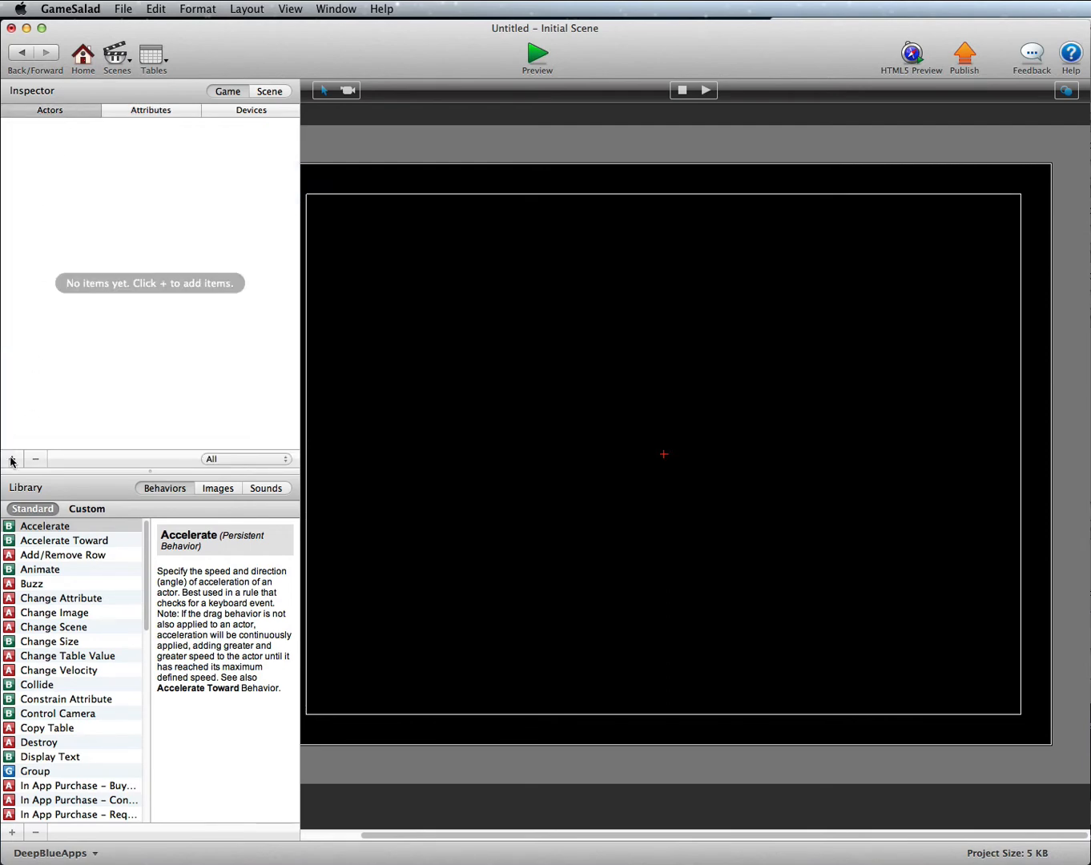
left_click(12, 460)
double_click(76, 186)
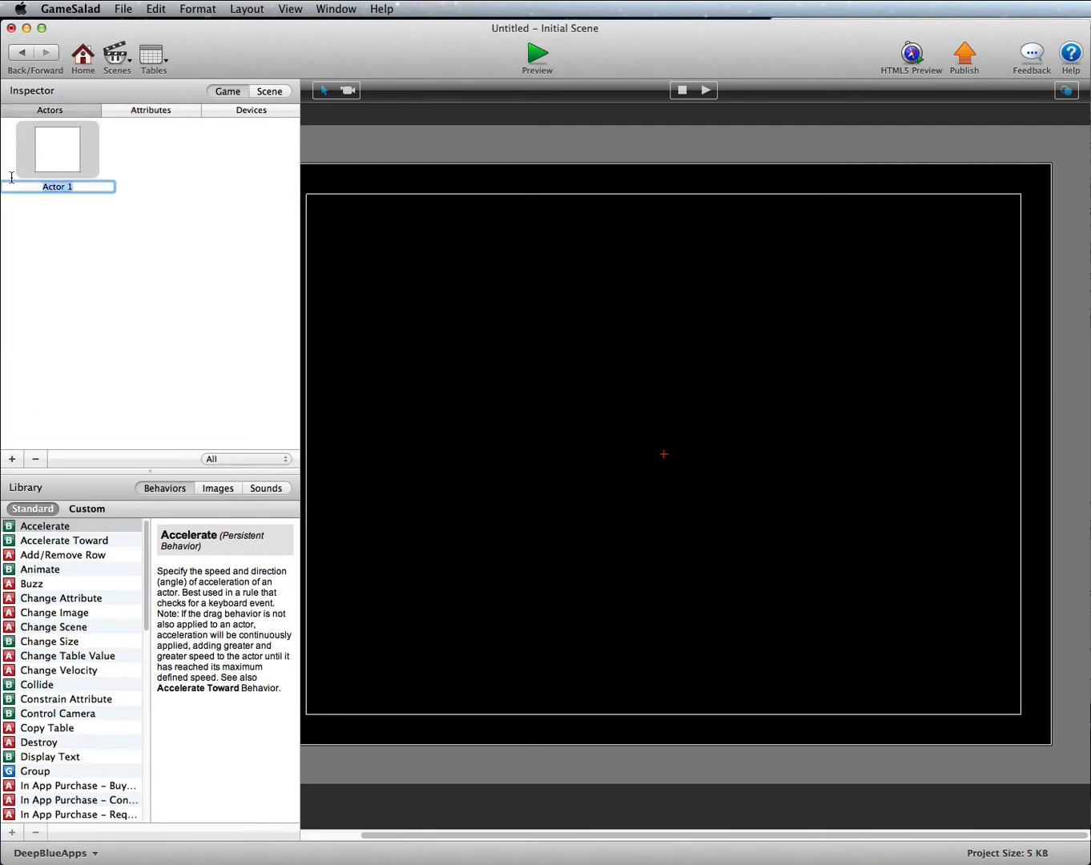
type("WayPoint")
key("Return")
Open the WayPoint actor, set its width and height to 32, and colour it Maraschino red.
double_click(66, 160)
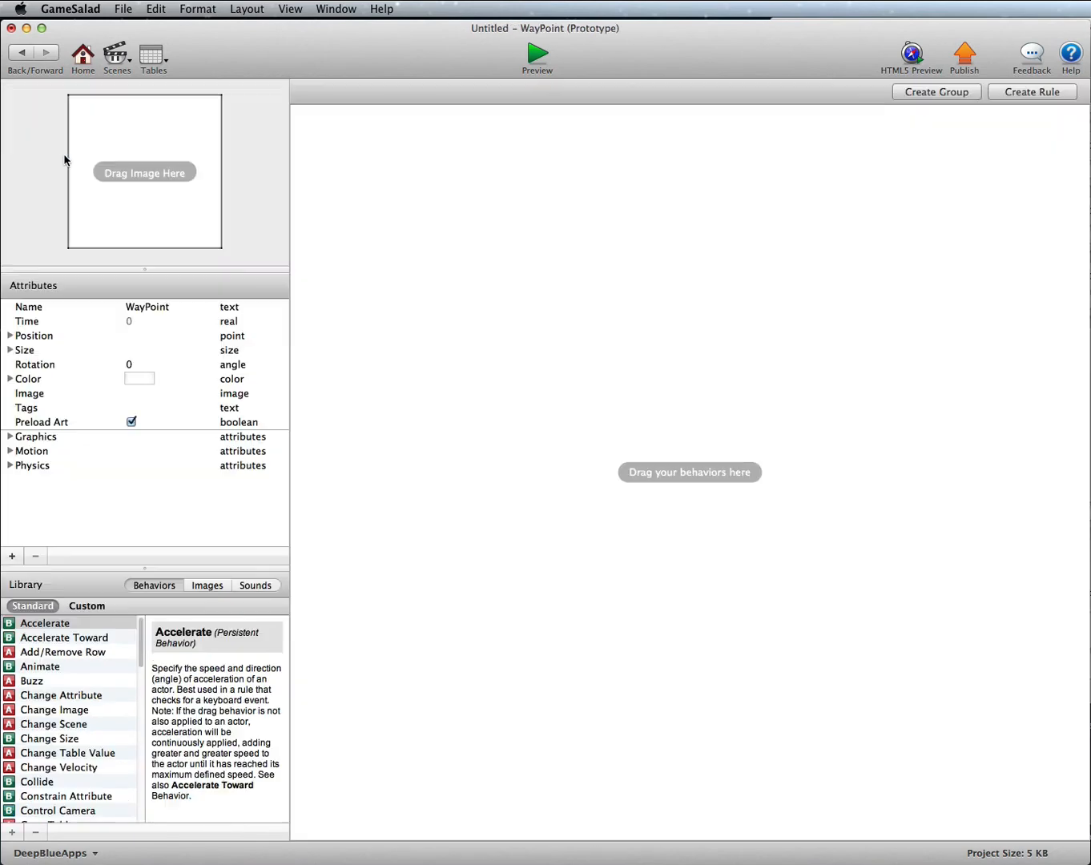
left_click(10, 351)
left_click(146, 366)
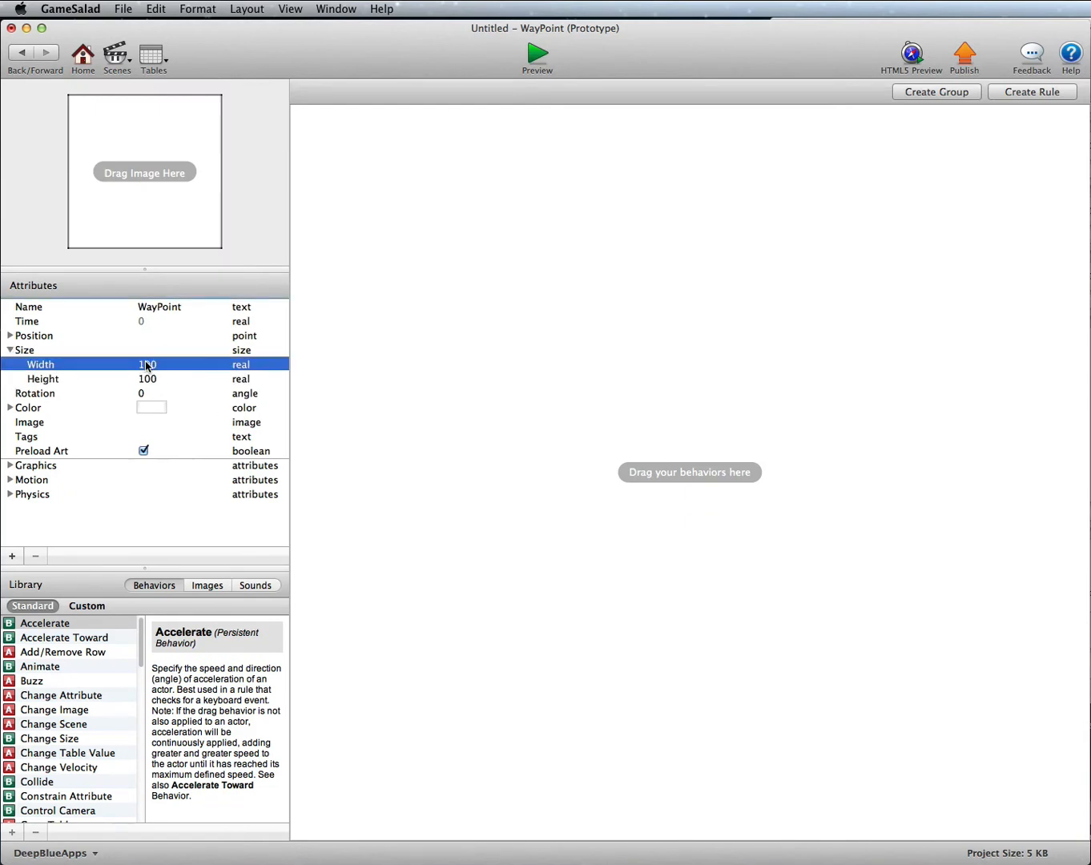
left_click(146, 366)
type("32")
key("Tab")
type("32")
key("Tab")
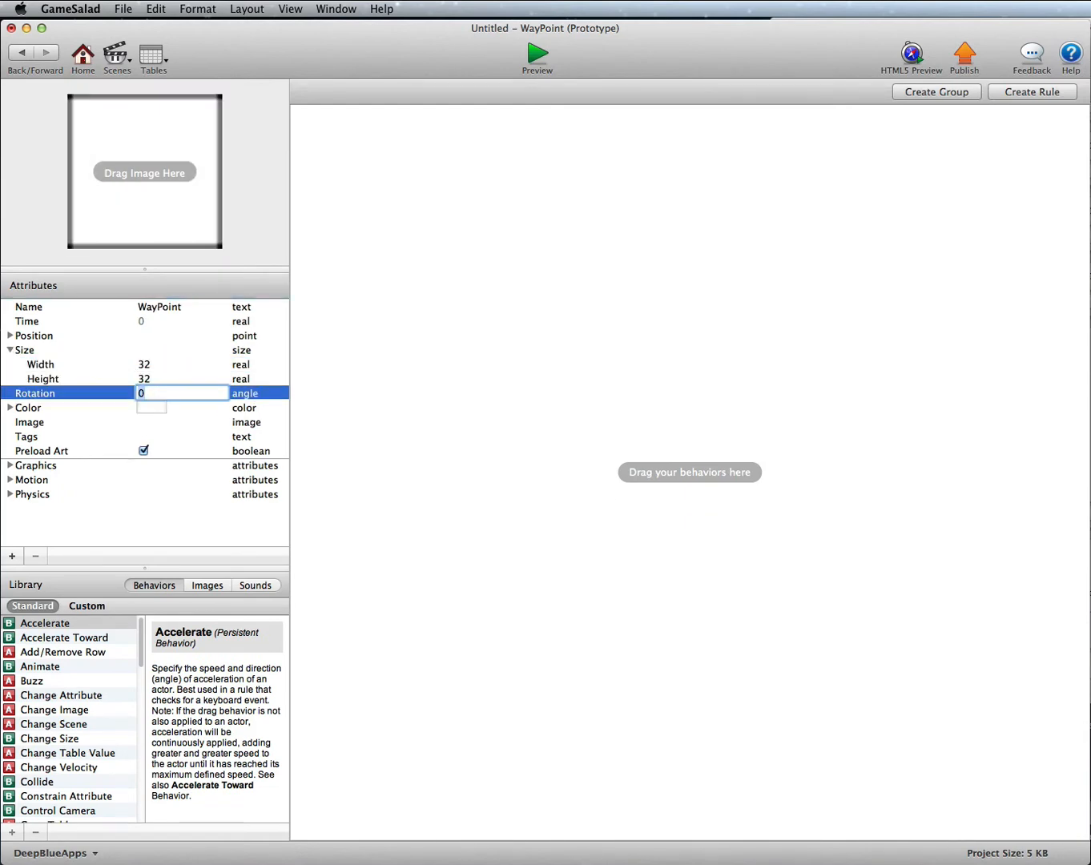
left_click(160, 409)
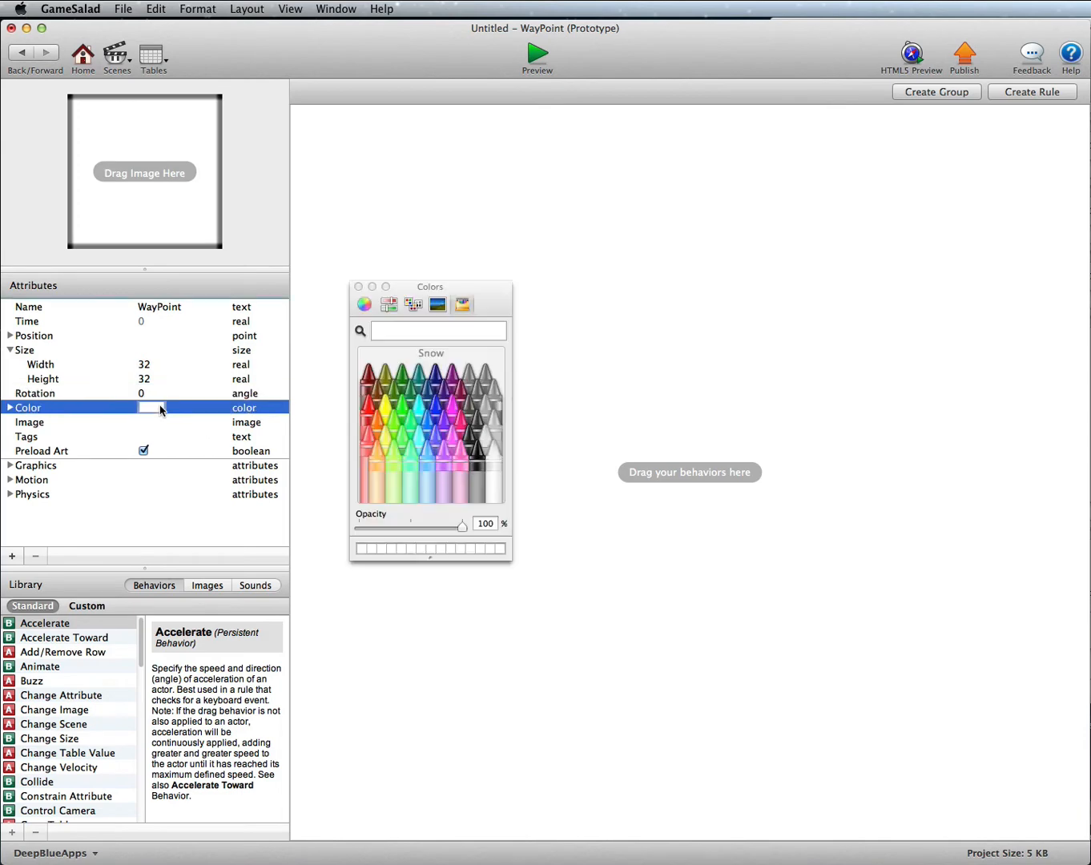
left_click(369, 413)
Set the WayPoint actor's density, friction and bounciness to 0 and turn off Movable in its physics attributes.
left_click(11, 496)
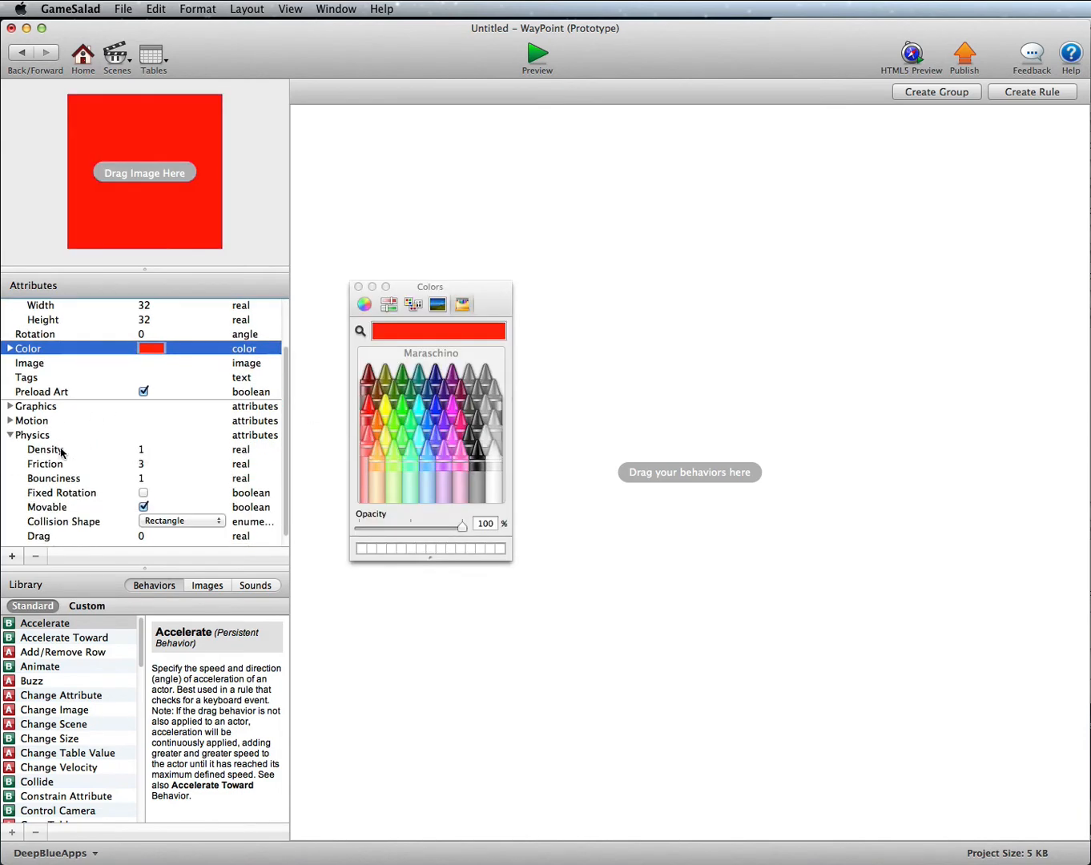
double_click(144, 453)
type("0")
key("Tab")
type("0")
key("Tab")
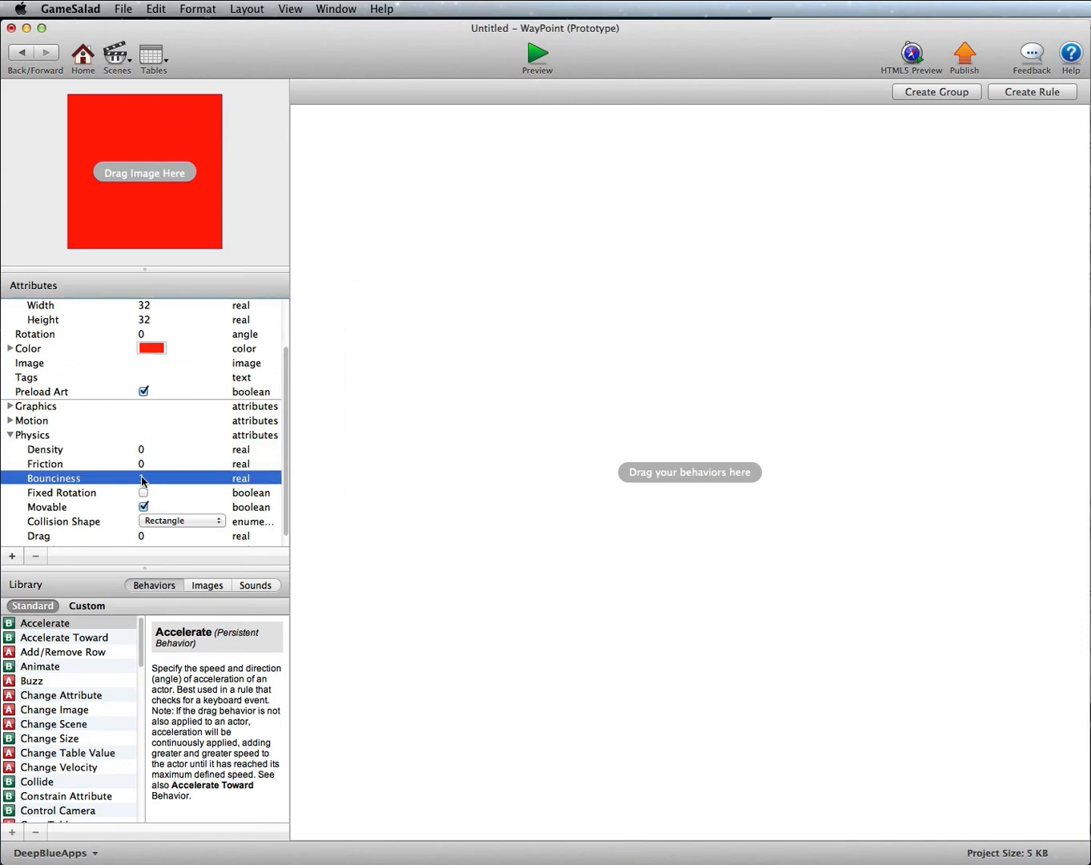
type("0")
left_click(144, 508)
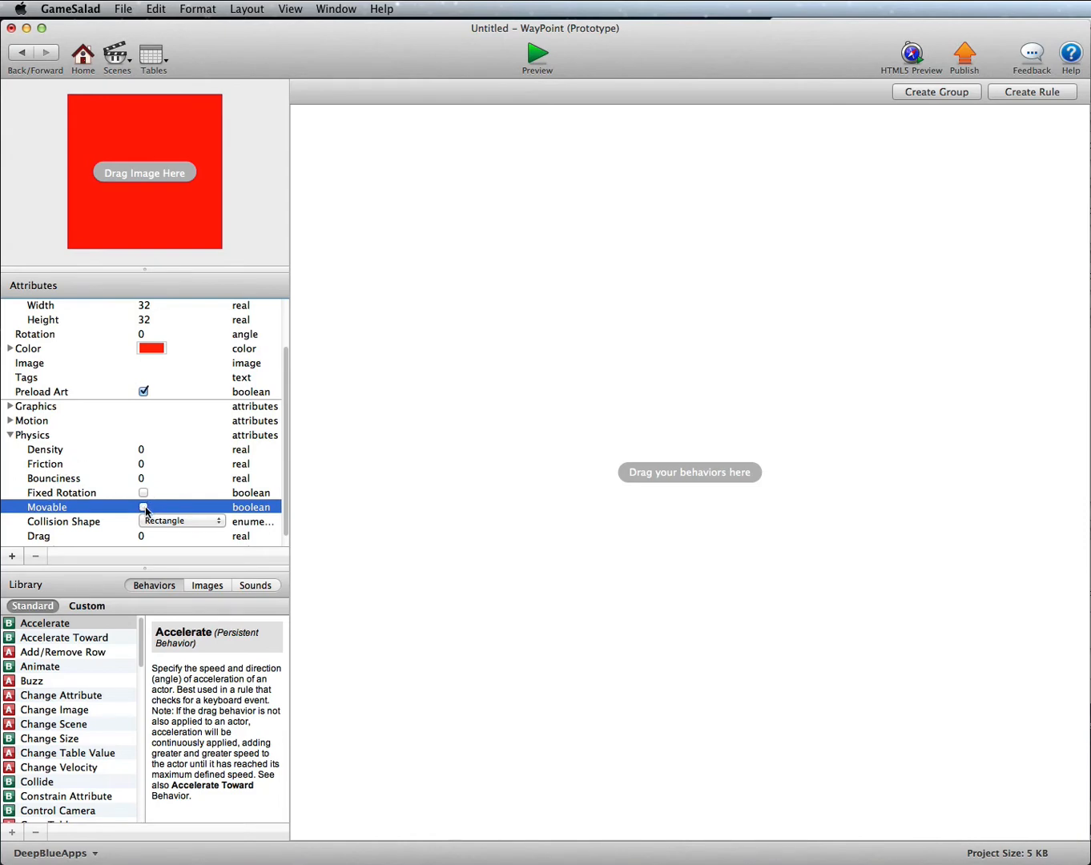
left_click(336, 145)
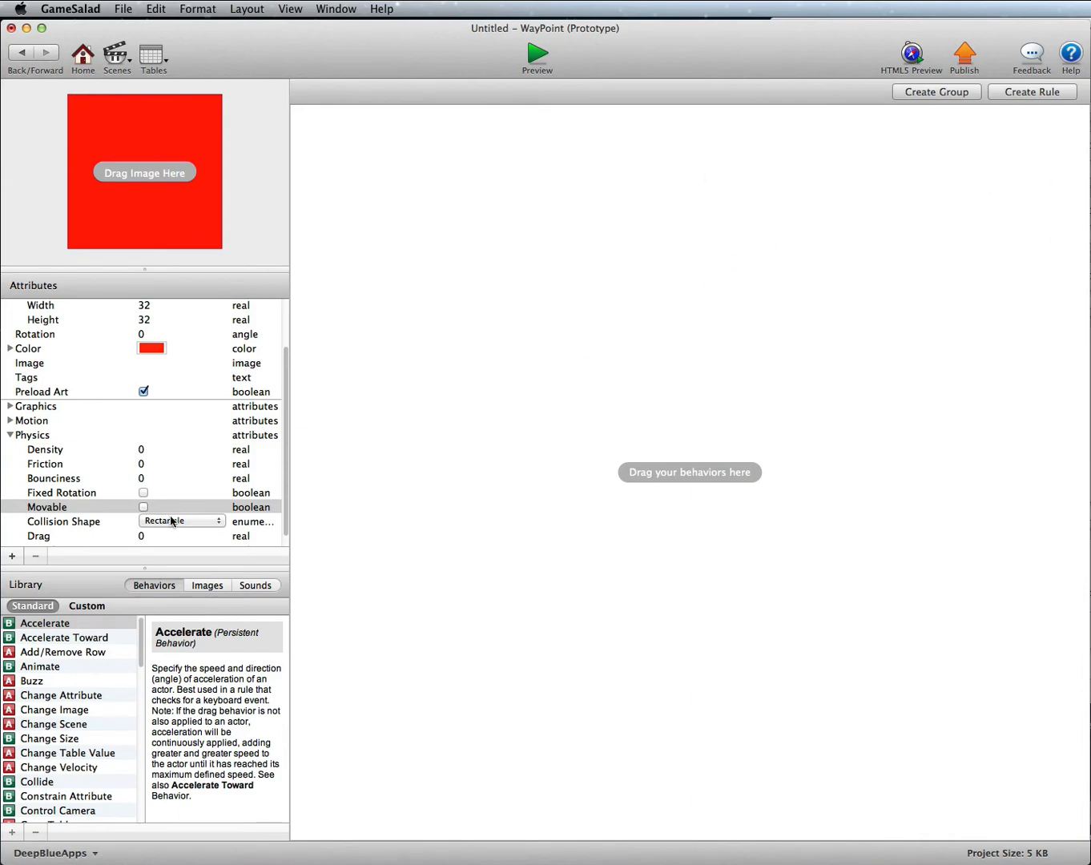
Add a Change Attribute behavior to the WayPoint actor and choose game.Counter as the attribute it changes.
left_click_drag(84, 700, 385, 152)
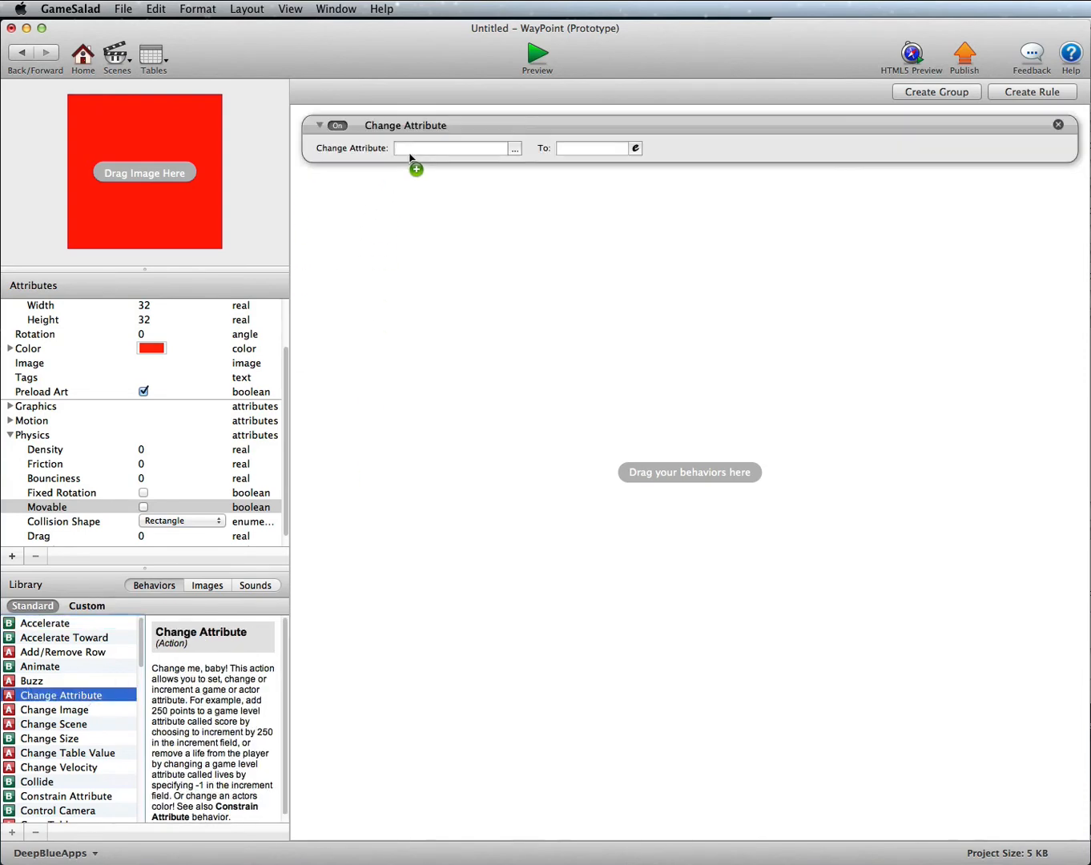
left_click(512, 151)
left_click(529, 163)
scroll(637, 200, "down", 5)
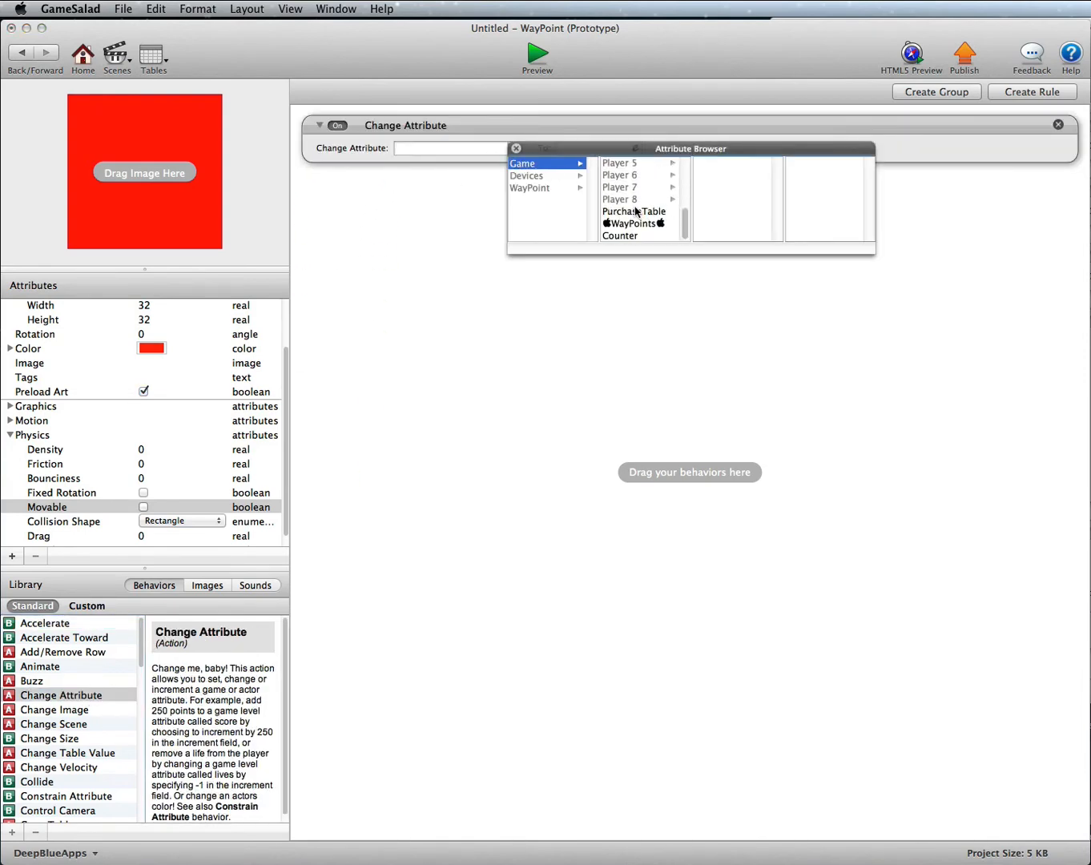
double_click(625, 234)
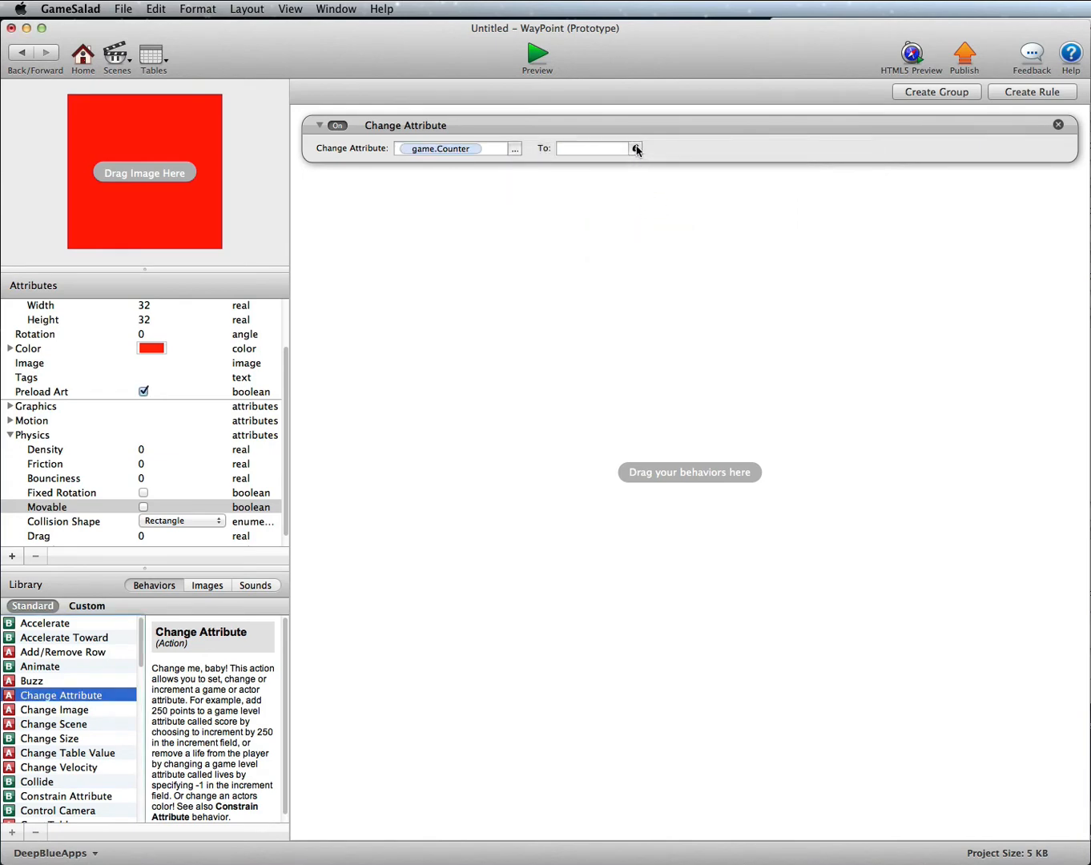
Set the new value of the game.Counter Change Attribute behavior to the expression game.Counter+1.
left_click(637, 149)
left_click(566, 171)
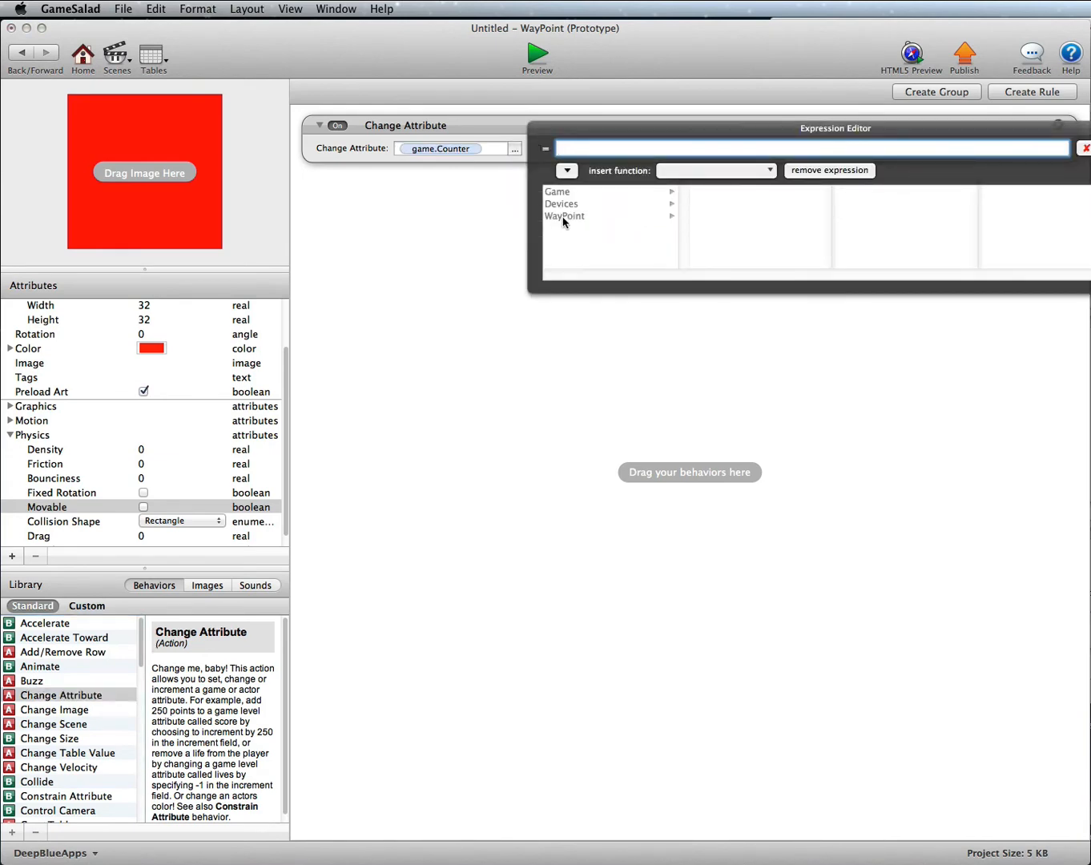
left_click(565, 217)
scroll(718, 221, "down", 3)
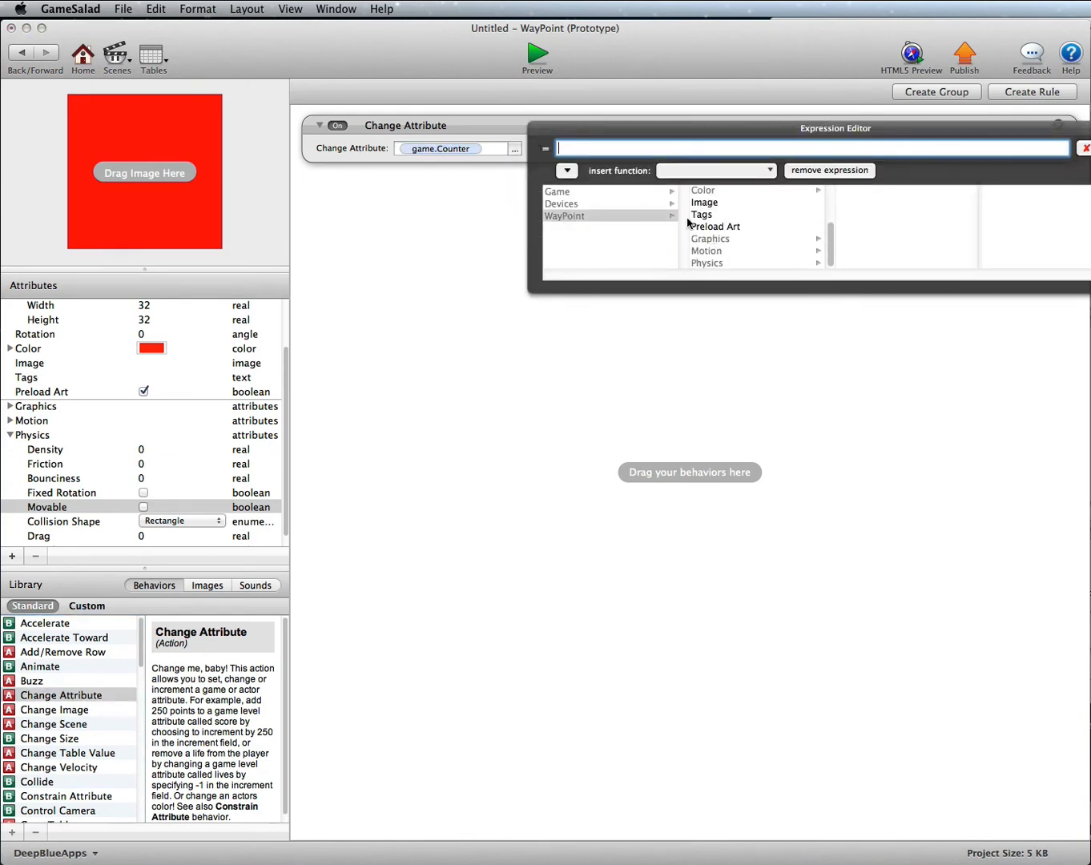
left_click(625, 192)
scroll(729, 215, "down", 5)
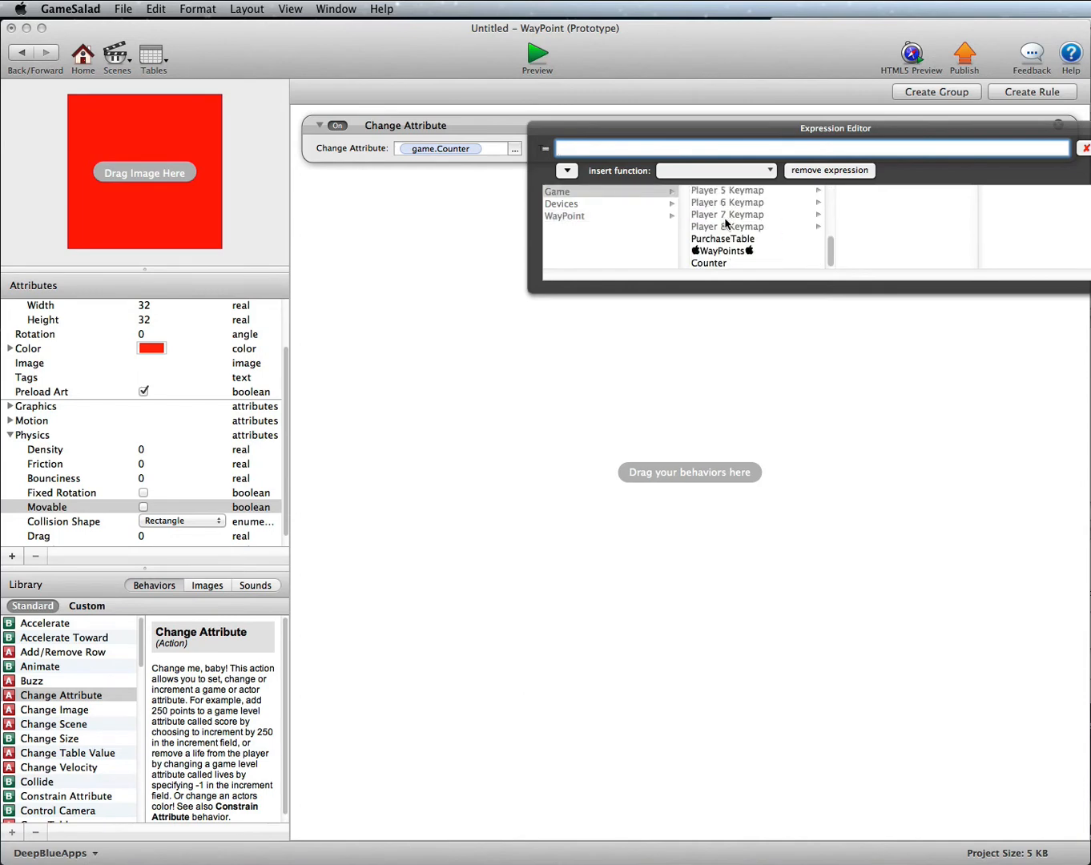
left_click(708, 263)
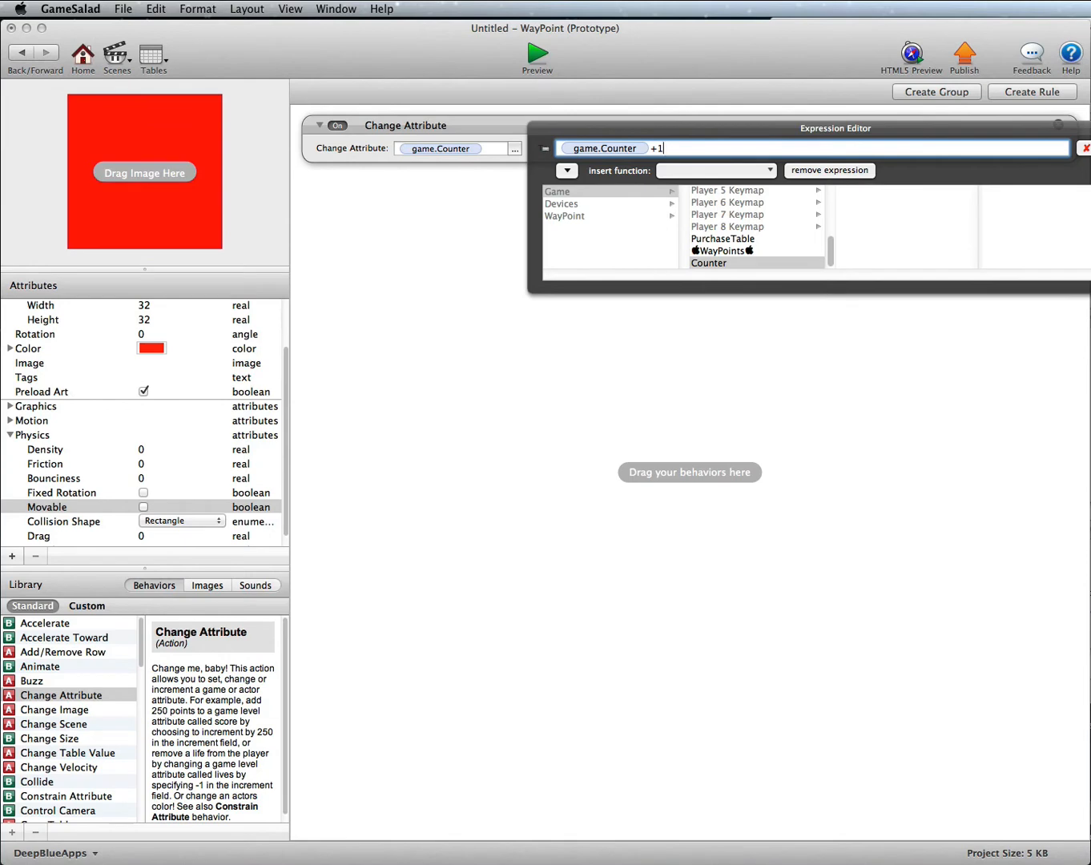
key("Return")
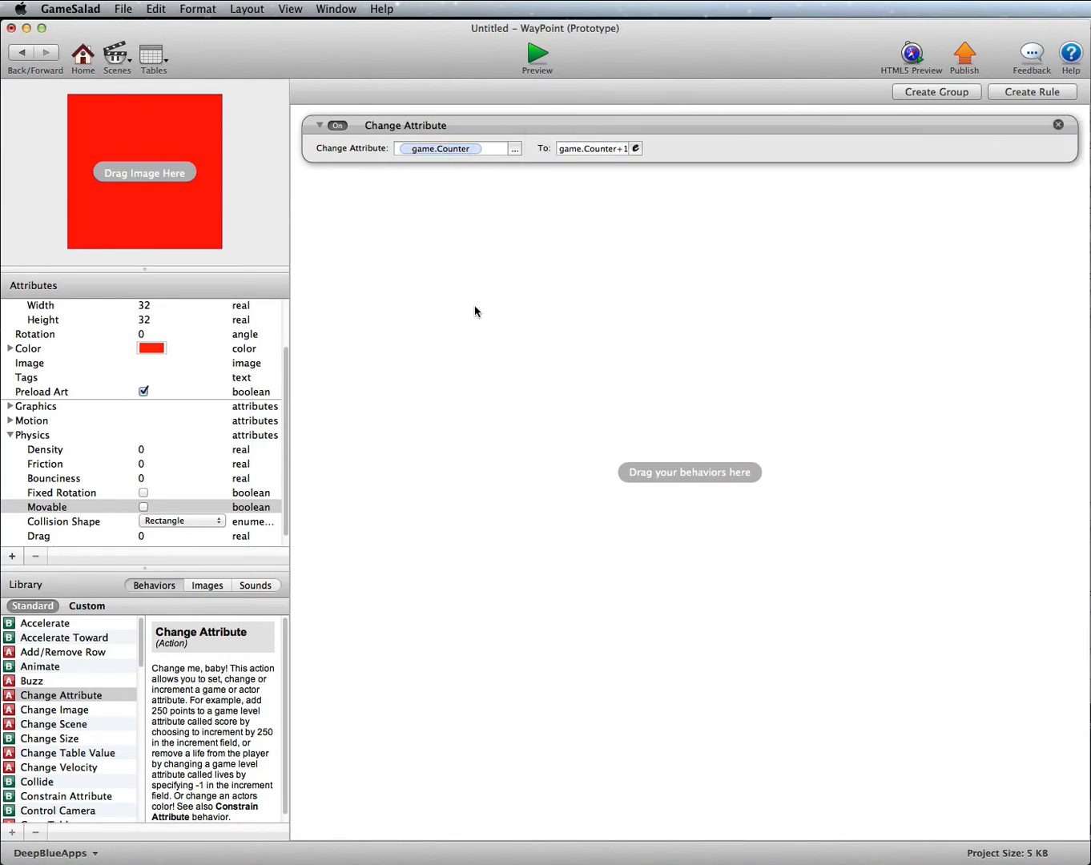
left_click(584, 149)
left_click(609, 154)
Add an integer attribute to the WayPoint actor and name it CountMe.
left_click(12, 556)
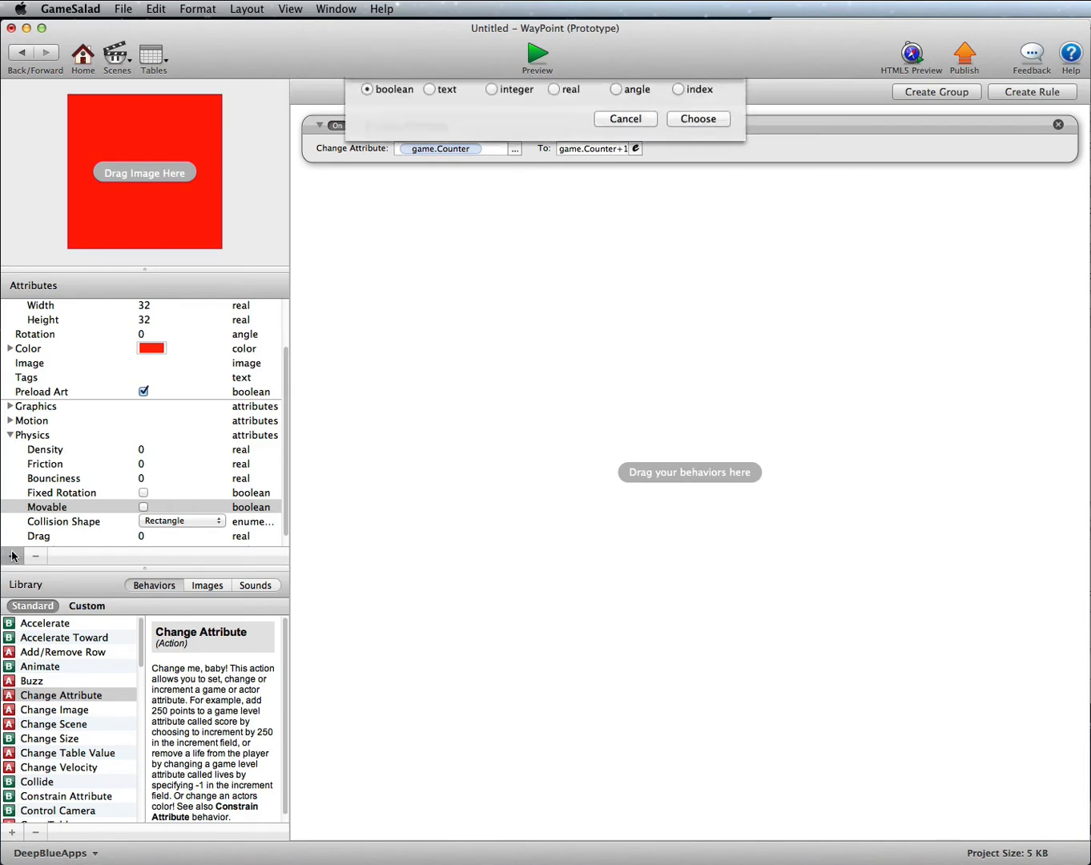
left_click(491, 130)
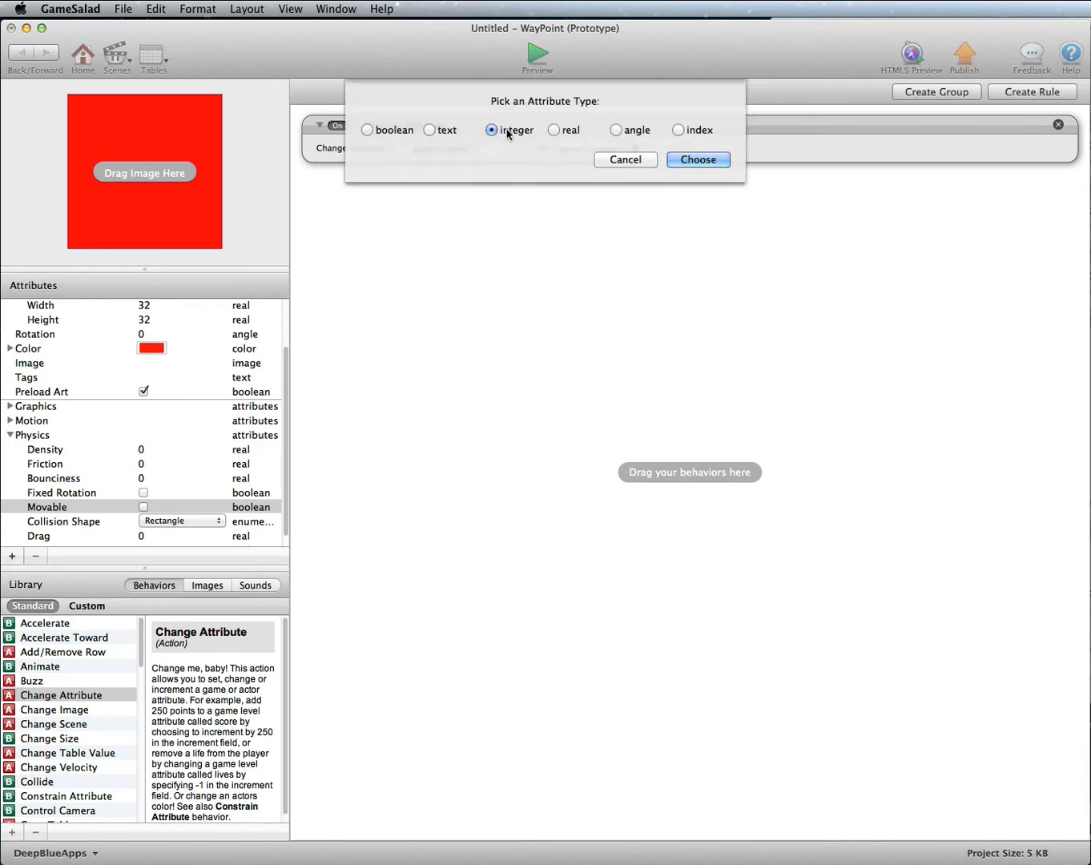
left_click(691, 159)
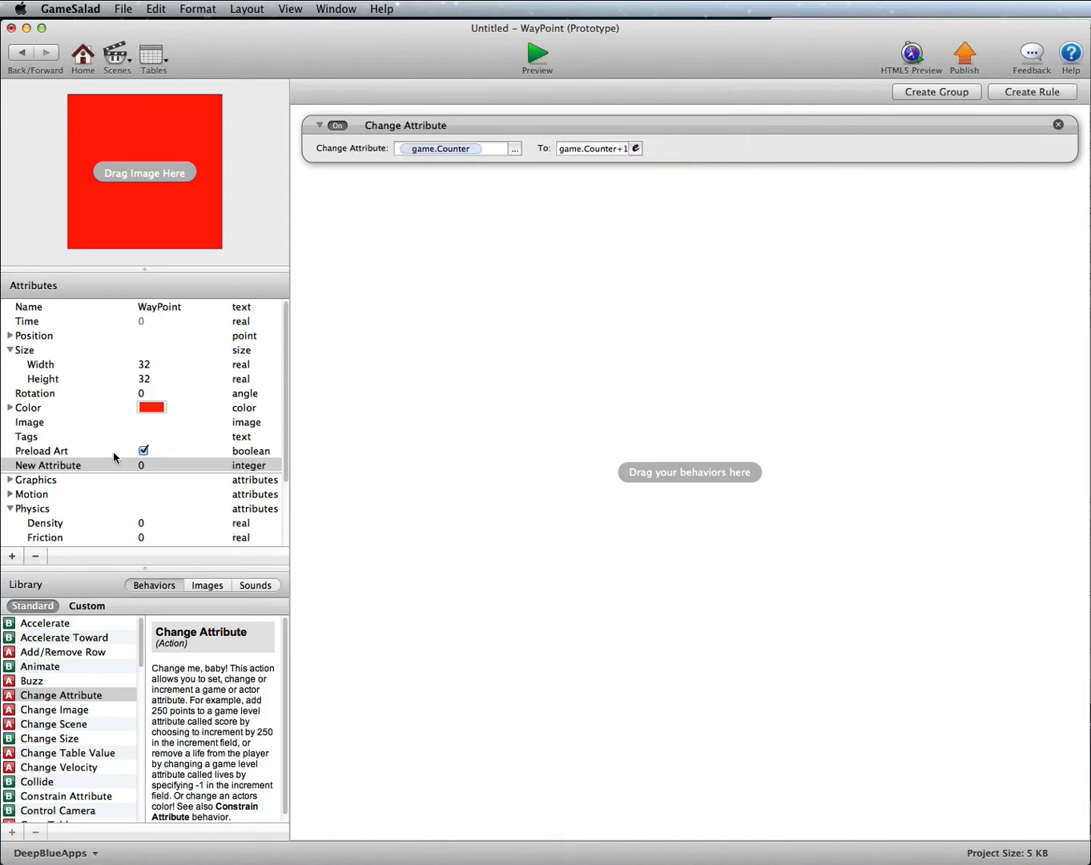
double_click(65, 468)
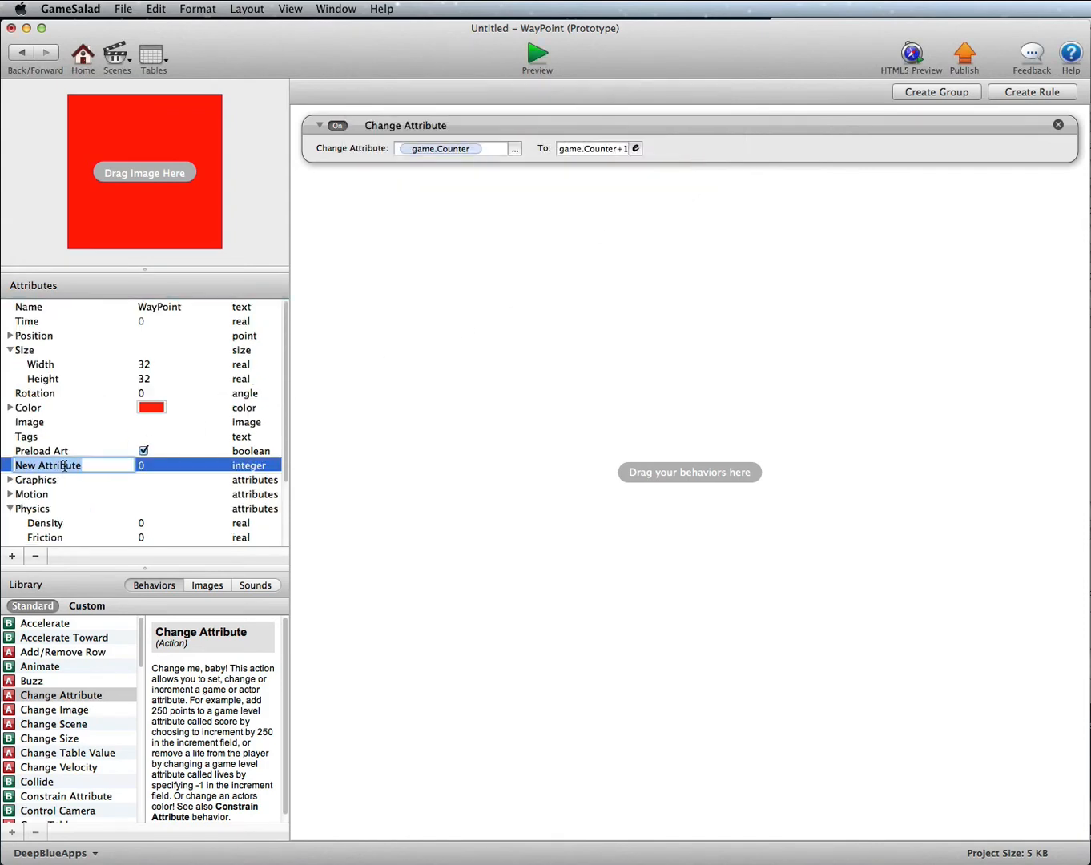
type("CountMe")
key("Return")
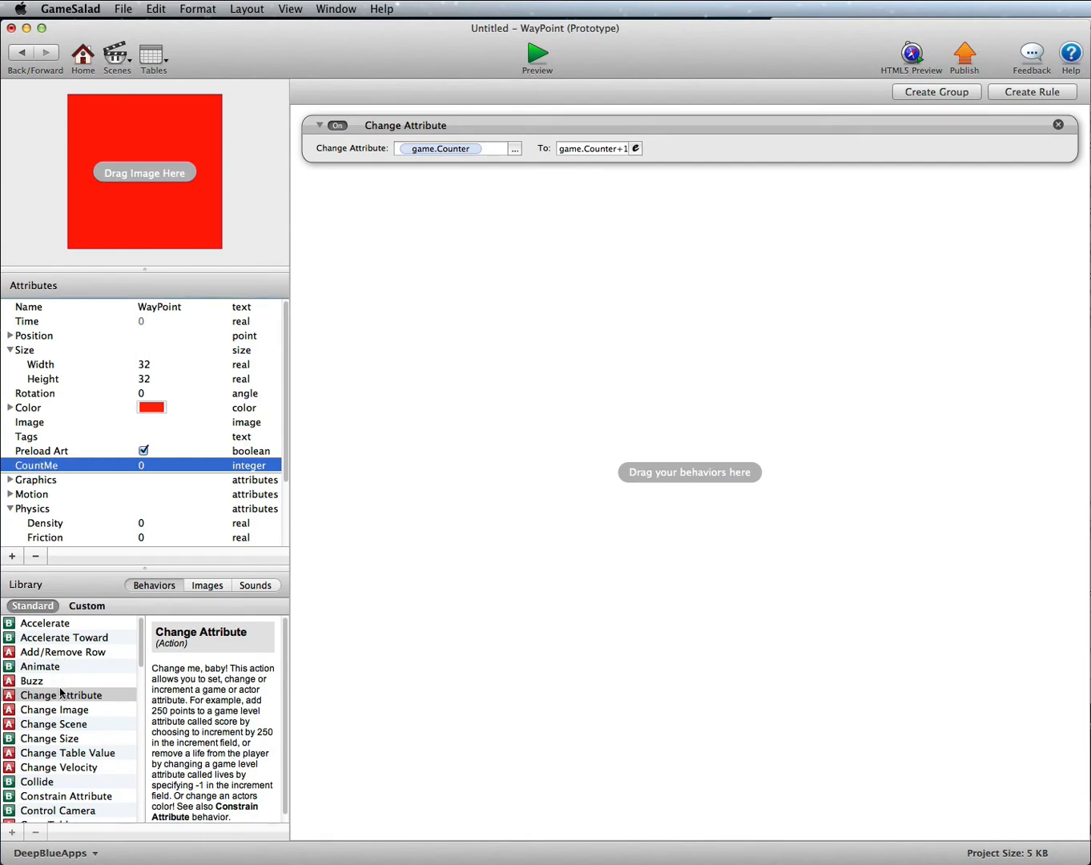
Add a second Change Attribute behavior below the first and make it change the actor's own CountMe attribute.
left_click_drag(61, 693, 397, 193)
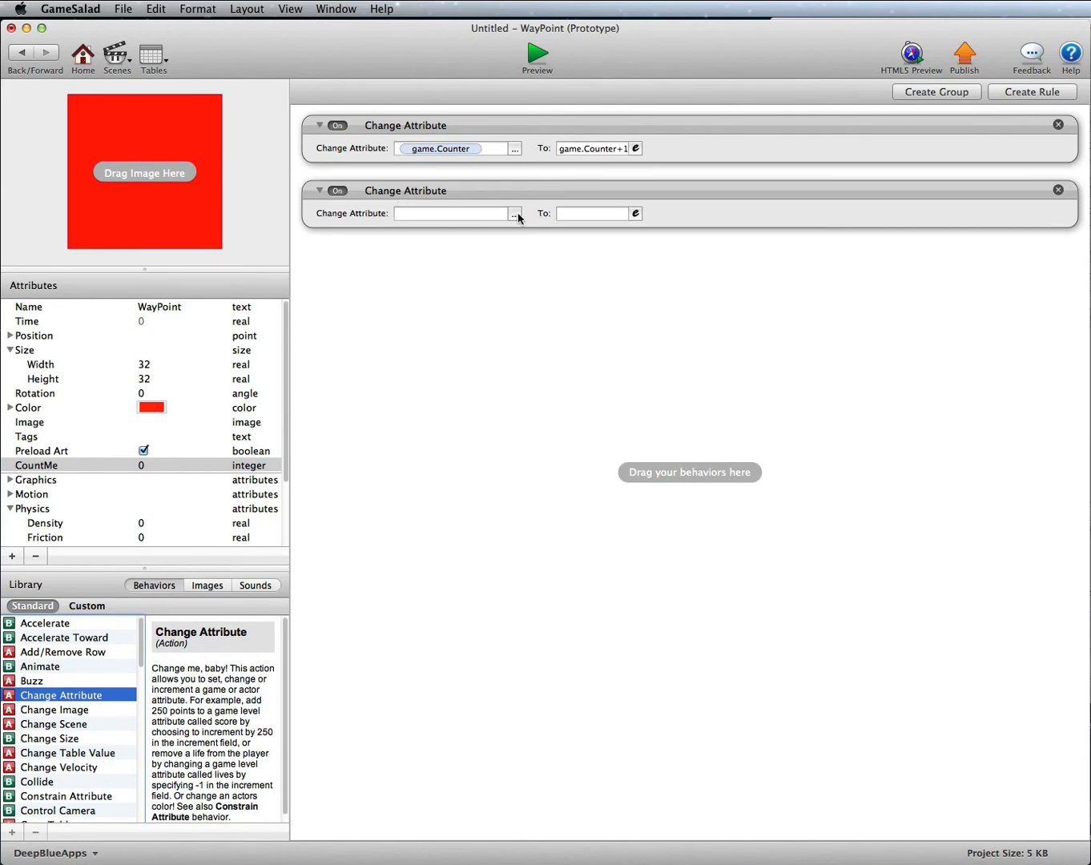
left_click(516, 214)
left_click(529, 253)
scroll(624, 263, "down", 3)
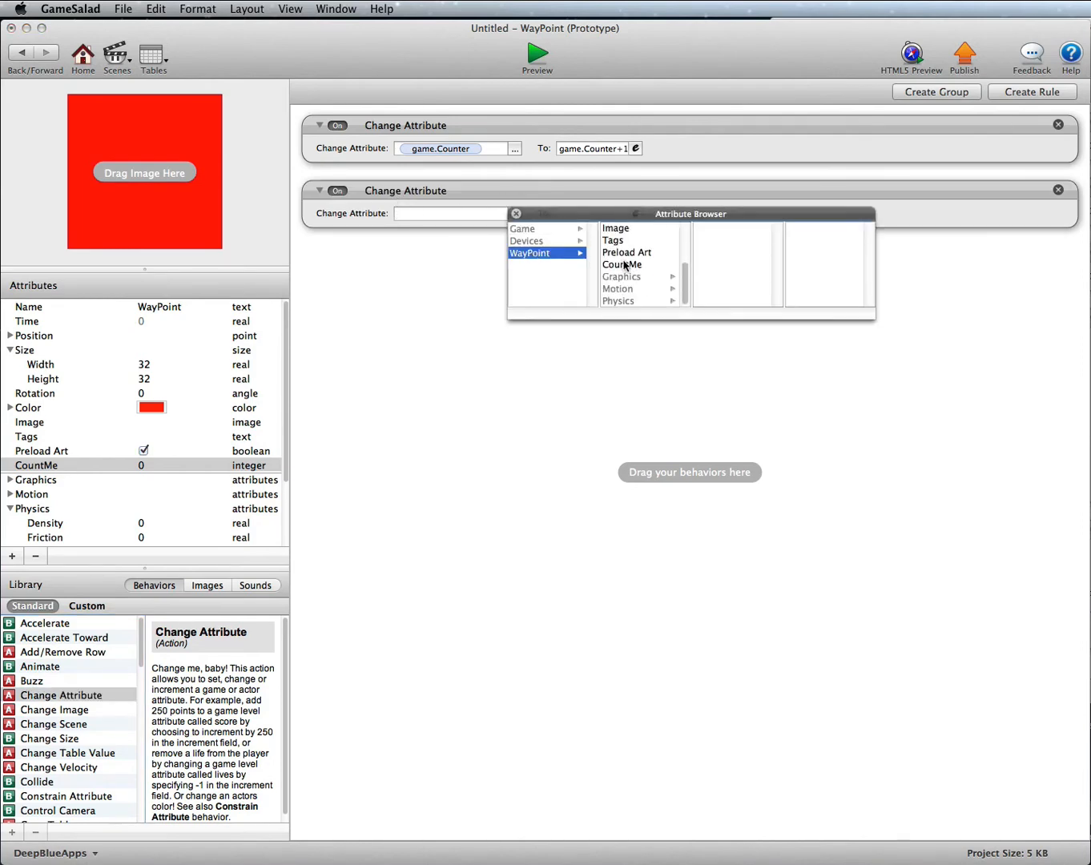
left_click(624, 264)
Set the new value of the self.CountMe Change Attribute behavior to game.Counter.
left_click(634, 214)
left_click(566, 236)
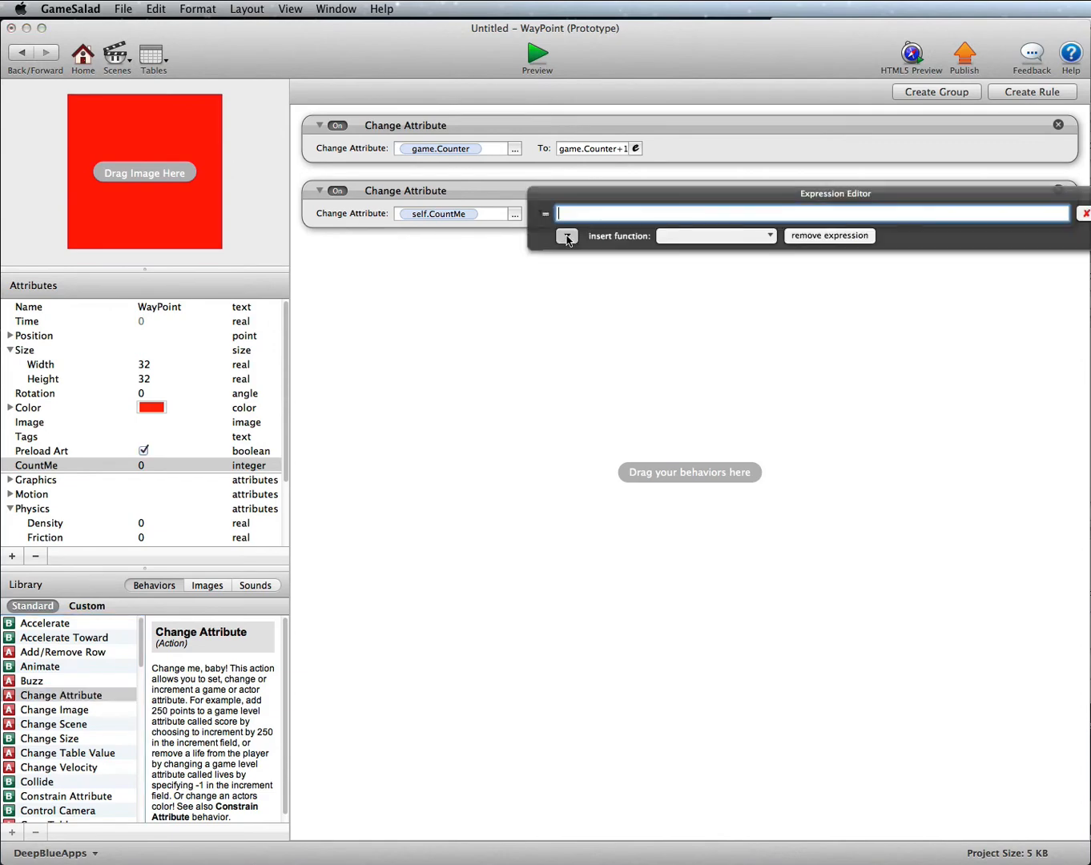
left_click(608, 258)
scroll(689, 285, "down", 5)
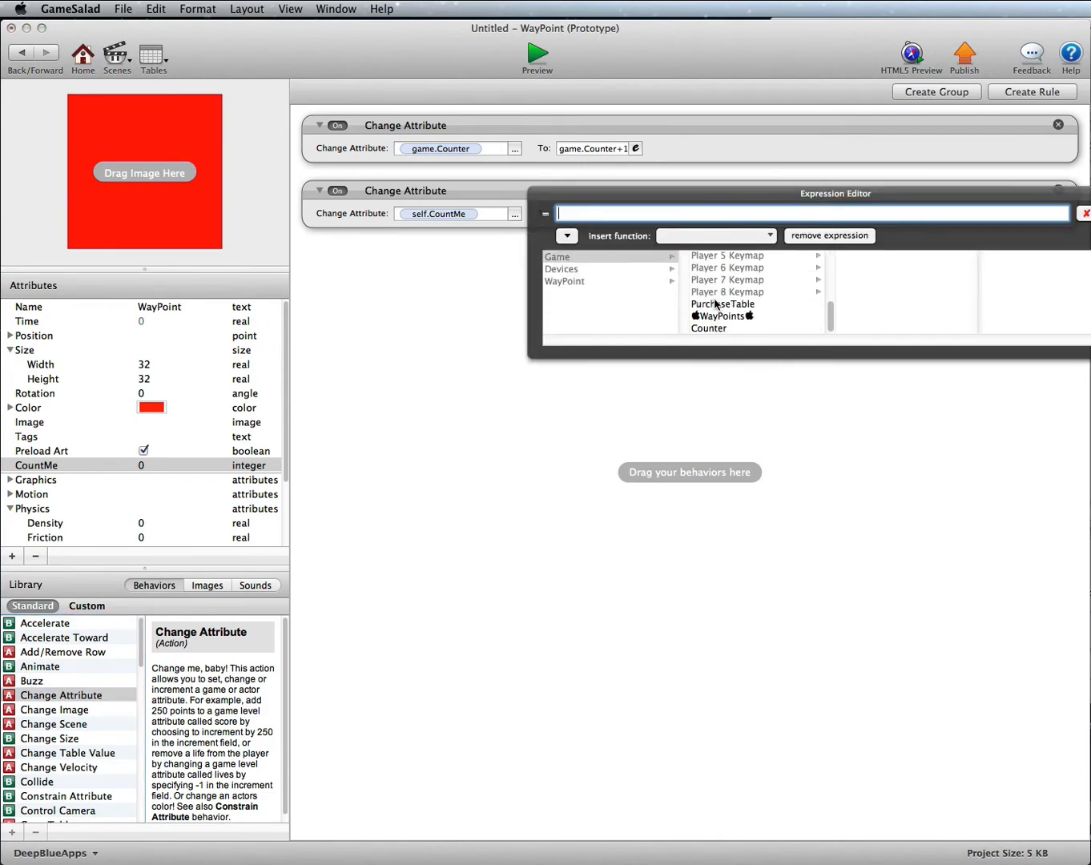
left_click(710, 329)
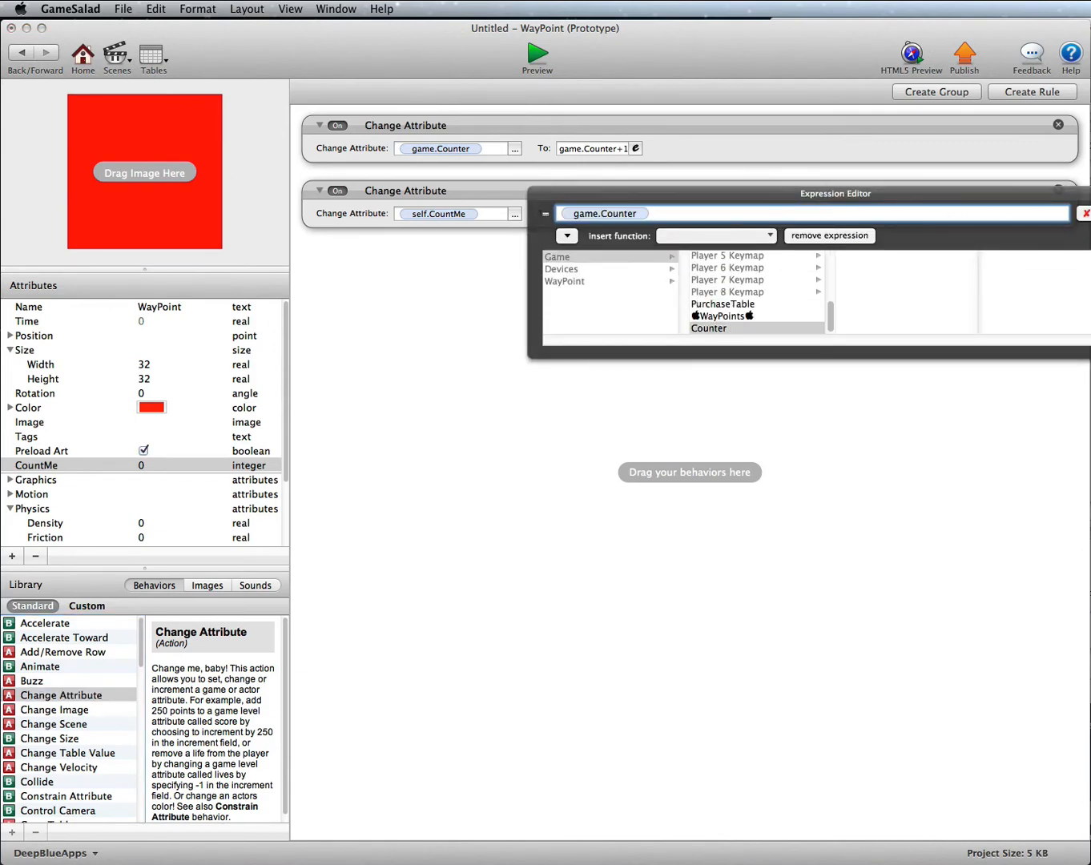
key("Return")
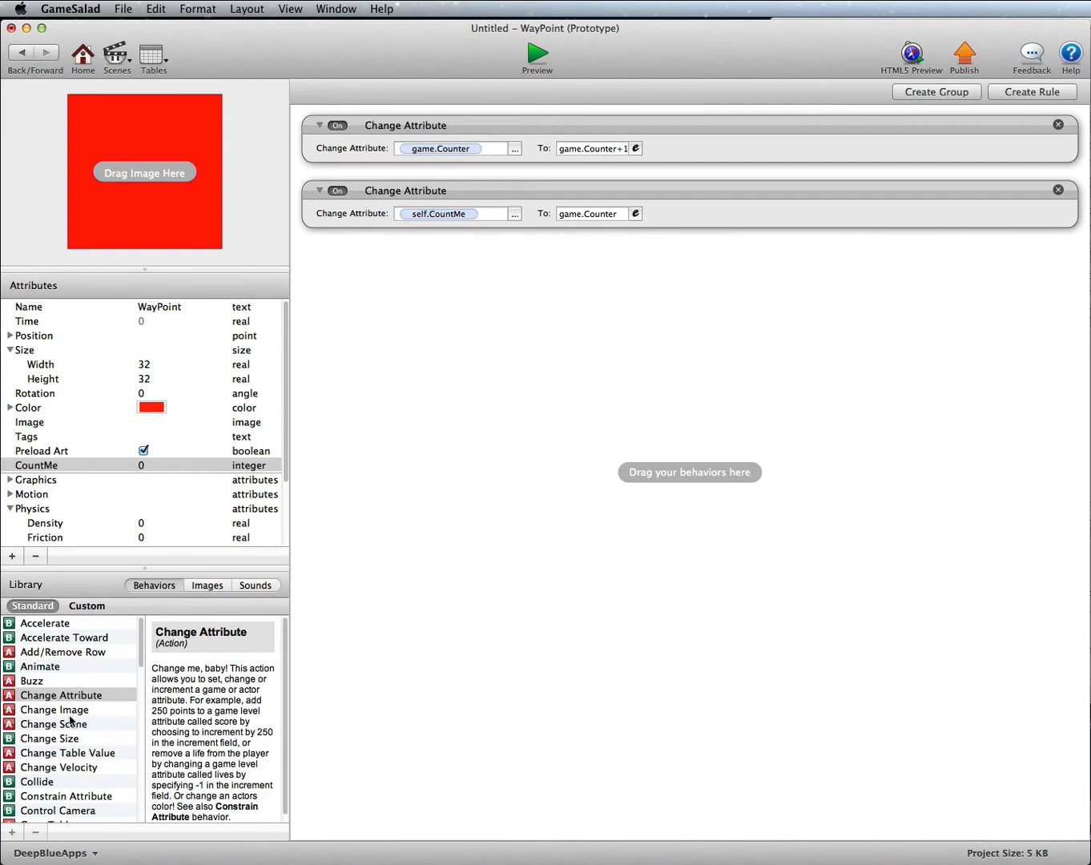
Add a Change Table Value behavior below the two Change Attribute behaviors of the WayPoint actor.
scroll(70, 721, "down", 5)
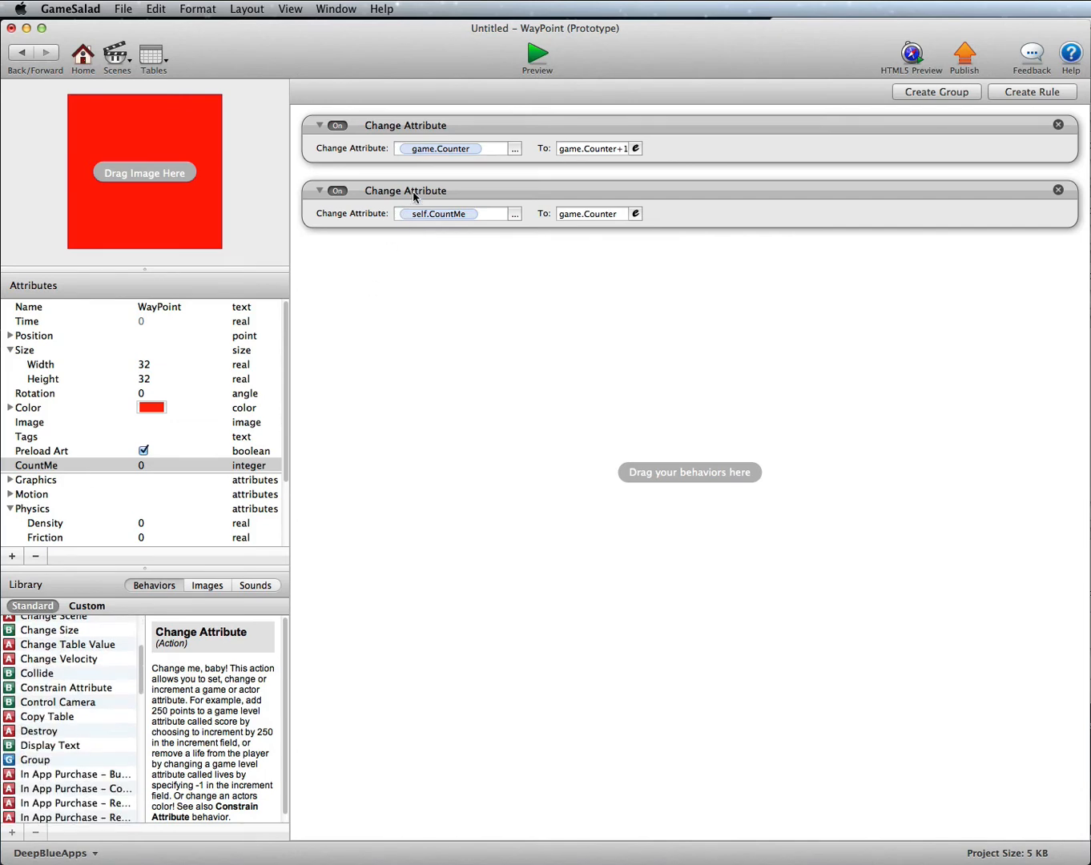
scroll(85, 745, "down", 6)
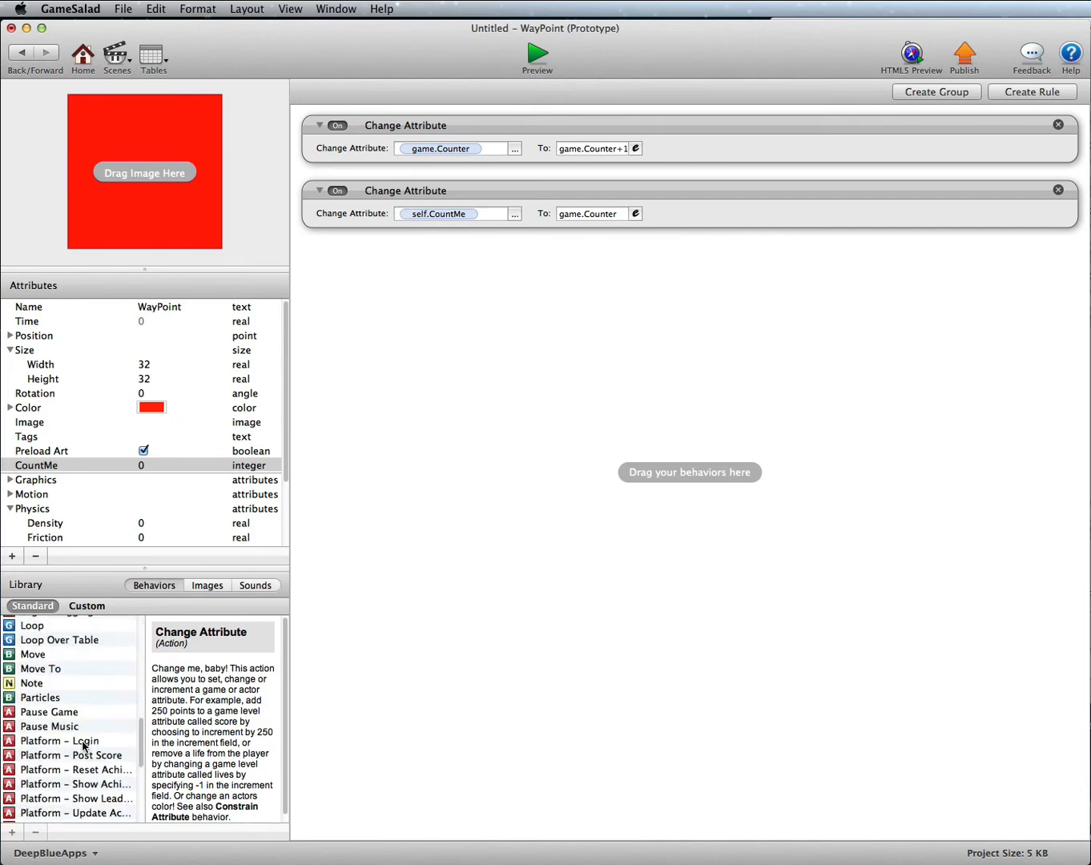
scroll(83, 746, "up", 8)
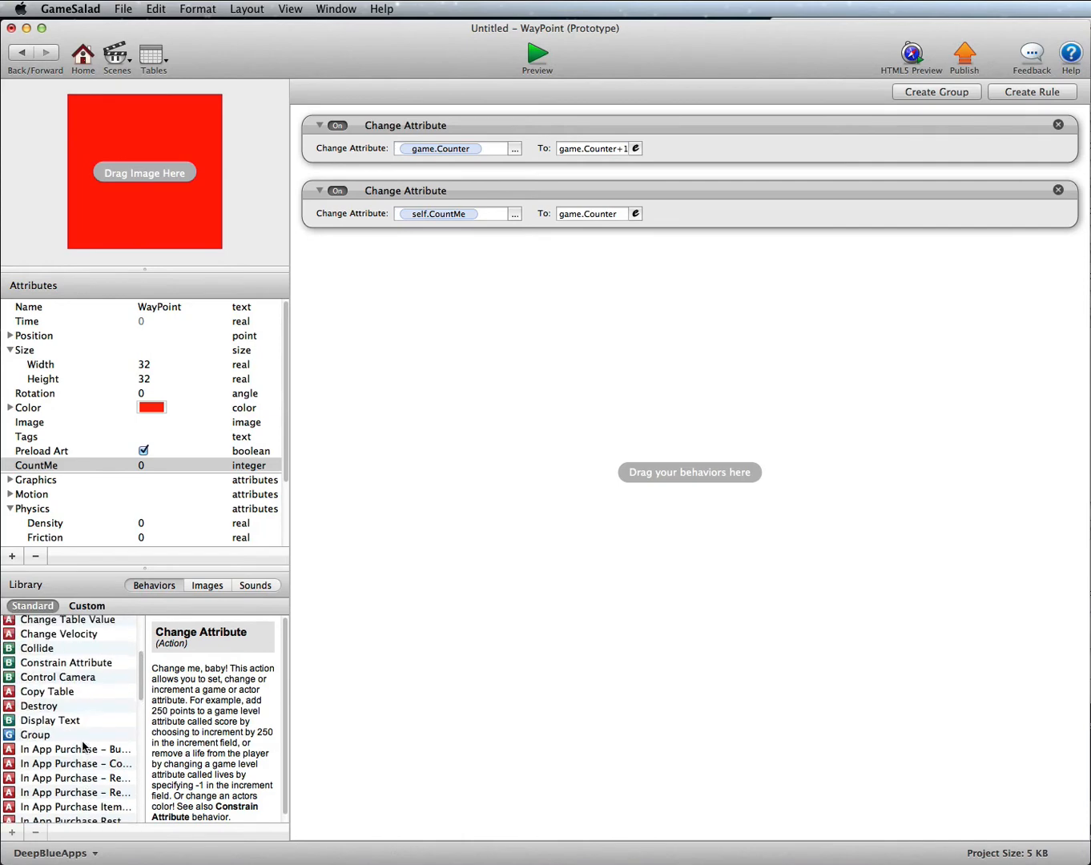
left_click(71, 669)
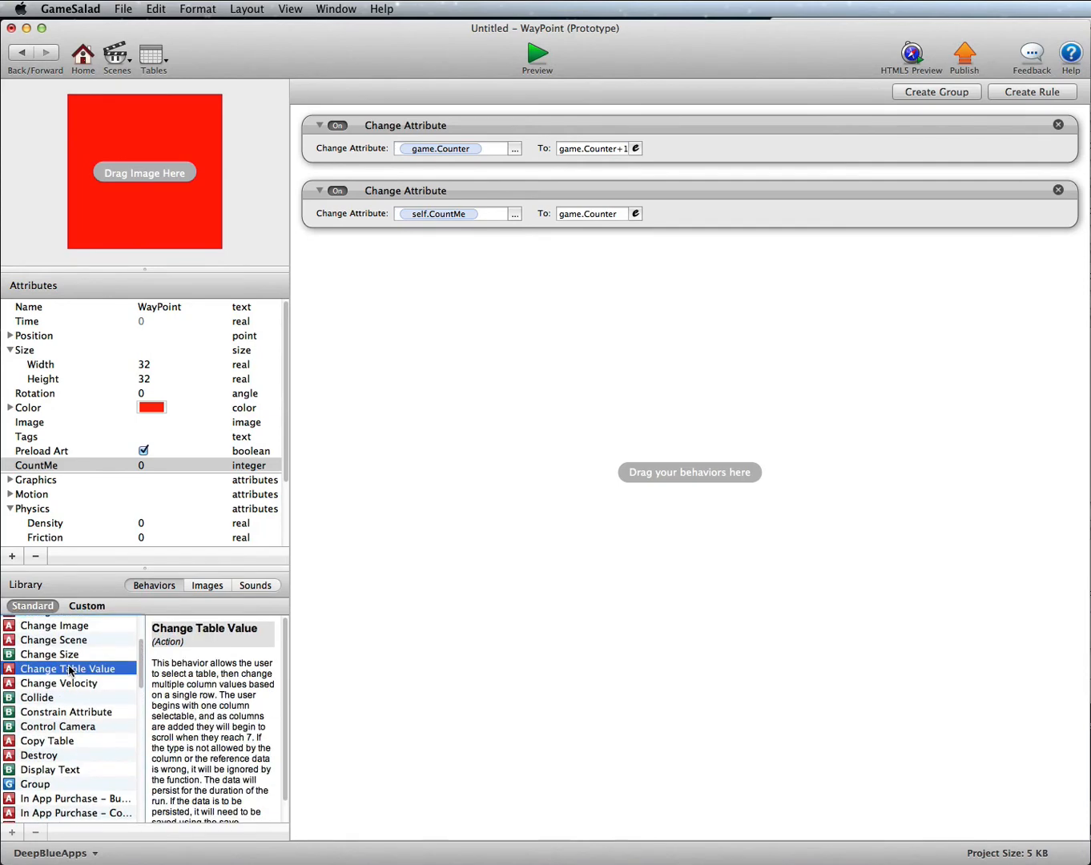
left_click_drag(192, 637, 425, 271)
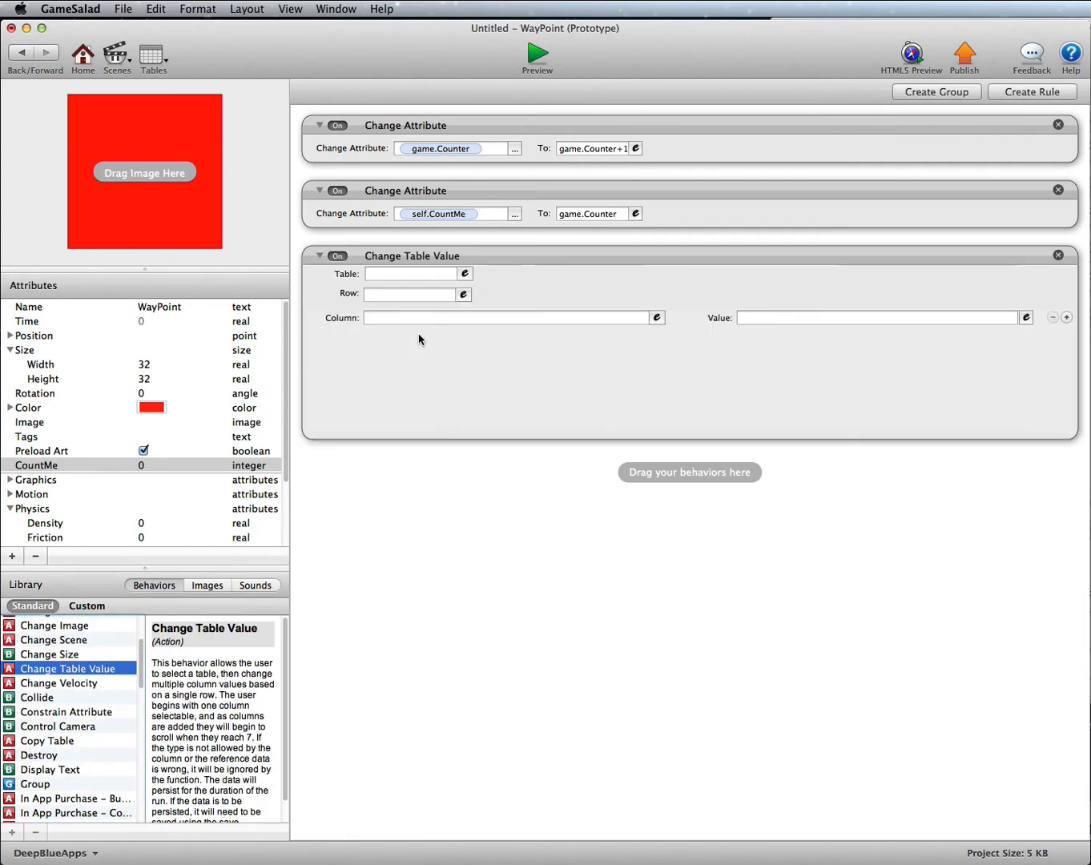
Choose the game's WayPoints table as the table the Change Table Value behavior writes to.
left_click(465, 273)
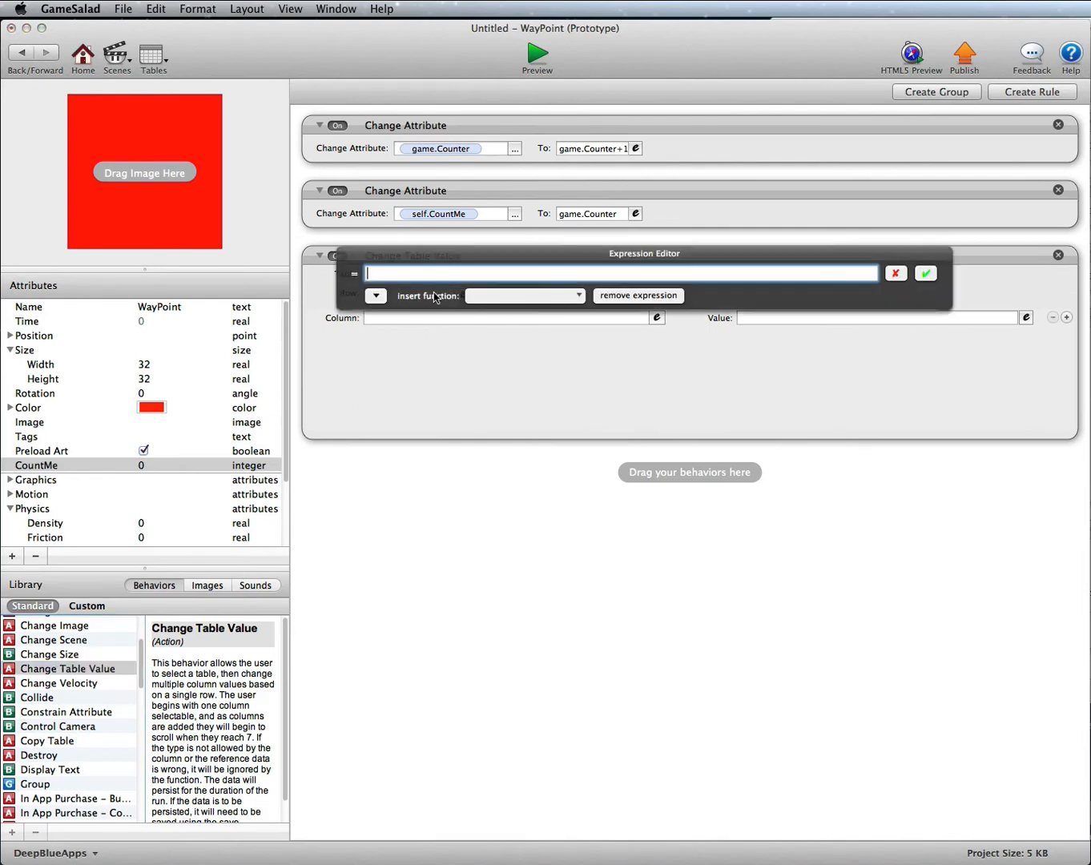
left_click(376, 296)
left_click(396, 316)
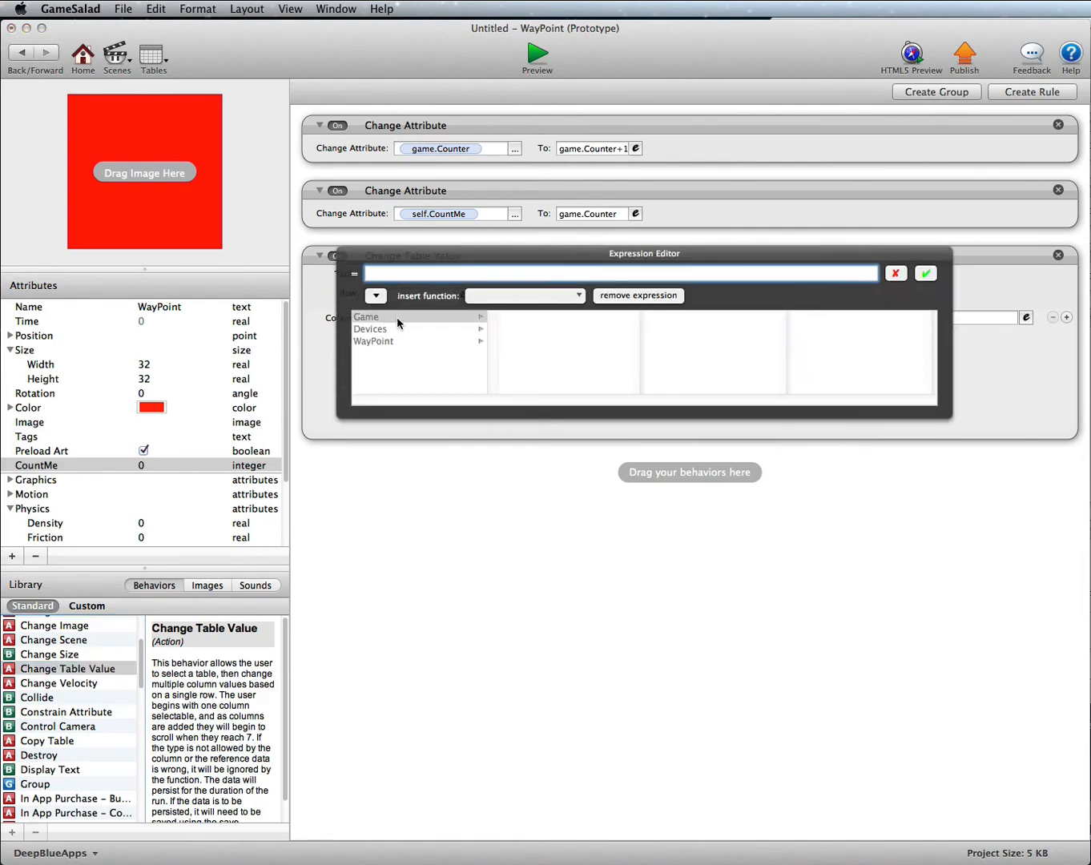
scroll(532, 353, "down", 5)
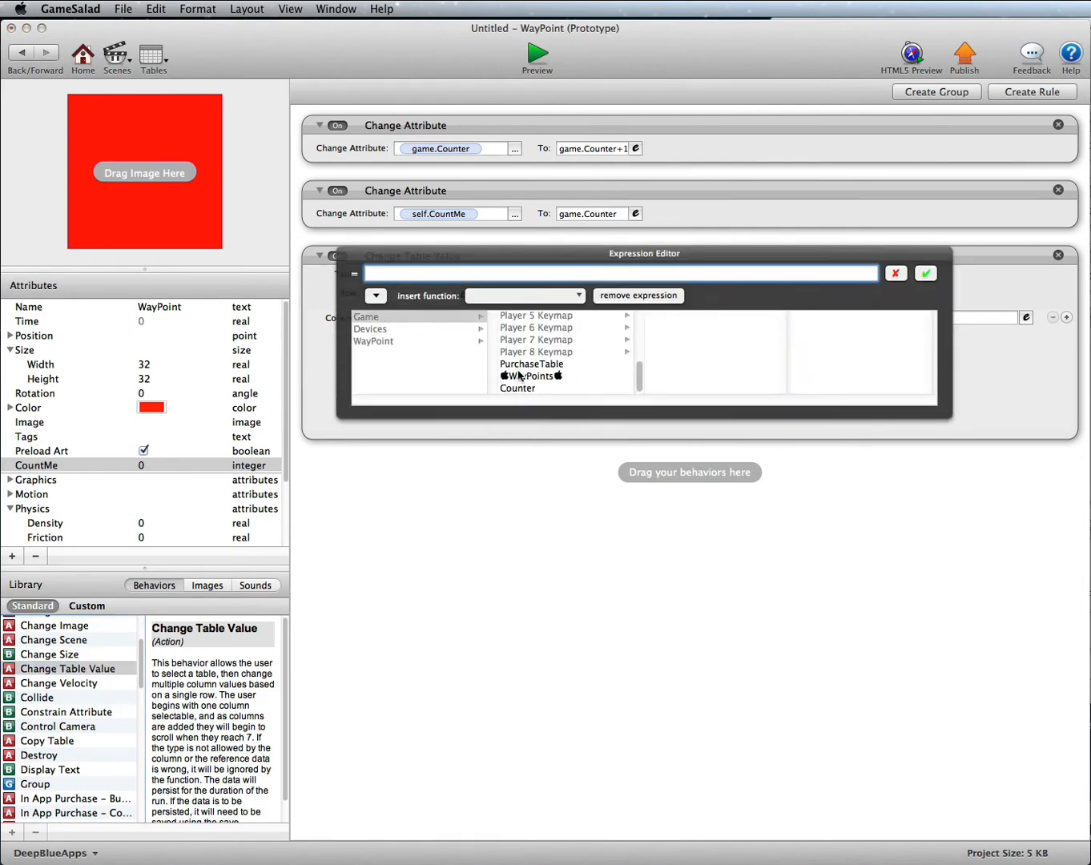
left_click(528, 376)
left_click(925, 274)
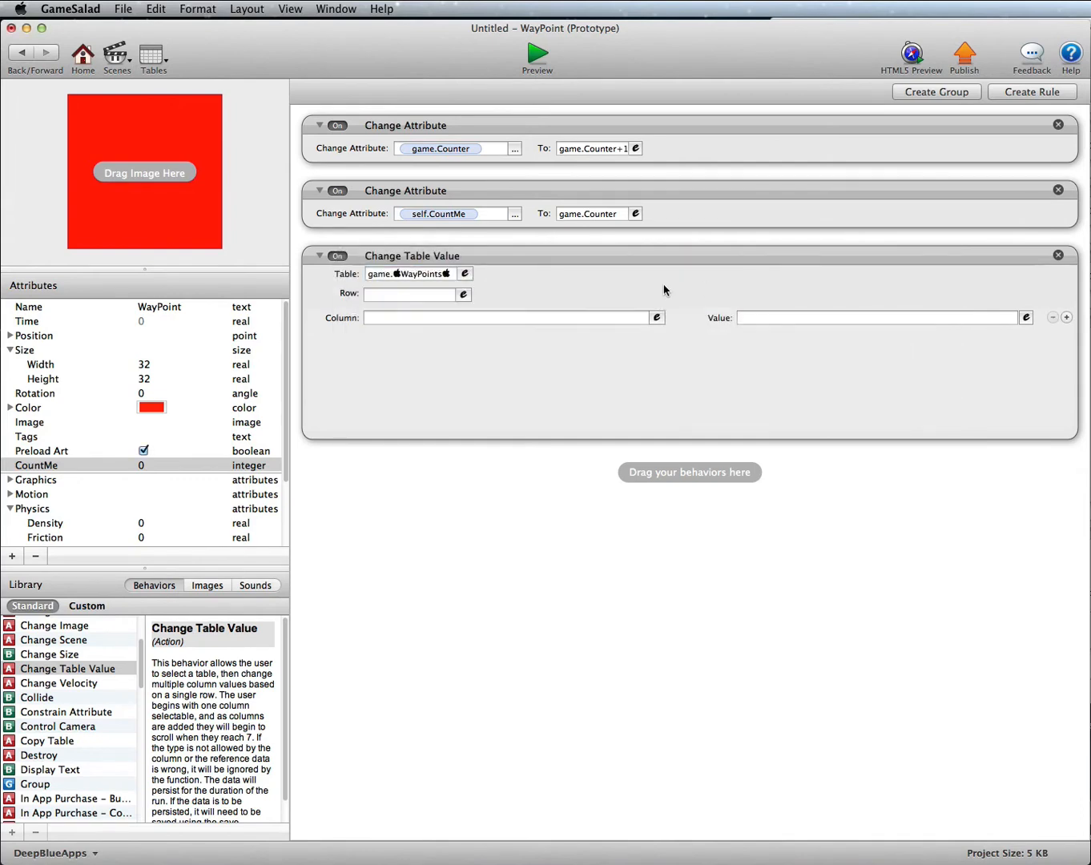
Set the row of the Change Table Value behavior to the actor's self.CountMe attribute.
left_click(463, 294)
left_click(376, 317)
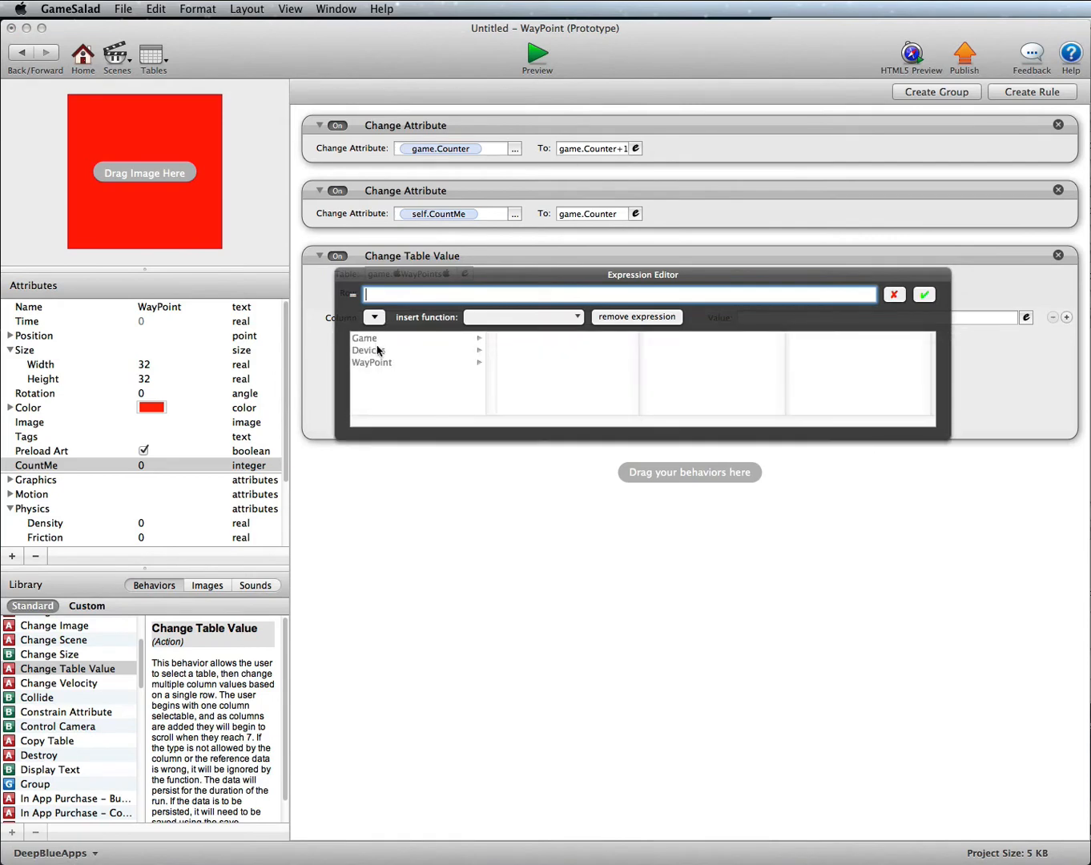
left_click(380, 362)
scroll(531, 365, "down", 3)
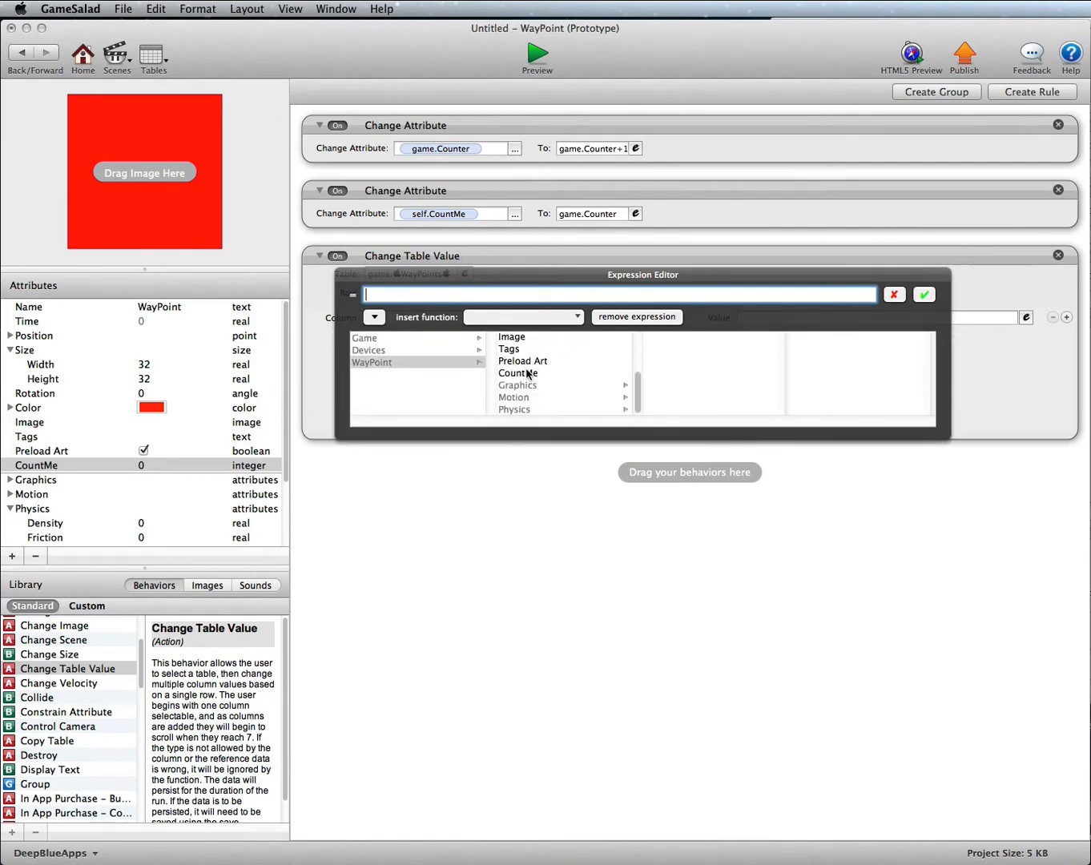
left_click(519, 372)
left_click(925, 295)
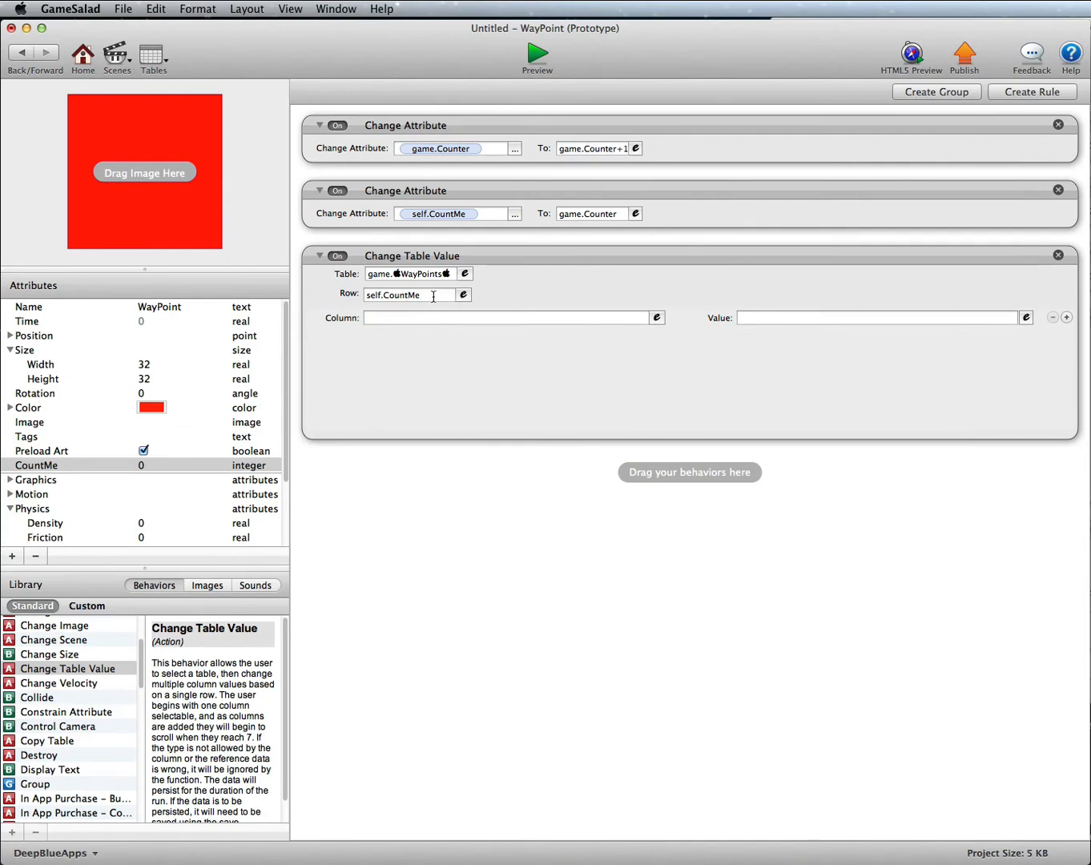
Set the Change Table Value behavior's first entry to column 1 with the value self.Position.X.
left_click(412, 314)
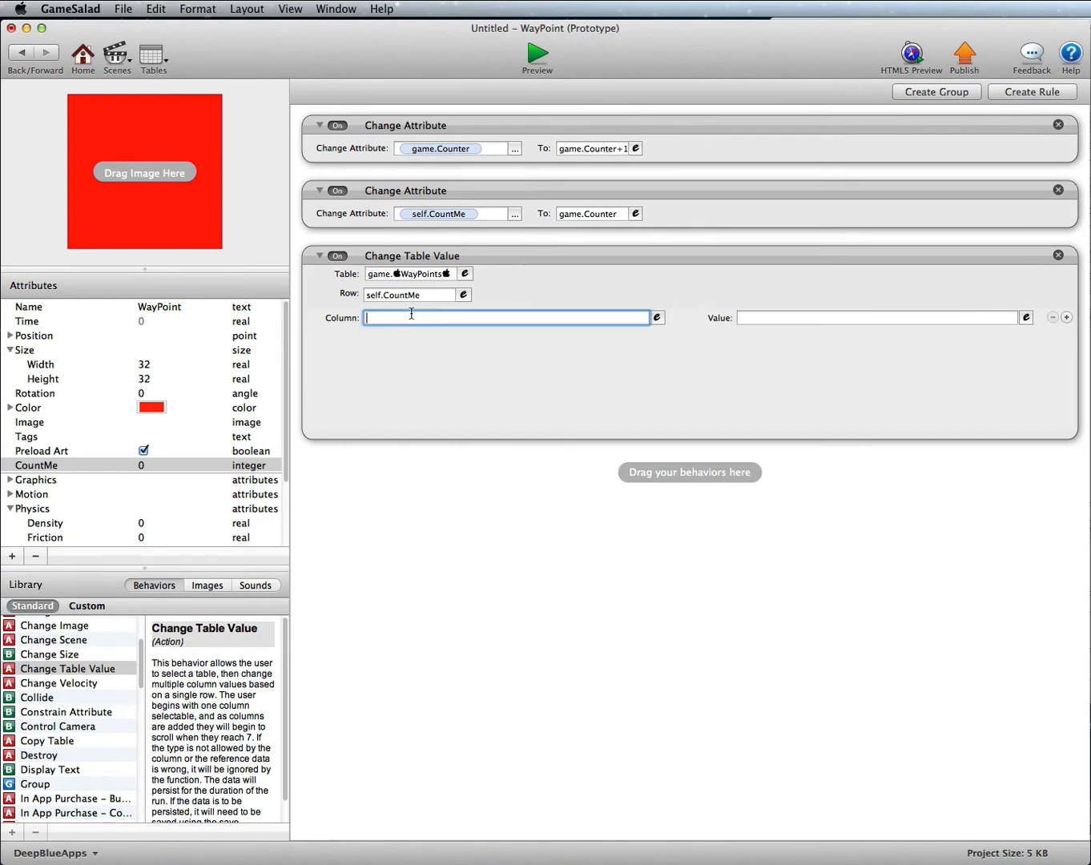
type("1")
left_click(1026, 318)
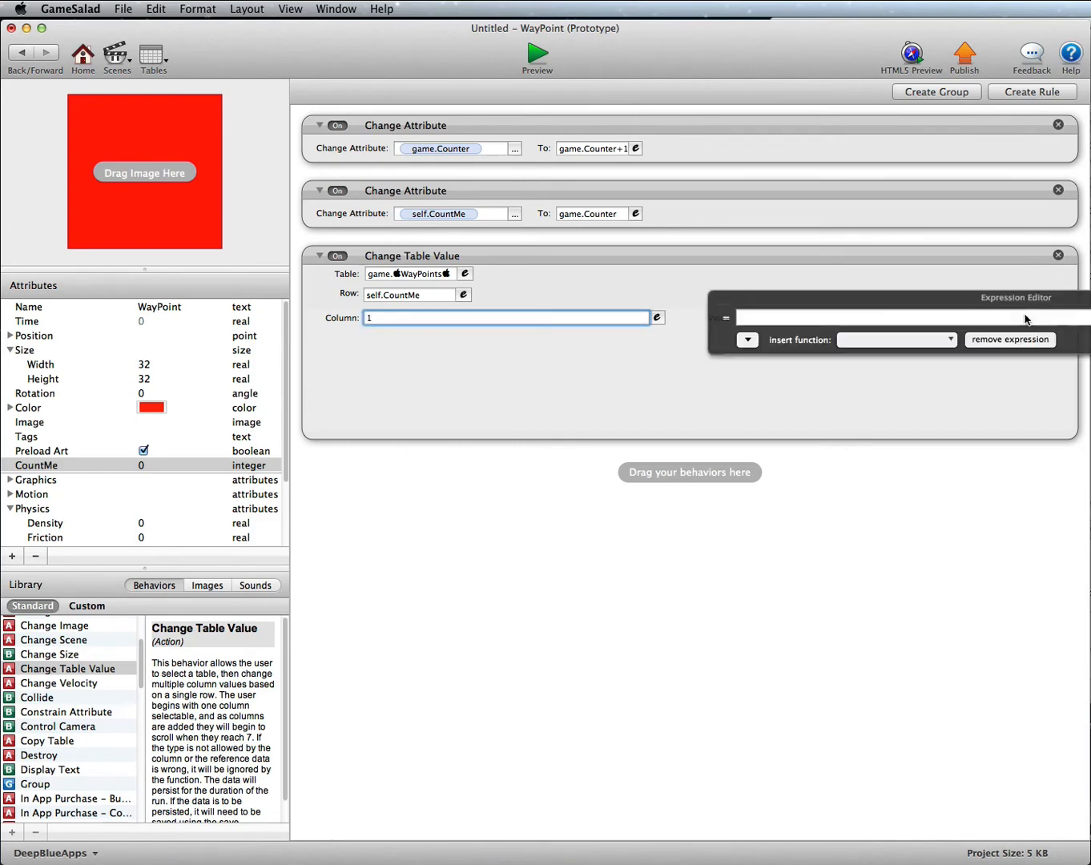
left_click(747, 339)
left_click_drag(787, 298, 492, 325)
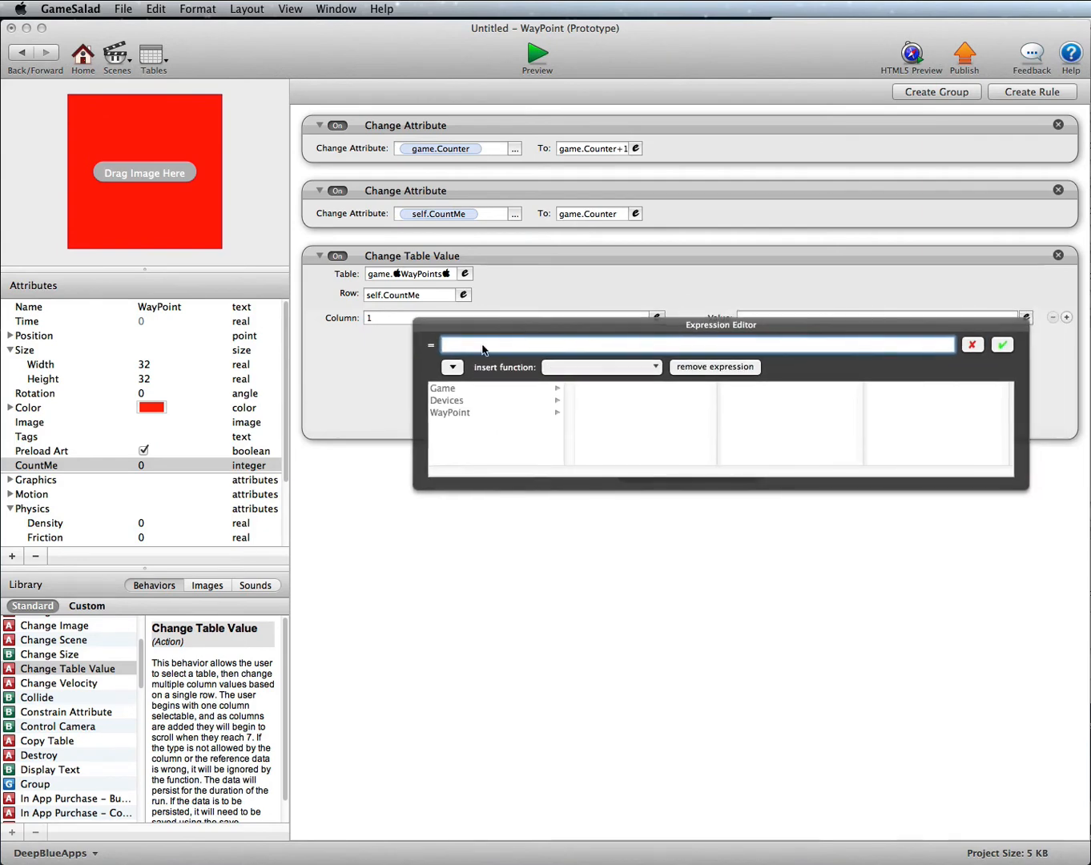
left_click(446, 413)
left_click(703, 412)
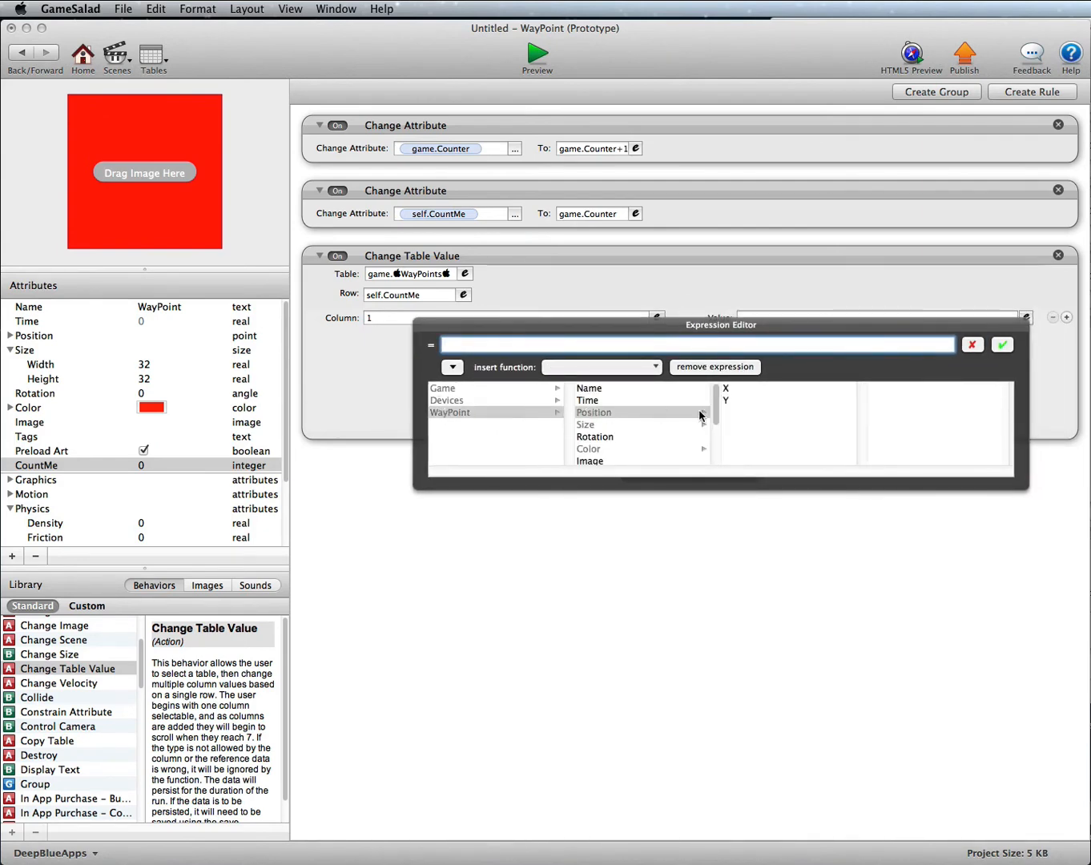
left_click(726, 388)
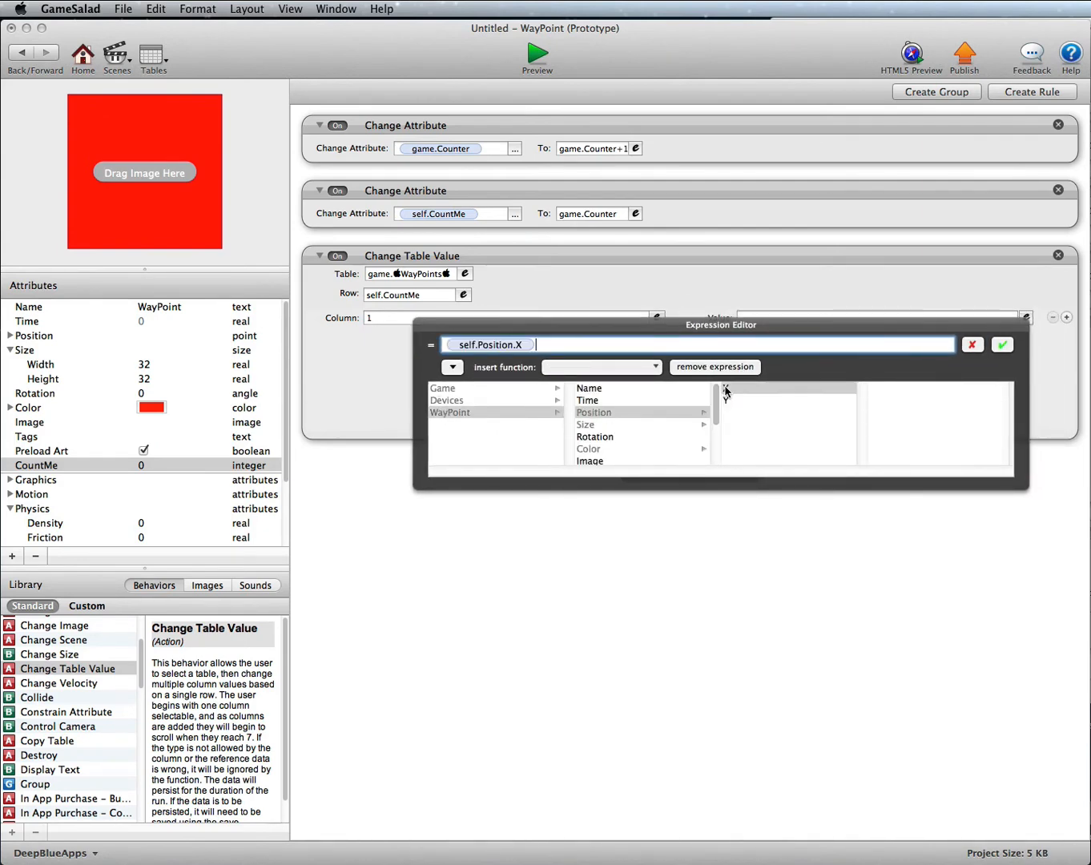
left_click(1003, 345)
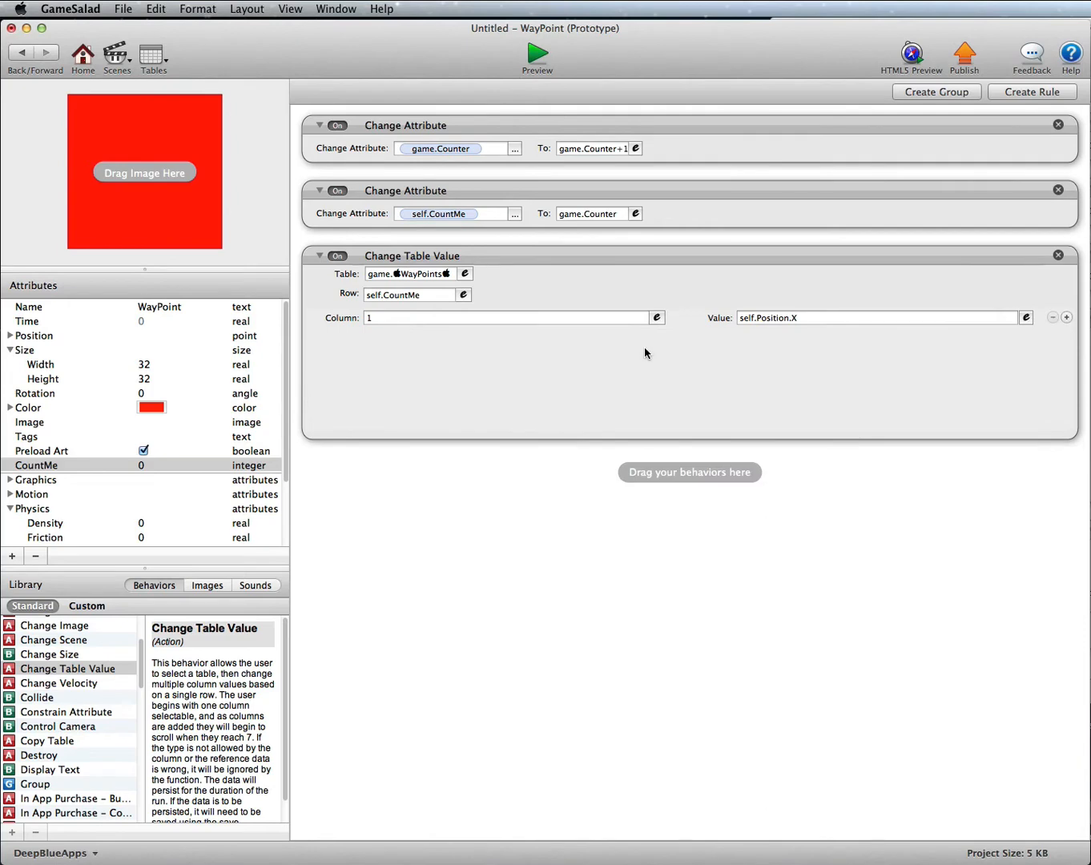
Add a second entry to the Change Table Value behavior and set it to column 2.
left_click(1068, 319)
left_click(398, 338)
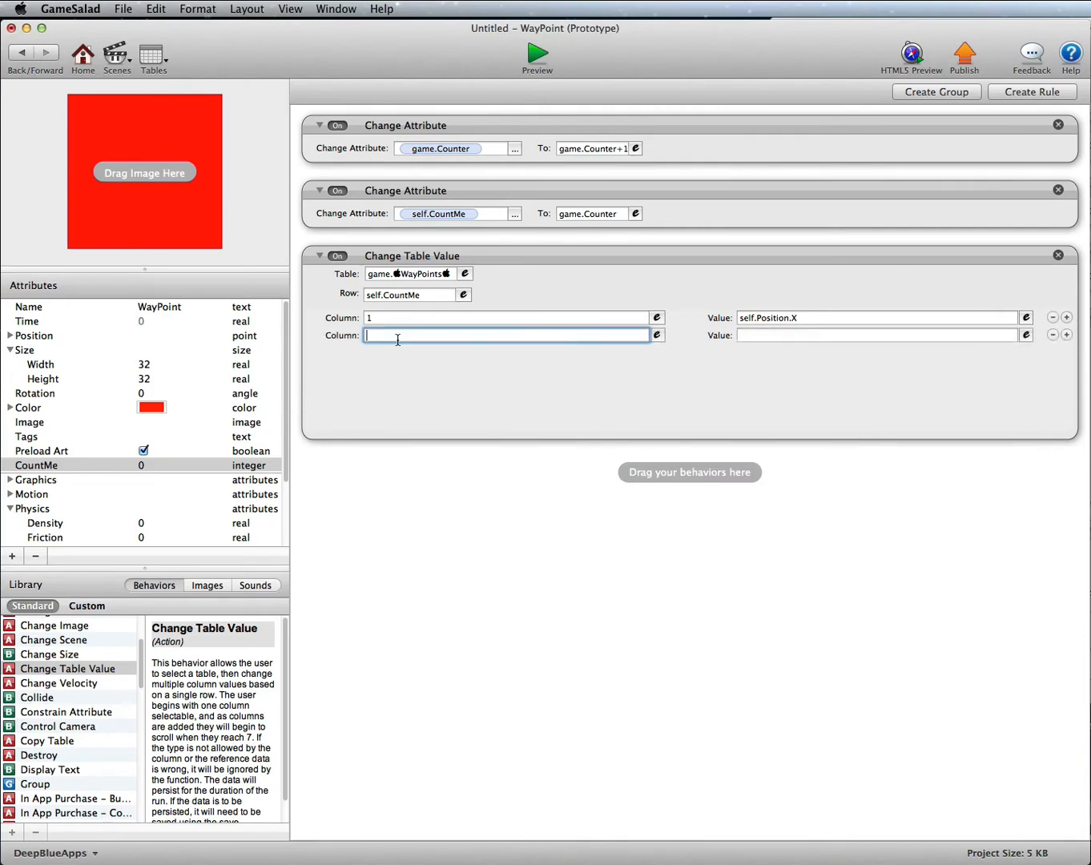
type("2")
Set the value of the Change Table Value behavior's column 2 entry to the actor's self.Position.Y attribute.
left_click(766, 336)
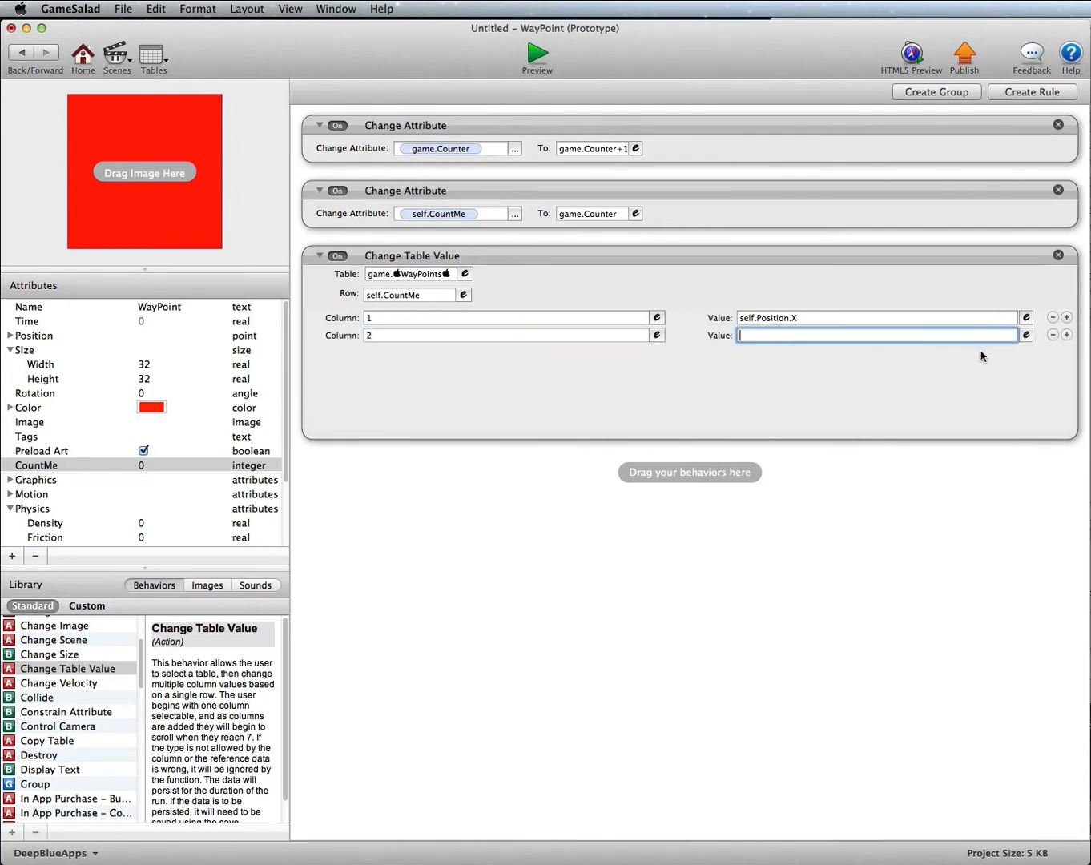
left_click(1024, 336)
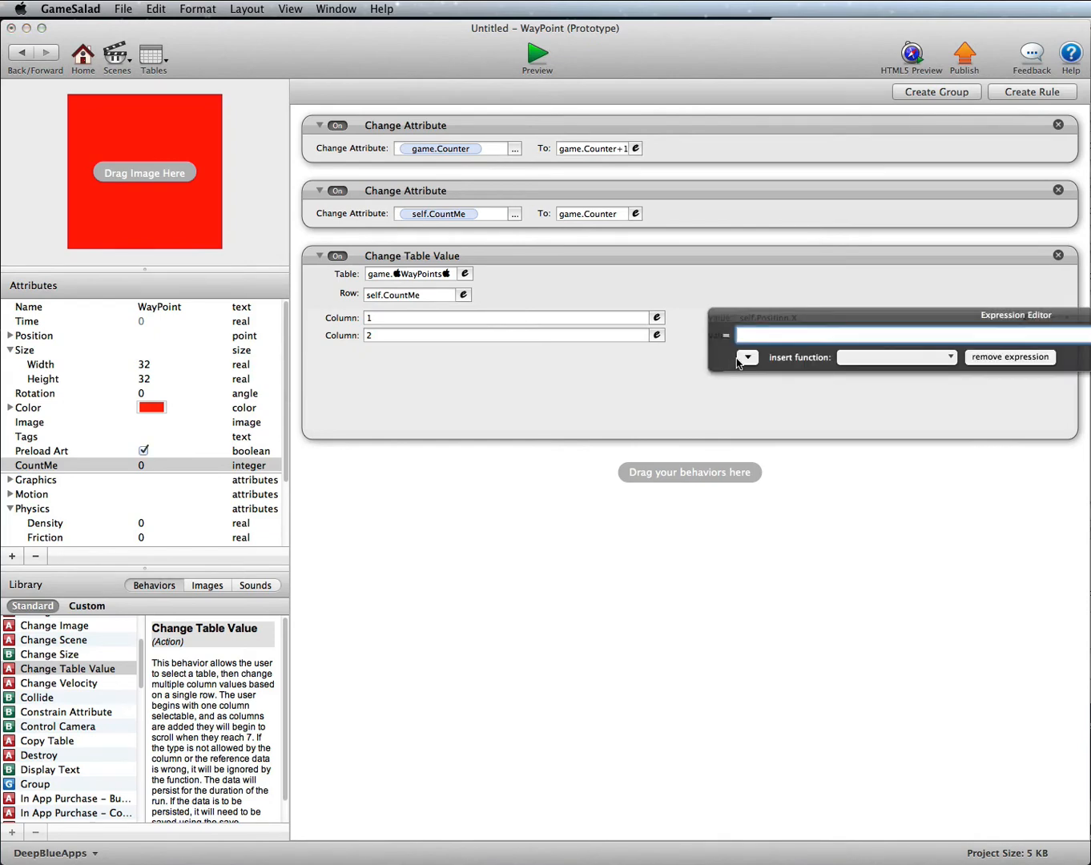
left_click(741, 403)
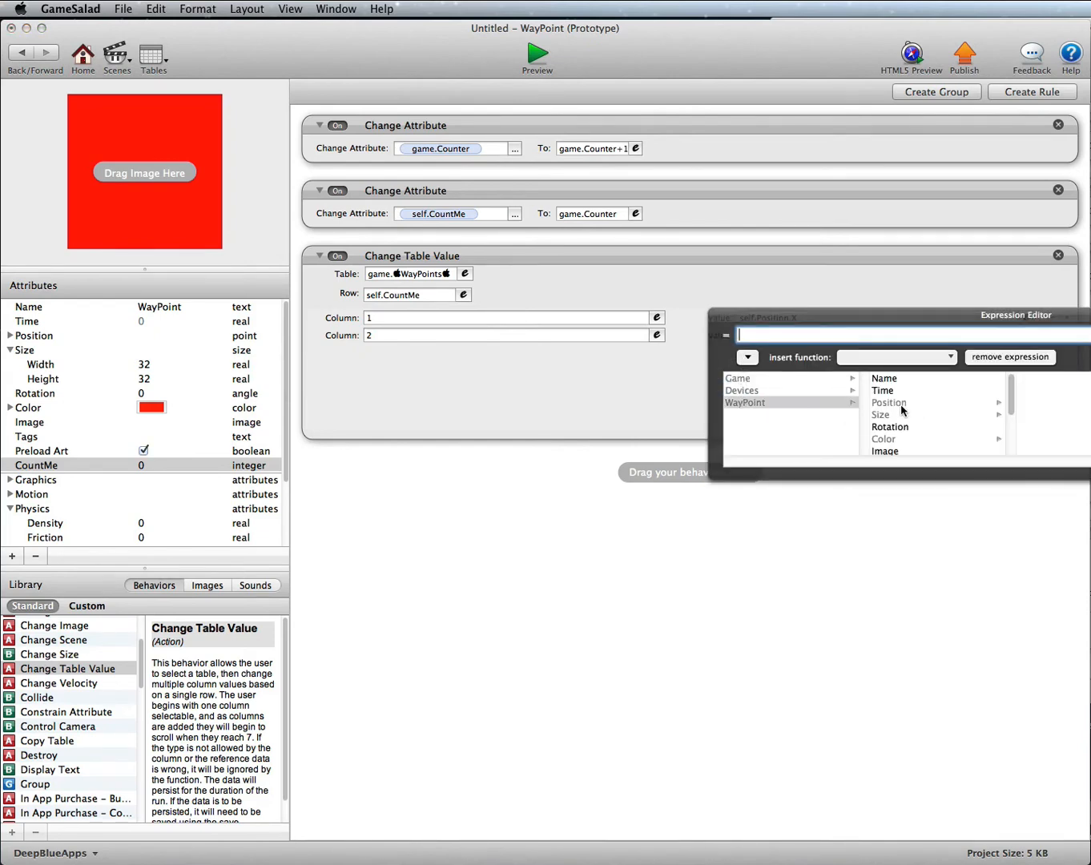
left_click(901, 404)
left_click(1024, 380)
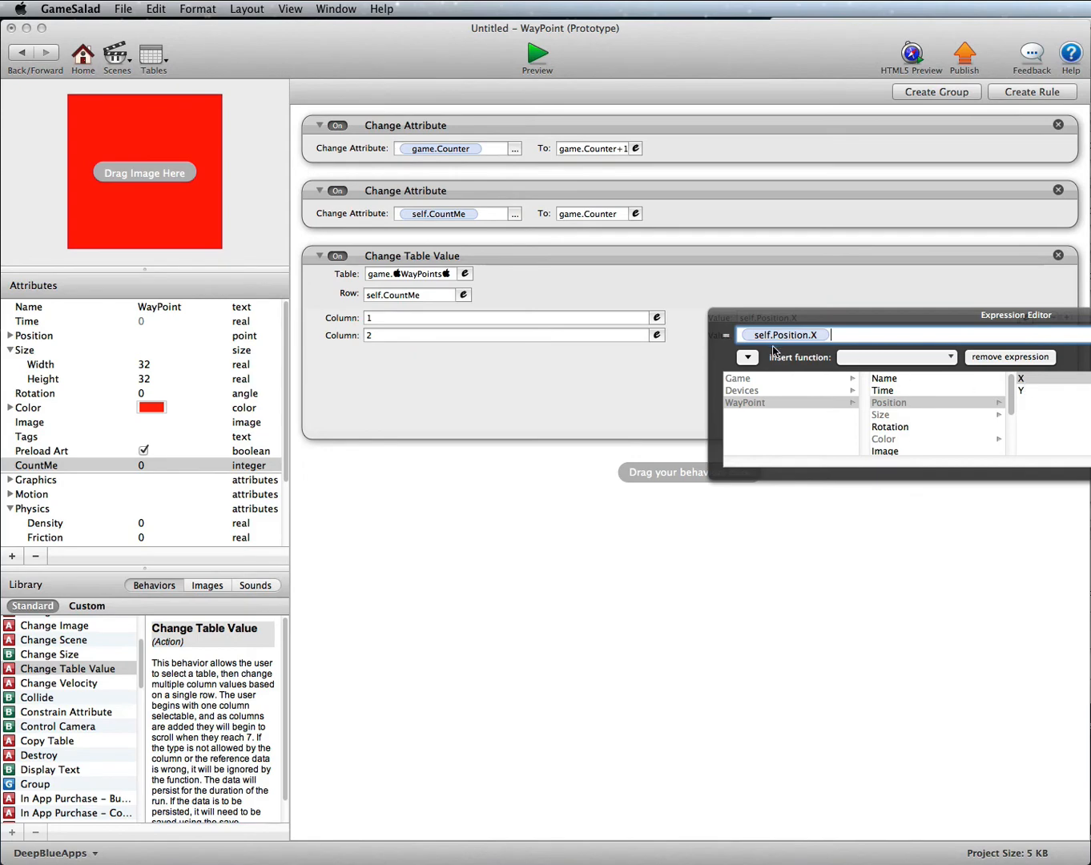
left_click(1024, 392)
key("Left")
key("BackSpace")
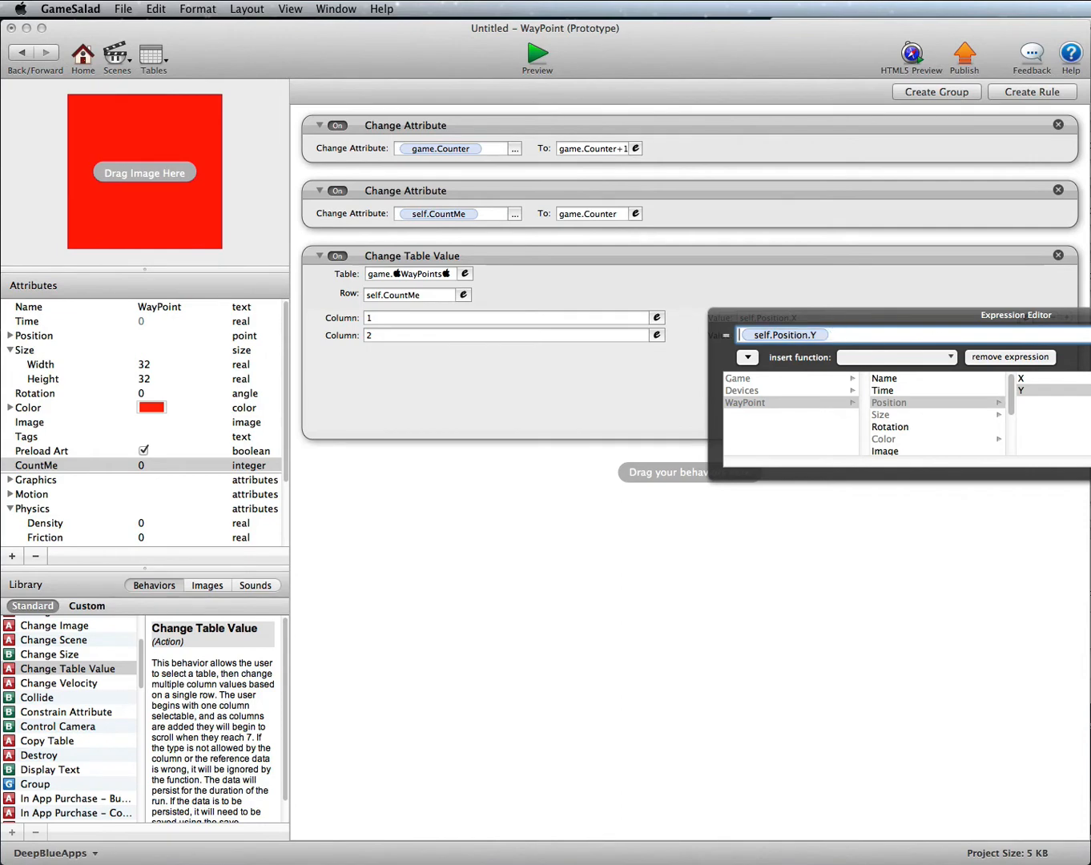
key("Return")
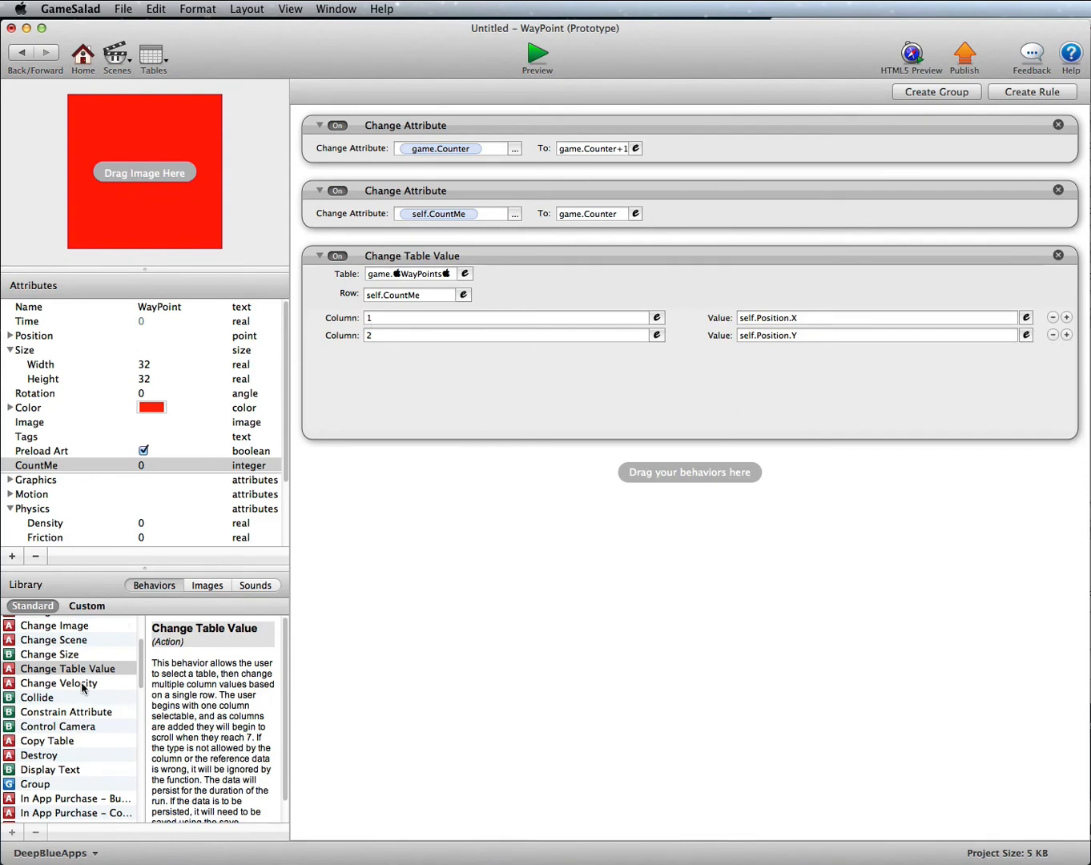
Add a Display Text behavior below the Change Table Value behavior and make it show the actor's self.CountMe attribute.
scroll(80, 689, "down", 2)
left_click(67, 739)
left_click_drag(68, 741, 423, 505)
left_click(601, 493)
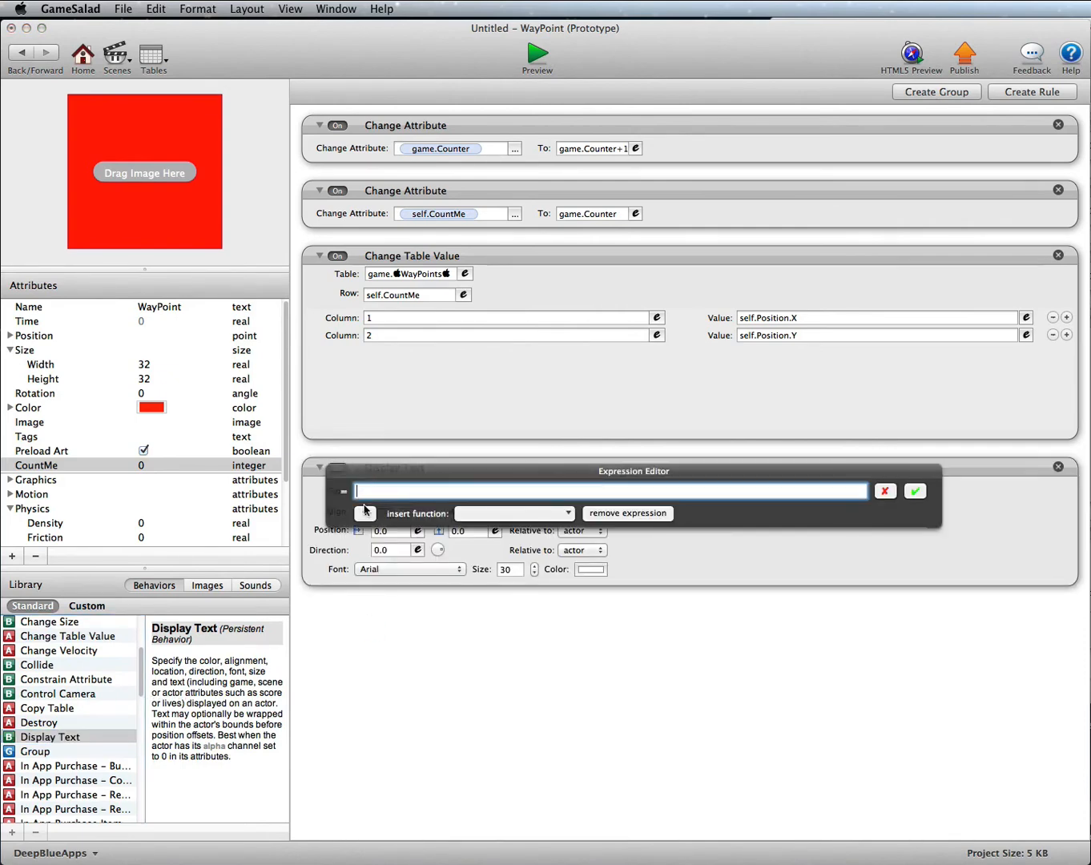
left_click(366, 513)
scroll(550, 577, "down", 3)
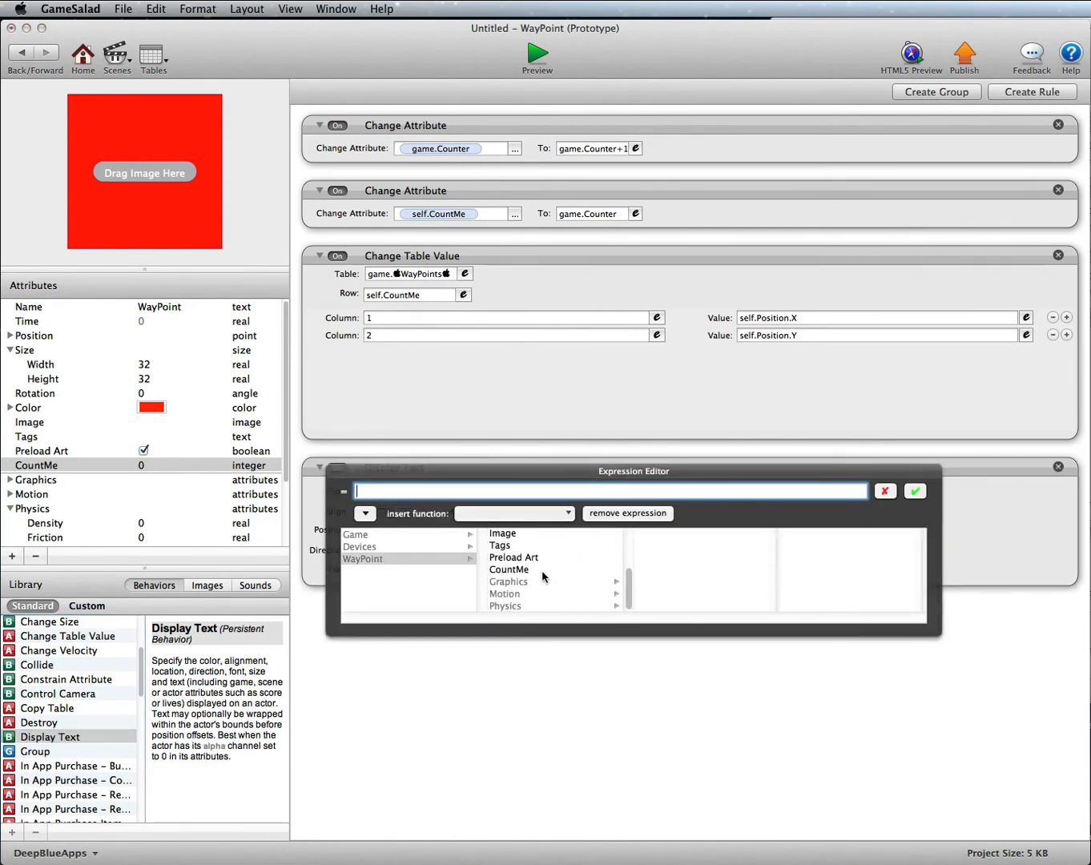
left_click(516, 570)
left_click(918, 490)
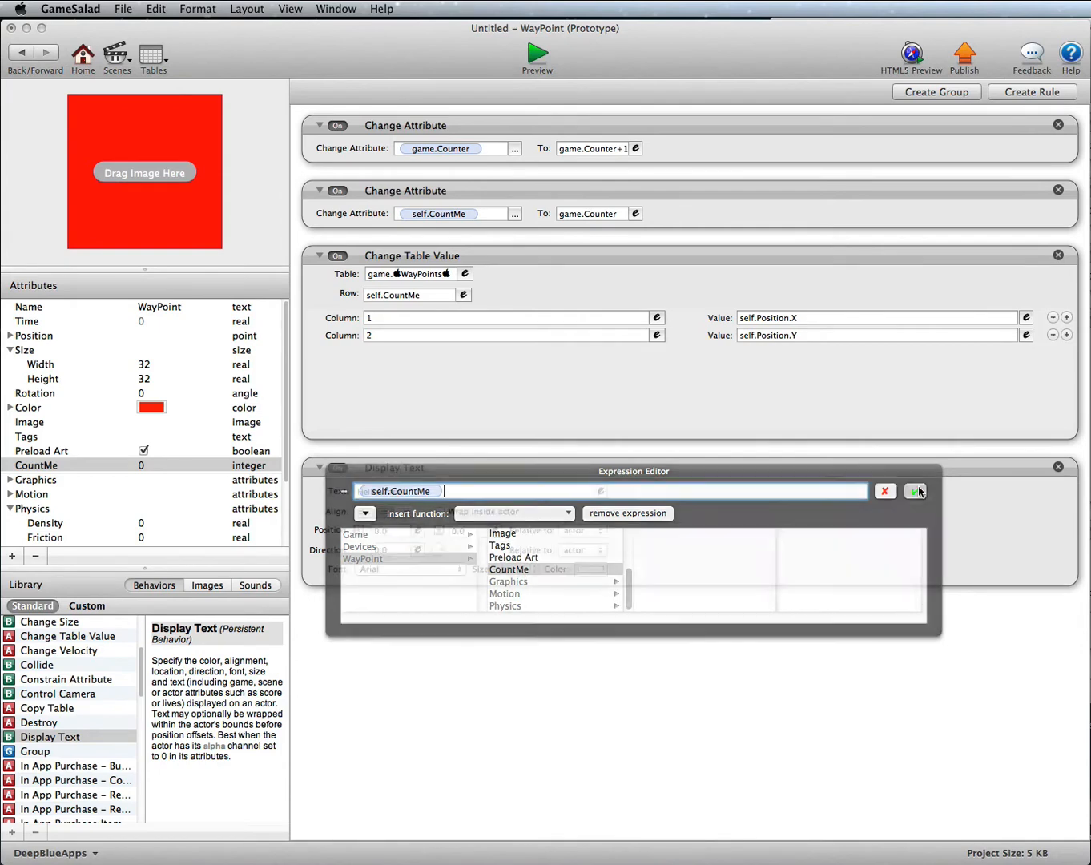
Place four WayPoint actors in the initial scene, stepping down towards its centre, and preview the game to check their numbering.
left_click(20, 53)
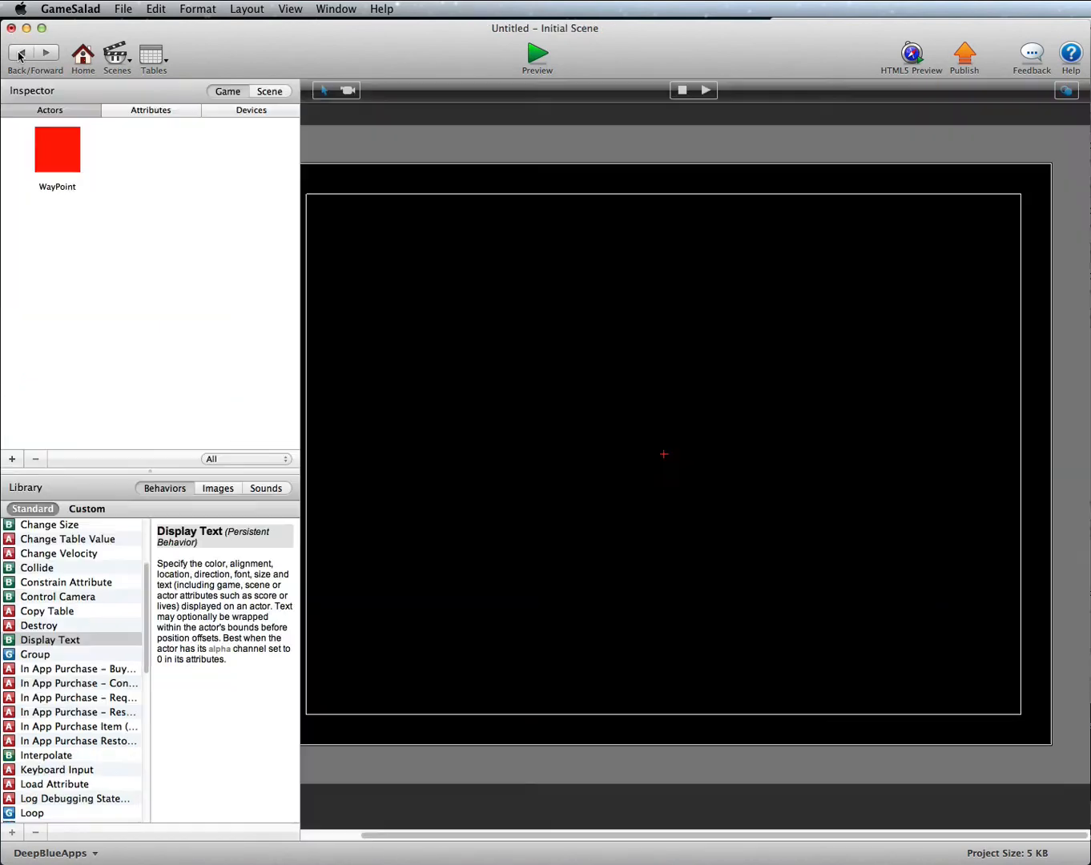
left_click(56, 152)
left_click_drag(56, 153, 678, 325)
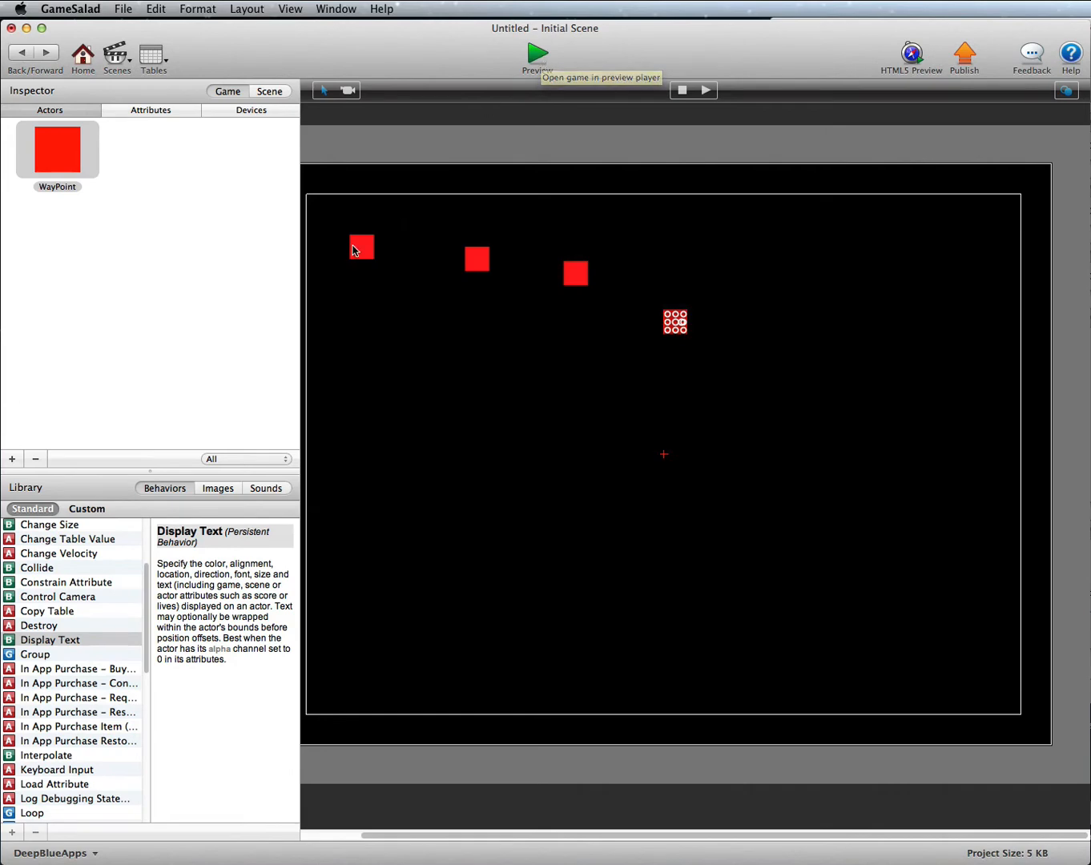
left_click(536, 56)
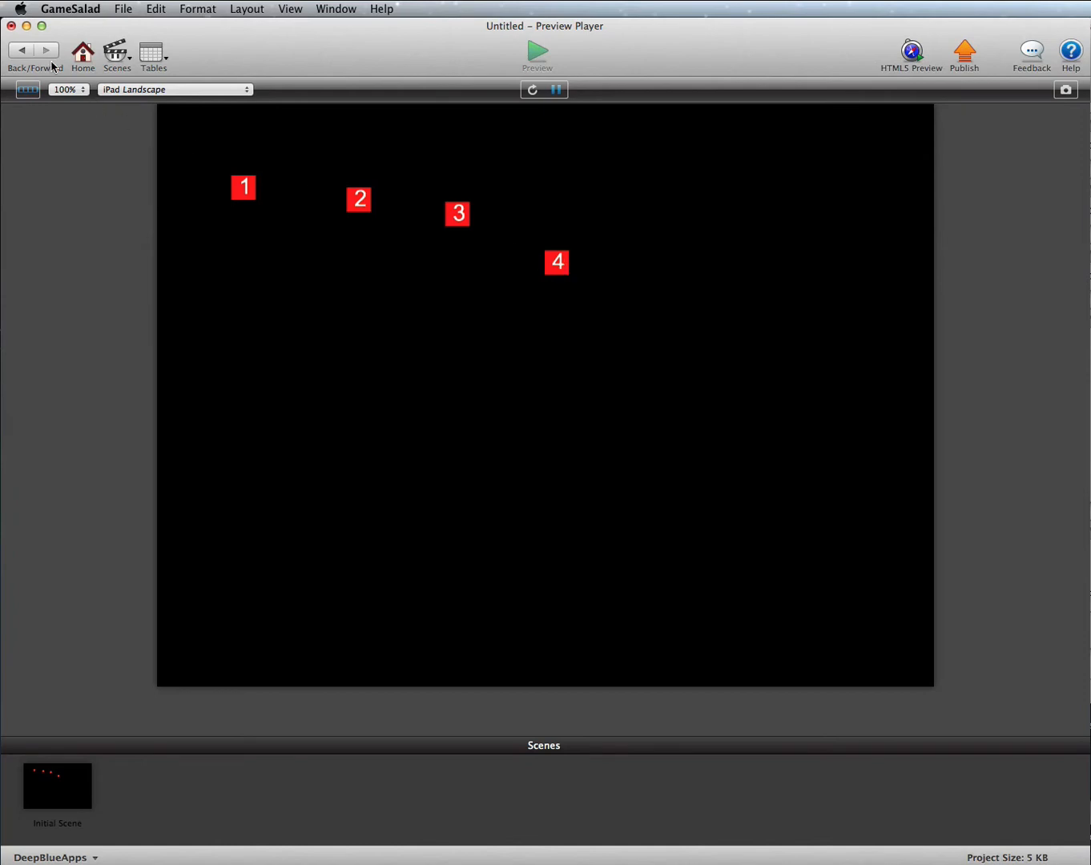
left_click(21, 51)
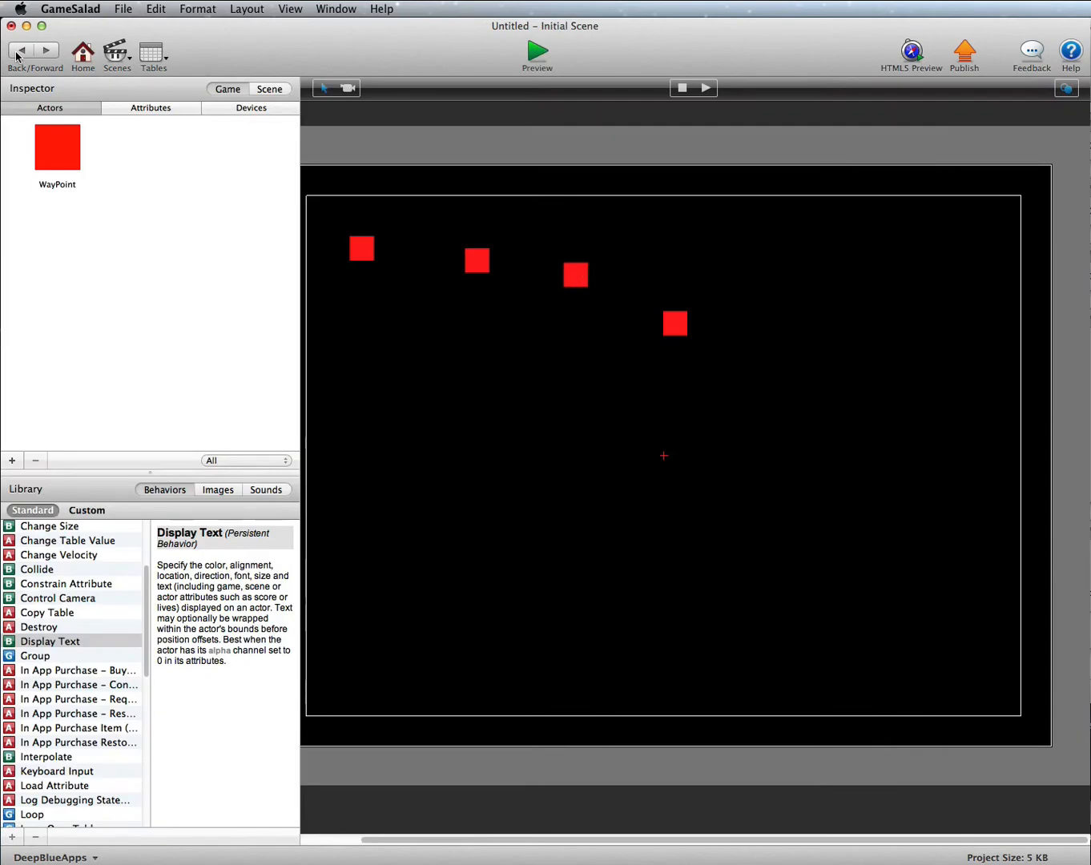
Create a new actor in the project and name it Mover1.
left_click(12, 460)
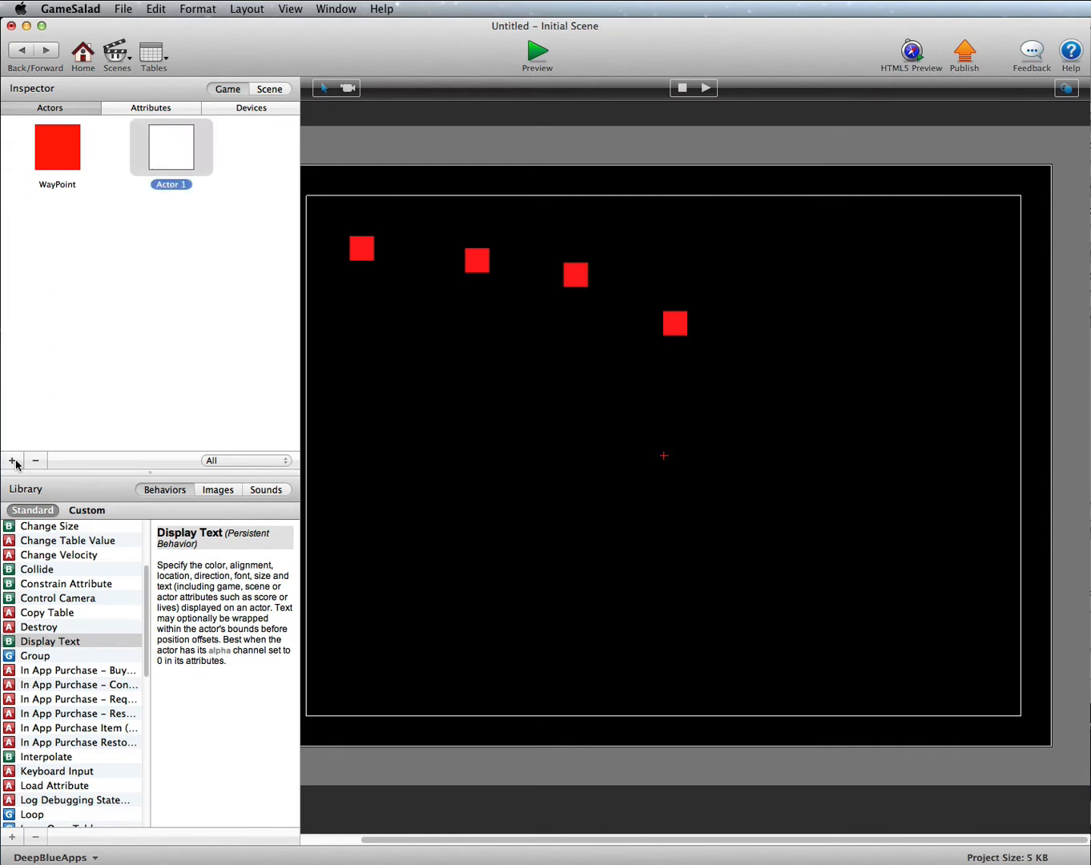
left_click(188, 184)
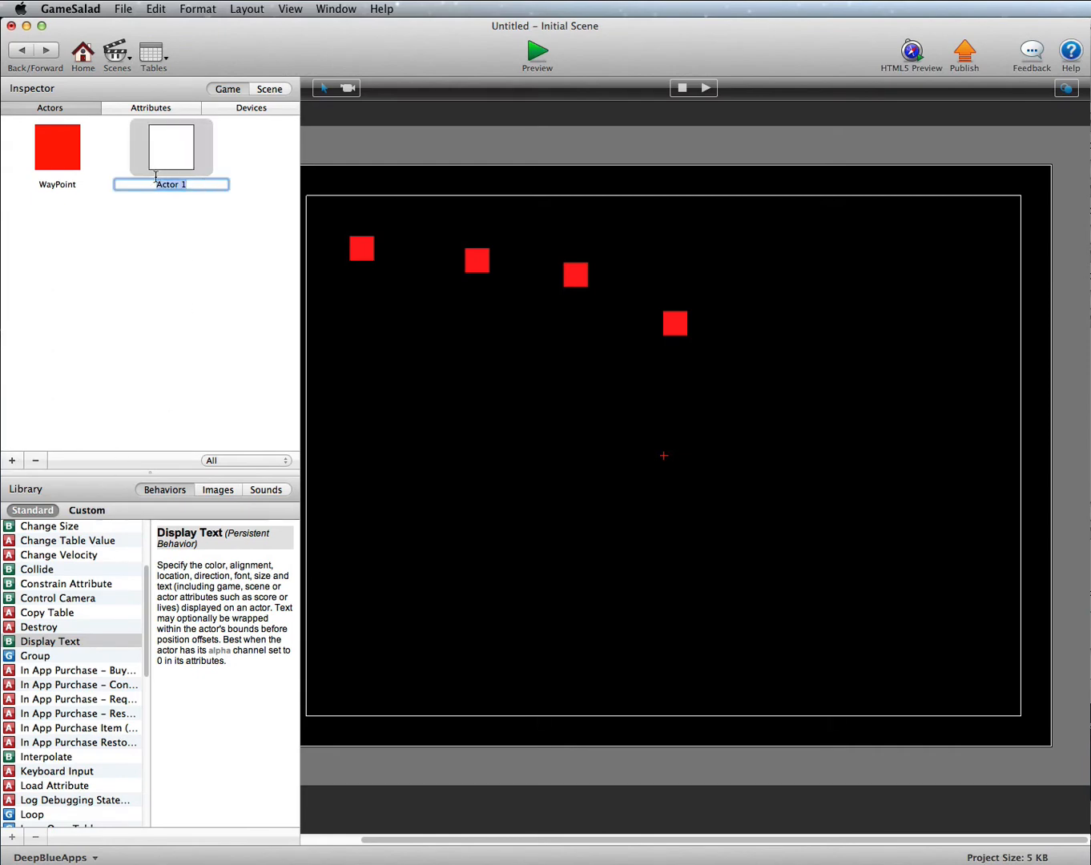
type("Mover1")
key("Return")
Open the Mover1 actor and set both its width and height to 32.
double_click(169, 151)
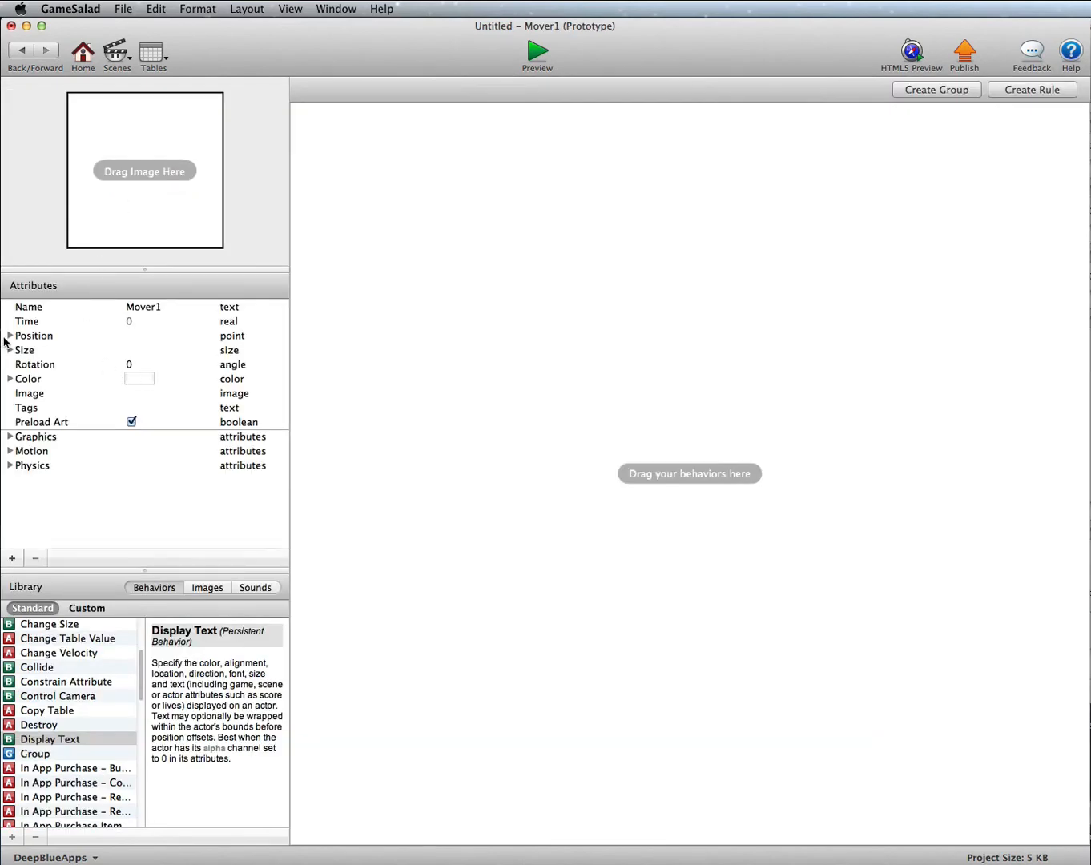
left_click(9, 351)
double_click(146, 364)
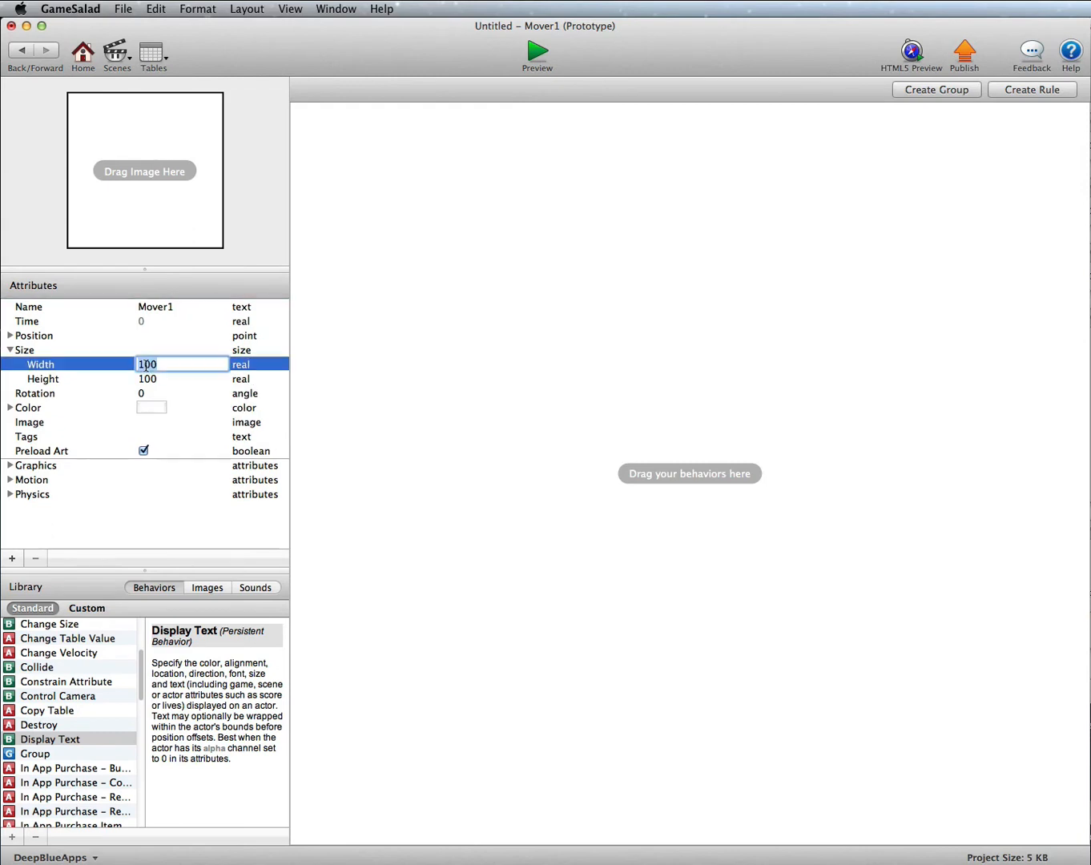
type("32")
key("Tab")
type("32")
key("Tab")
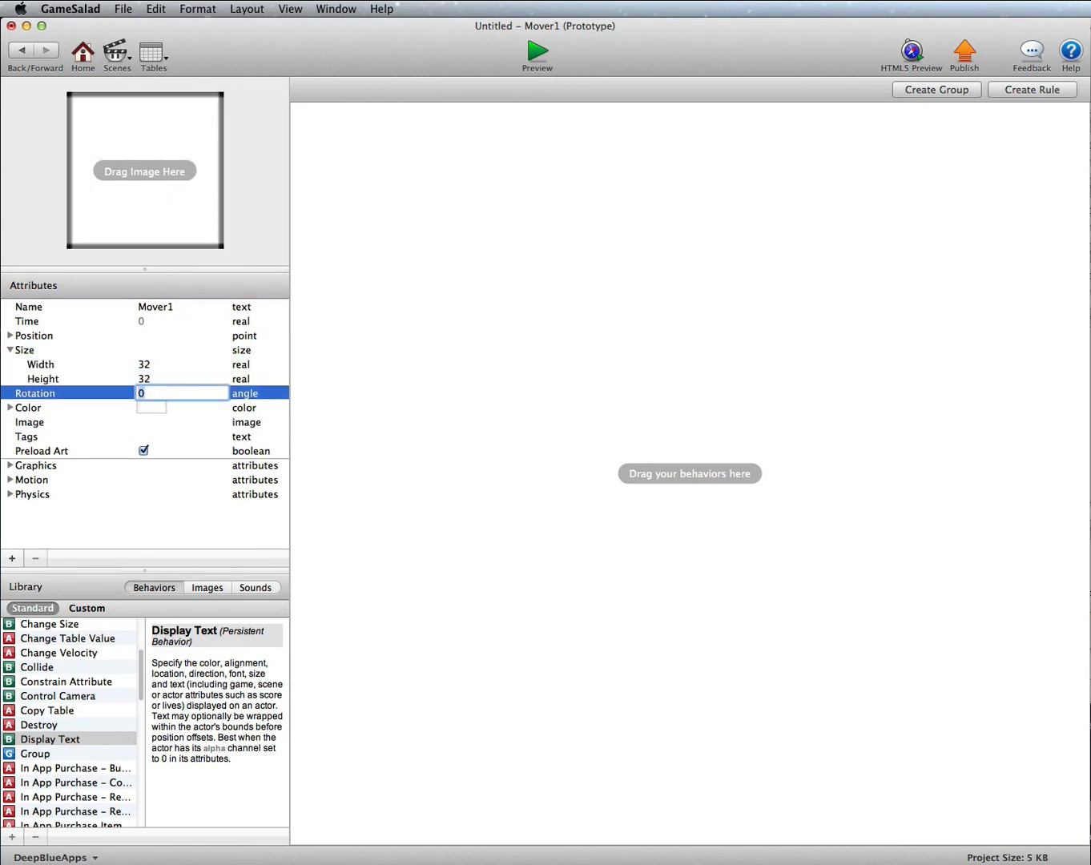
Set Mover1's color to the Aqua crayon and expand its Physics attributes.
left_click(155, 407)
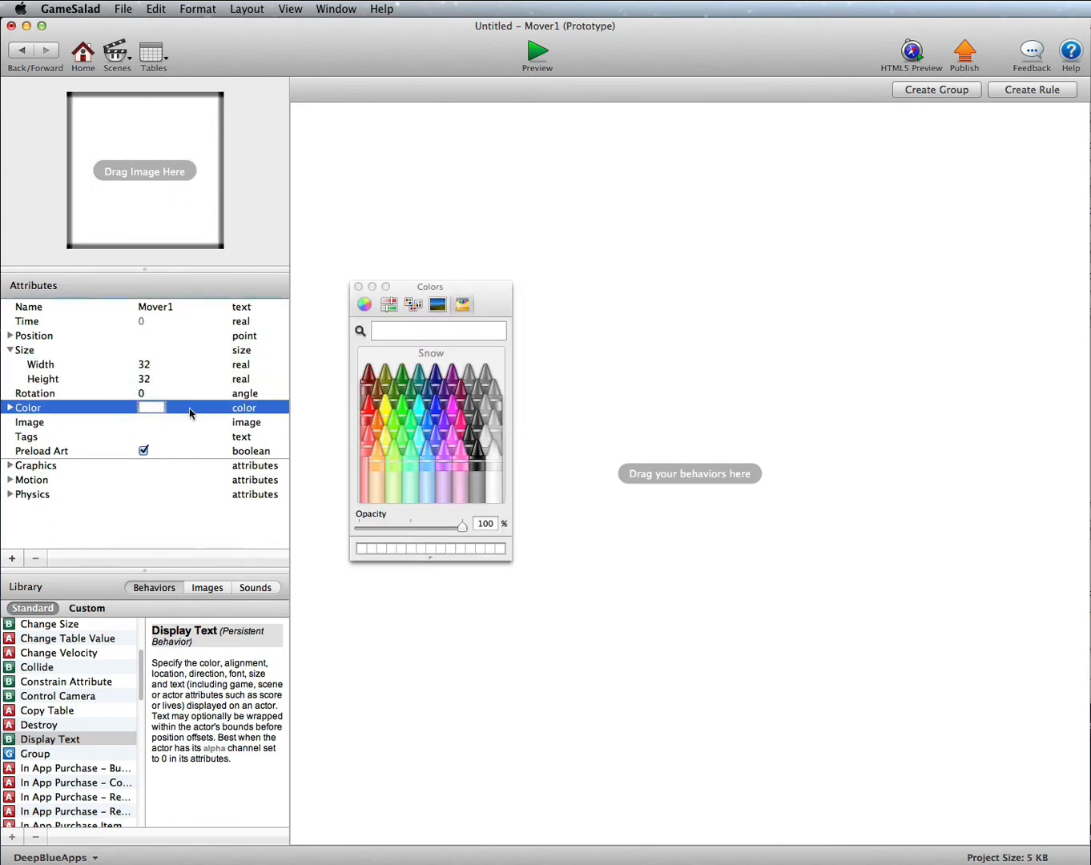
left_click(428, 430)
left_click(358, 287)
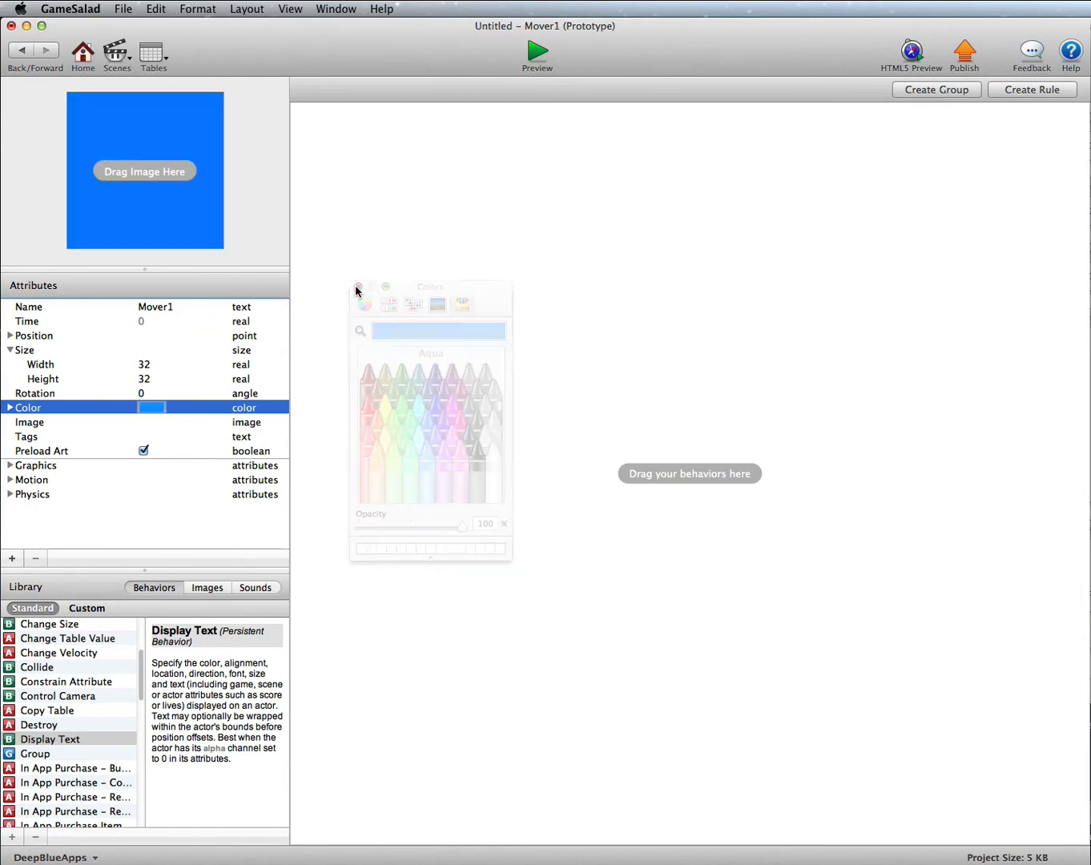
left_click(10, 494)
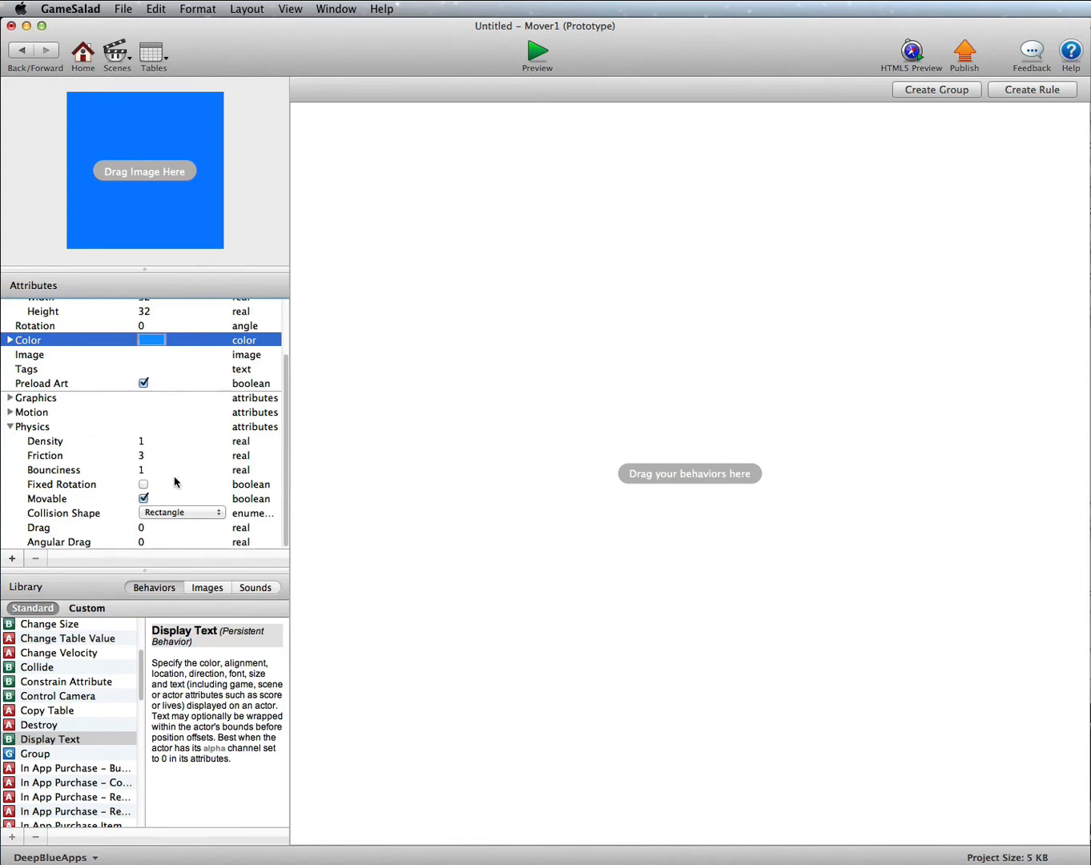
left_click(339, 175)
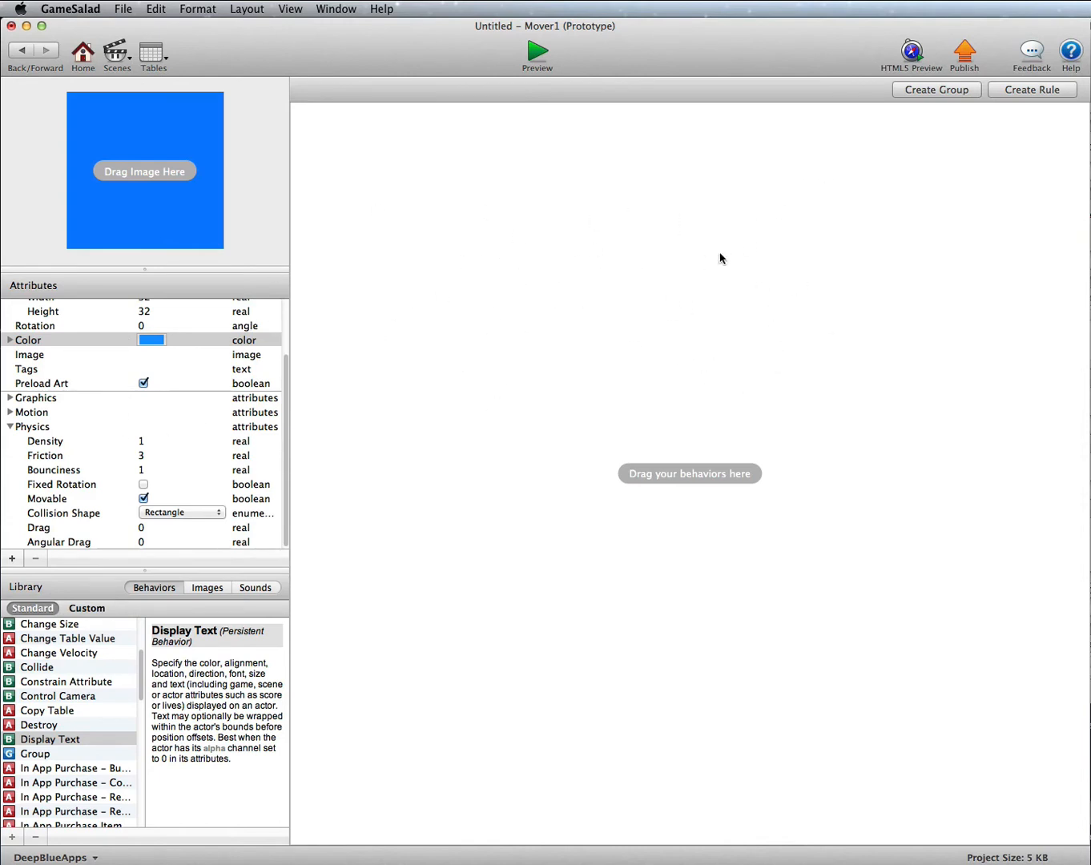
Add an integer attribute named PositionX to the Mover1 actor.
left_click(12, 560)
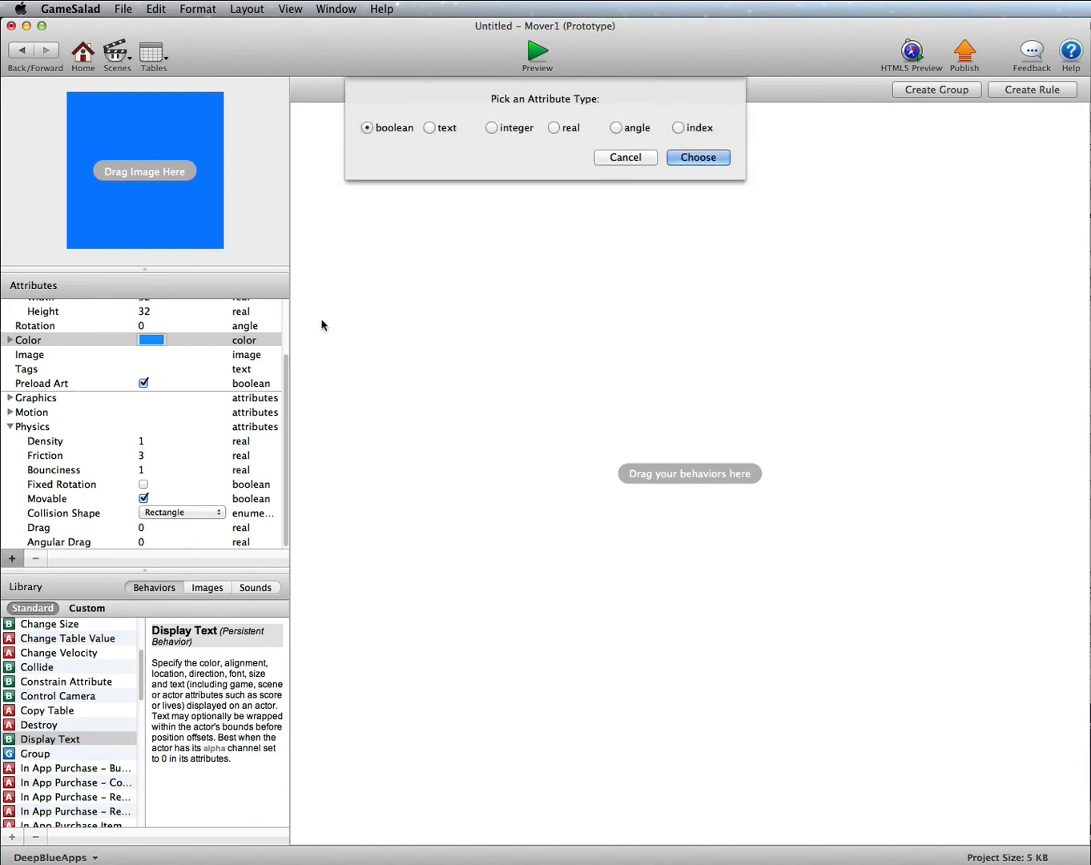
left_click(504, 130)
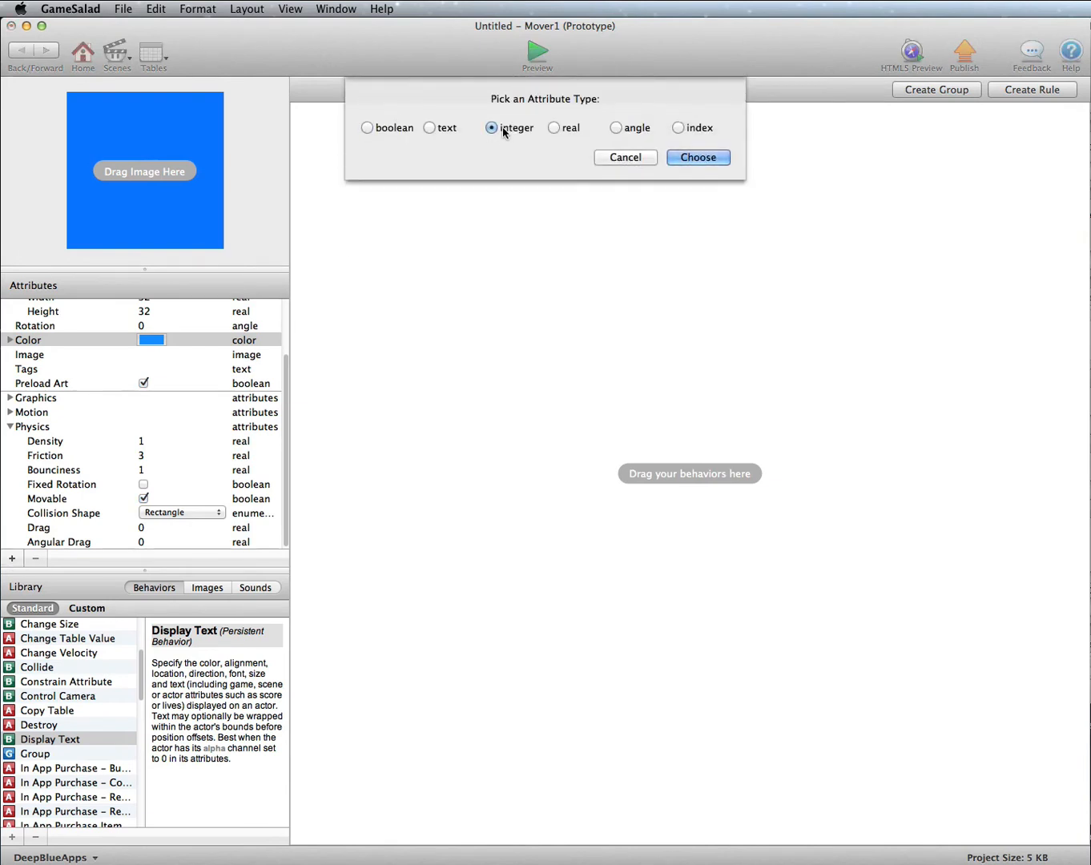
left_click(697, 157)
double_click(45, 465)
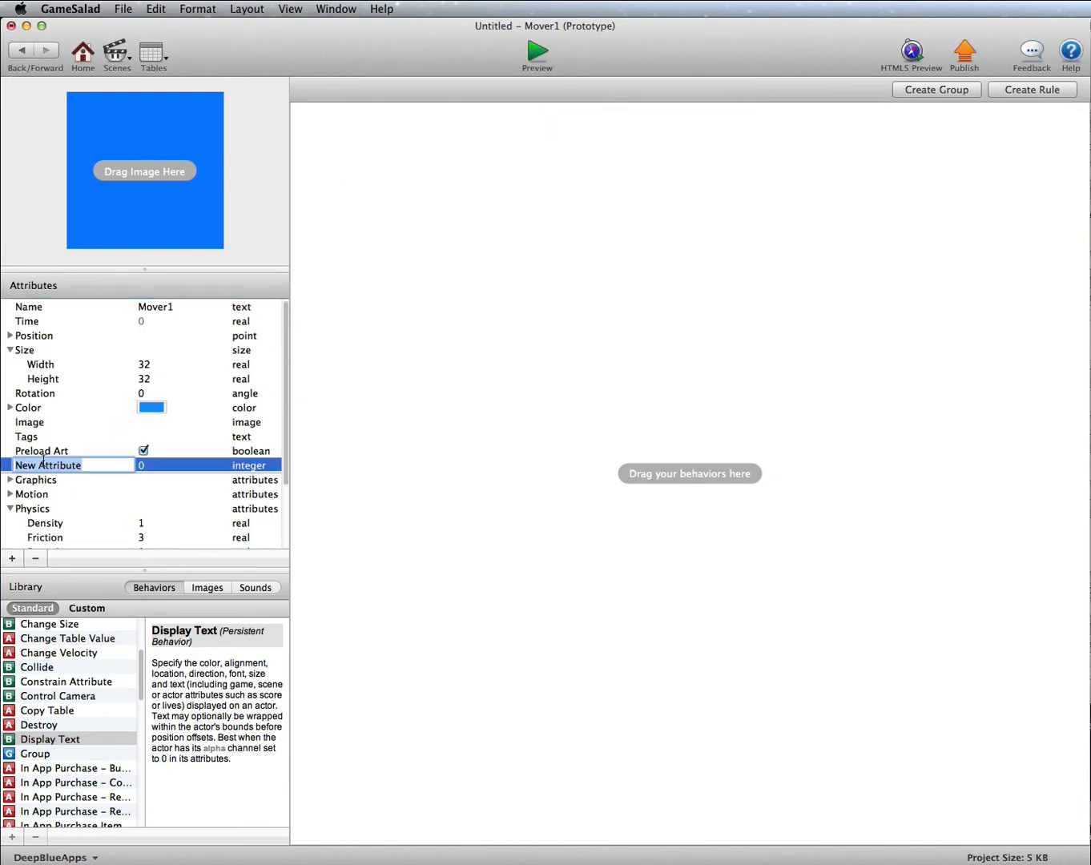
type("Positi")
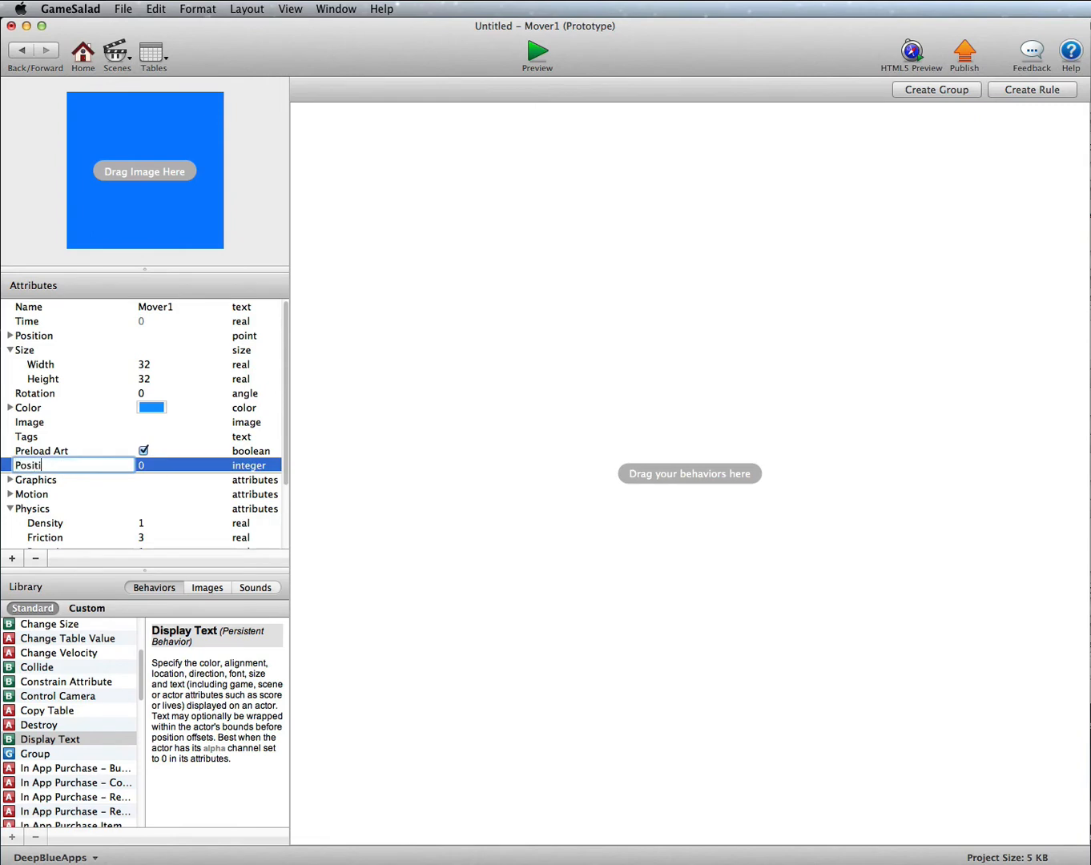
type("onX")
key("Return")
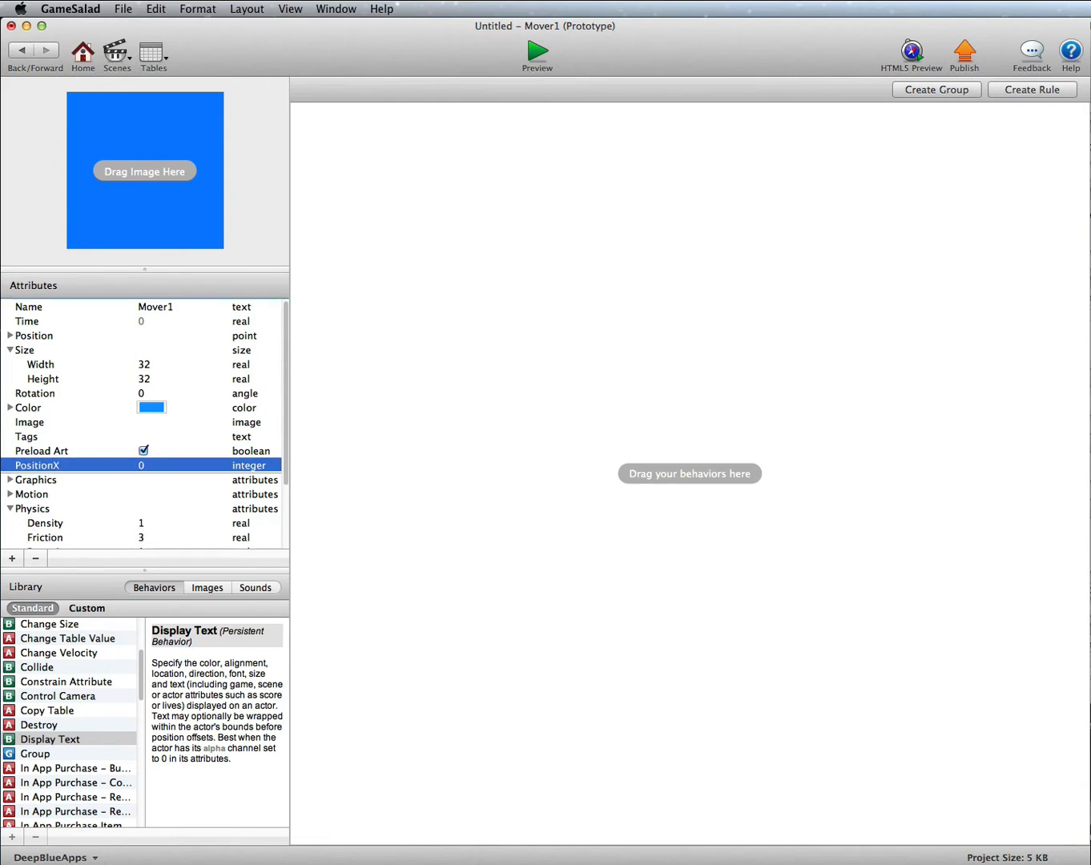
Add a second integer attribute to the Mover1 actor and name it PositionY.
left_click(12, 558)
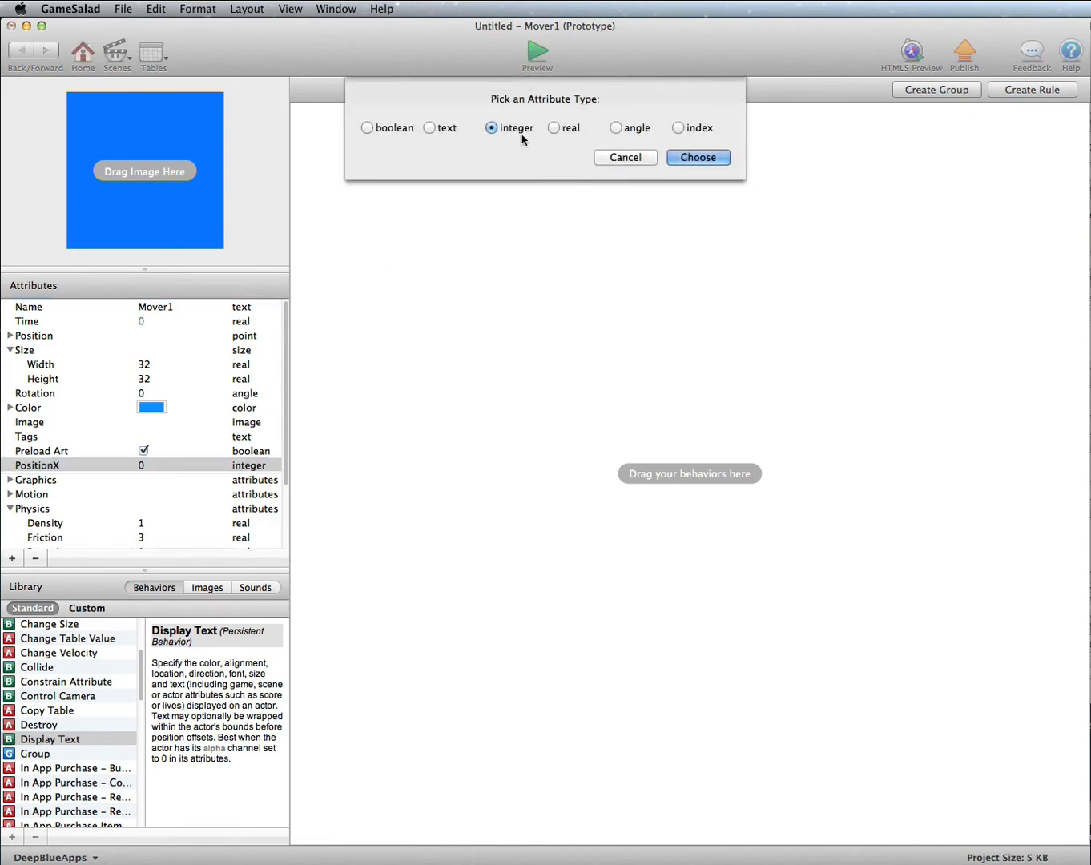
left_click(698, 157)
double_click(54, 480)
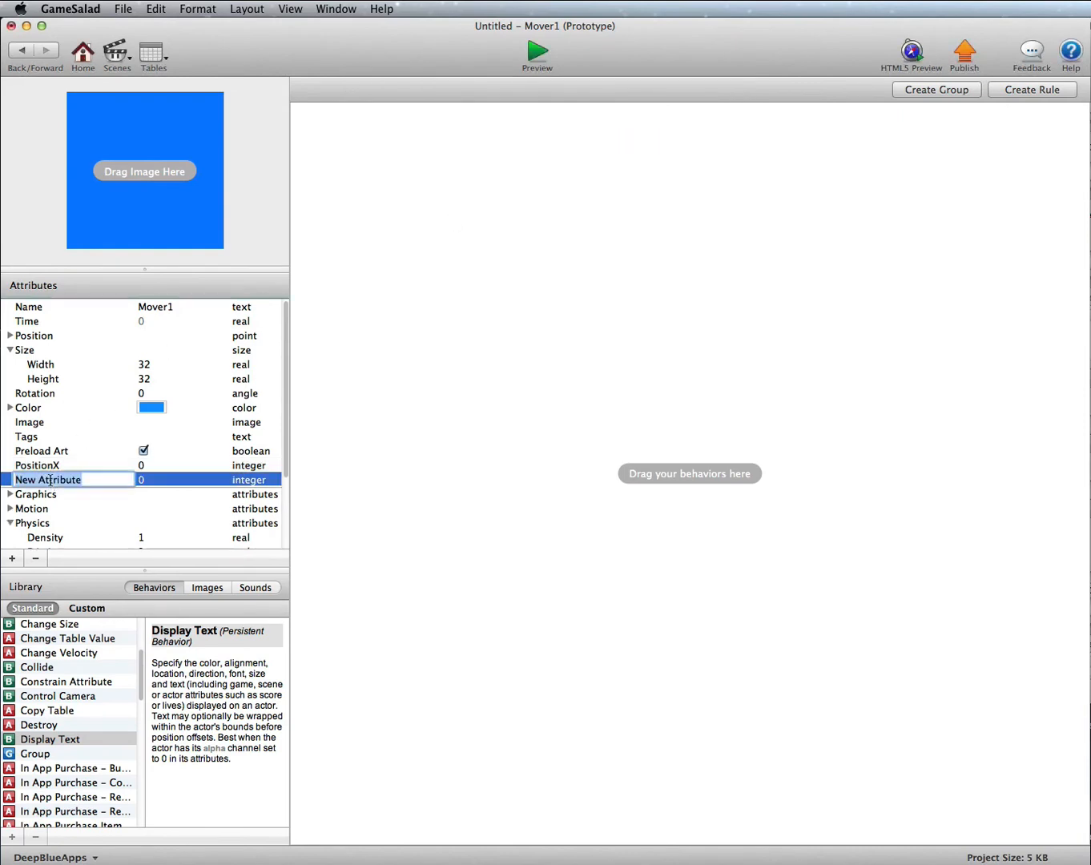
type("PositionY")
key("Return")
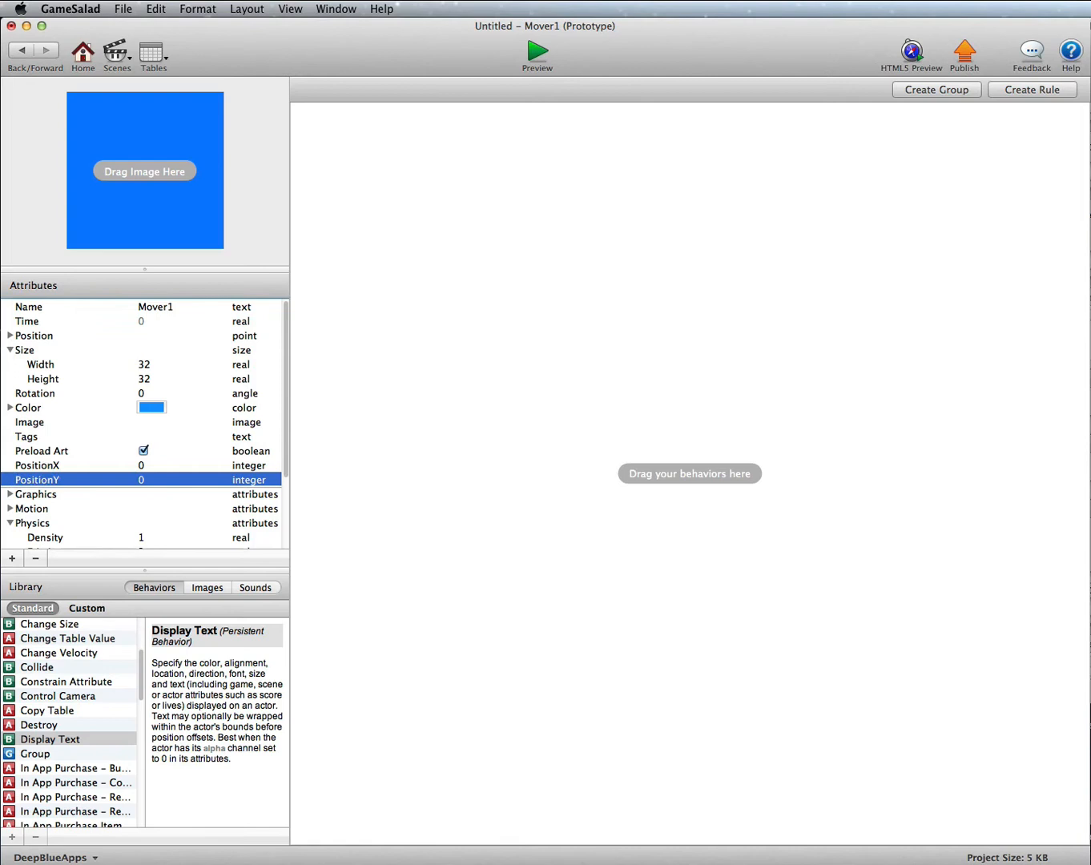
Add a third integer attribute to the Mover1 actor and name it CountMe.
left_click(23, 547)
left_click(12, 558)
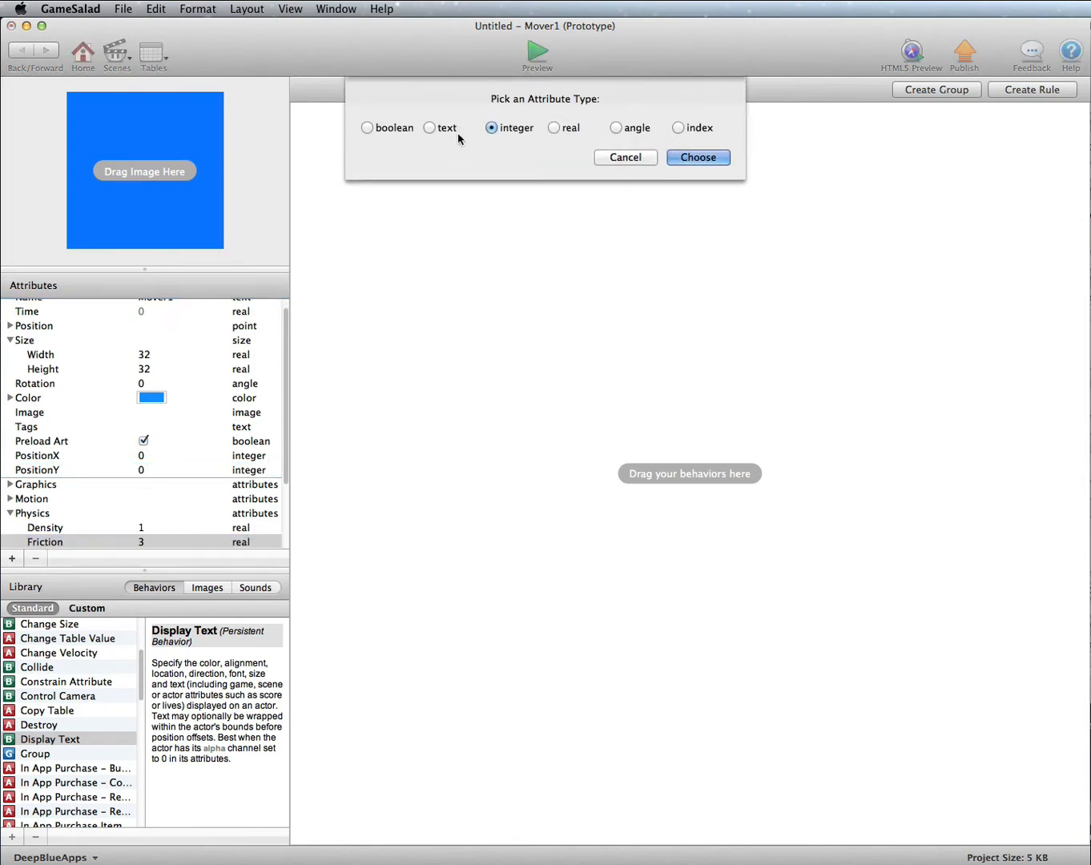
left_click(697, 159)
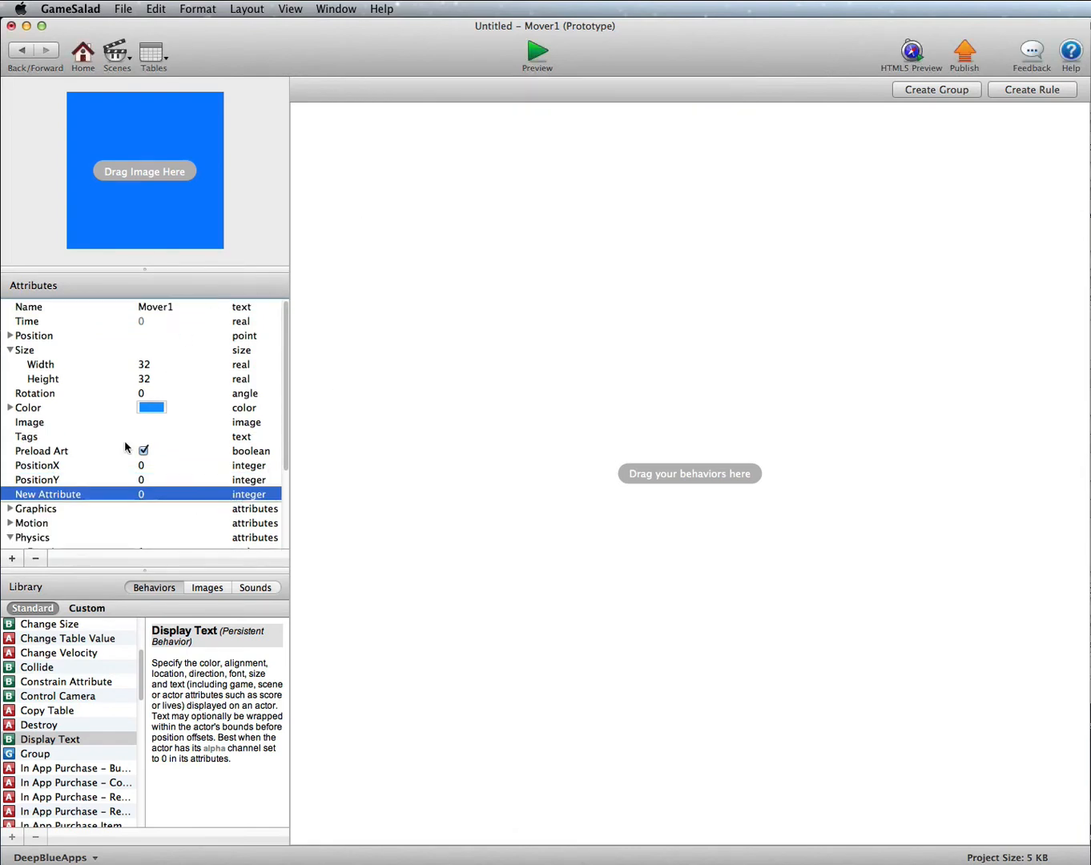
double_click(61, 495)
type("C")
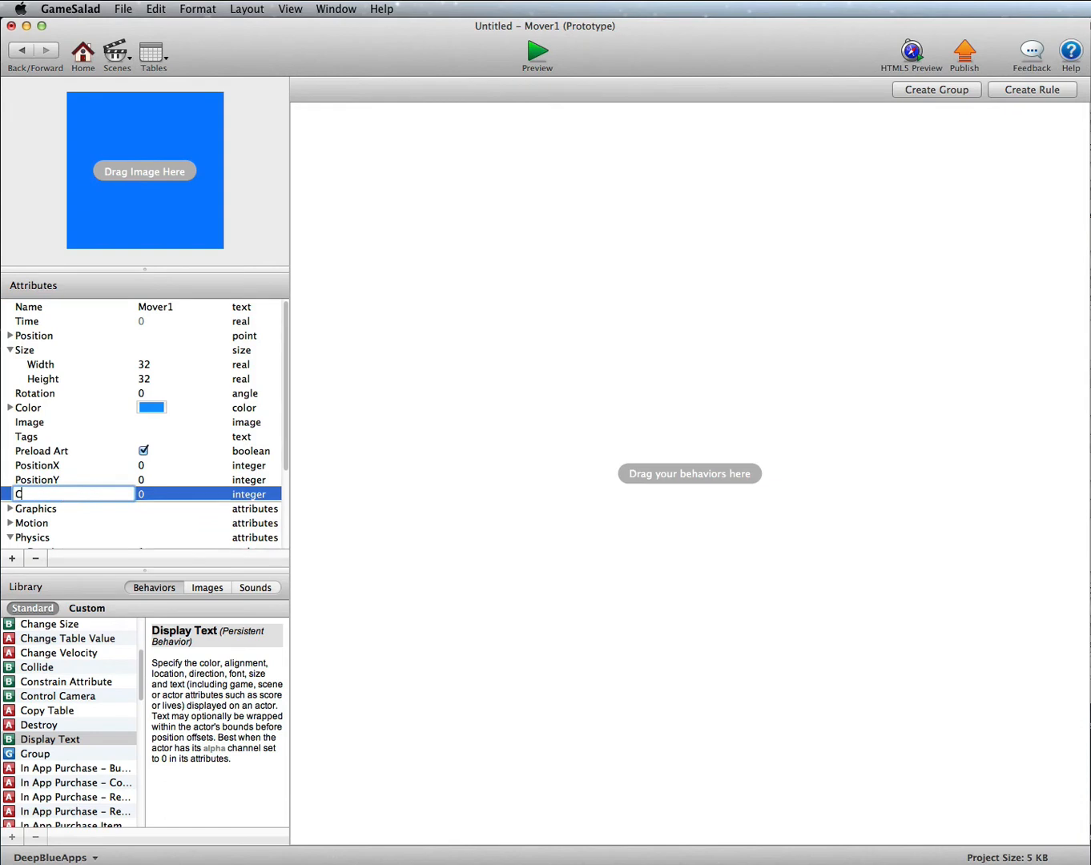
type("ountMe")
key("Return")
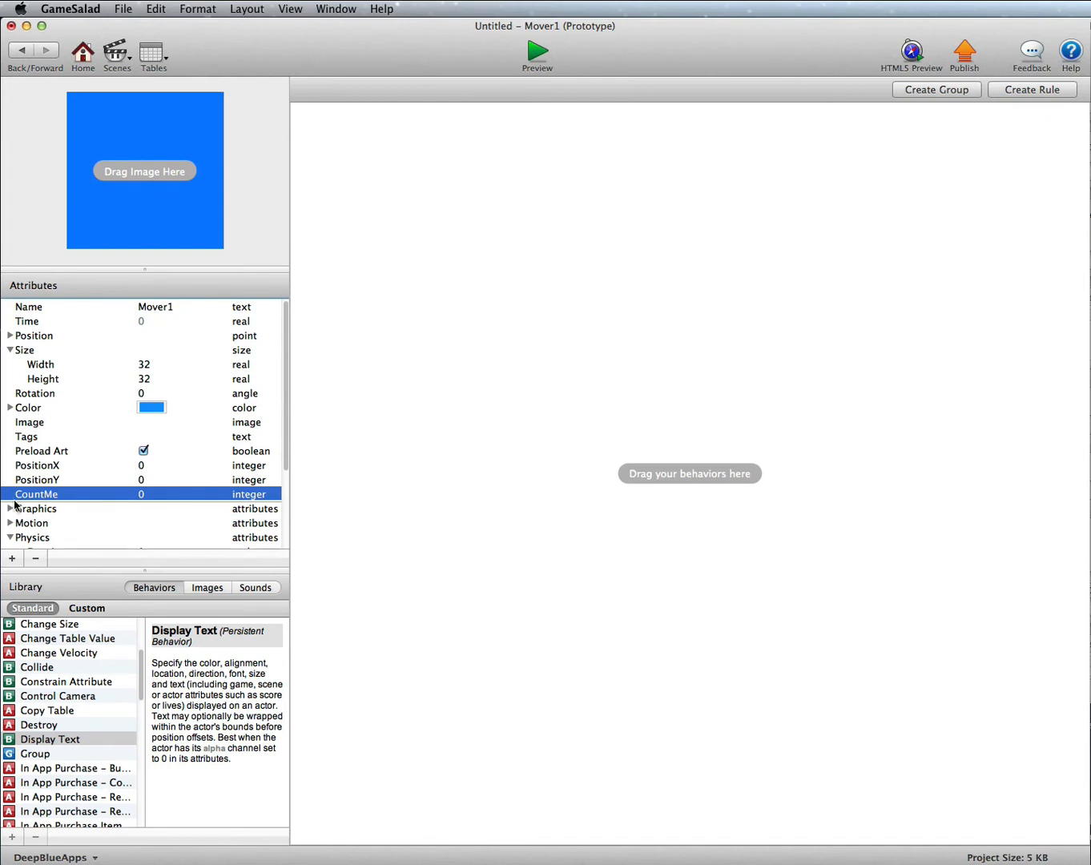
Set Mover1's CountMe attribute to 1 and create a rule with the attribute condition self.CountMe = 1.
left_click(141, 493)
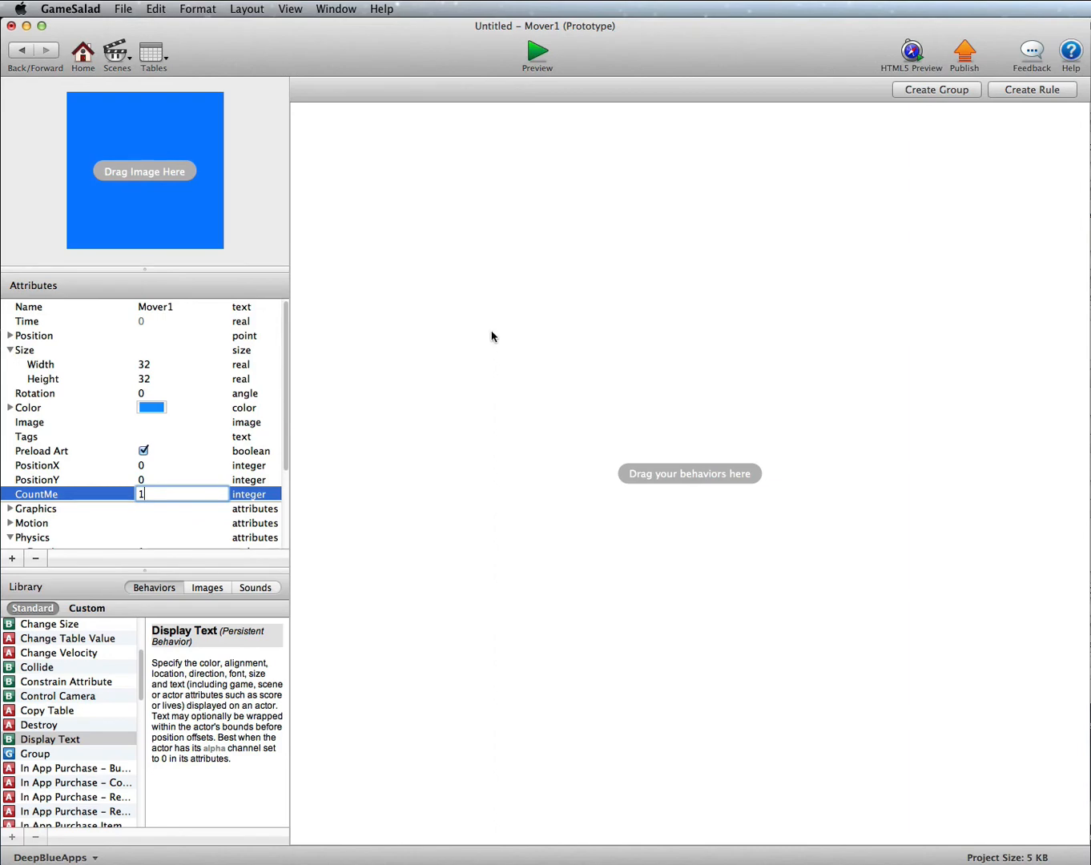
left_click(1035, 92)
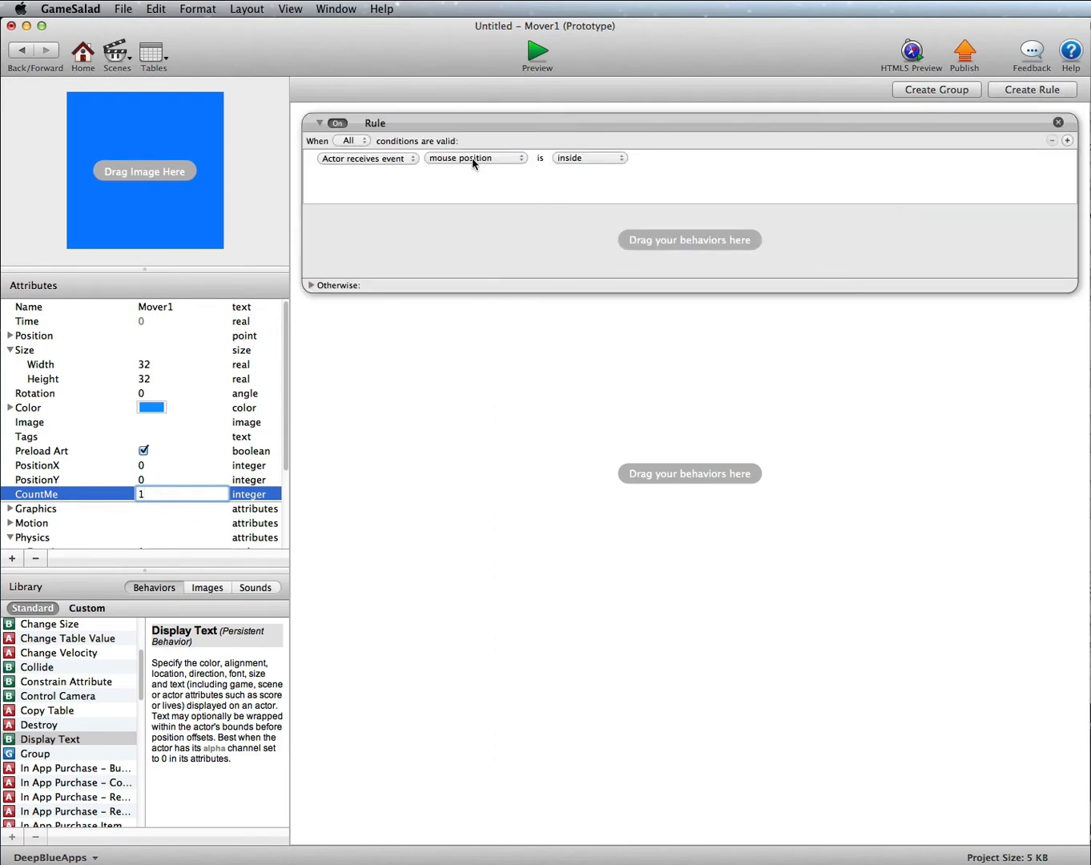
left_click(380, 161)
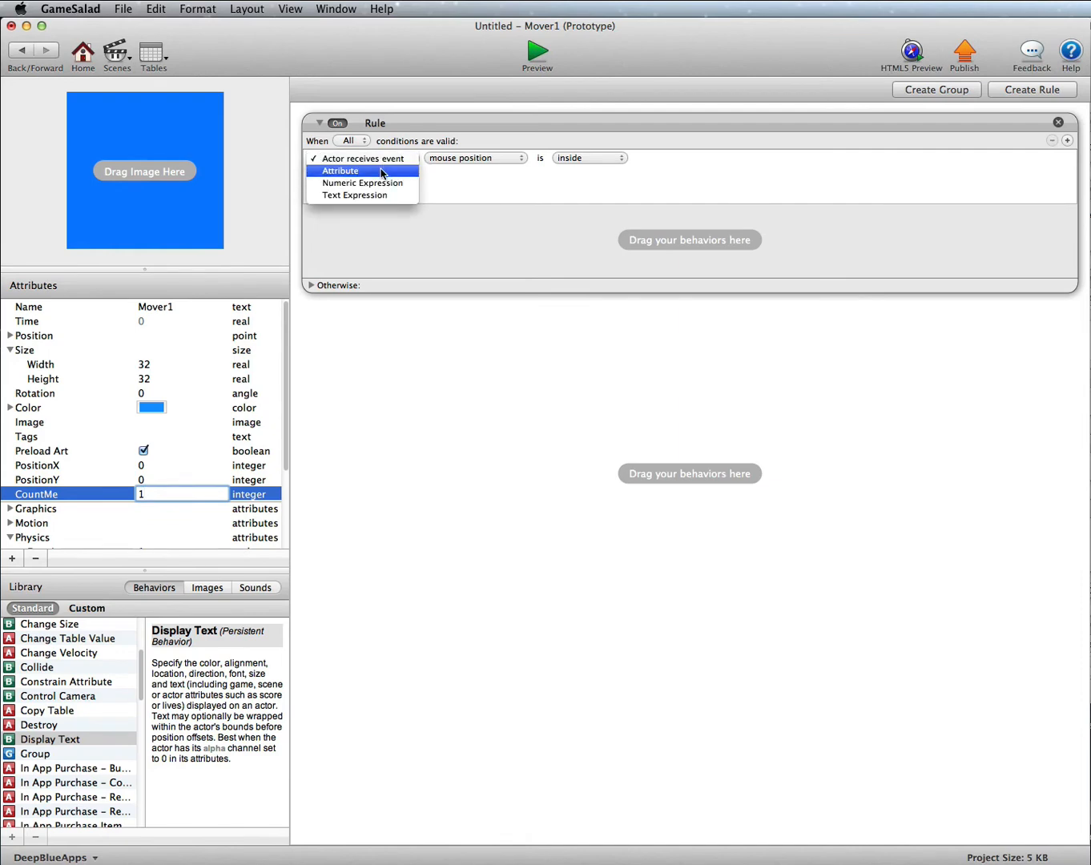
left_click(381, 171)
left_click(528, 159)
left_click(532, 197)
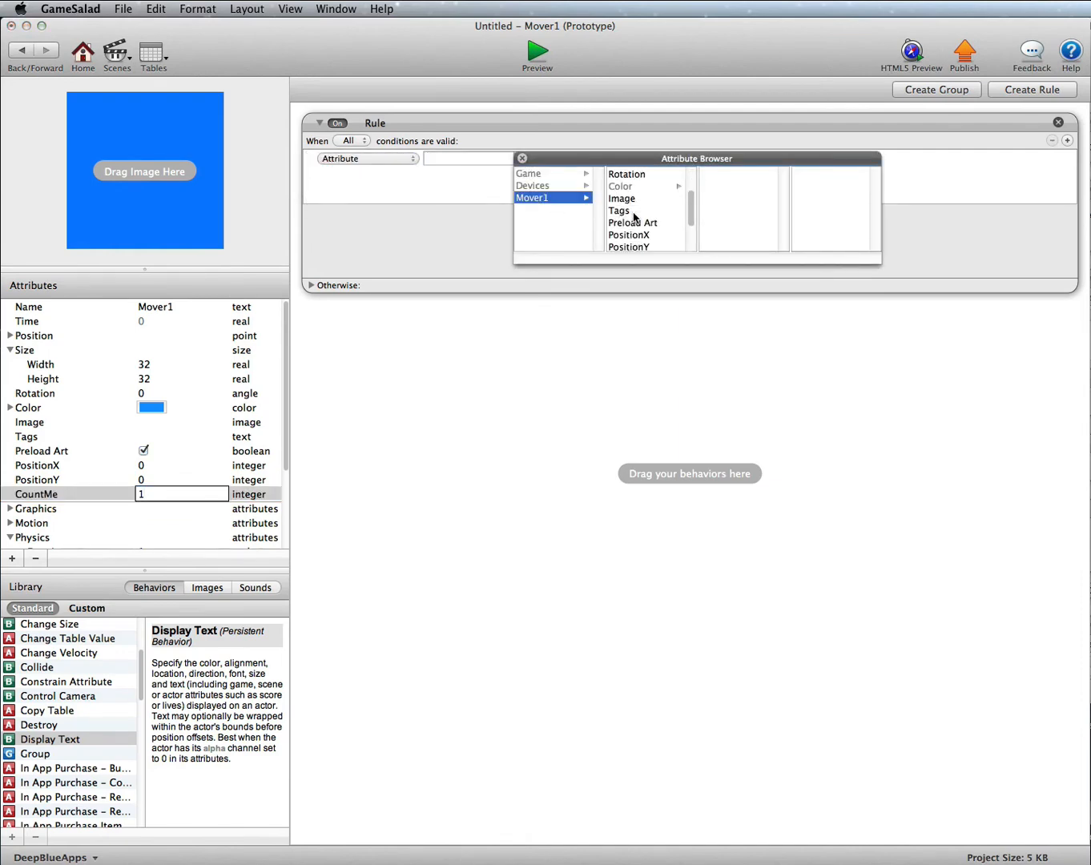
scroll(635, 219, "down", 3)
double_click(639, 209)
left_click(583, 159)
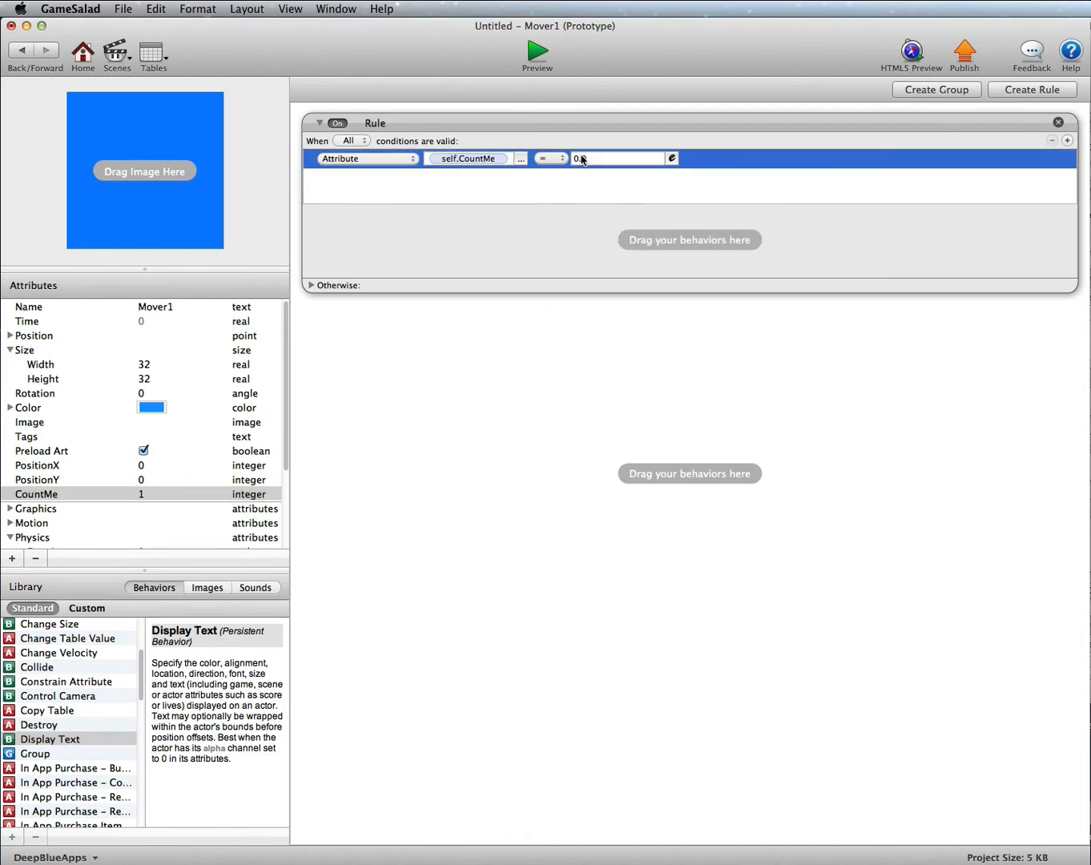
left_click(582, 159)
type("1")
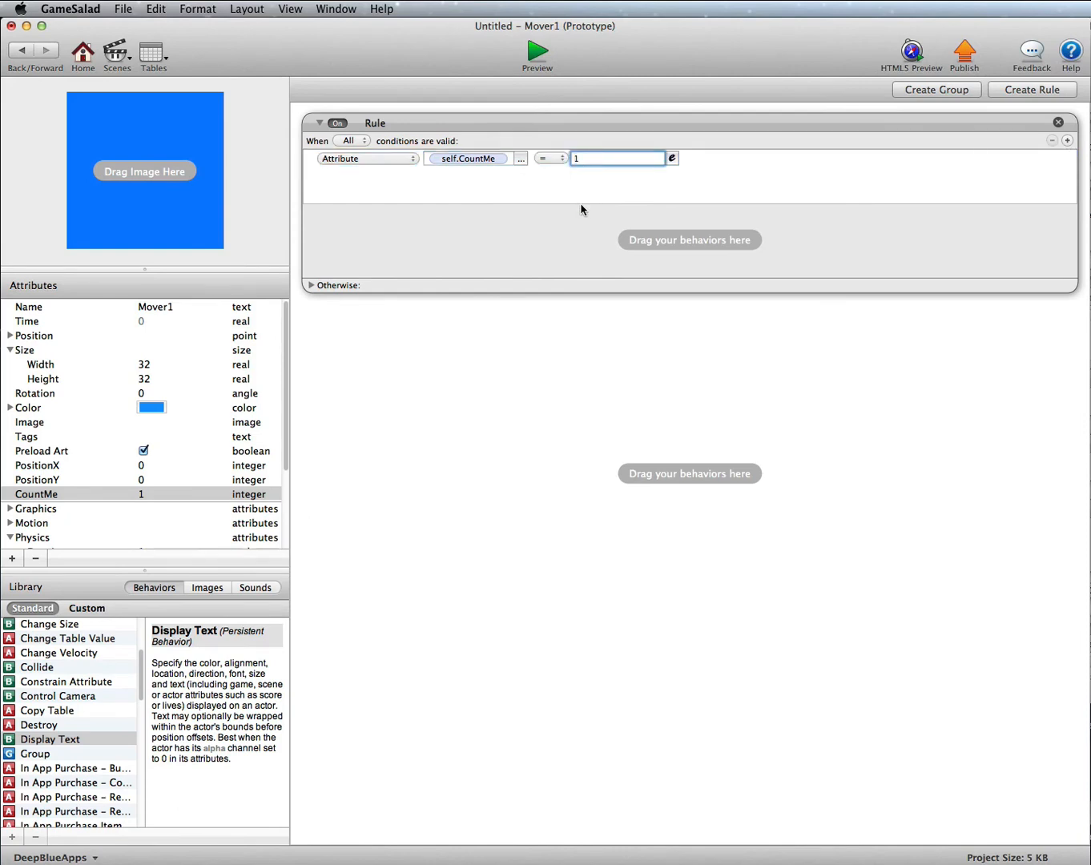
left_click(574, 256)
Add a Change Attribute behavior inside the rule and choose self.PositionX as the attribute it changes.
scroll(115, 719, "up", 3)
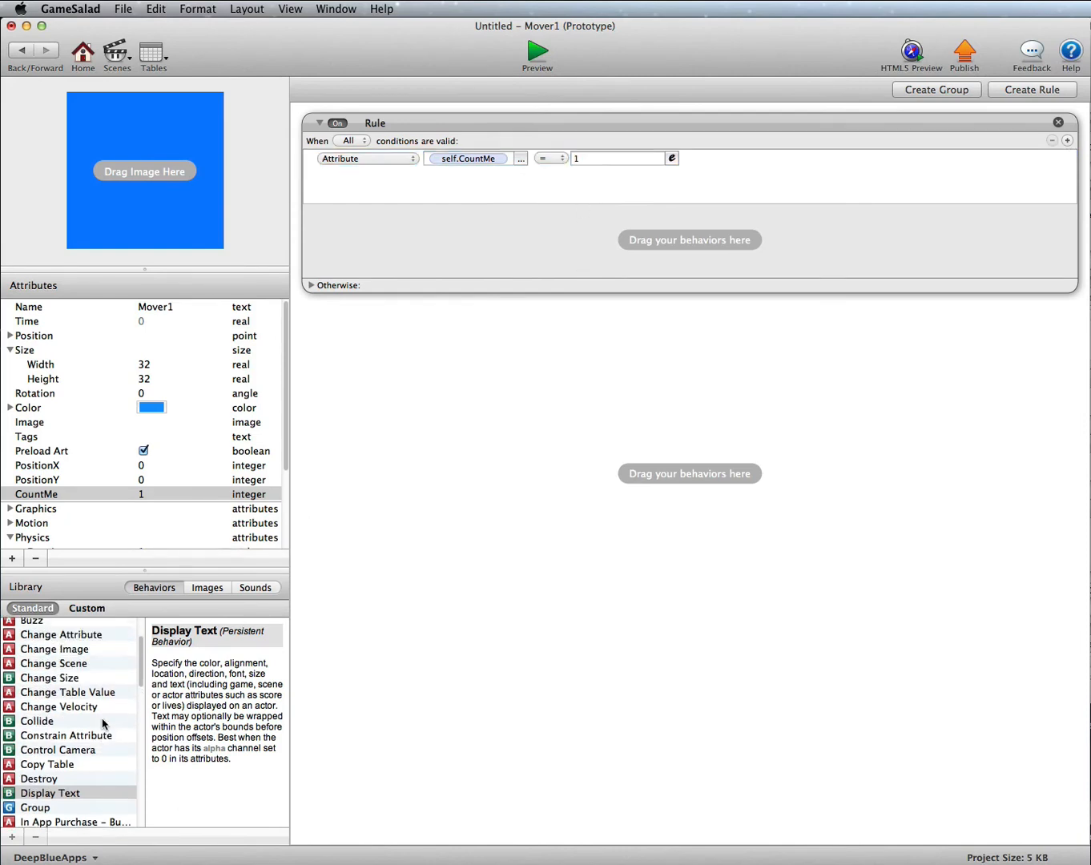
left_click_drag(94, 659, 505, 242)
left_click(527, 245)
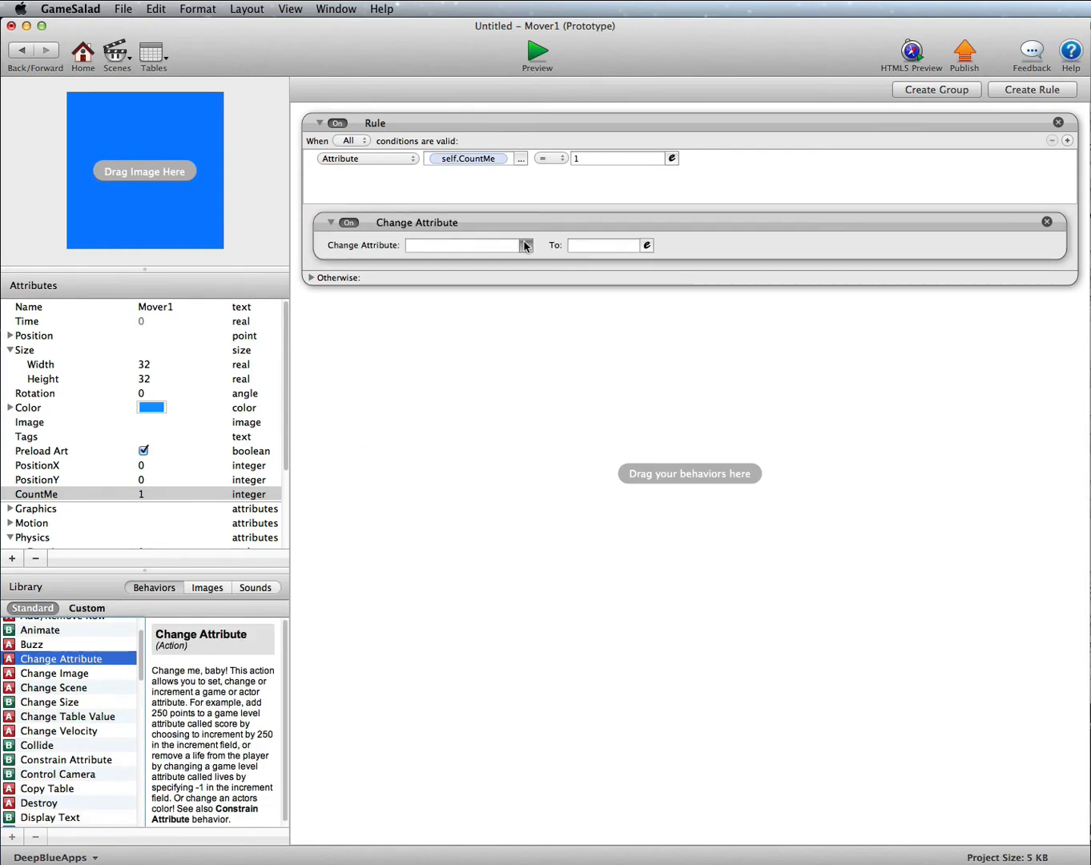
left_click(539, 286)
scroll(653, 304, "down", 3)
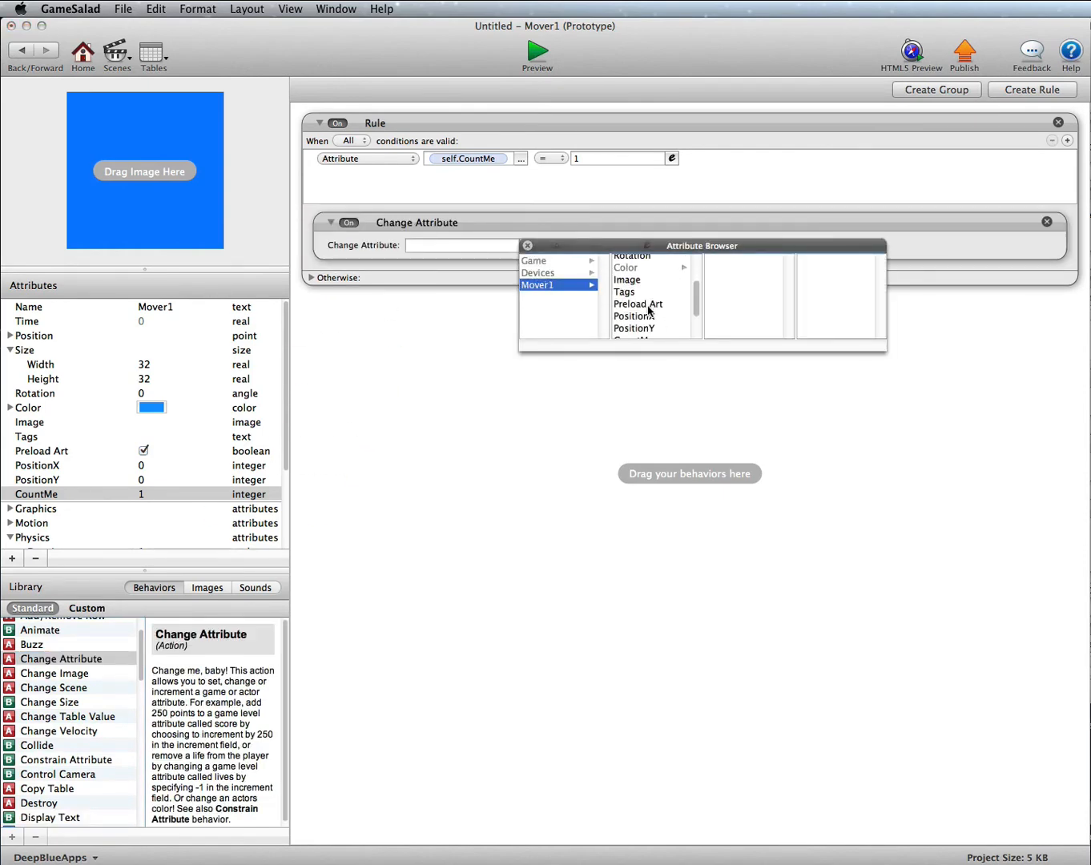
left_click(645, 317)
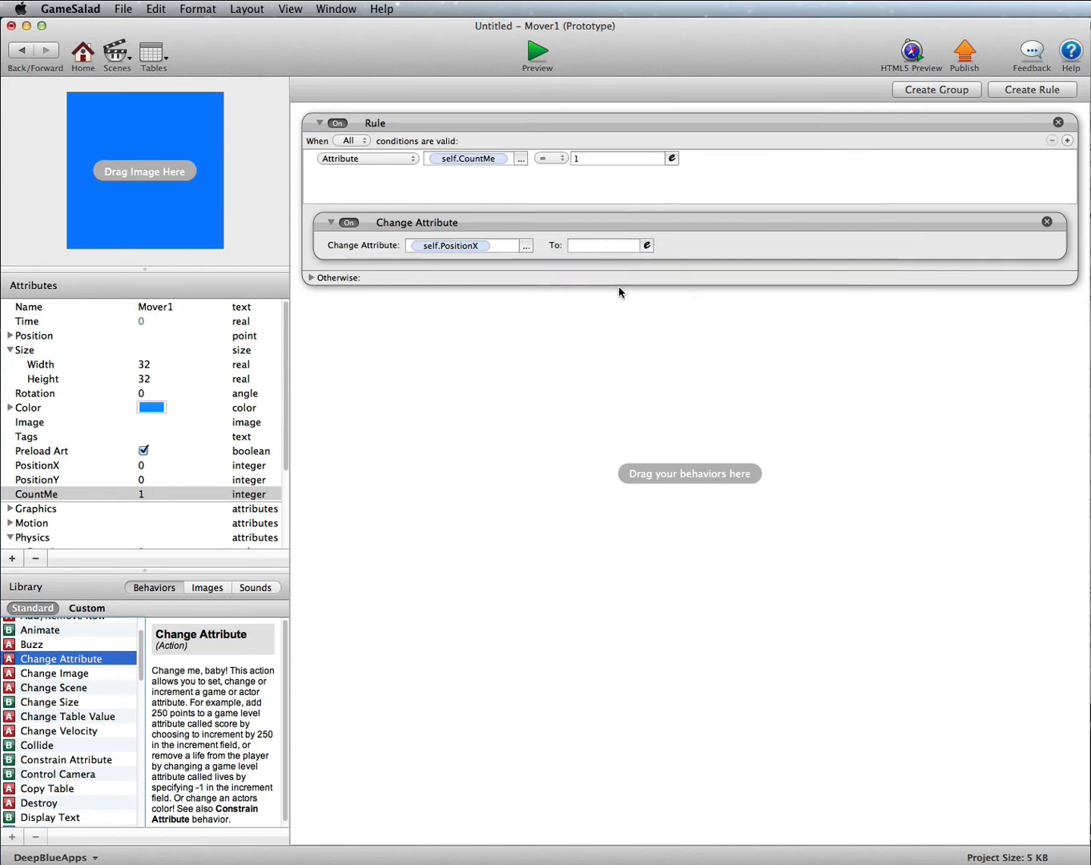
Set the PositionX Change Attribute value to the expression random(-48,48).
left_click(646, 245)
left_click(675, 269)
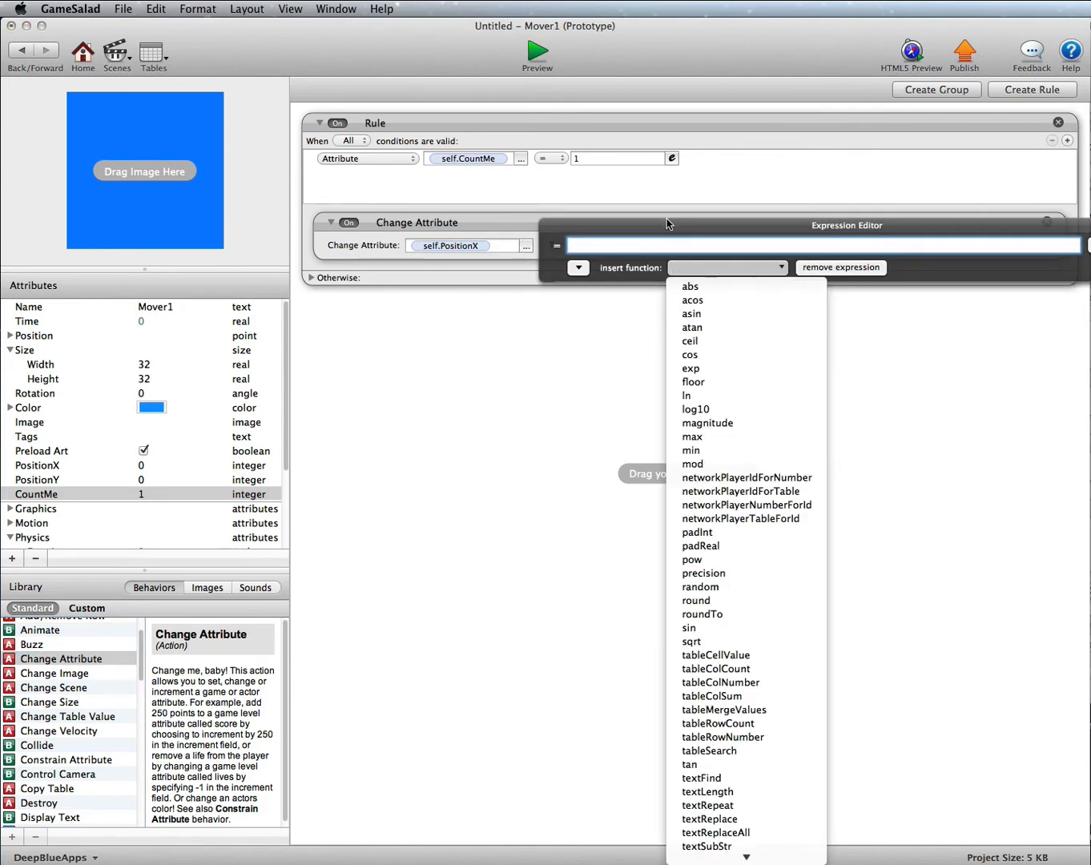
left_click_drag(666, 220, 536, 201)
left_click(597, 247)
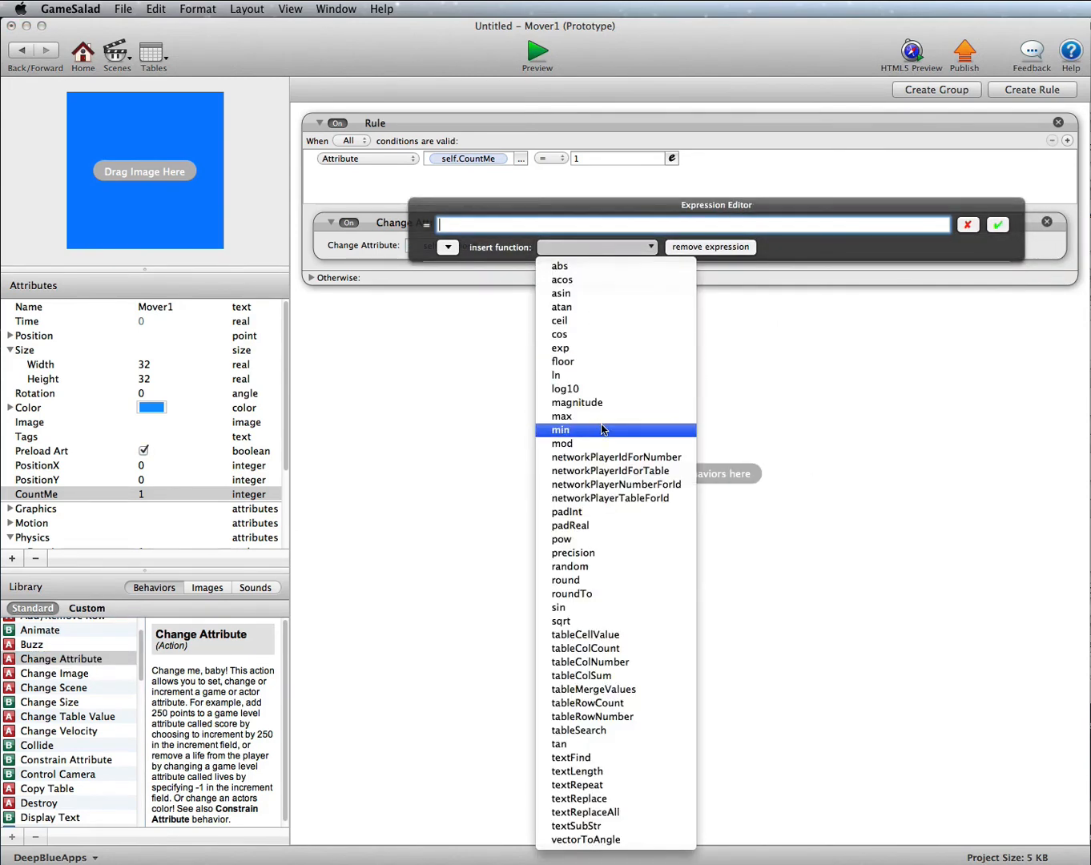
left_click(579, 566)
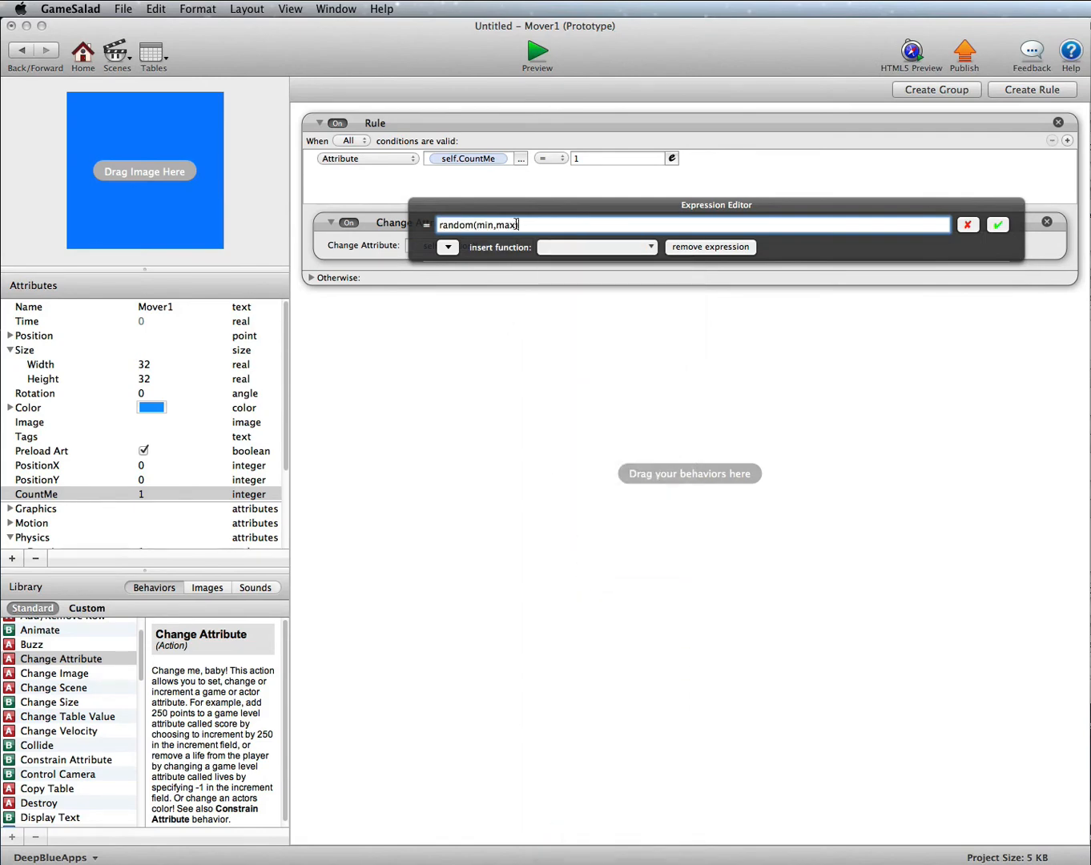
left_click_drag(515, 225, 480, 222)
type("-48,")
left_click(999, 225)
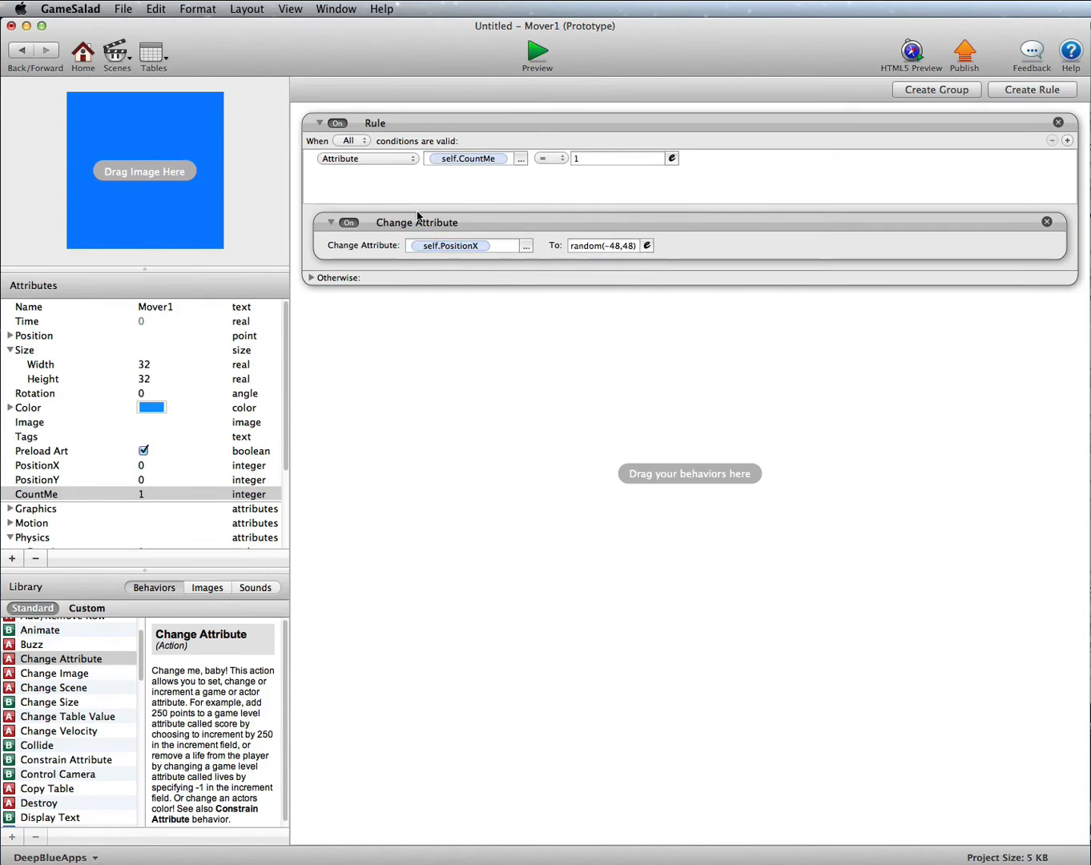
Add a second Change Attribute behavior to the rule for self.PositionY and open its value in the expression editor.
left_click_drag(75, 655, 481, 305)
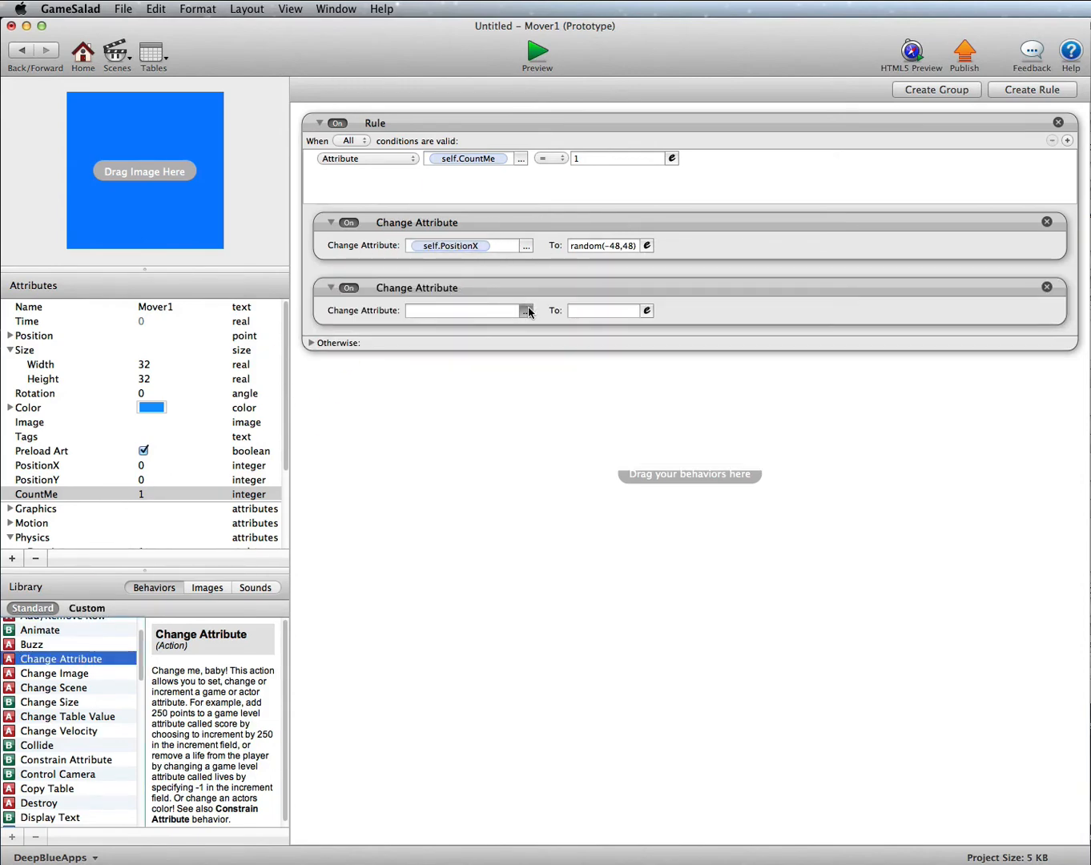
left_click(526, 310)
left_click(545, 351)
left_click(632, 350)
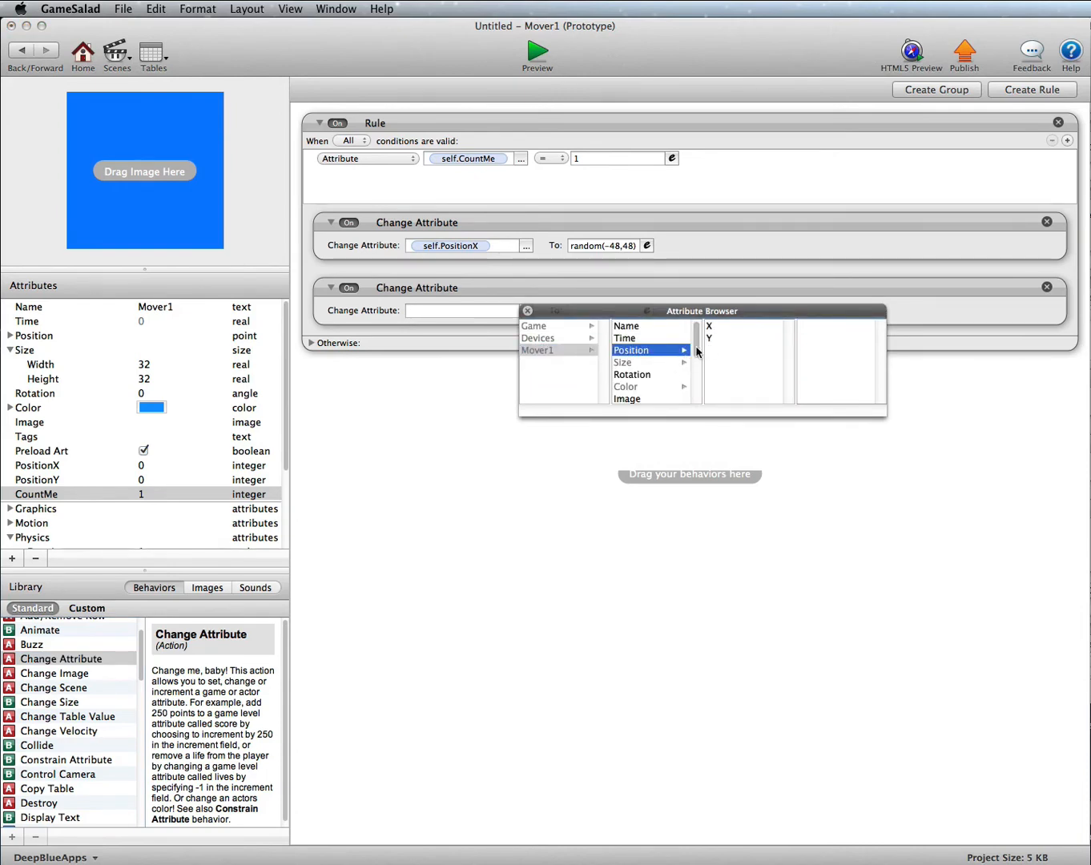
scroll(698, 353, "down", 5)
double_click(638, 351)
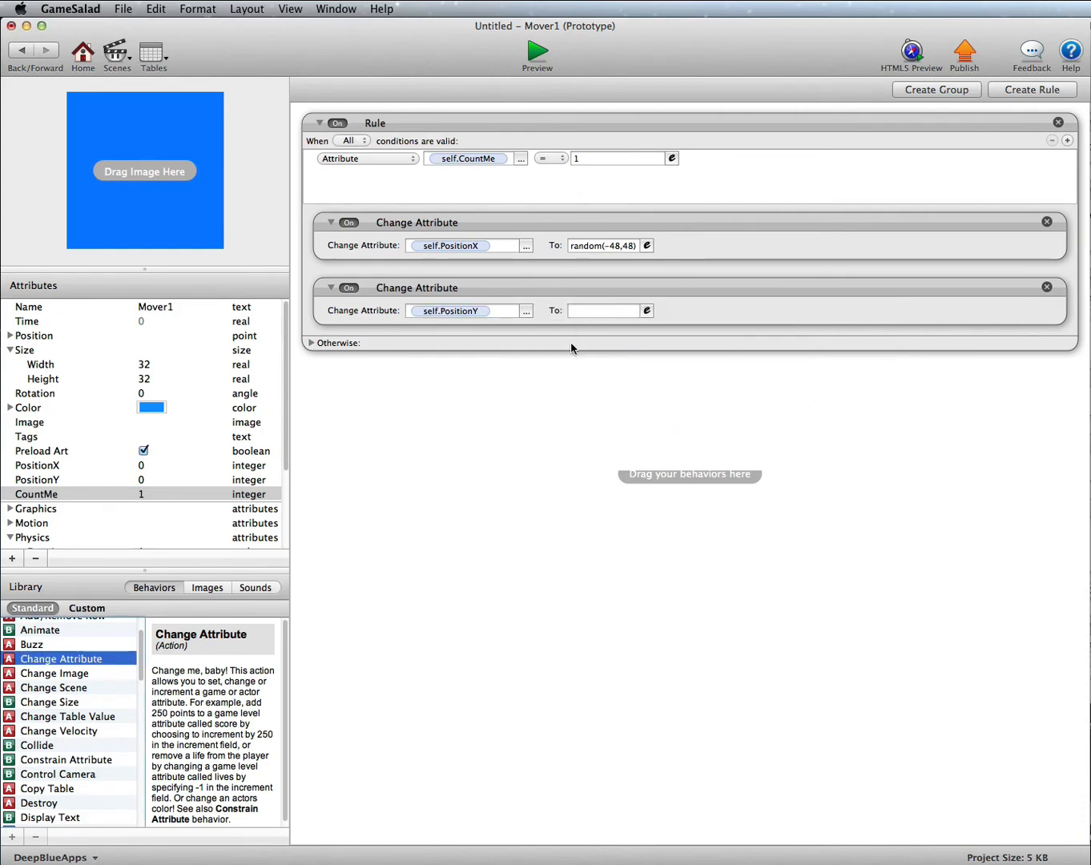
left_click(647, 312)
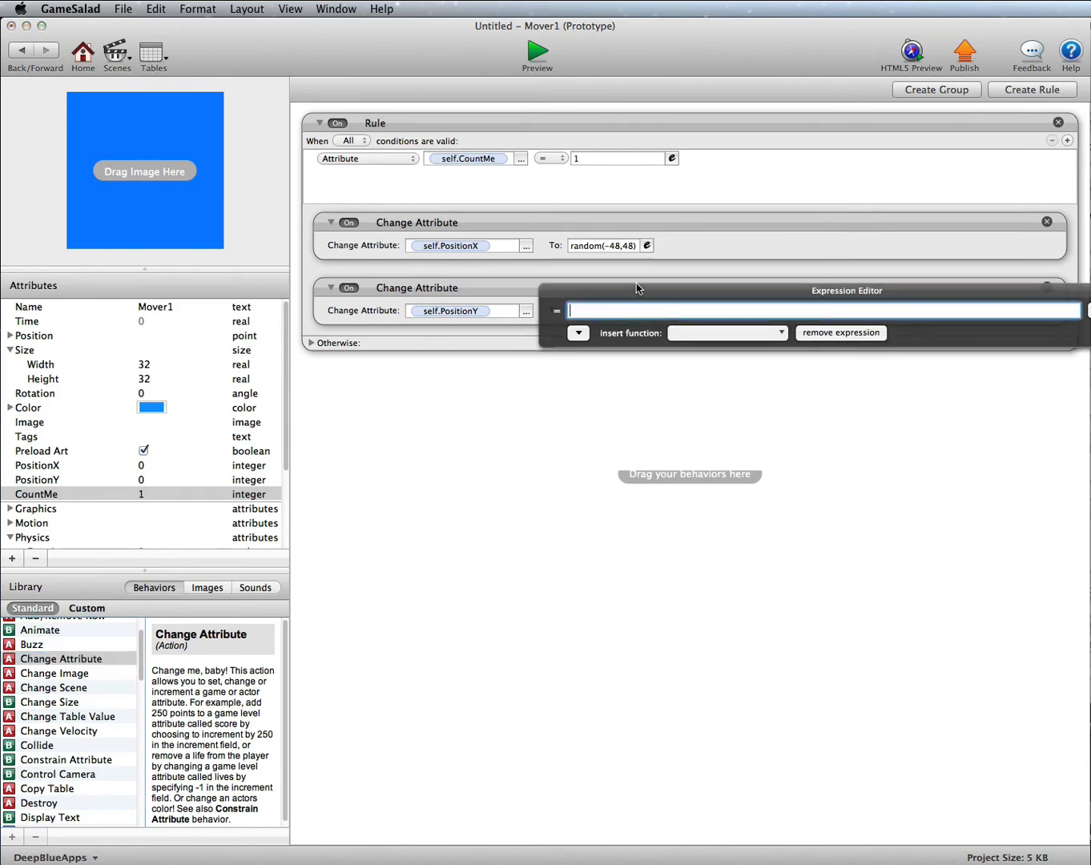
left_click(622, 243)
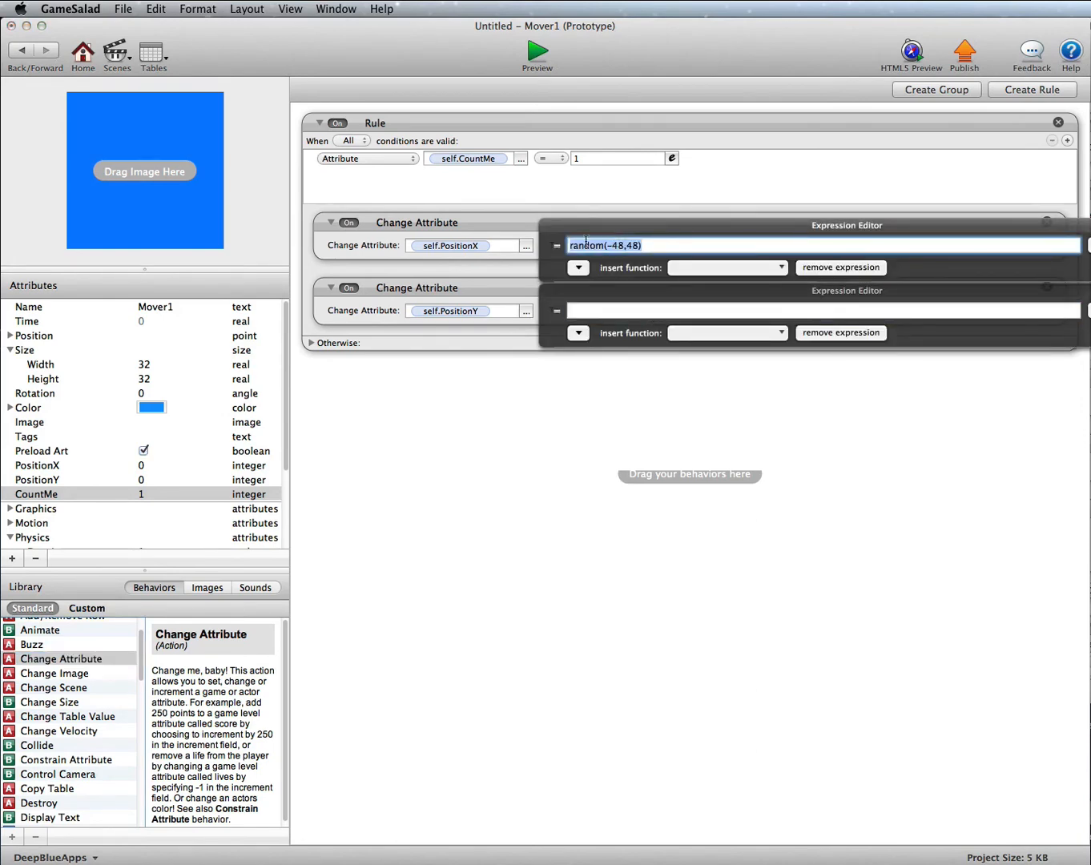
left_click_drag(590, 245, 612, 246)
key("Return")
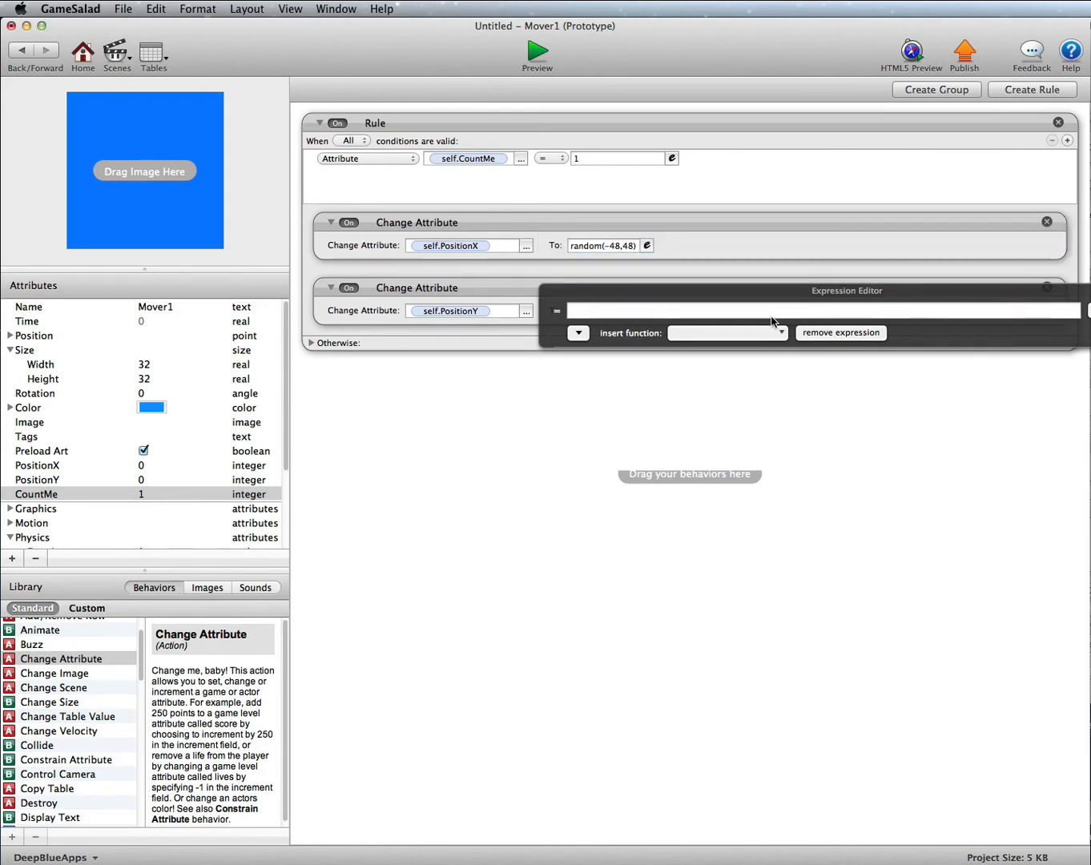
Set the PositionY Change Attribute value to the expression random(-48,48).
left_click(716, 334)
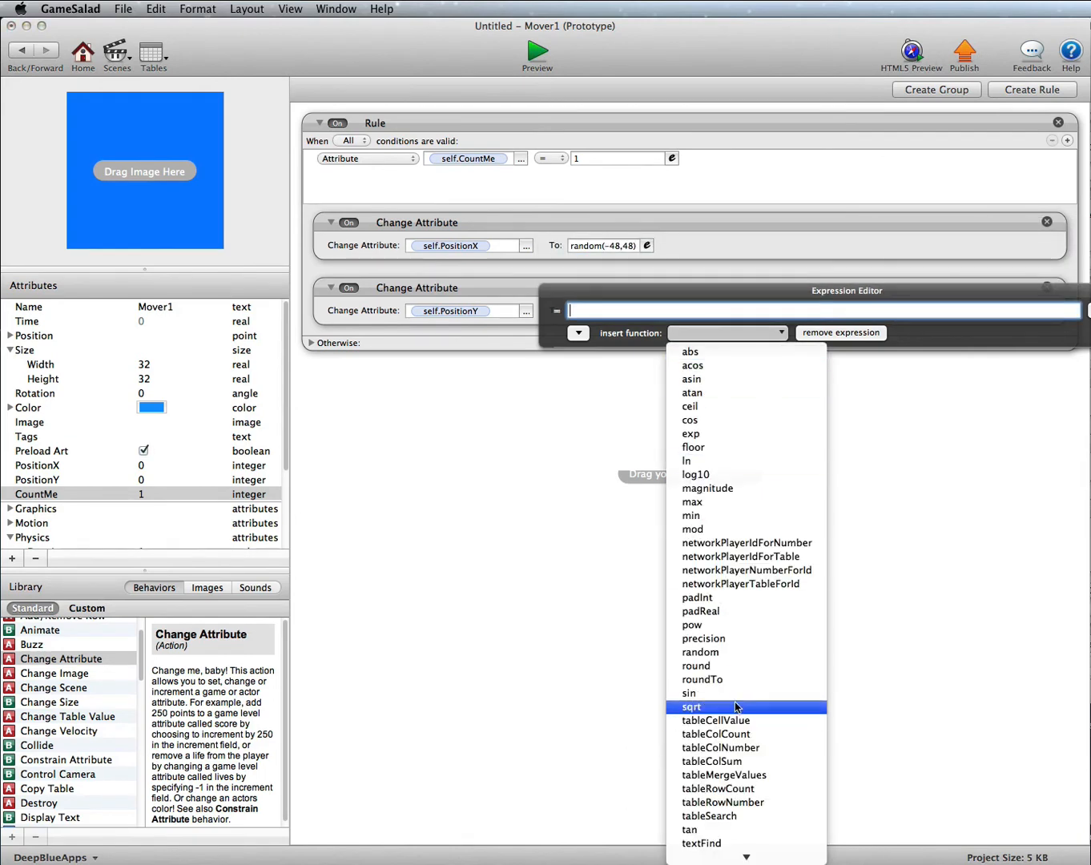
left_click(730, 657)
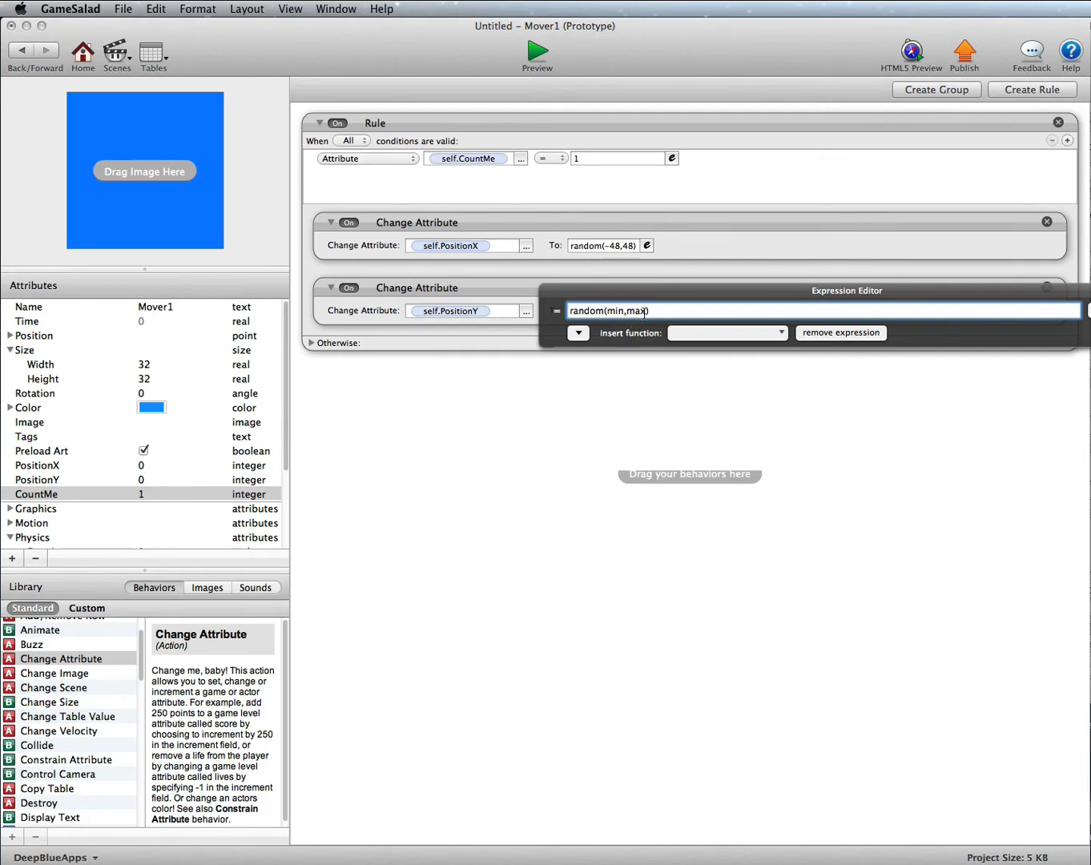
left_click_drag(639, 312, 620, 310)
type("-48")
key("Return")
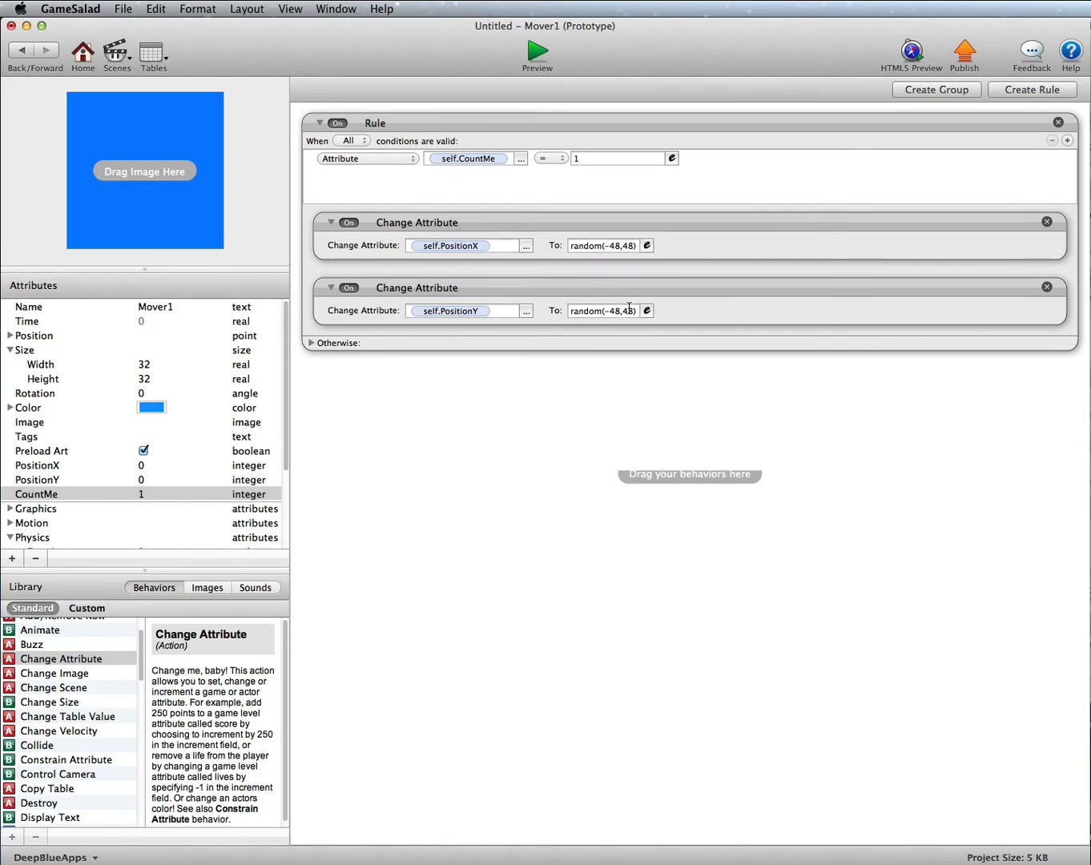
Add a Move To behavior to the rule below the two Change Attribute behaviors.
scroll(92, 739, "down", 5)
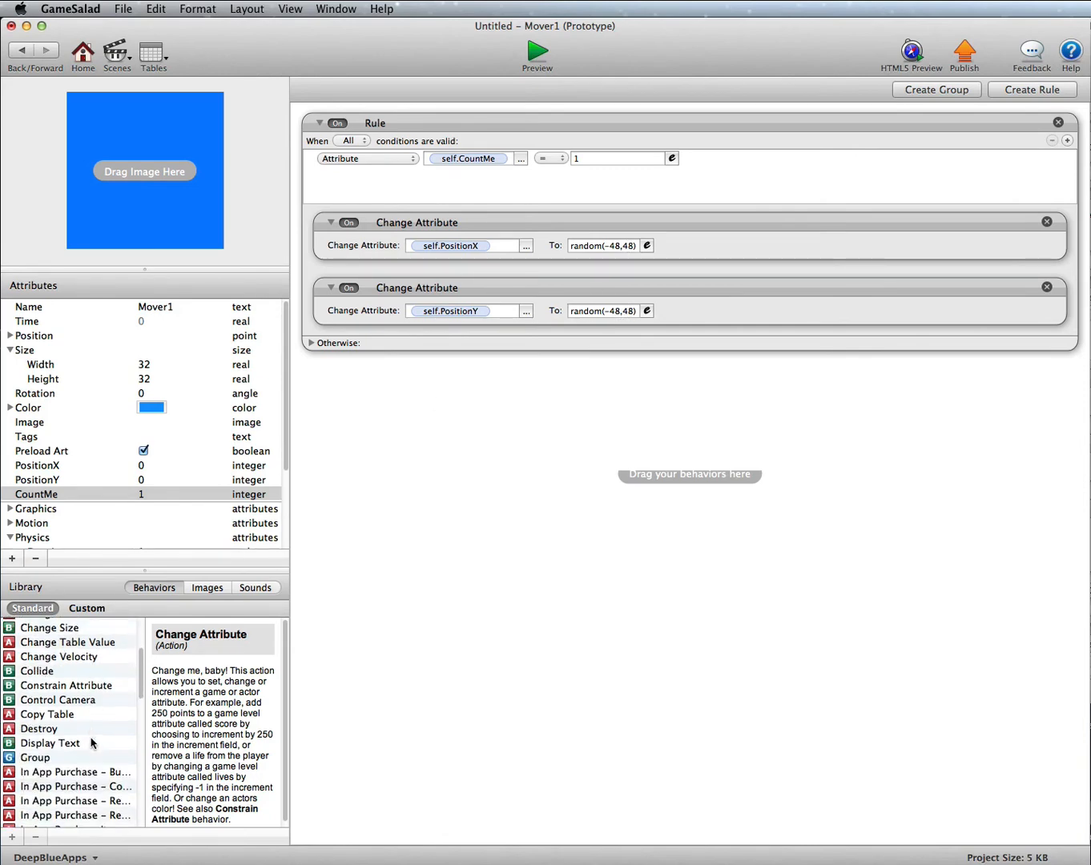
scroll(92, 739, "down", 2)
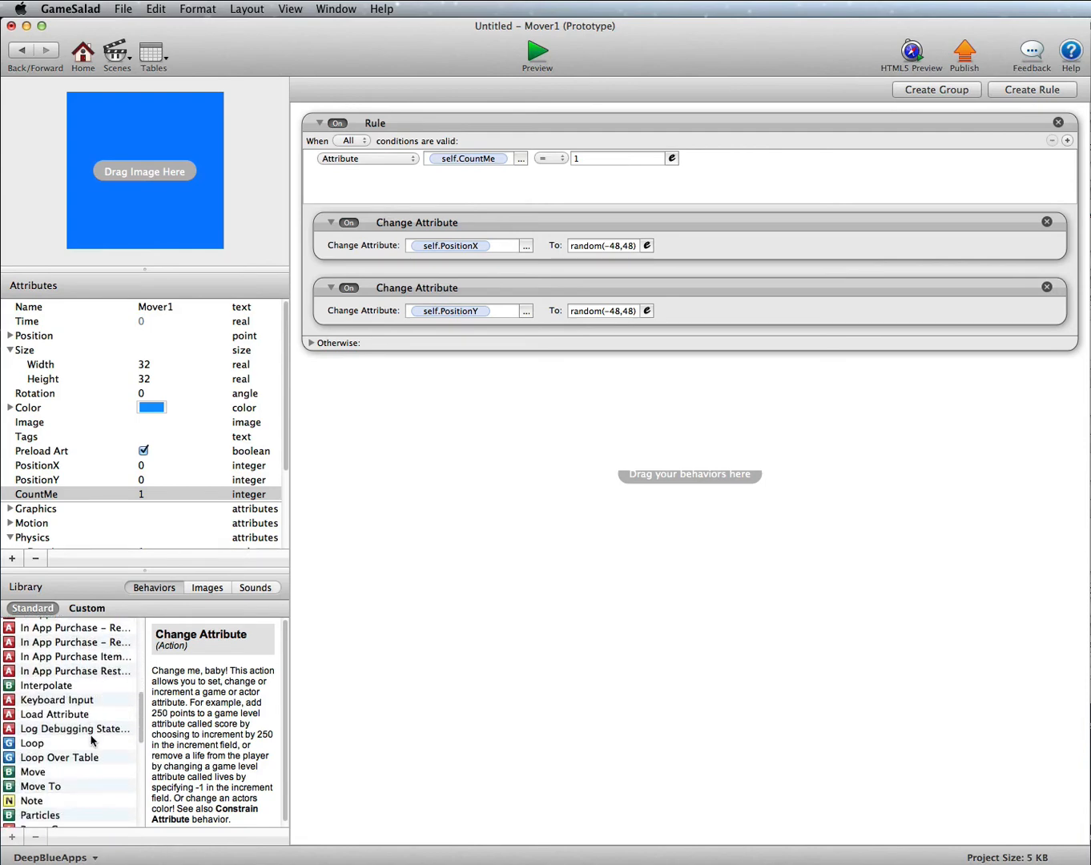
left_click(73, 789)
left_click_drag(66, 789, 429, 355)
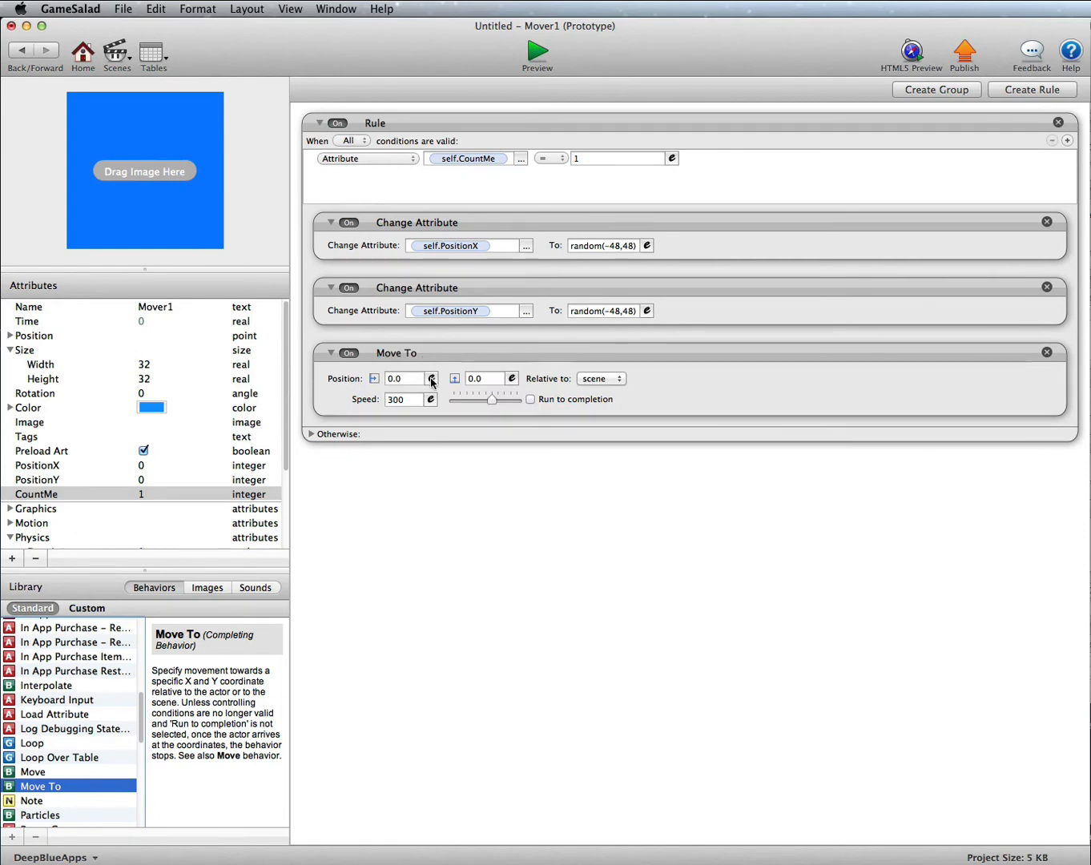
Insert the tableCellValue function as Move To's X position, with the game's WayPoints table as its table argument.
left_click(432, 379)
left_click(505, 405)
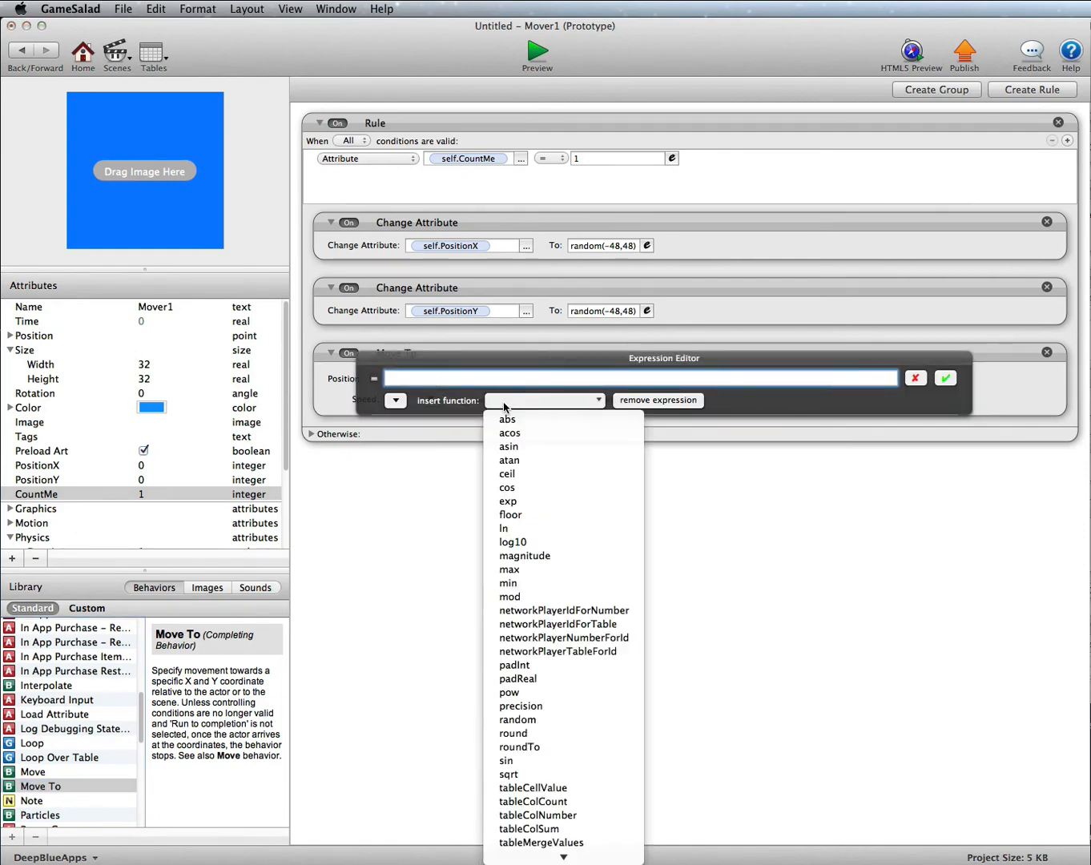
left_click(530, 787)
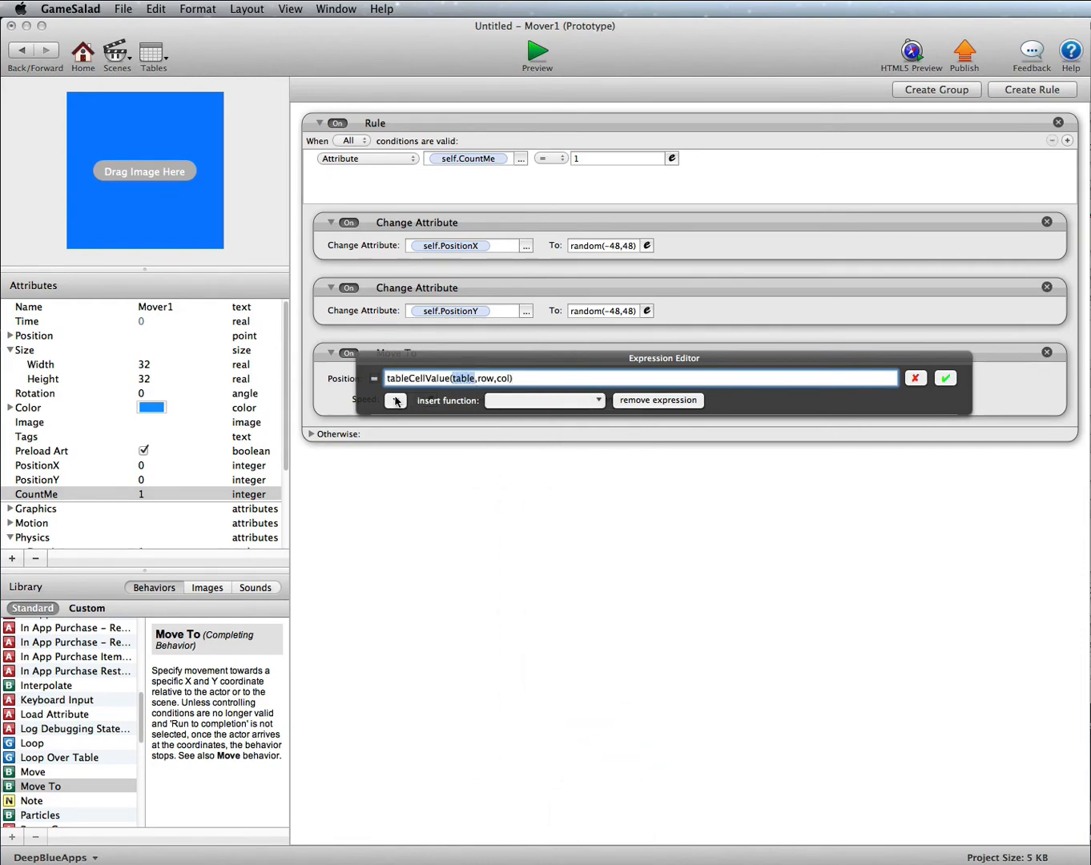
left_click(396, 401)
left_click(385, 421)
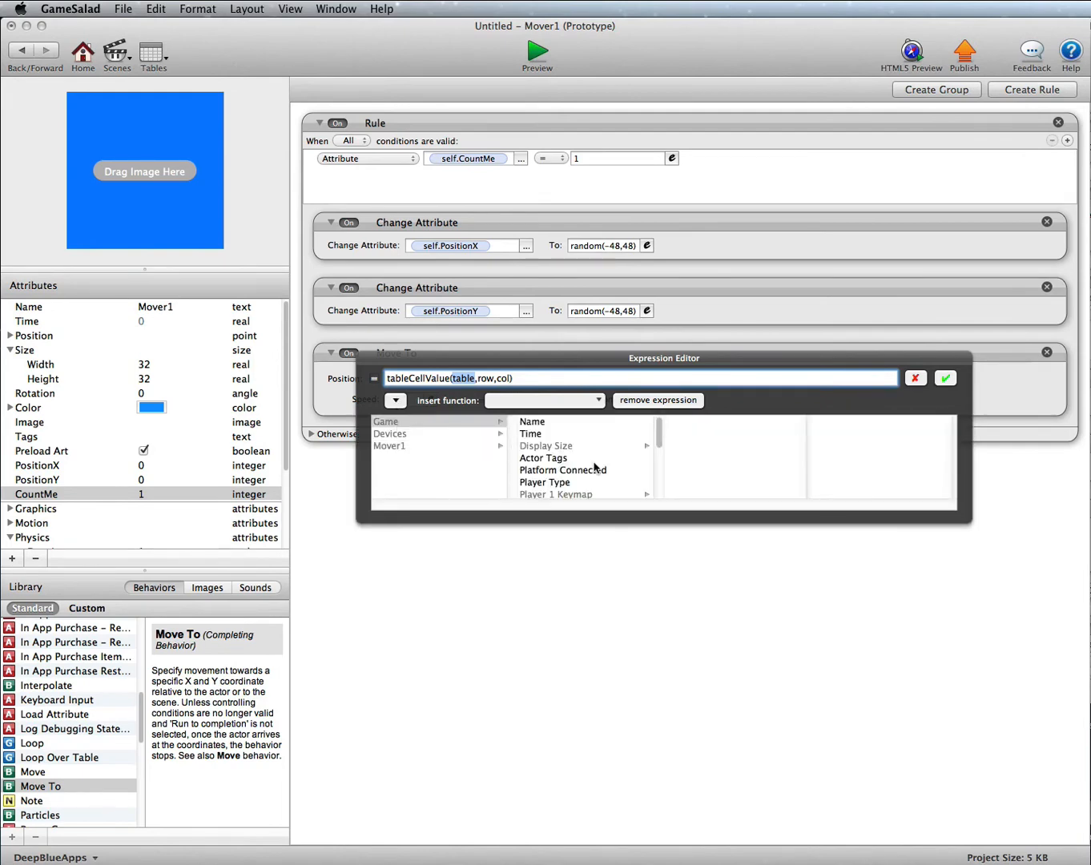
scroll(594, 467, "down", 5)
scroll(594, 467, "down", 3)
left_click(562, 480)
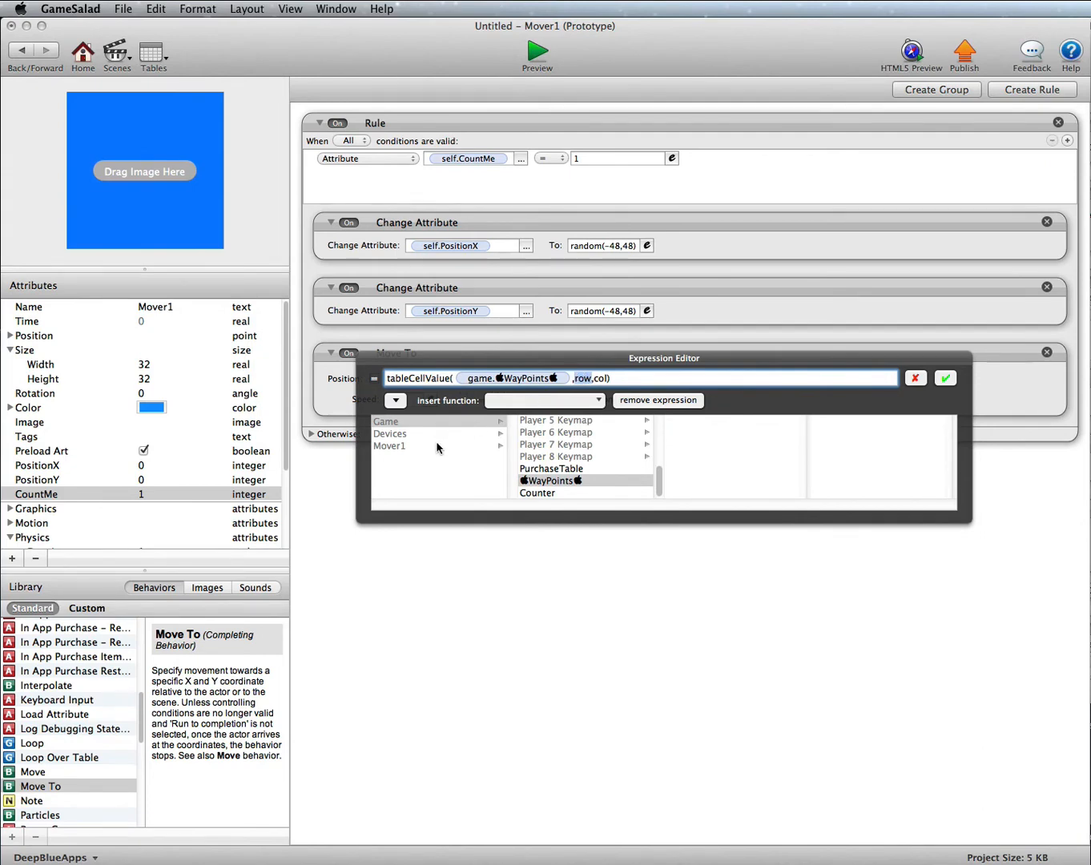
Complete Move To's X position expression with self.CountMe as the row and 1 as the column.
left_click(440, 447)
scroll(543, 460, "down", 4)
left_click(542, 459)
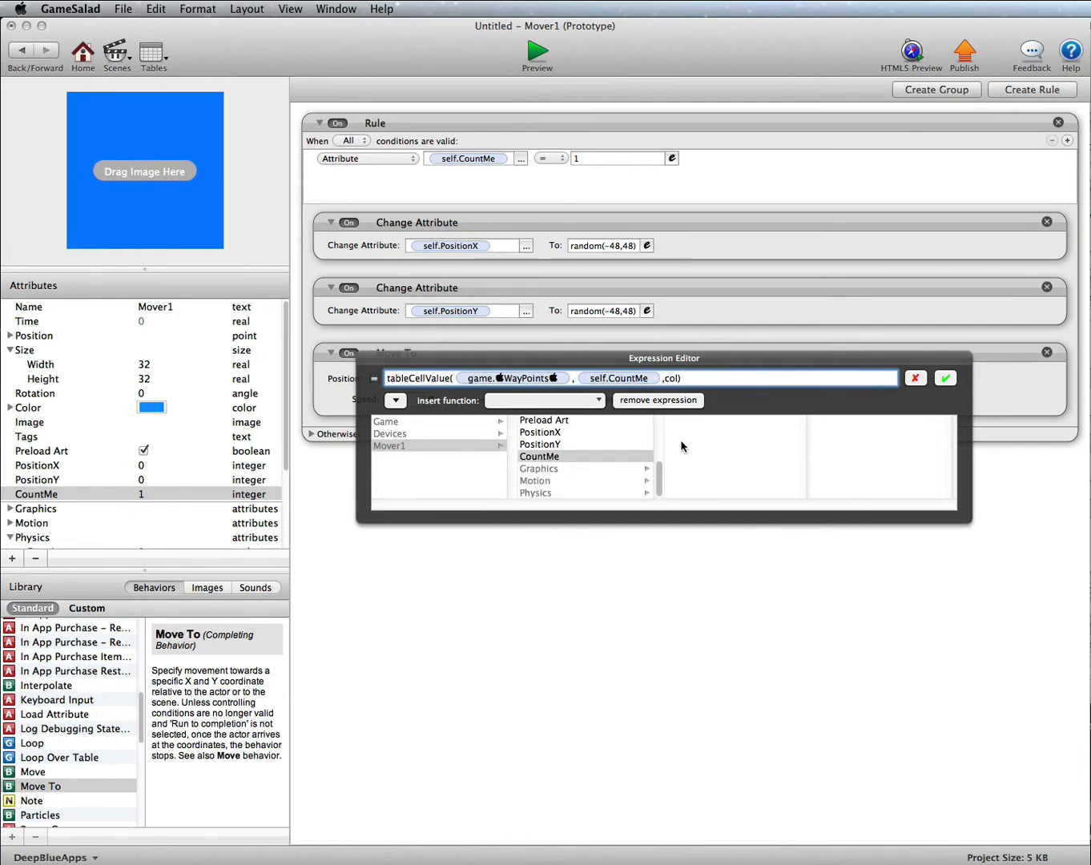
key("BackSpace")
key("BackSpace")
key("BackSpace")
type("1")
left_click(945, 377)
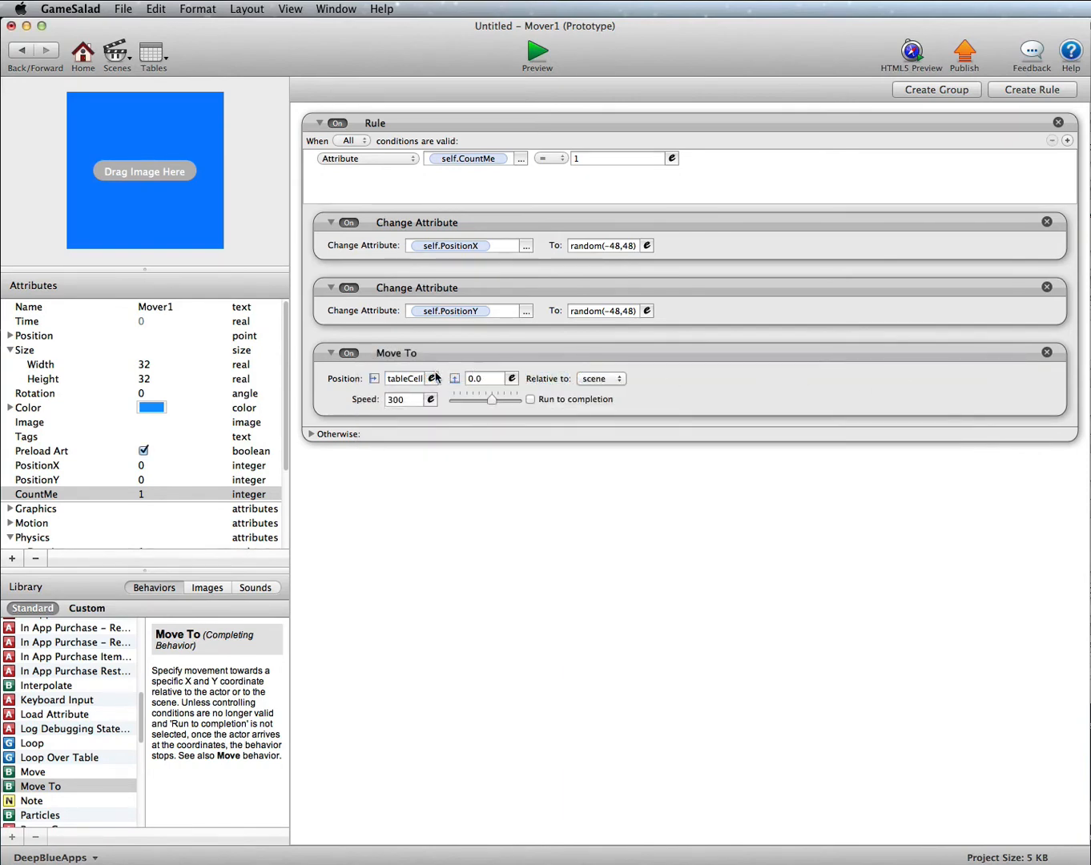
Add self.PositionX to the end of Move To's X position expression and apply it.
left_click(422, 379)
left_click(631, 379)
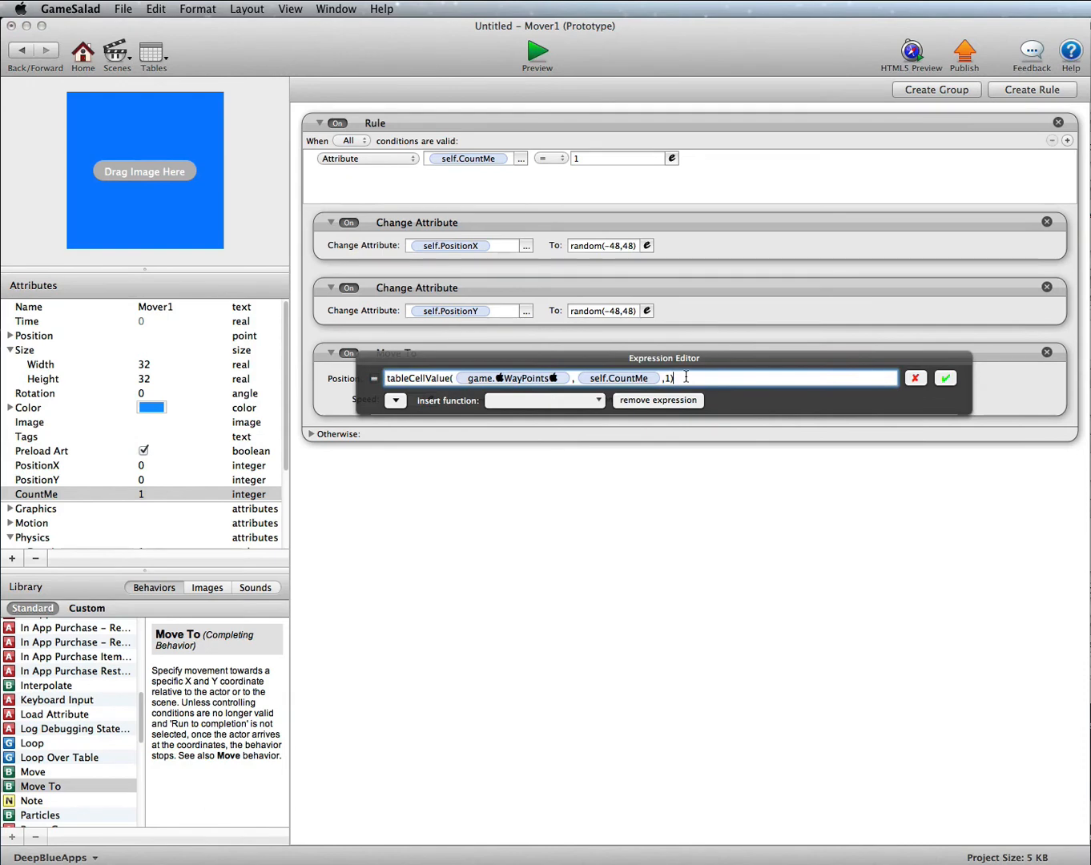
left_click(396, 400)
left_click(404, 449)
scroll(614, 459, "down", 5)
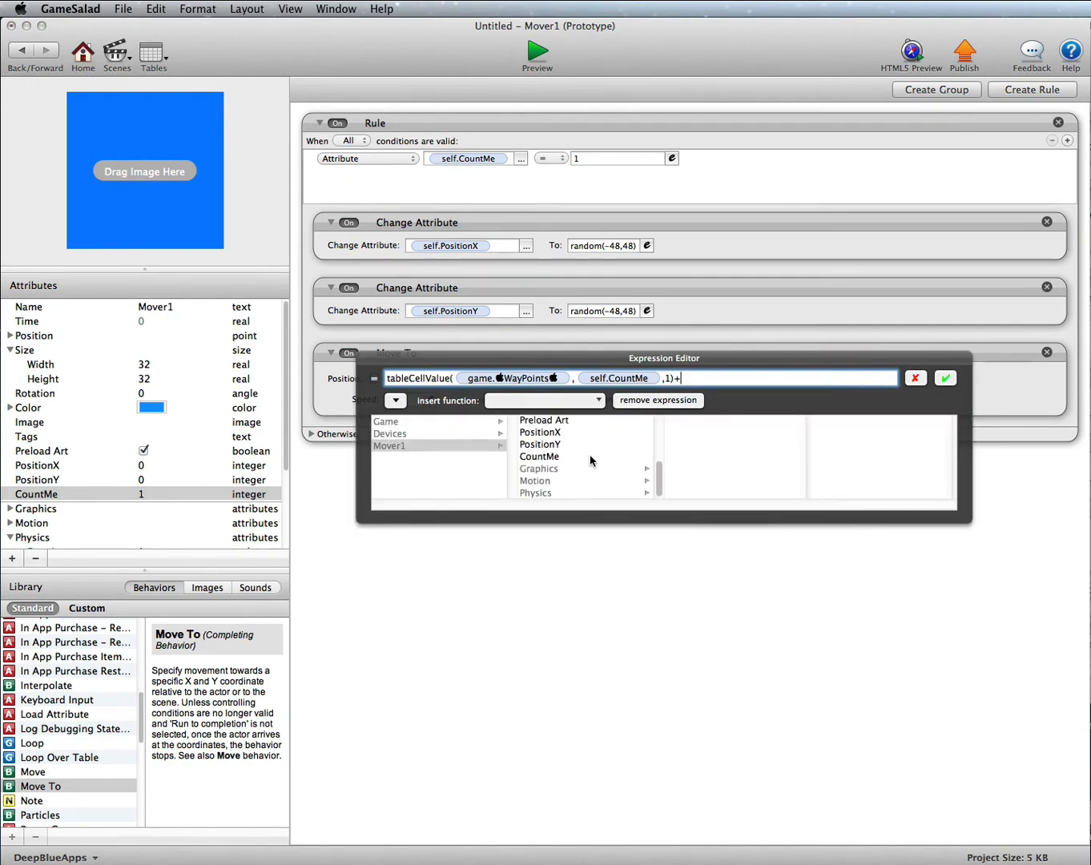
left_click(542, 432)
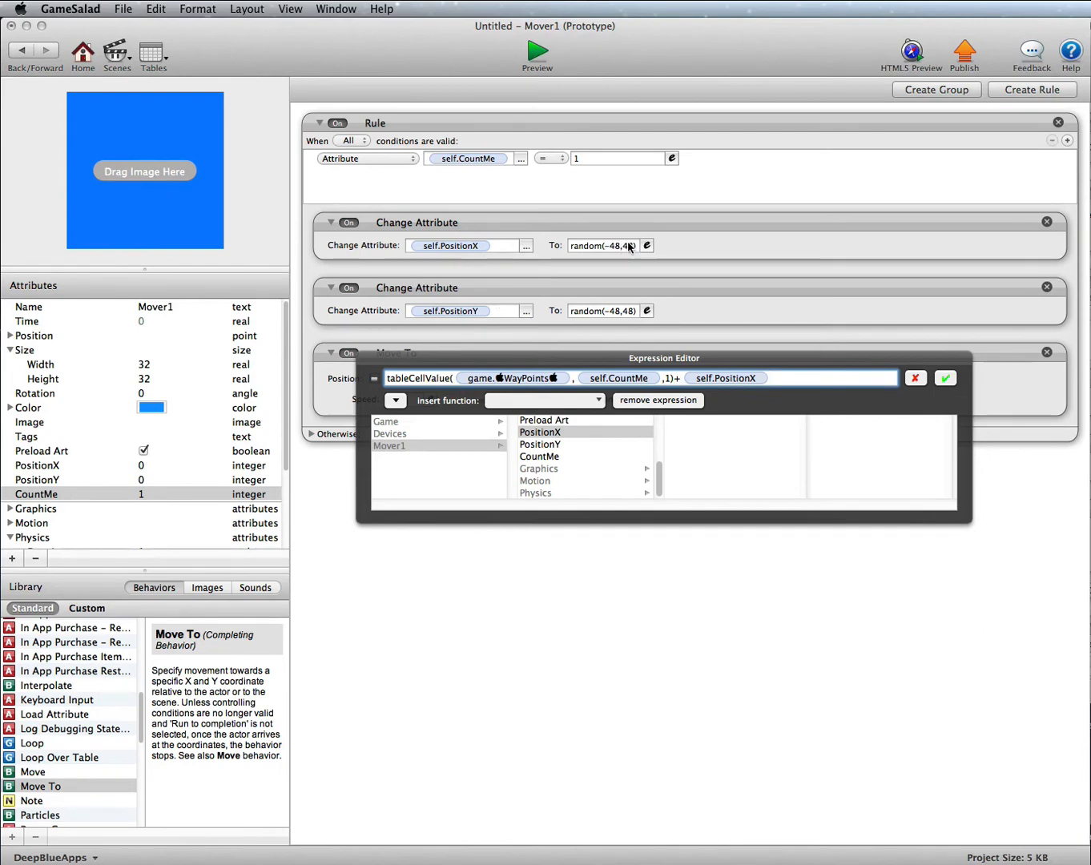
left_click(947, 379)
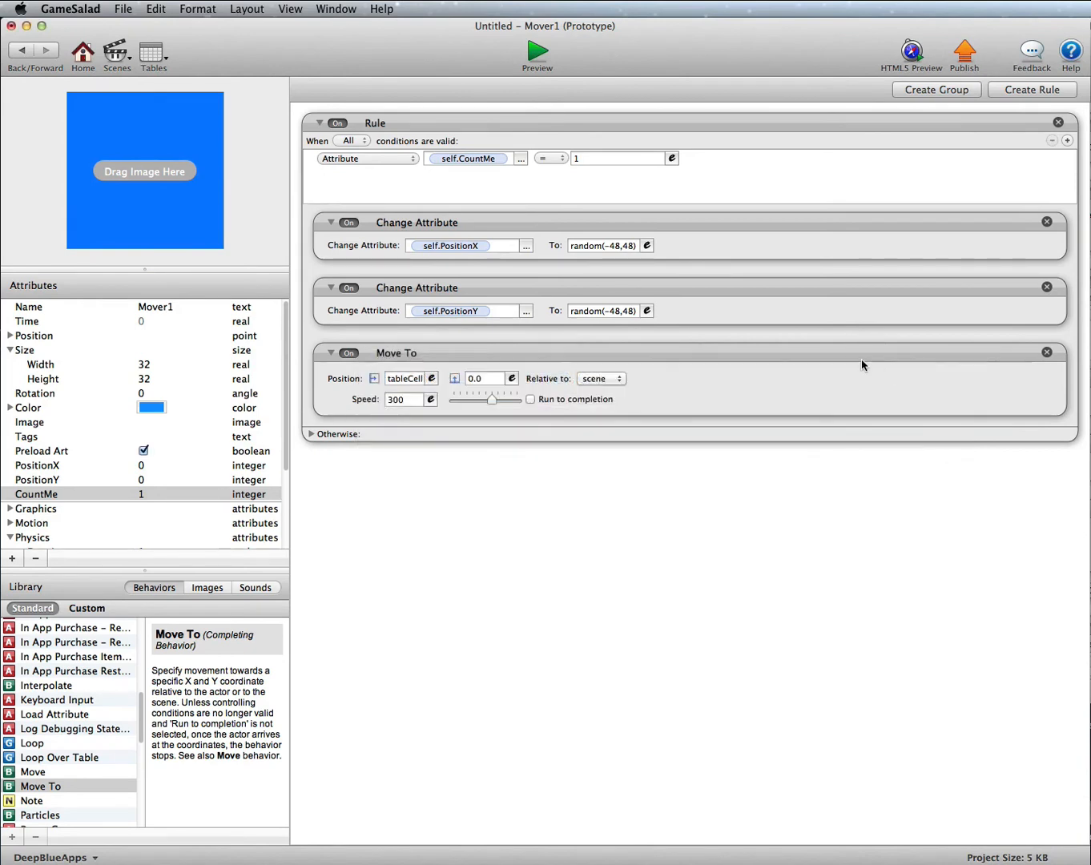
Insert the tableCellValue function as Move To's Y position, with the game's WayPoints table as its table argument.
left_click(512, 378)
left_click(578, 400)
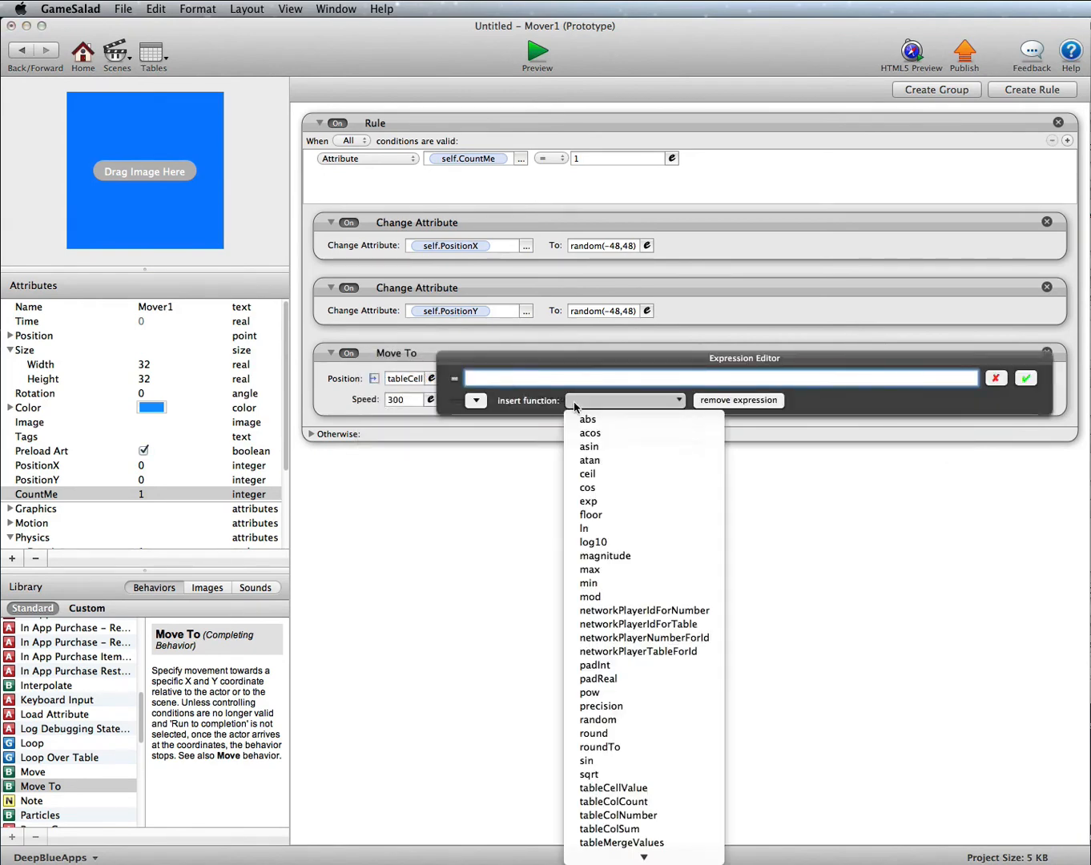
left_click(613, 790)
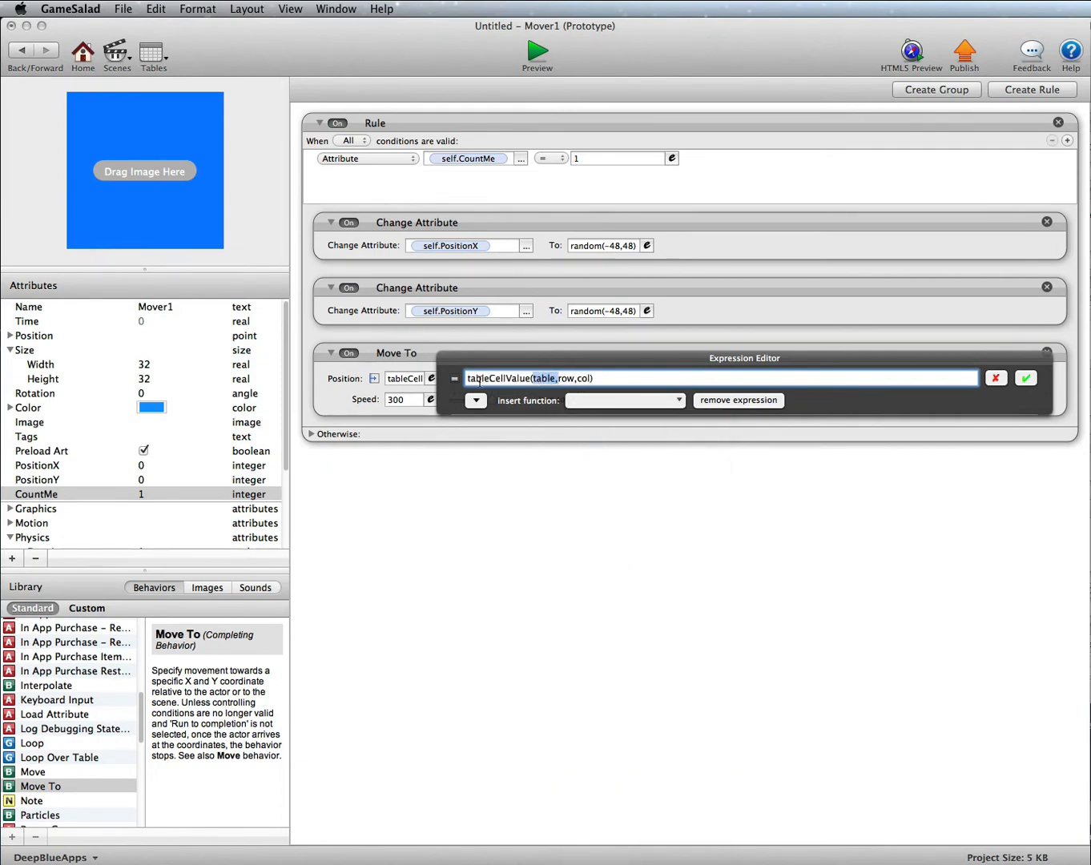
left_click(475, 400)
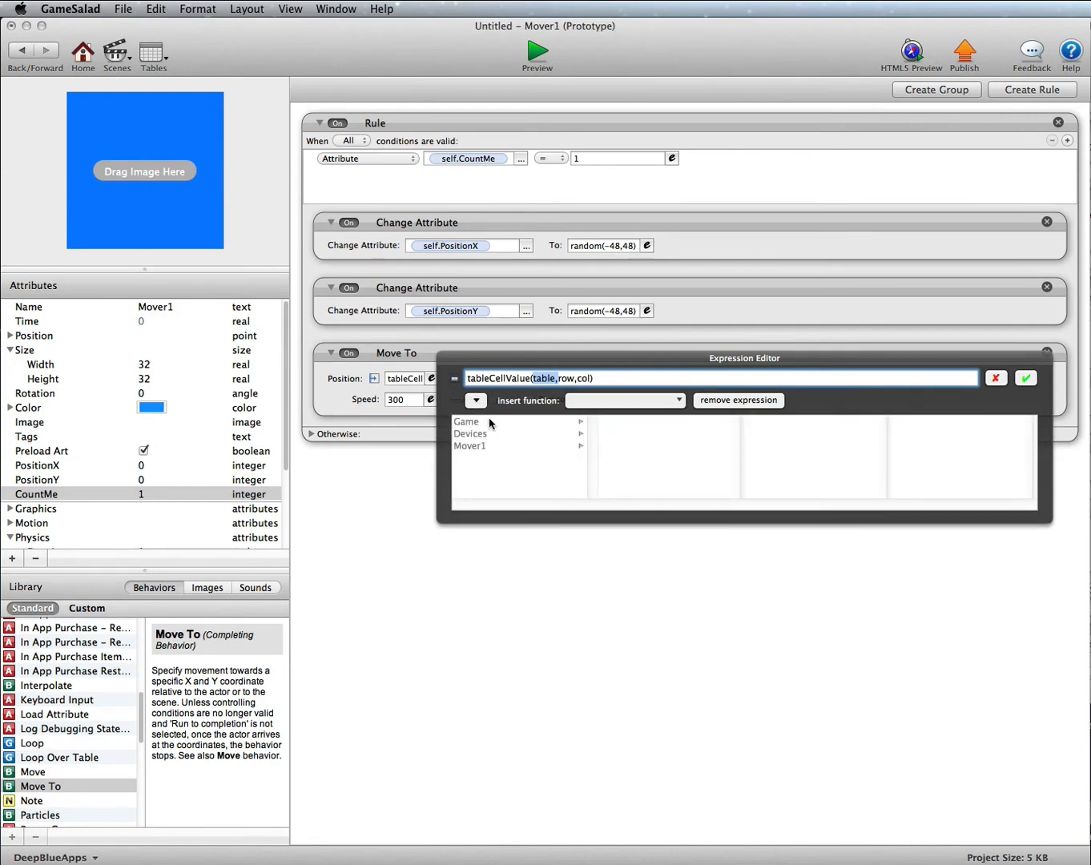
left_click(480, 421)
scroll(613, 444, "down", 5)
left_click(624, 479)
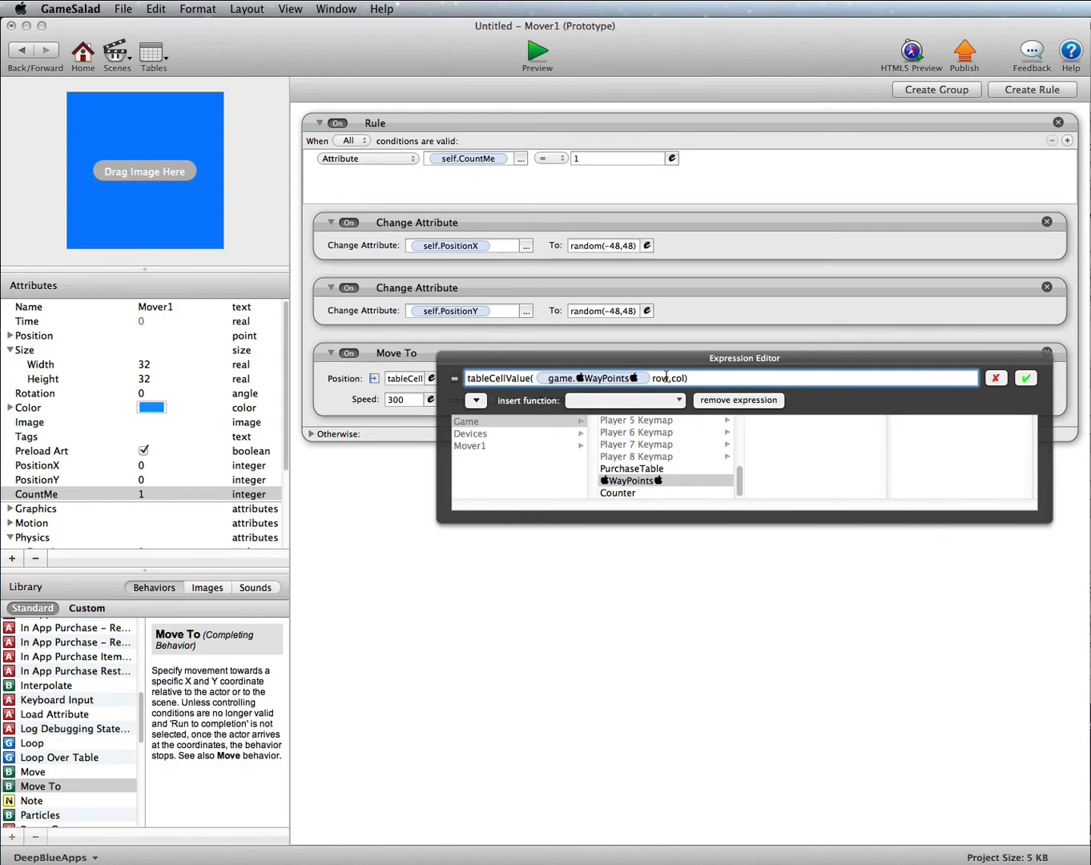
Replace the row argument of Move To's Y position expression with self.CountMe, keeping a comma after the table.
type(",")
left_click(671, 377)
key("BackSpace")
key("BackSpace")
key("BackSpace")
left_click(471, 446)
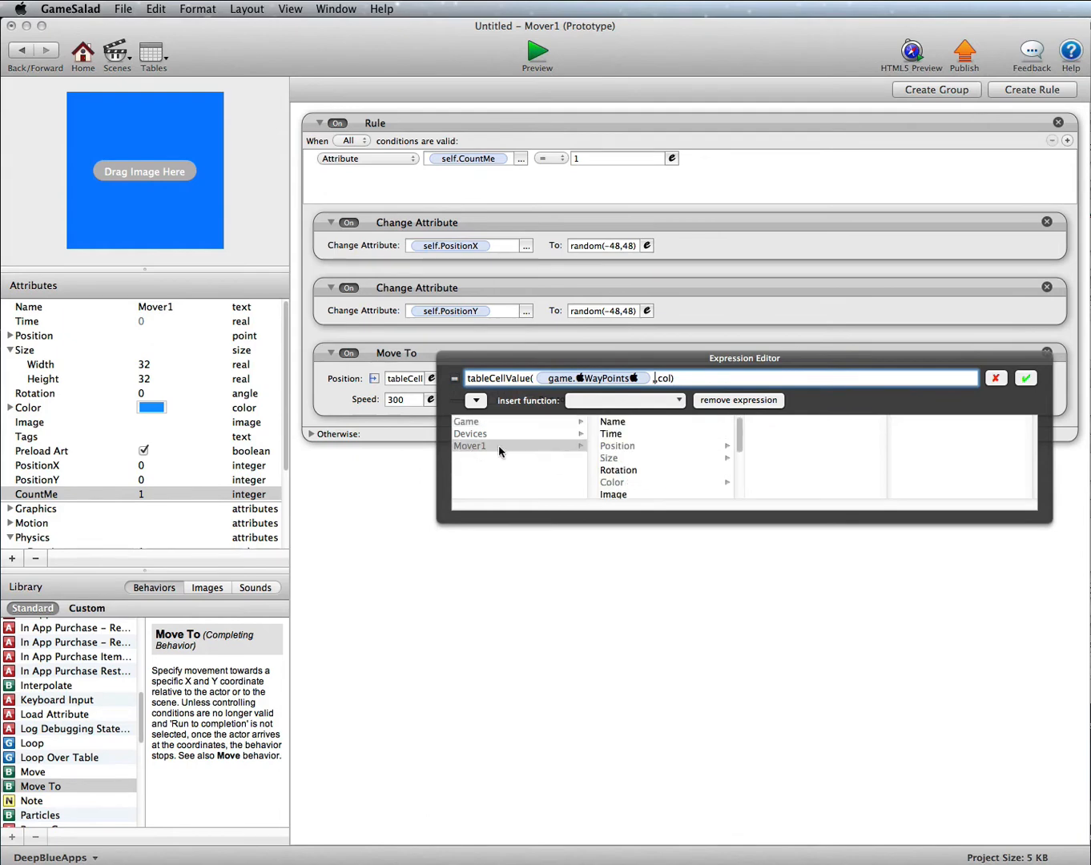
scroll(676, 484, "down", 3)
scroll(674, 484, "down", 2)
double_click(641, 457)
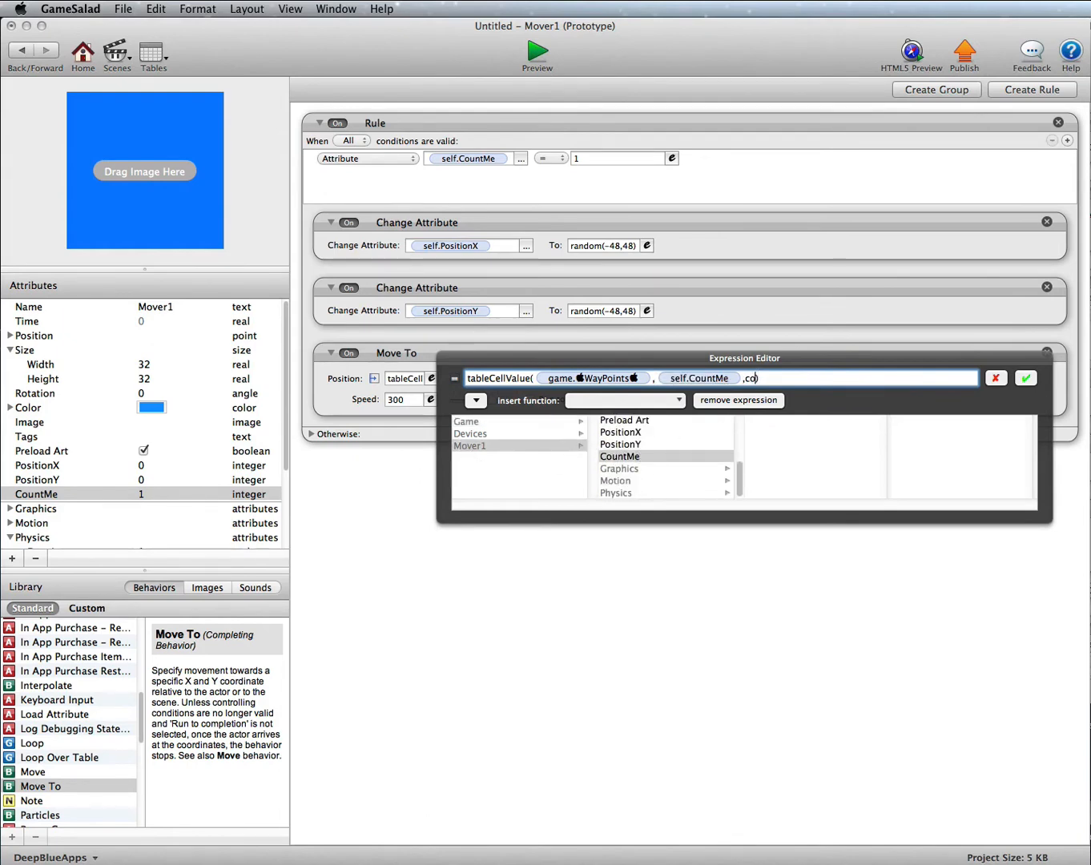
Set the Y position expression's column to 2, add self.PositionY after the function, and apply the expression.
key("BackSpace")
key("BackSpace")
key("BackSpace")
key("BackSpace")
type("2")
left_click(628, 445)
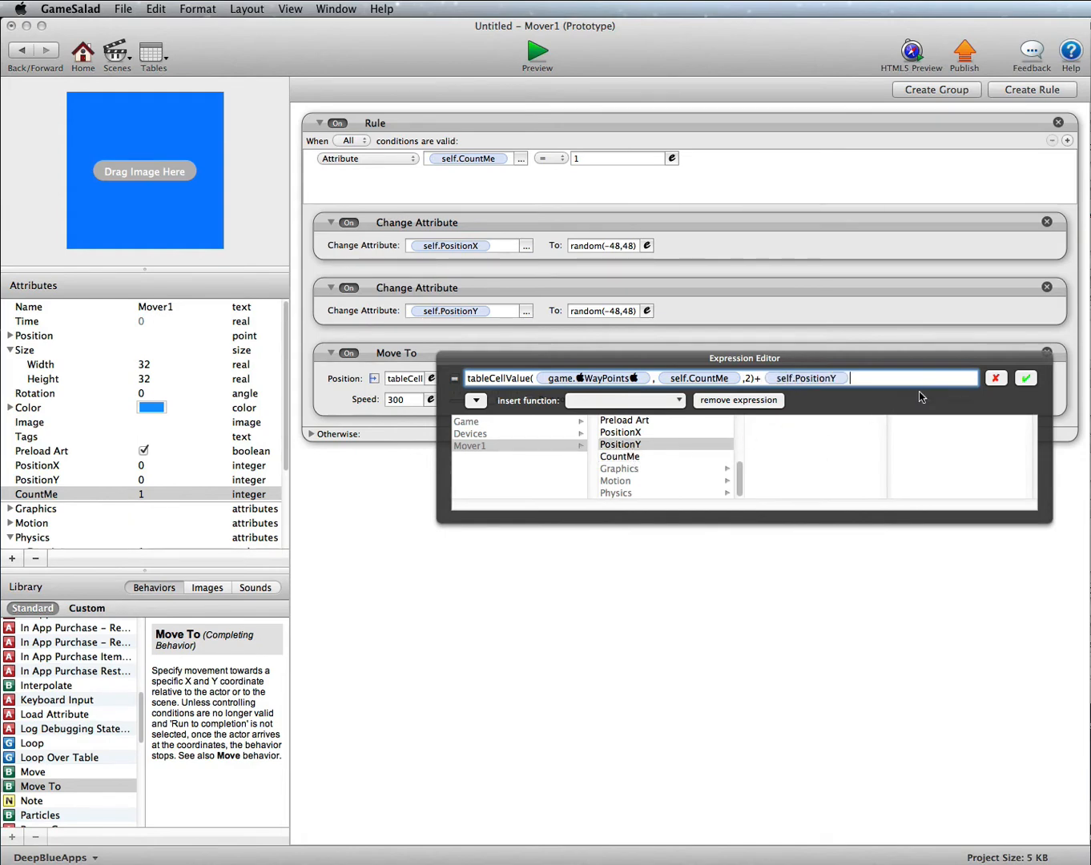
left_click(1025, 379)
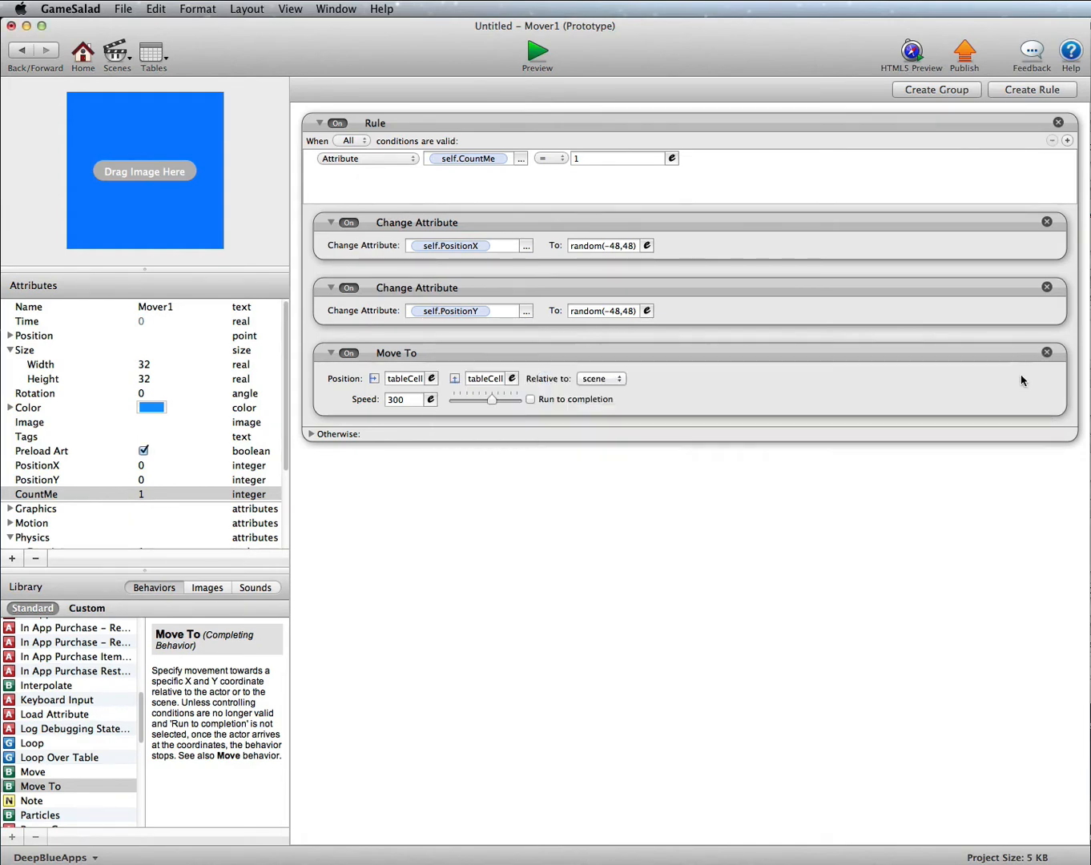
Rename Mover1's PositionX attribute to RandomX and its PositionY attribute to RandomY, and check both Move To expressions.
double_click(47, 470)
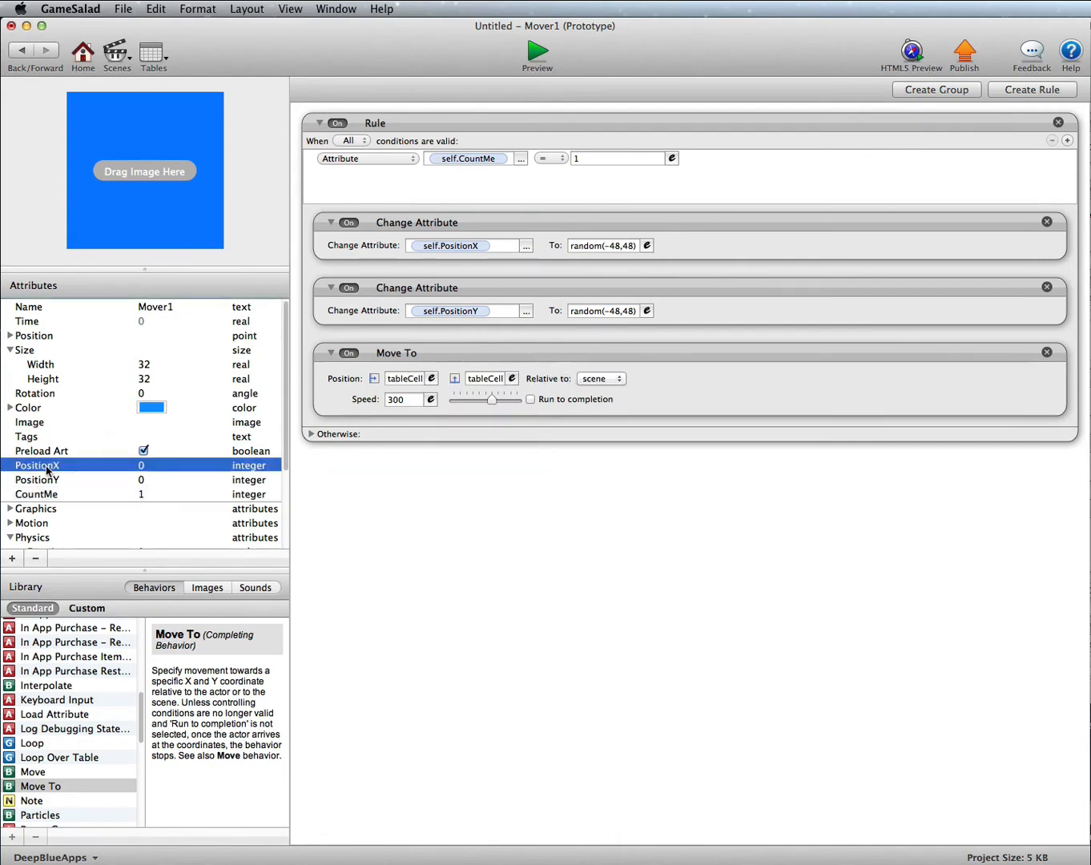
double_click(57, 467)
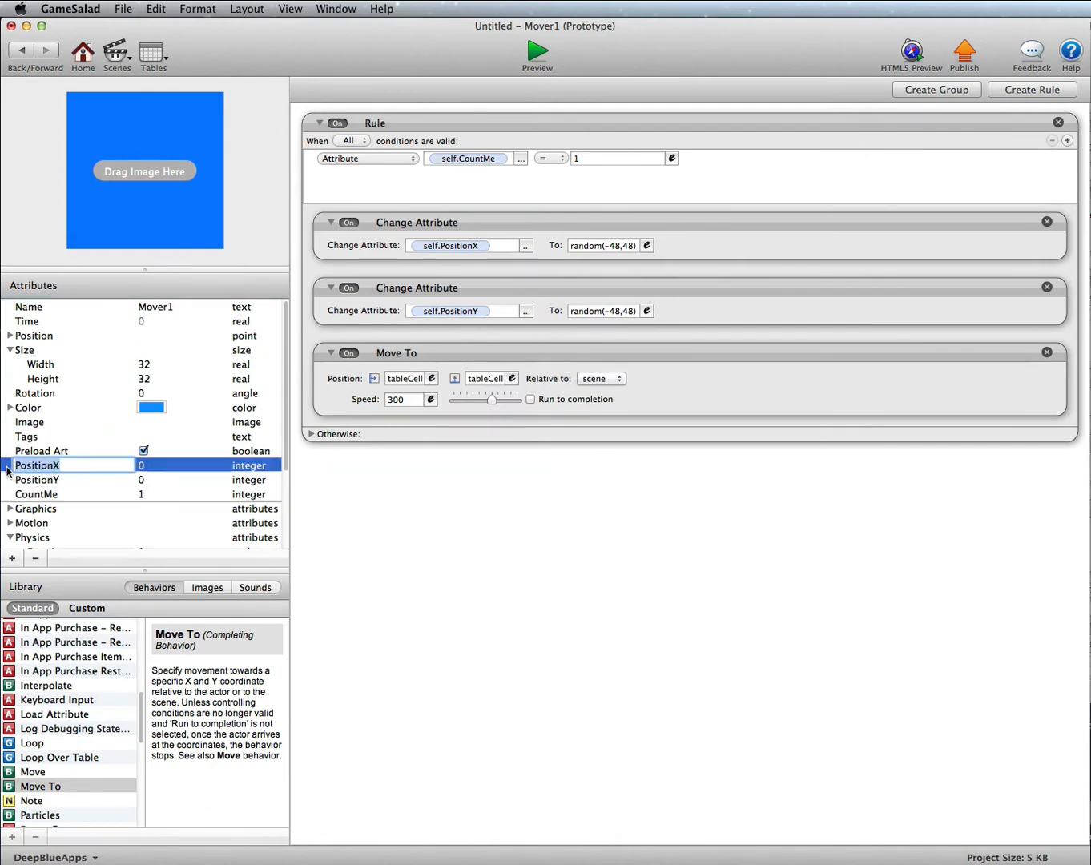
type("RandomX")
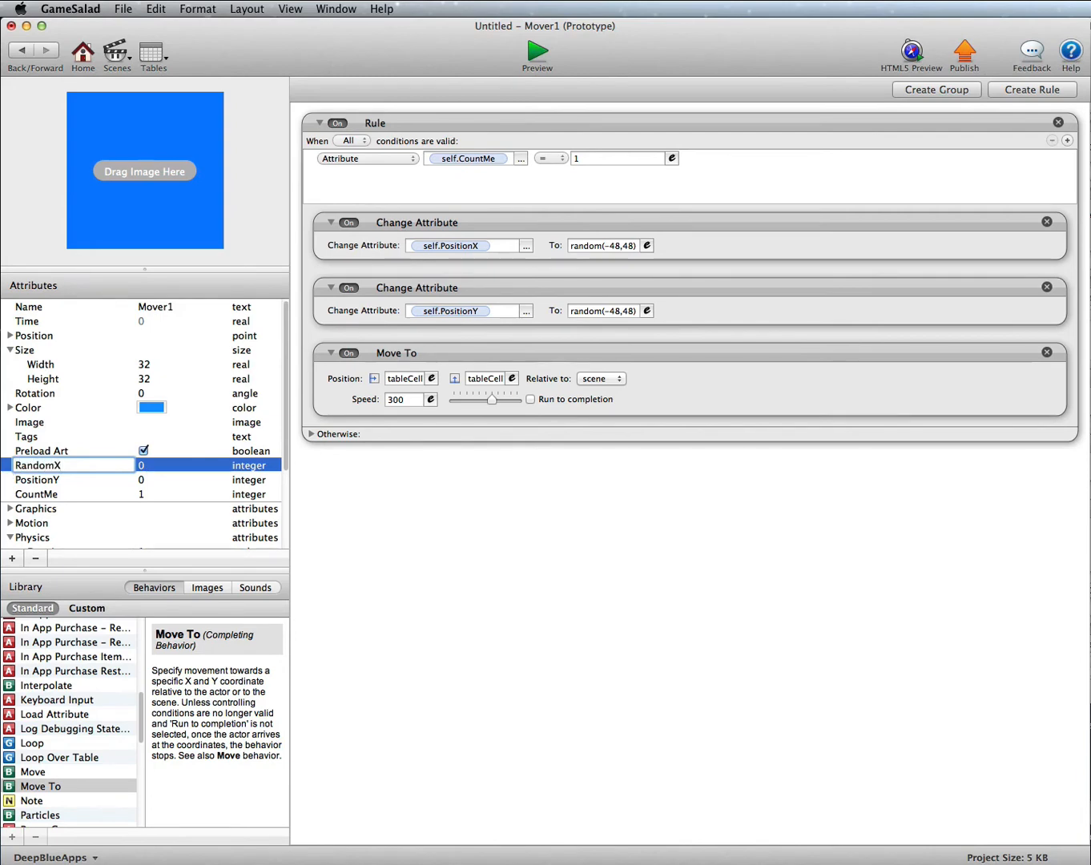
key("Tab")
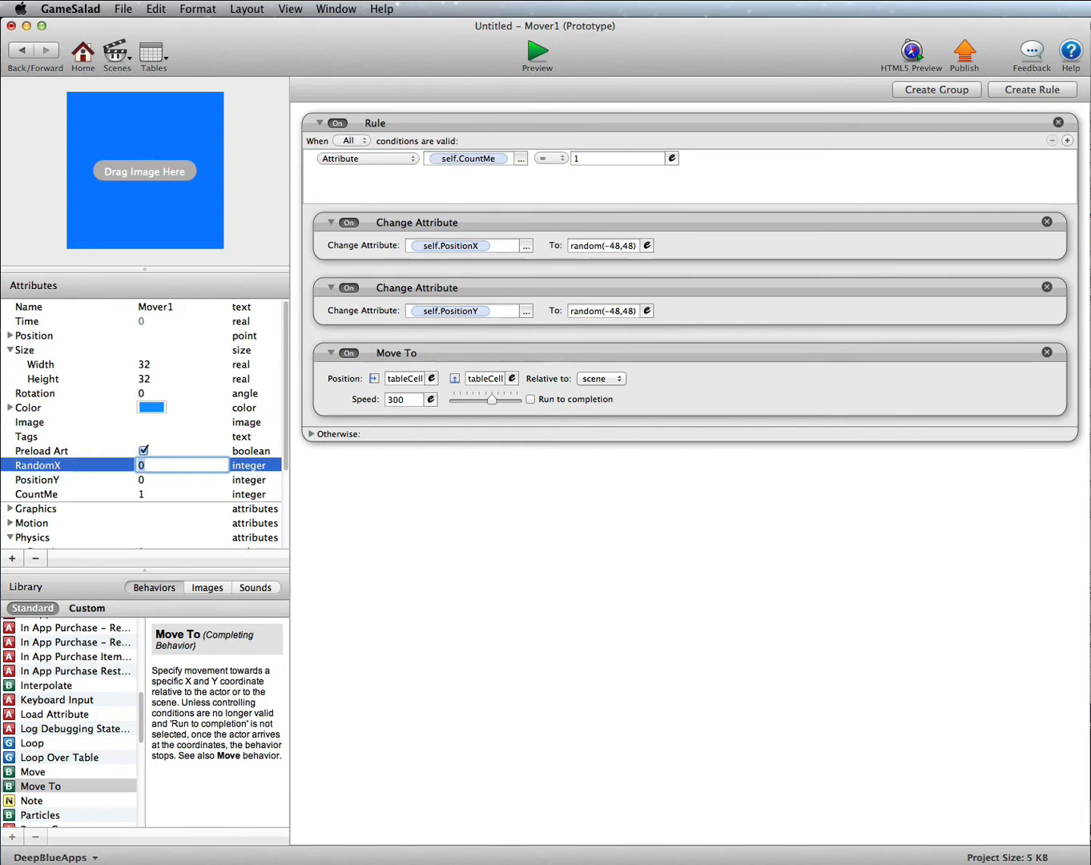
double_click(23, 484)
type("R")
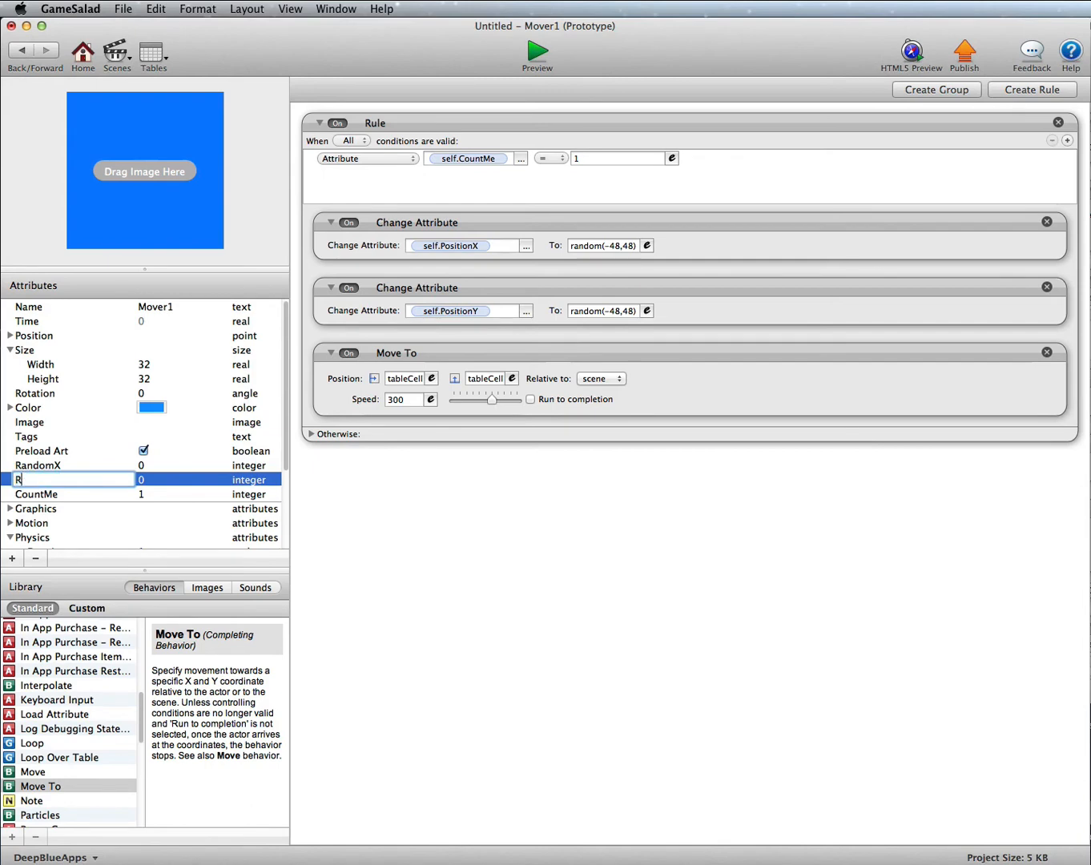
type("andomY")
key("Return")
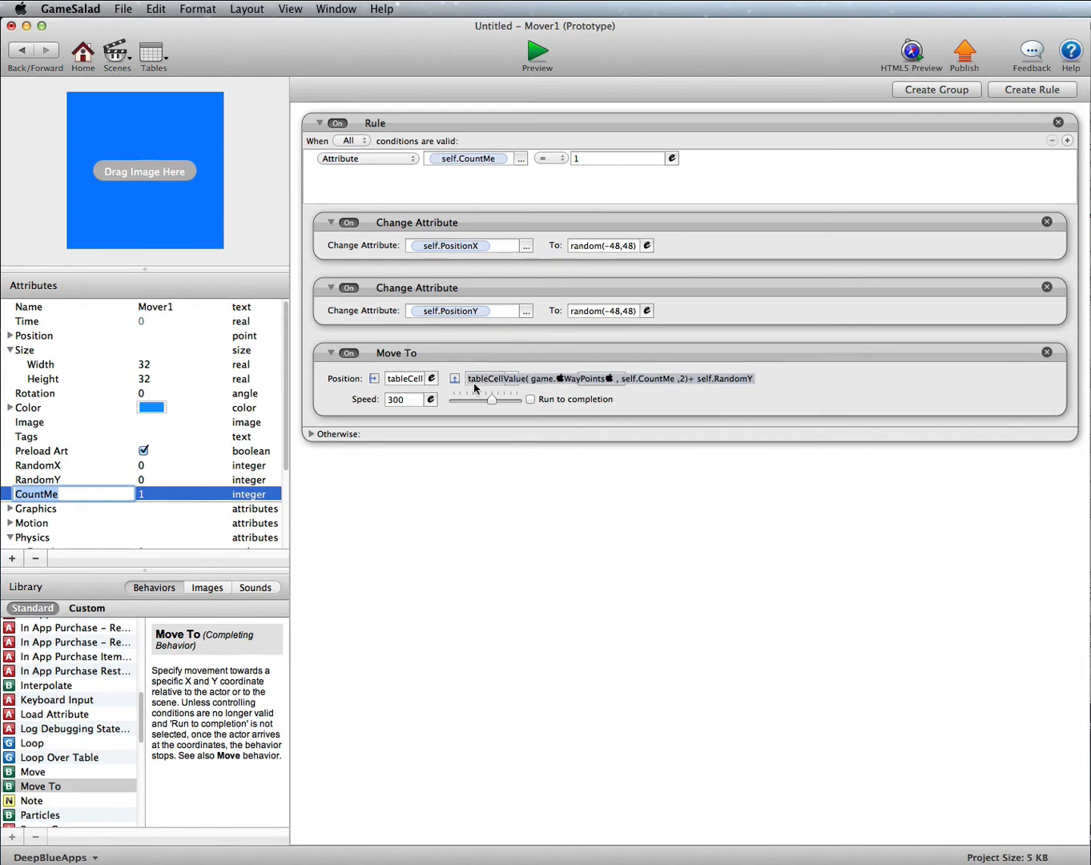
left_click(419, 384)
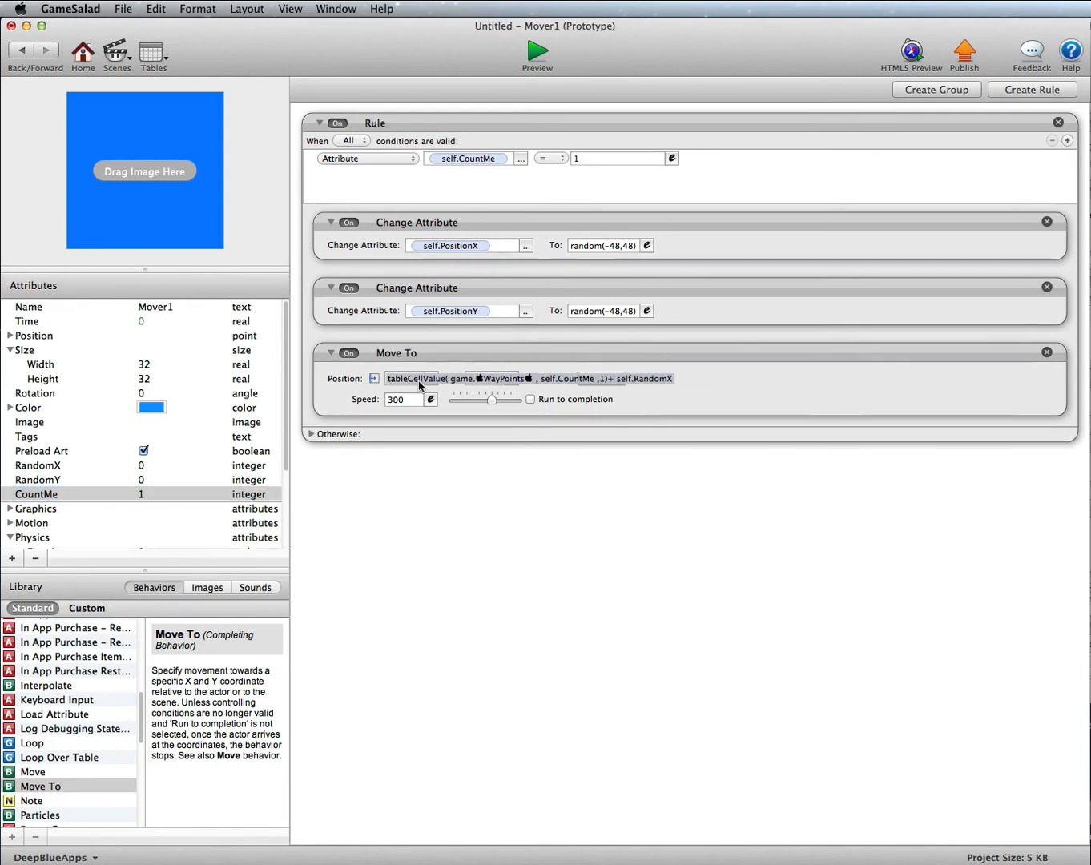
key("Tab")
left_click(487, 472)
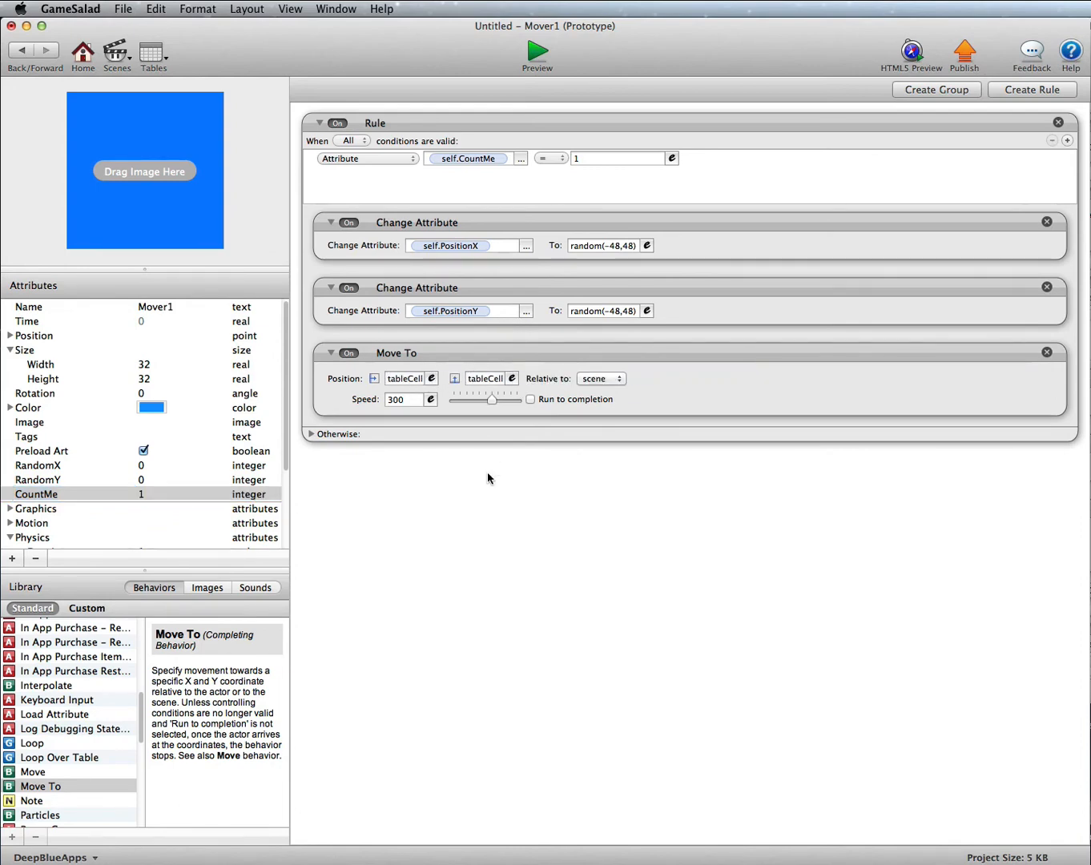
Go back to the initial scene and create a new actor named Spawner.
left_click(25, 53)
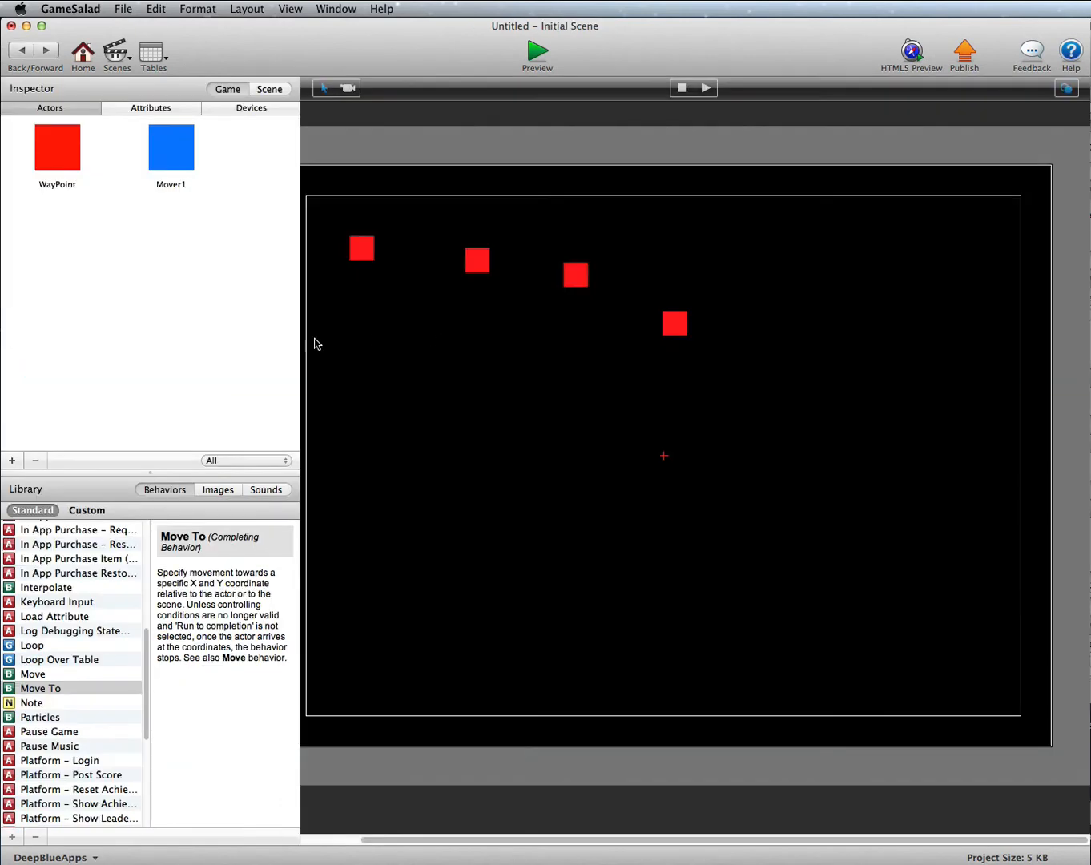
left_click(13, 460)
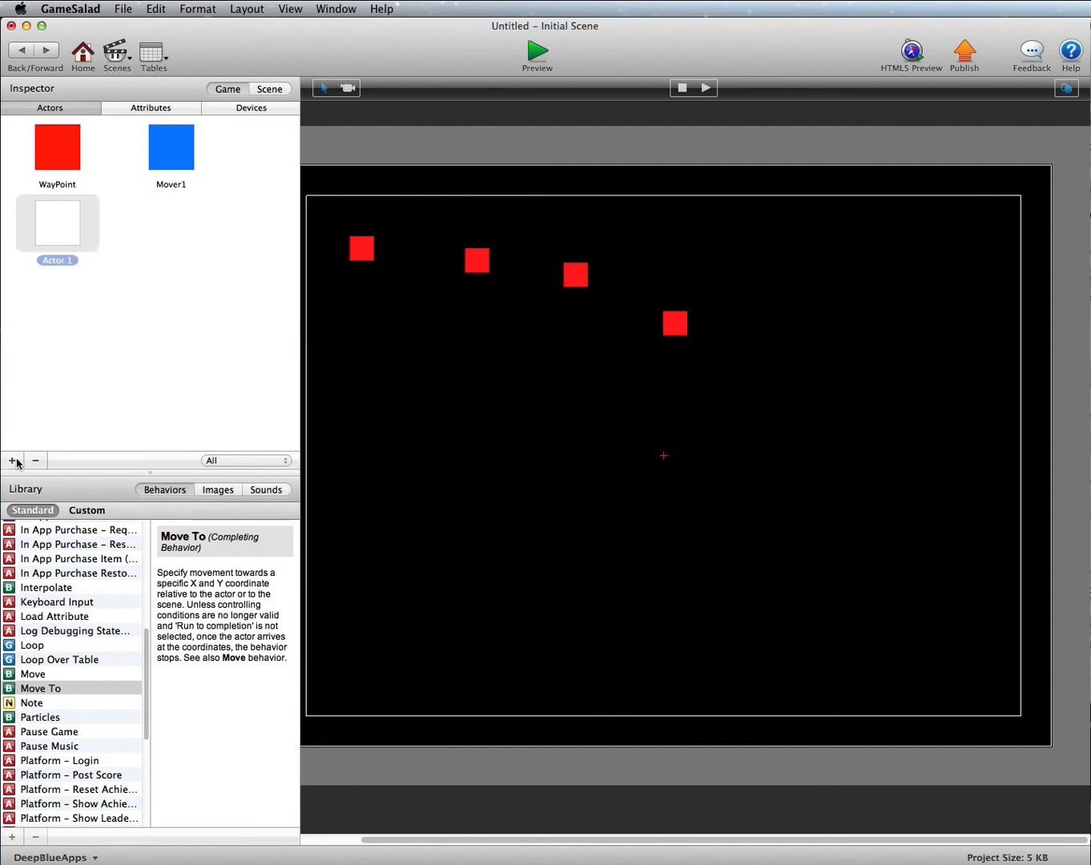
left_click(73, 260)
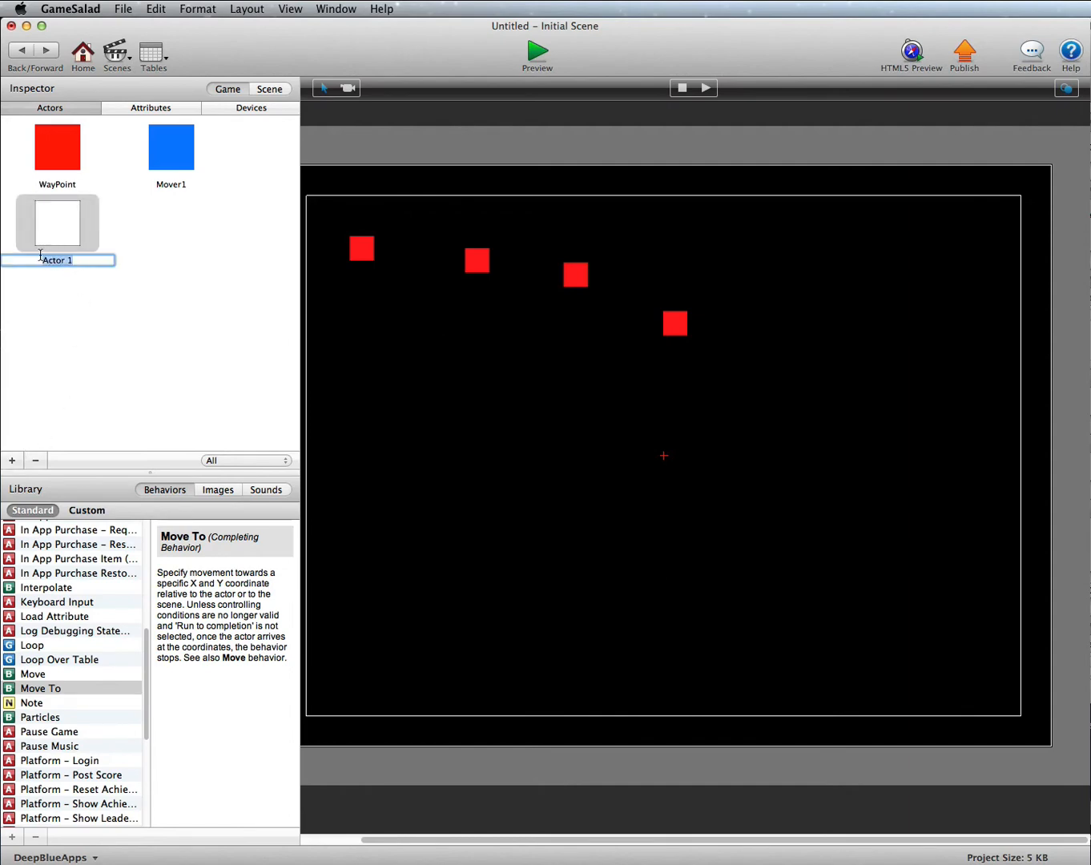
type("Spawner")
Open the Spawner actor for editing and set its width and height to 32.
double_click(43, 226)
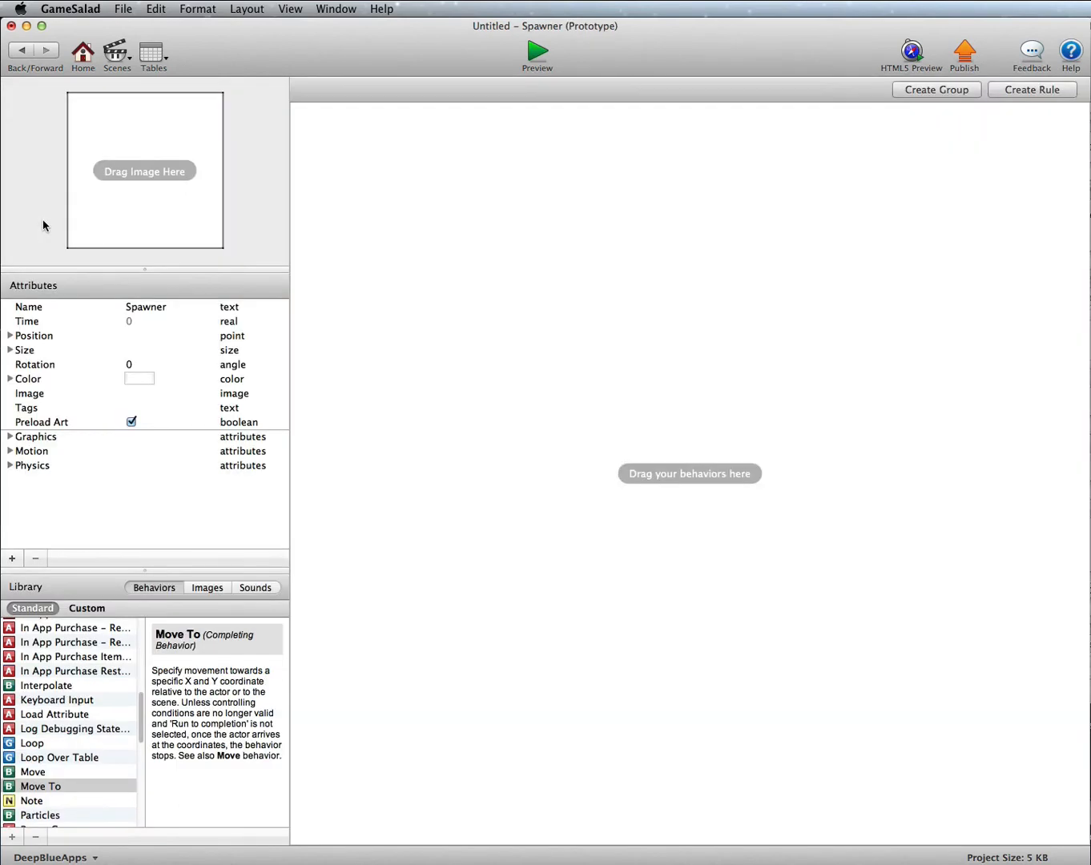
left_click(11, 351)
double_click(148, 368)
type("32")
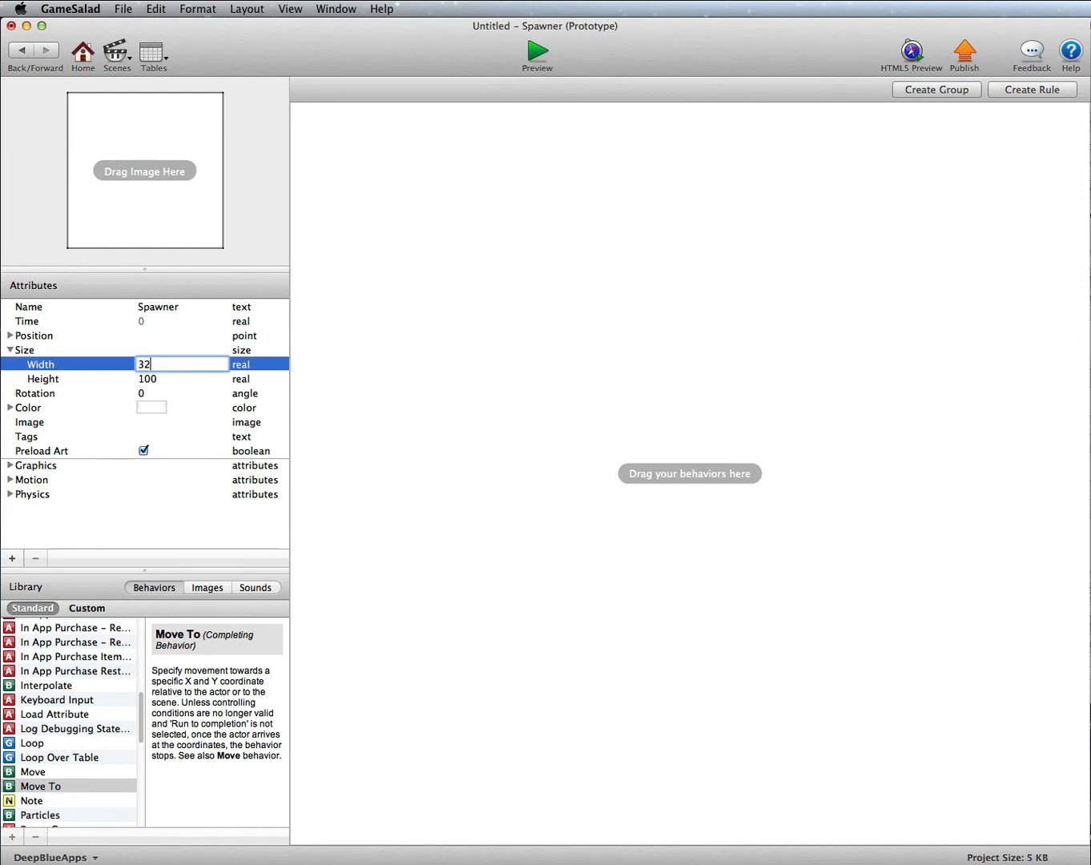
key("Tab")
type("32")
left_click(152, 407)
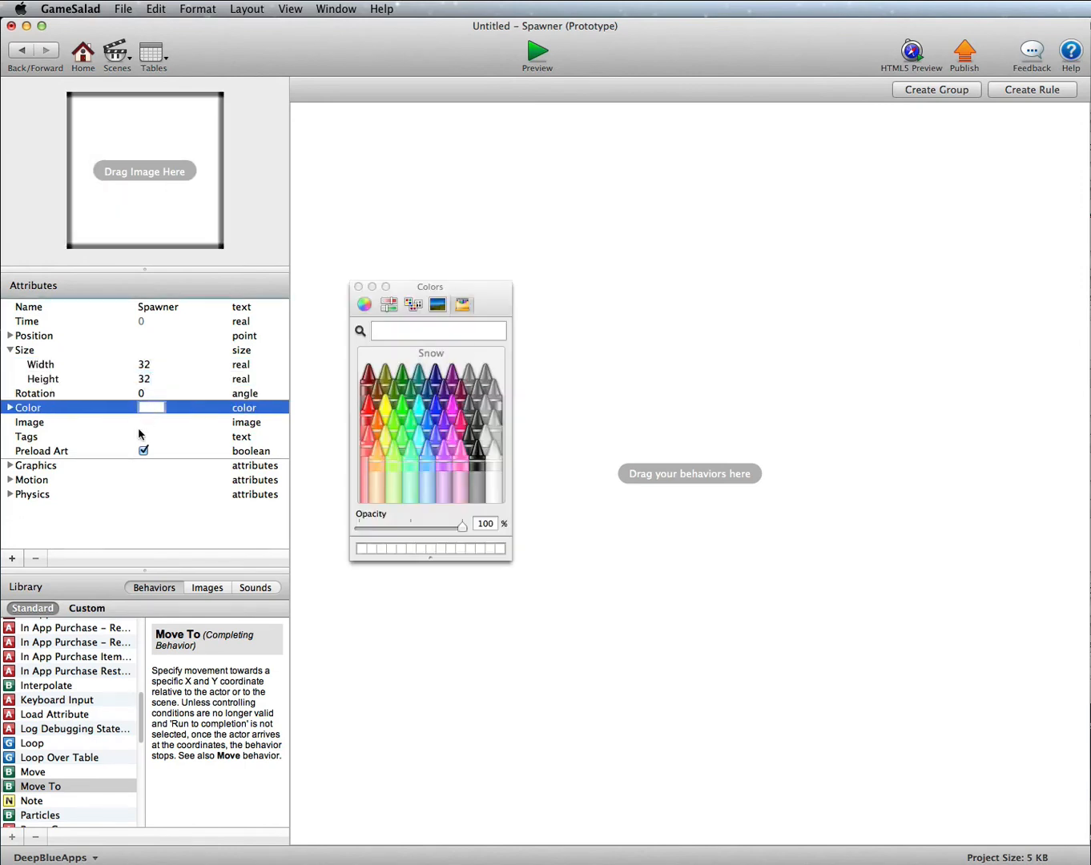
Set Spawner's physics density, friction and bounciness to 0 and make the actor non-movable.
left_click(11, 494)
scroll(76, 487, "down", 3)
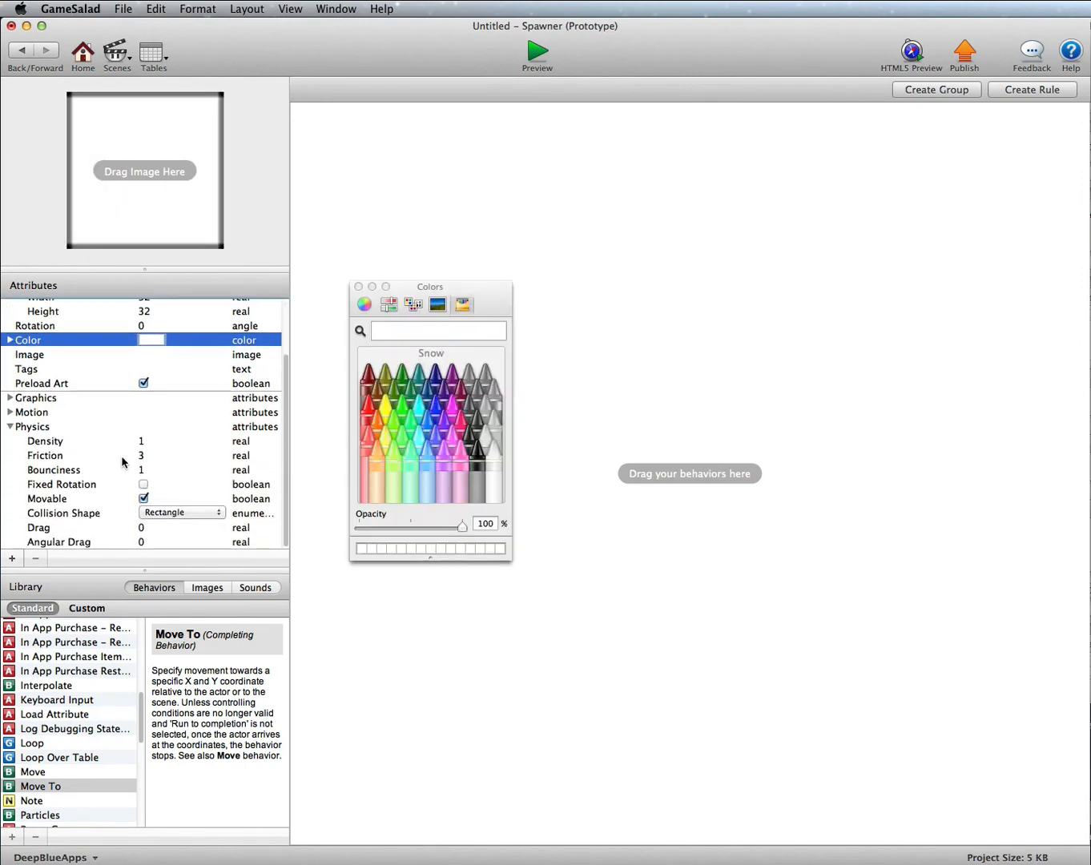
left_click(142, 447)
left_click(142, 455)
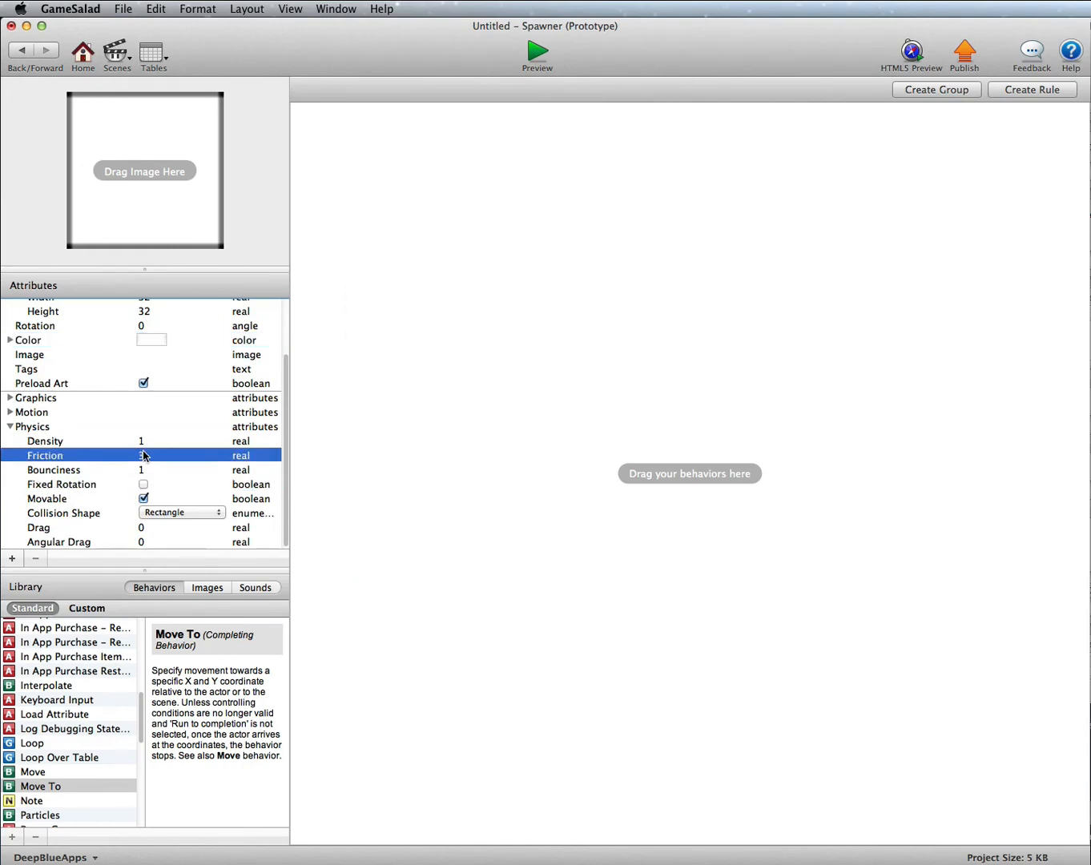
left_click(141, 455)
type("0")
key("shift+Tab")
type("0")
left_click(143, 471)
type("0")
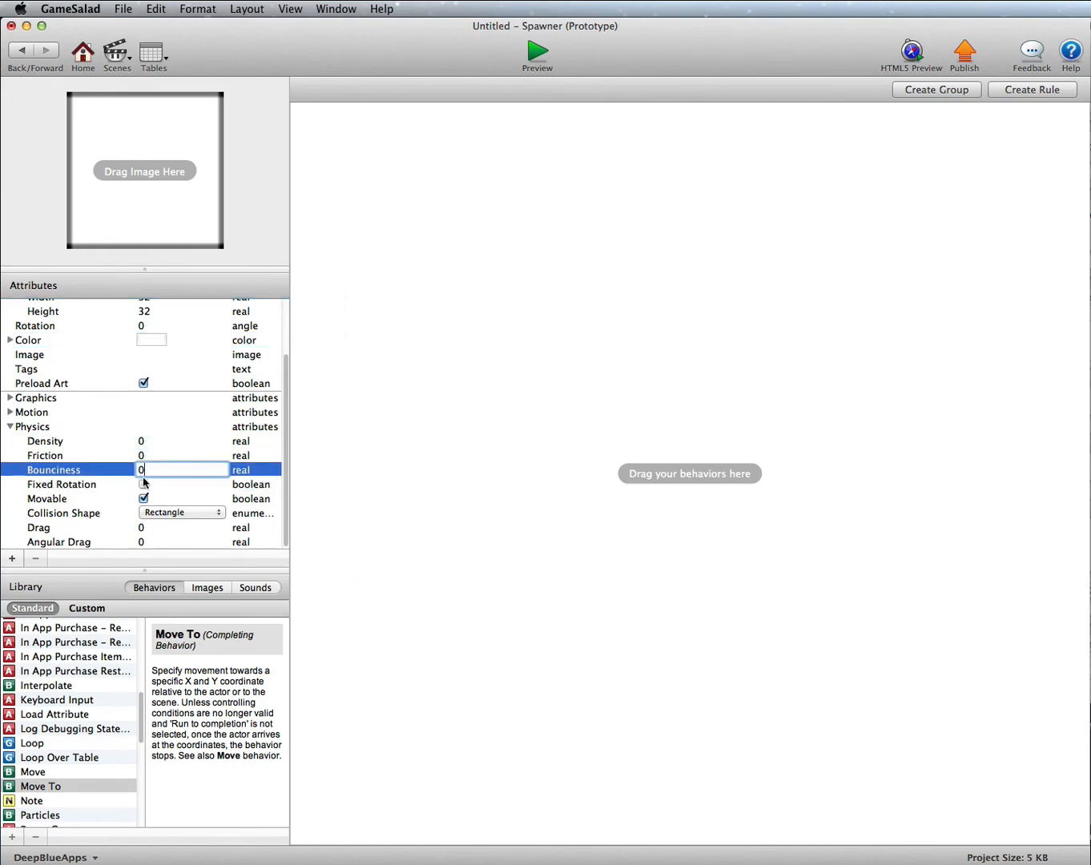
left_click(144, 500)
left_click(399, 205)
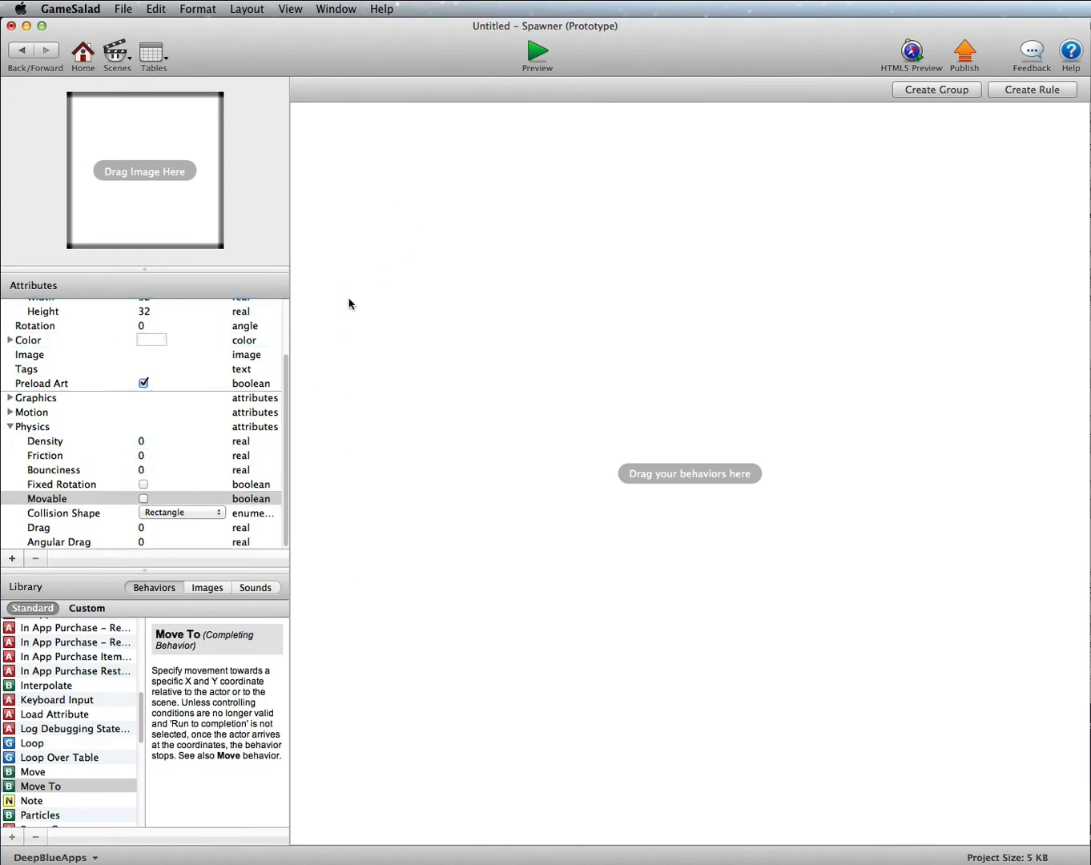
Add a Timer behavior to Spawner that fires every 1 second with Run to Completion enabled.
scroll(59, 718, "up", 8)
scroll(63, 732, "down", 8)
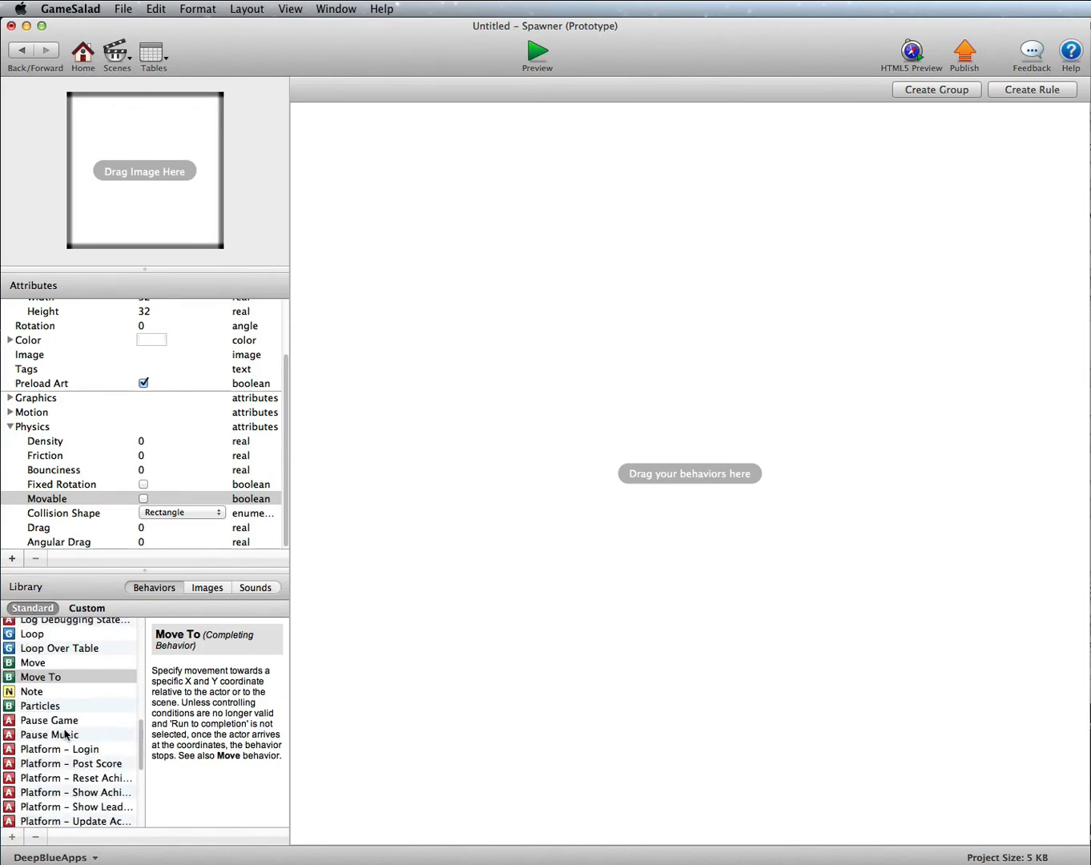
scroll(65, 733, "down", 6)
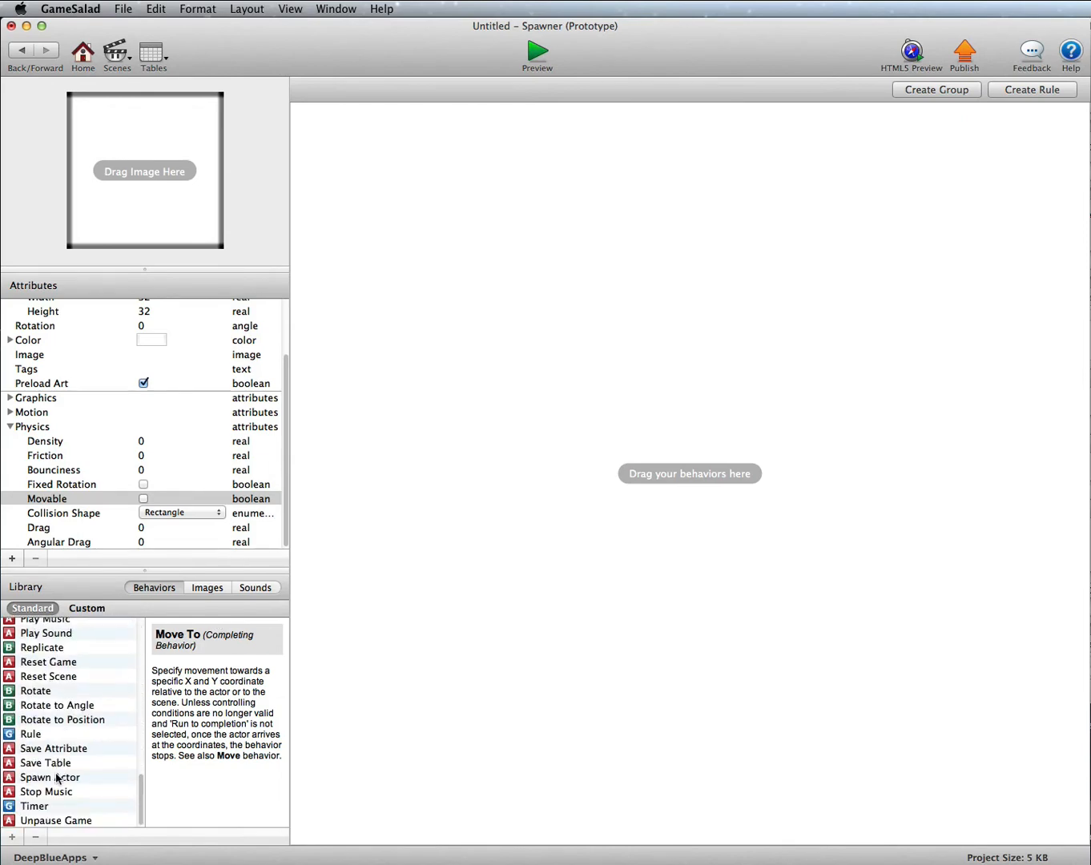
left_click_drag(58, 810, 465, 144)
double_click(379, 148)
type("1")
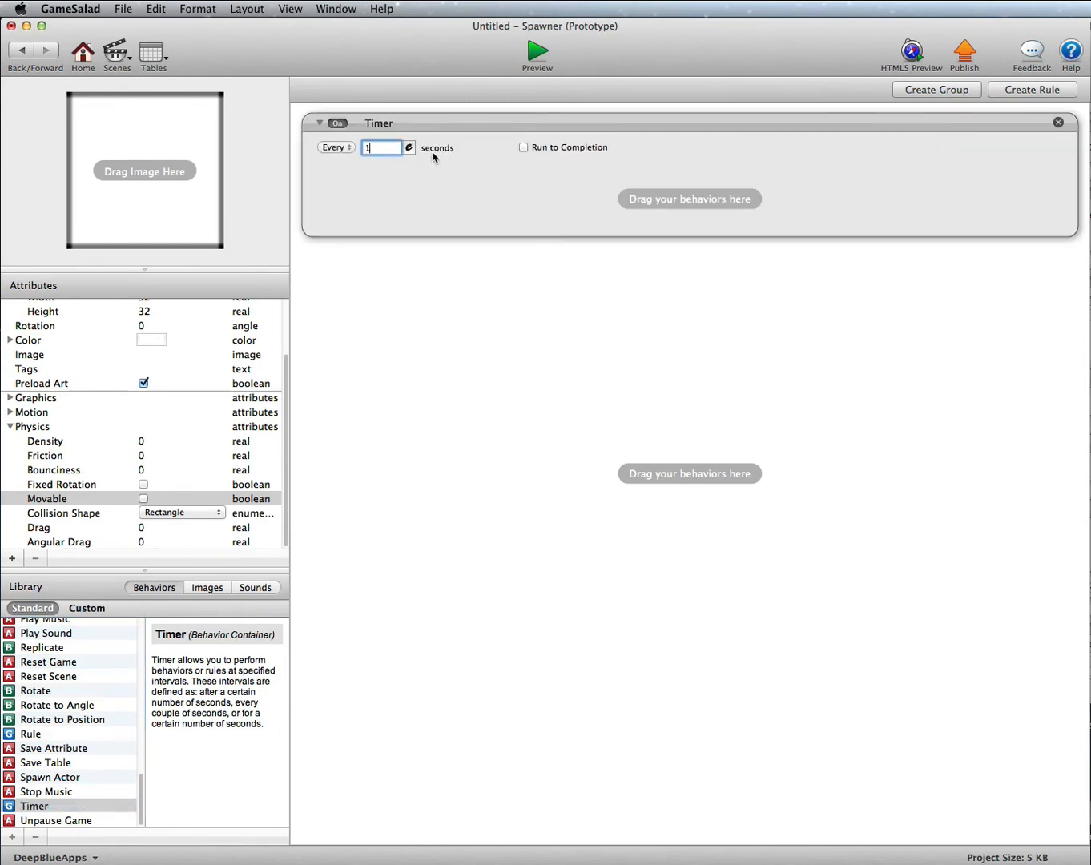
left_click(525, 147)
Add a Spawn Actor behavior inside Spawner's Timer and set the actor to spawn to Mover1.
scroll(102, 739, "up", 1)
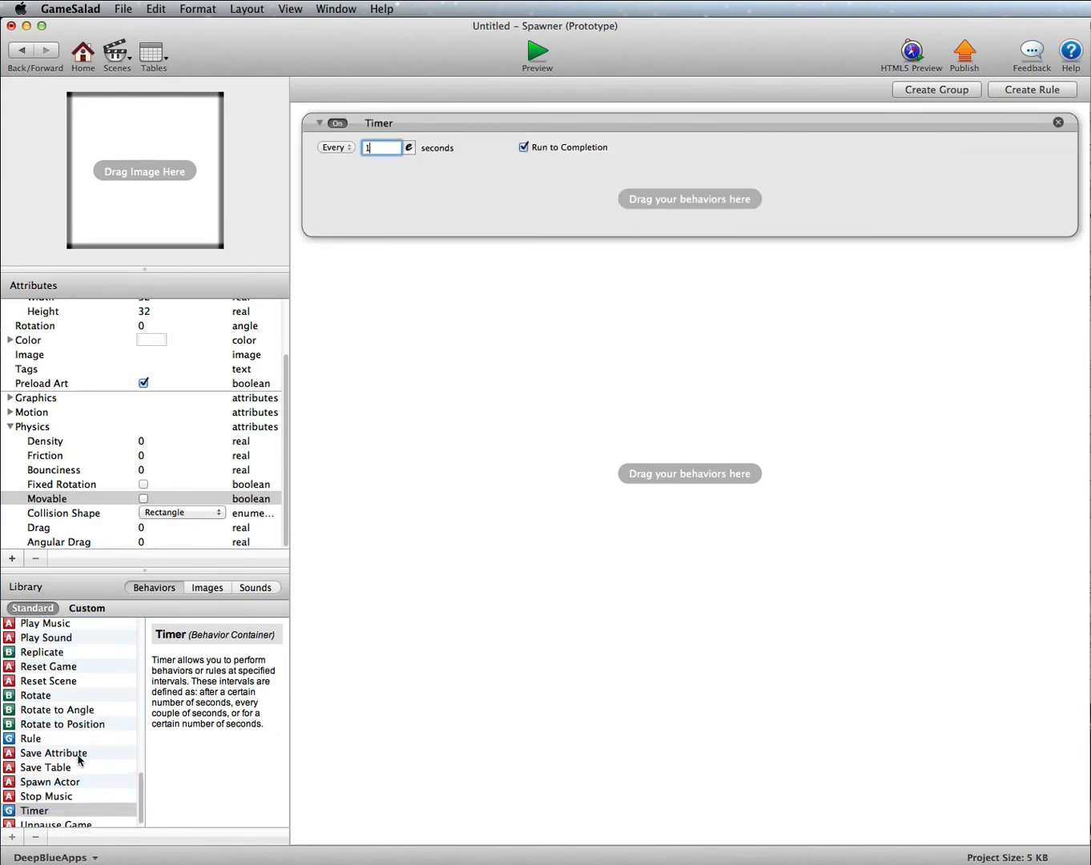
left_click(65, 784)
left_click_drag(65, 783, 448, 201)
left_click(448, 204)
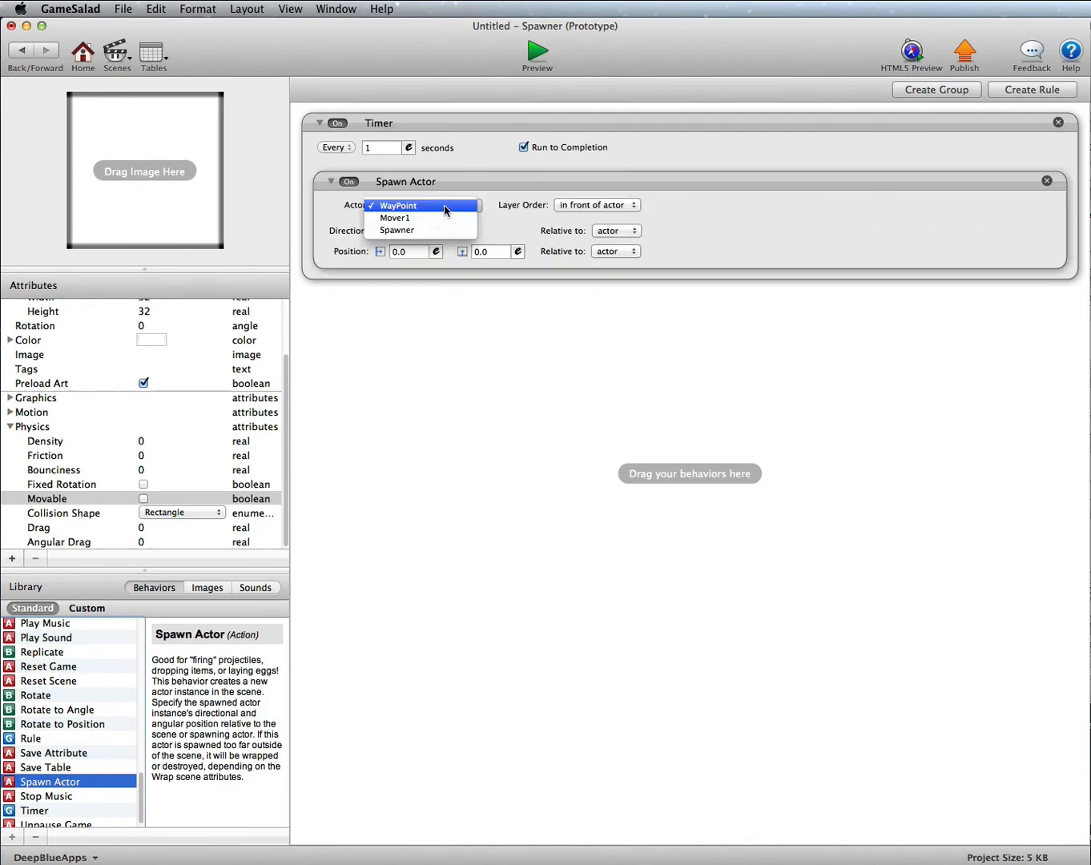
left_click(444, 217)
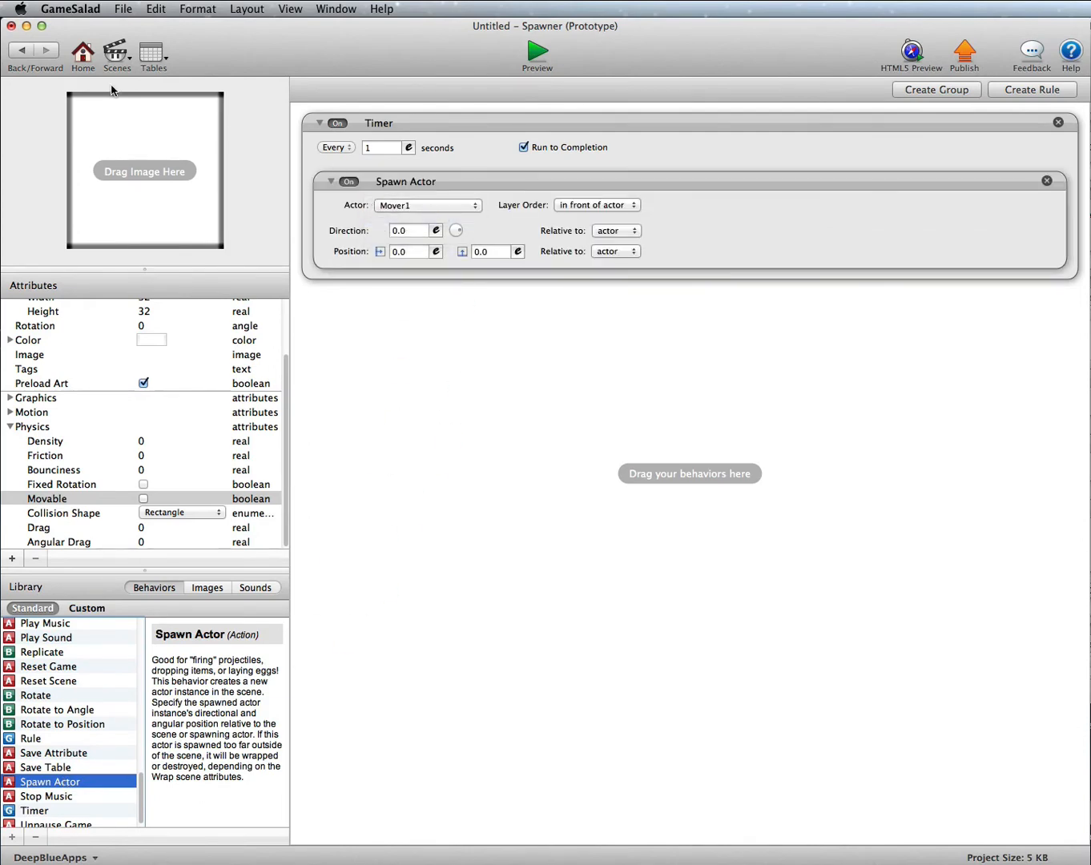
Return to the initial scene and place a Spawner instance just outside the scene's upper-left corner.
left_click(24, 51)
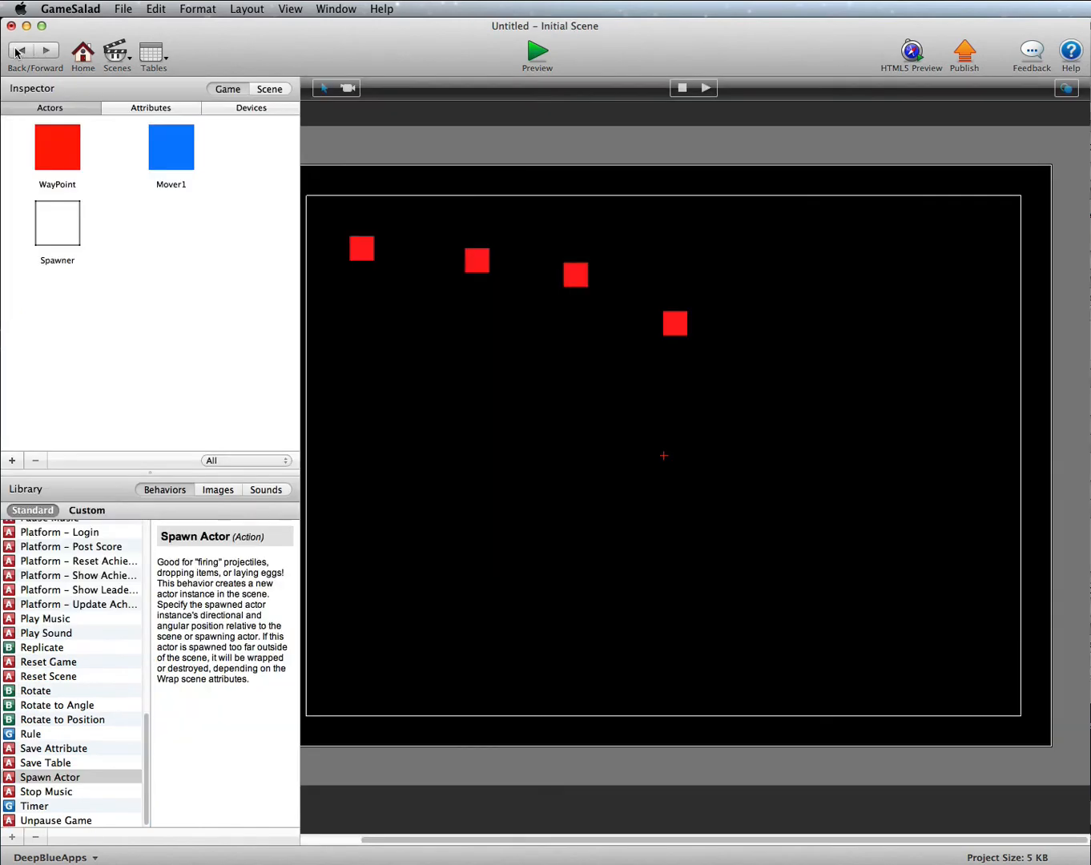
left_click_drag(446, 841, 358, 840)
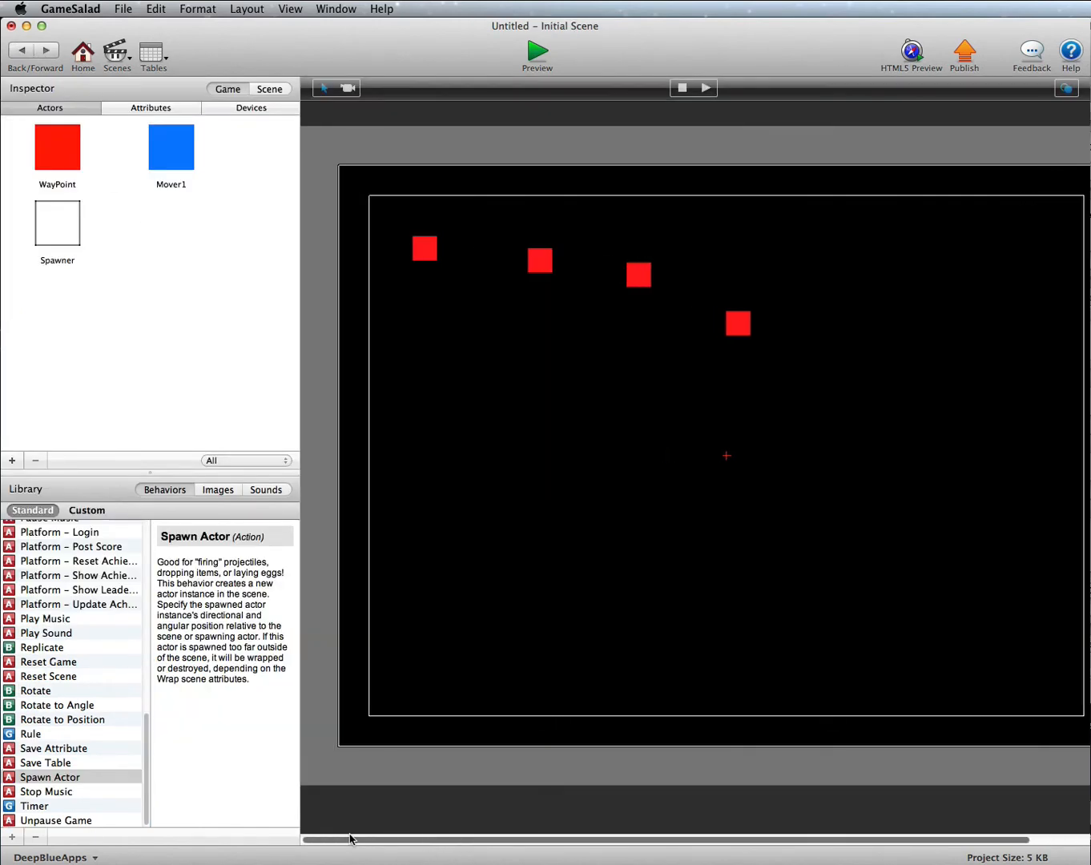
left_click_drag(57, 233, 322, 153)
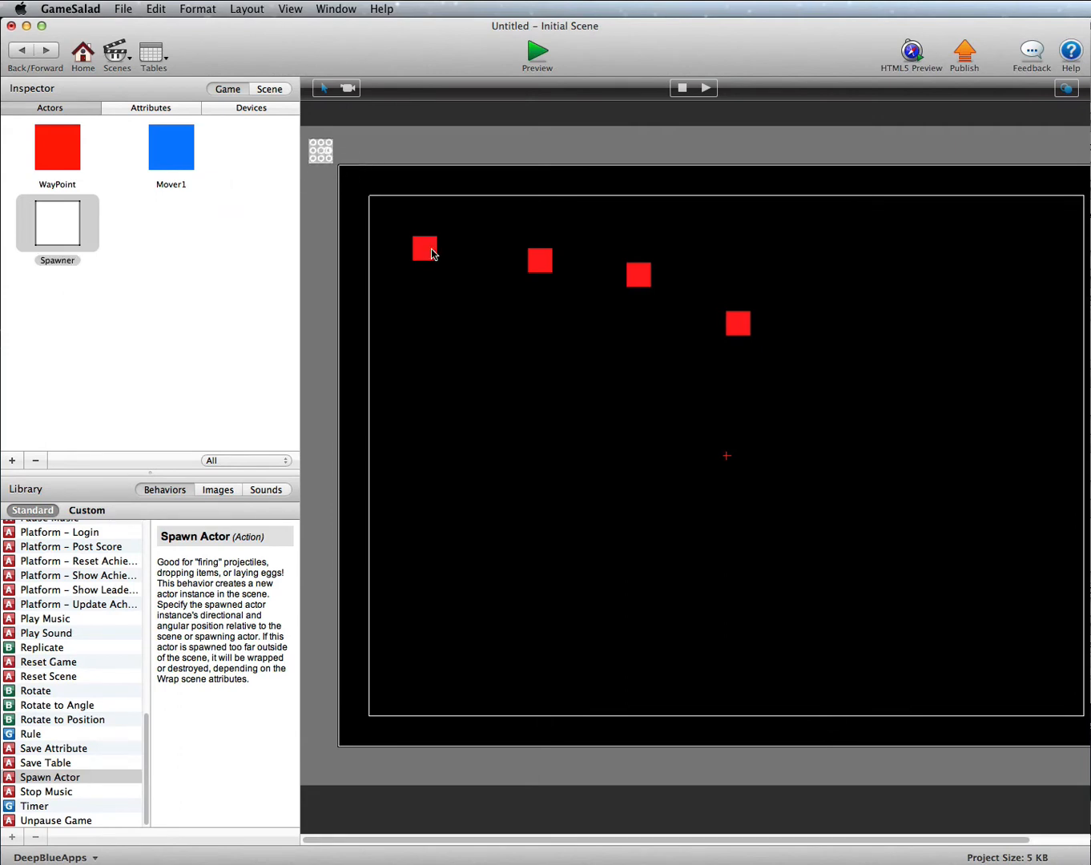
Shift the two leftmost waypoints slightly up and left in the scene, and preview the game.
left_click_drag(428, 250, 399, 220)
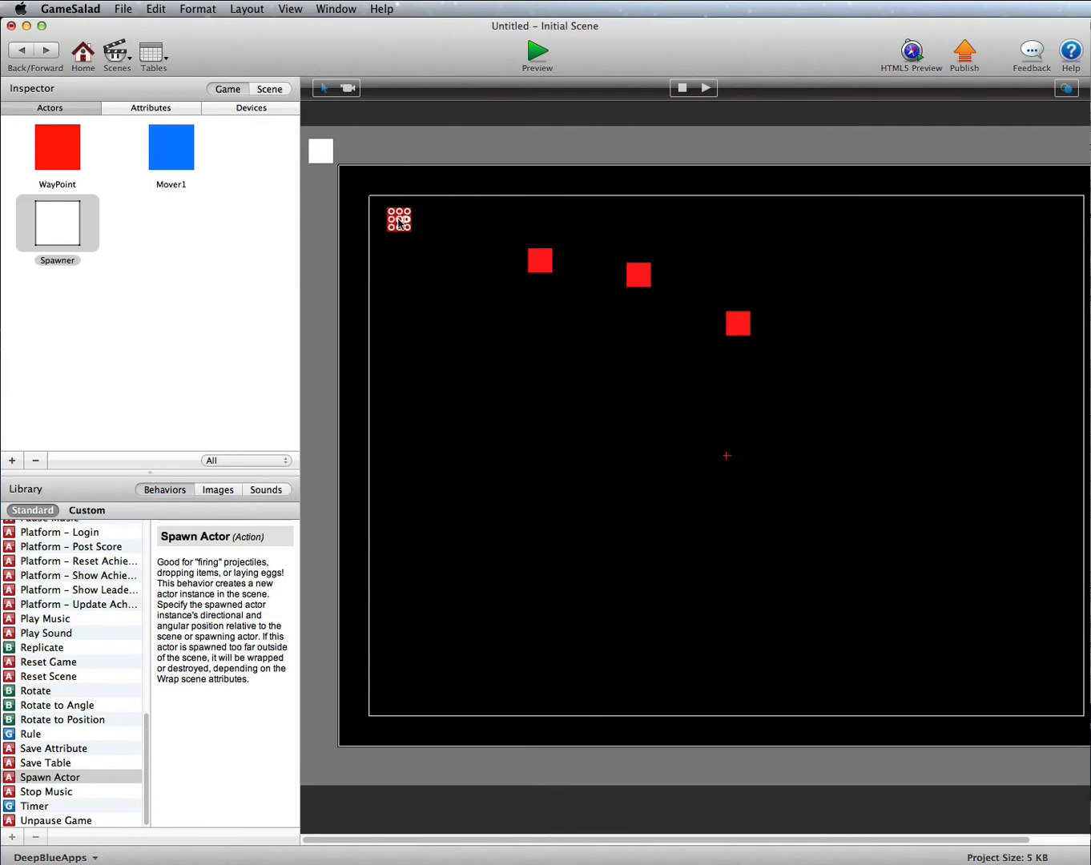
left_click(541, 263)
left_click_drag(541, 264, 511, 254)
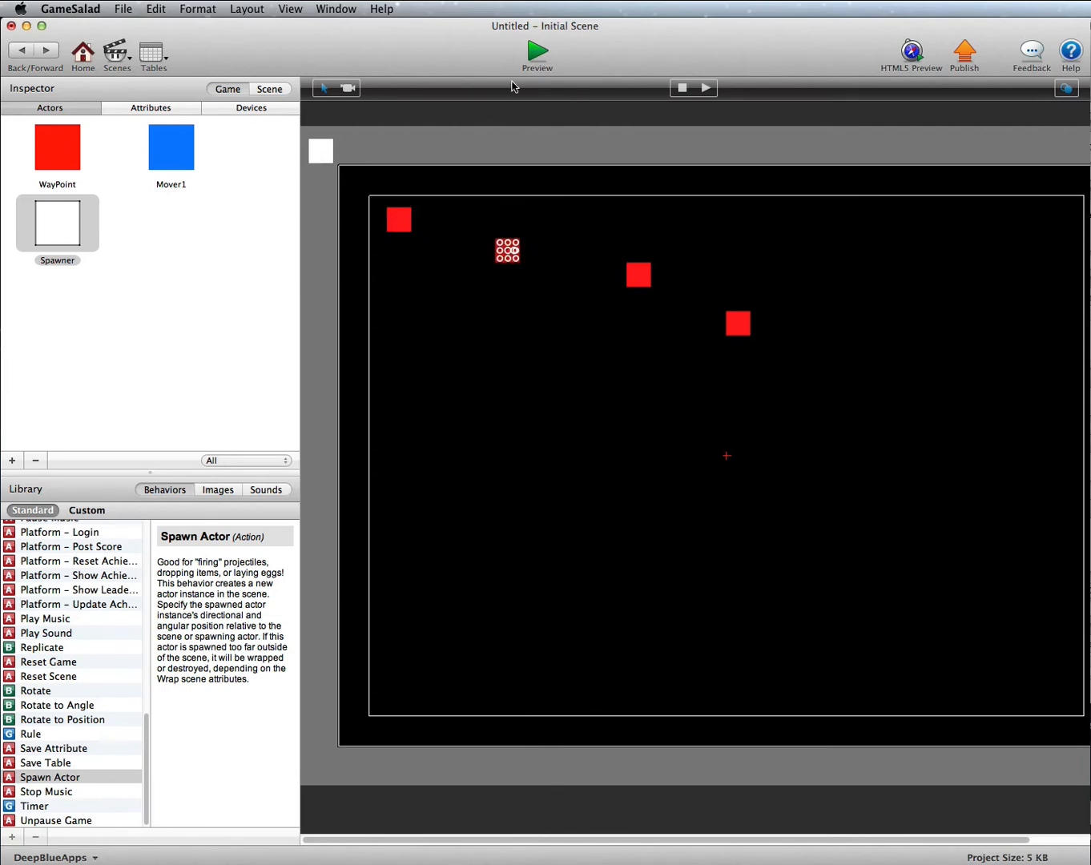
left_click(537, 53)
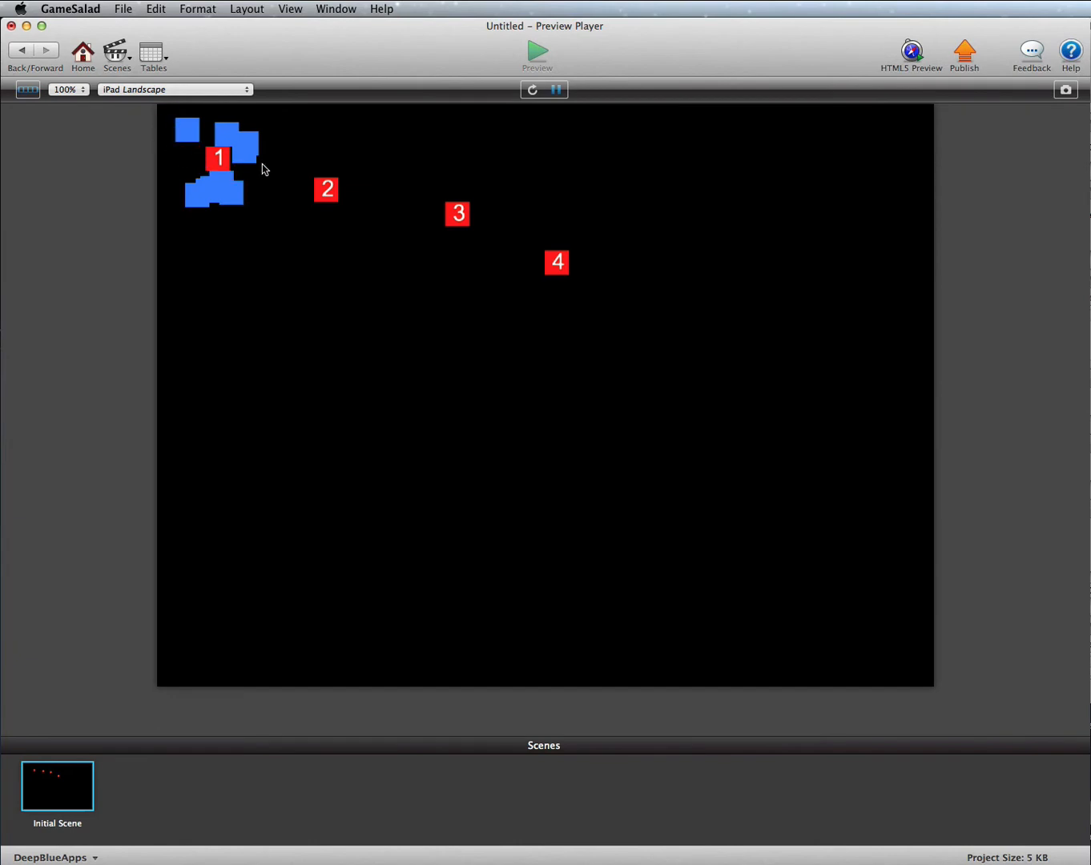
Leave the preview, open the Mover1 actor for editing and add a second rule below the existing one.
left_click(20, 49)
double_click(160, 140)
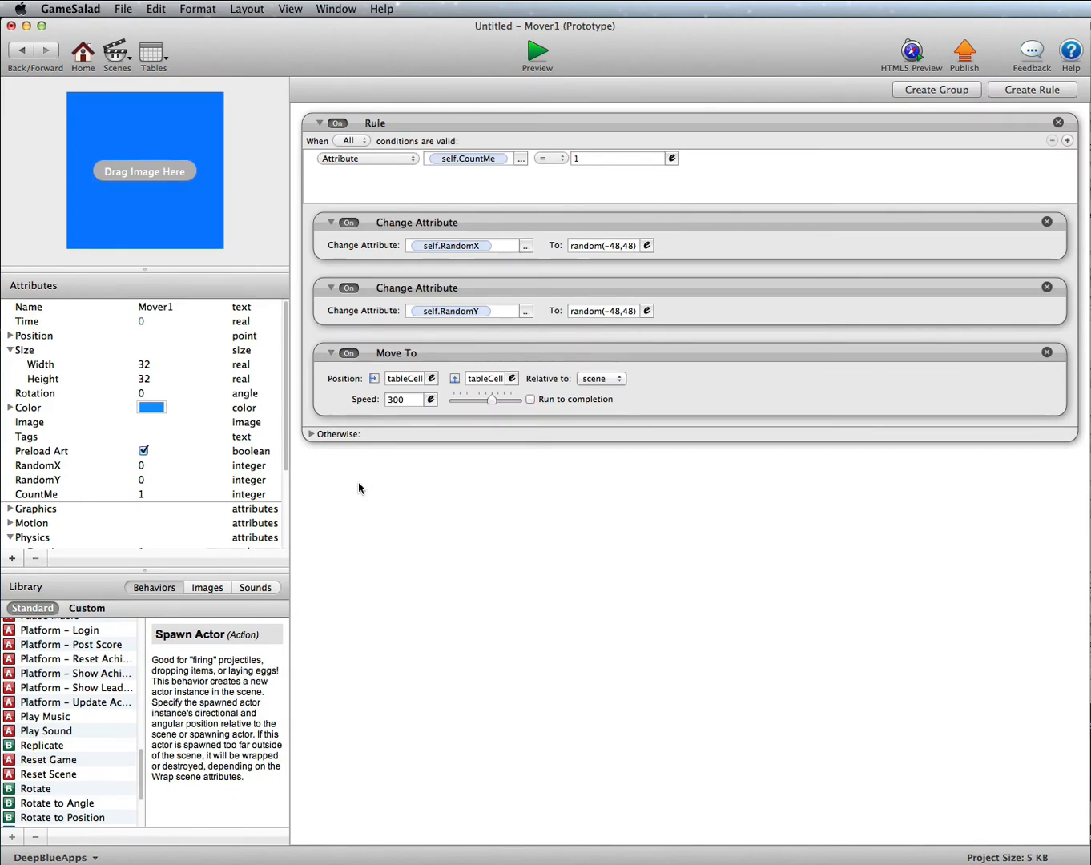
left_click(1004, 92)
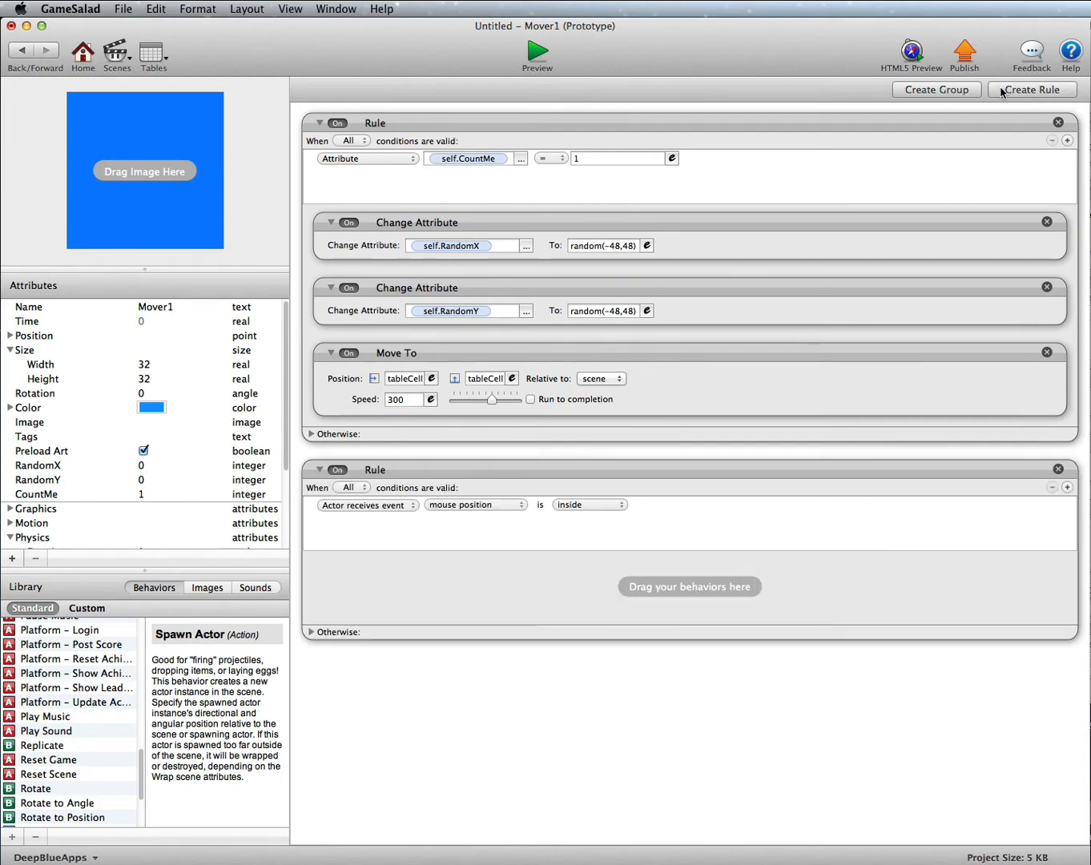
scroll(47, 738, "down", 3)
left_click(33, 734)
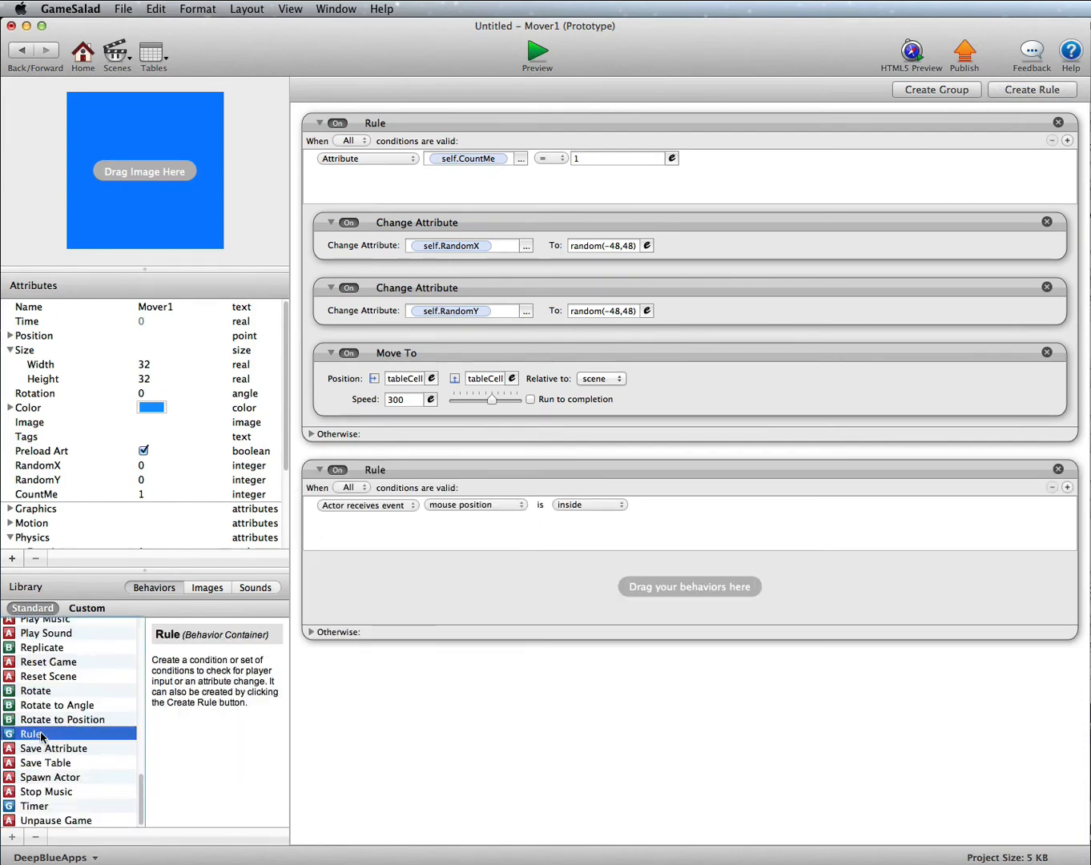
Make the new rule's condition an Attribute condition that compares self.Position.X.
left_click(396, 506)
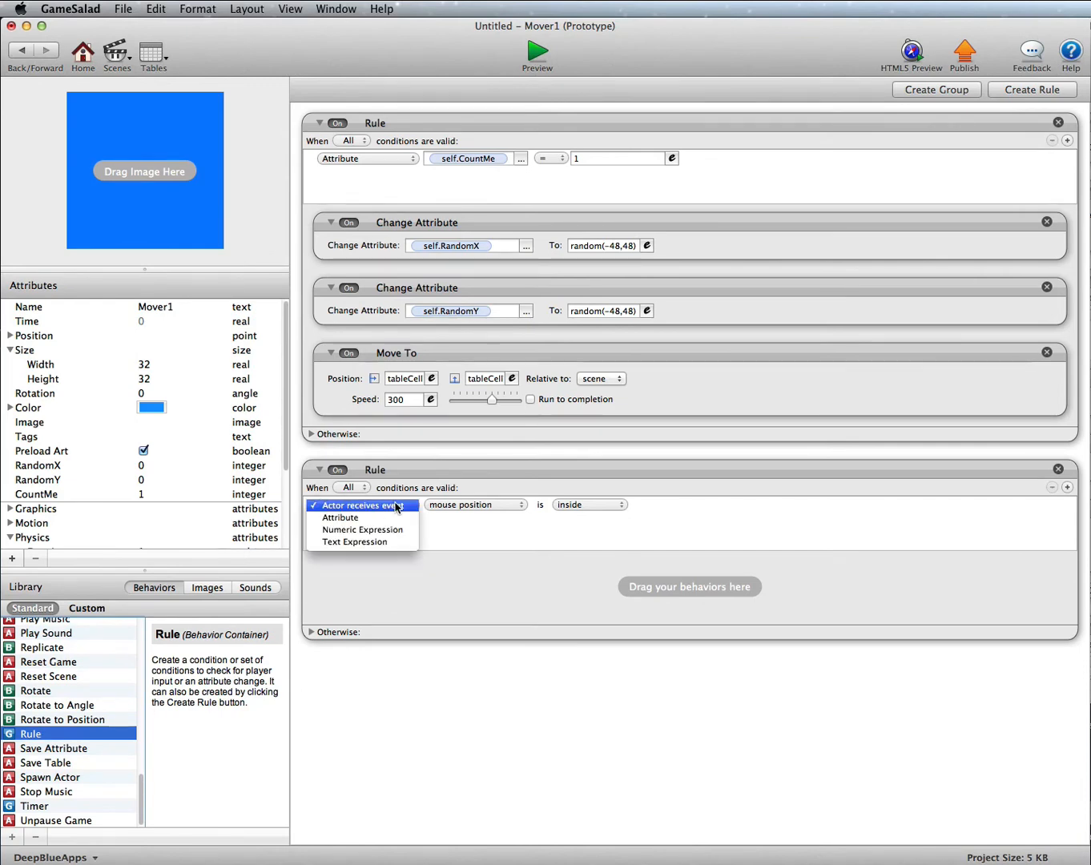
left_click(396, 518)
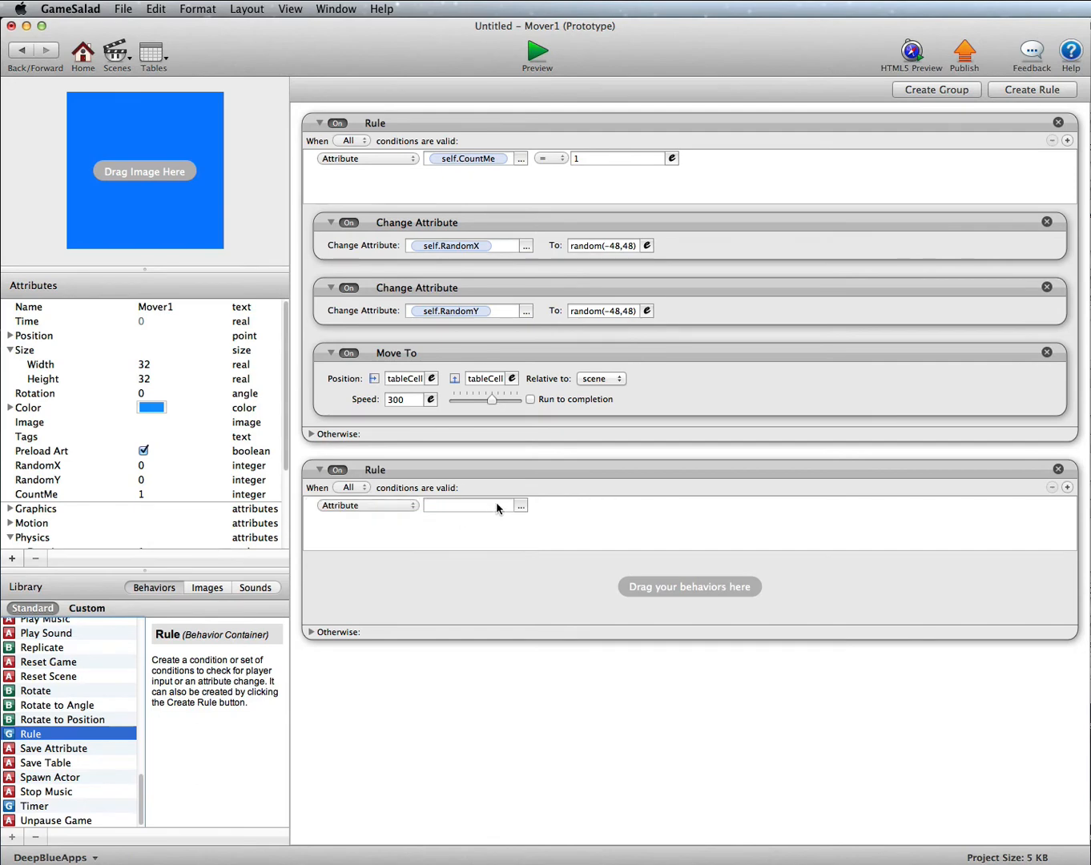
left_click(521, 505)
left_click(532, 545)
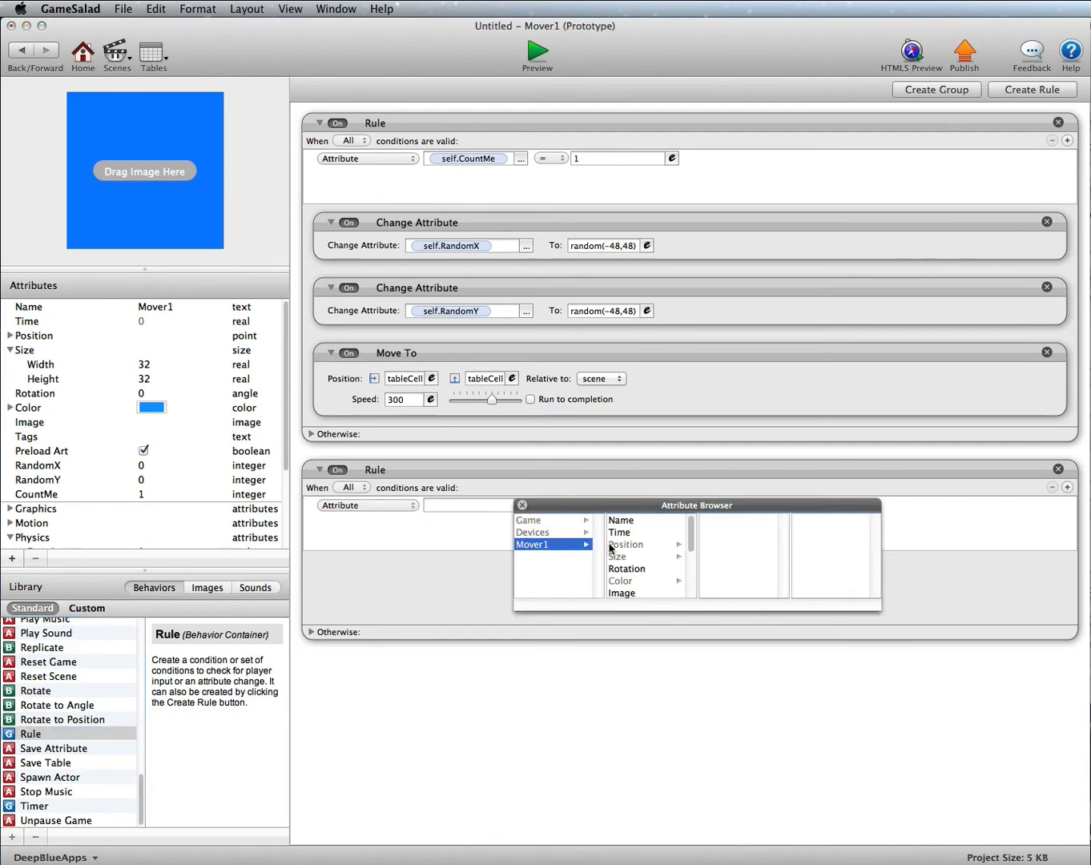
left_click(673, 544)
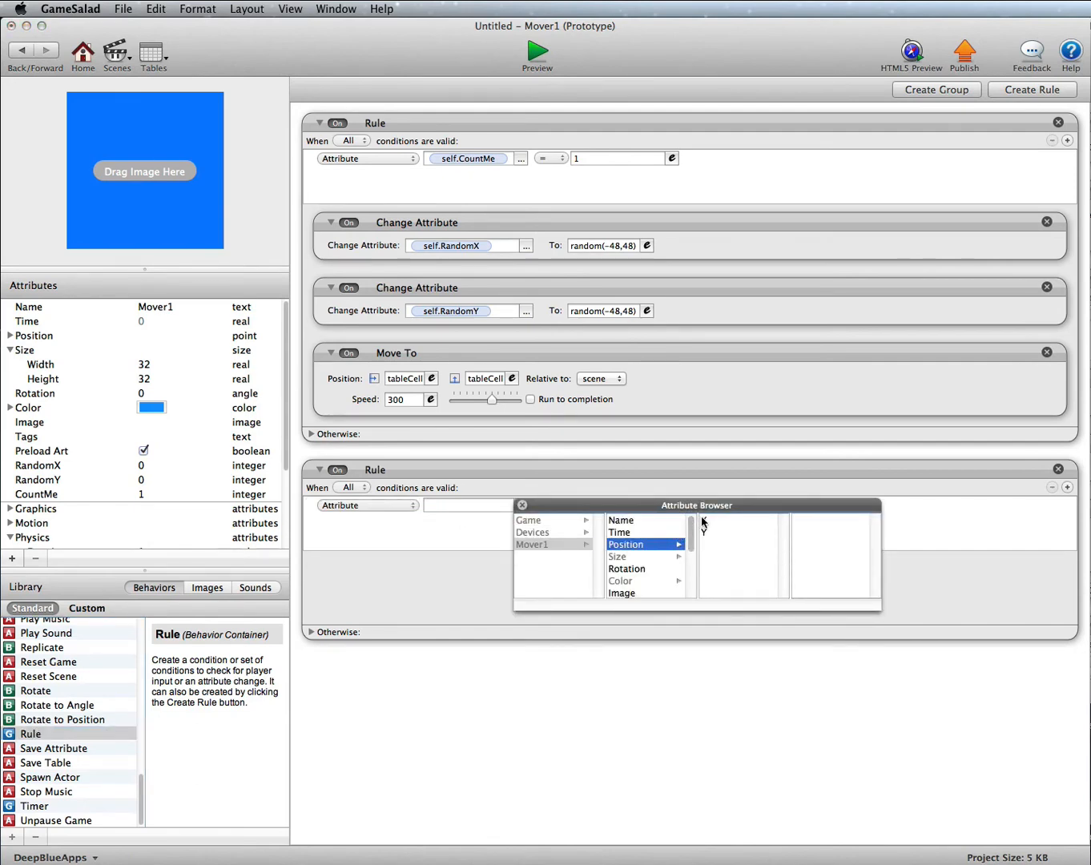
left_click(704, 520)
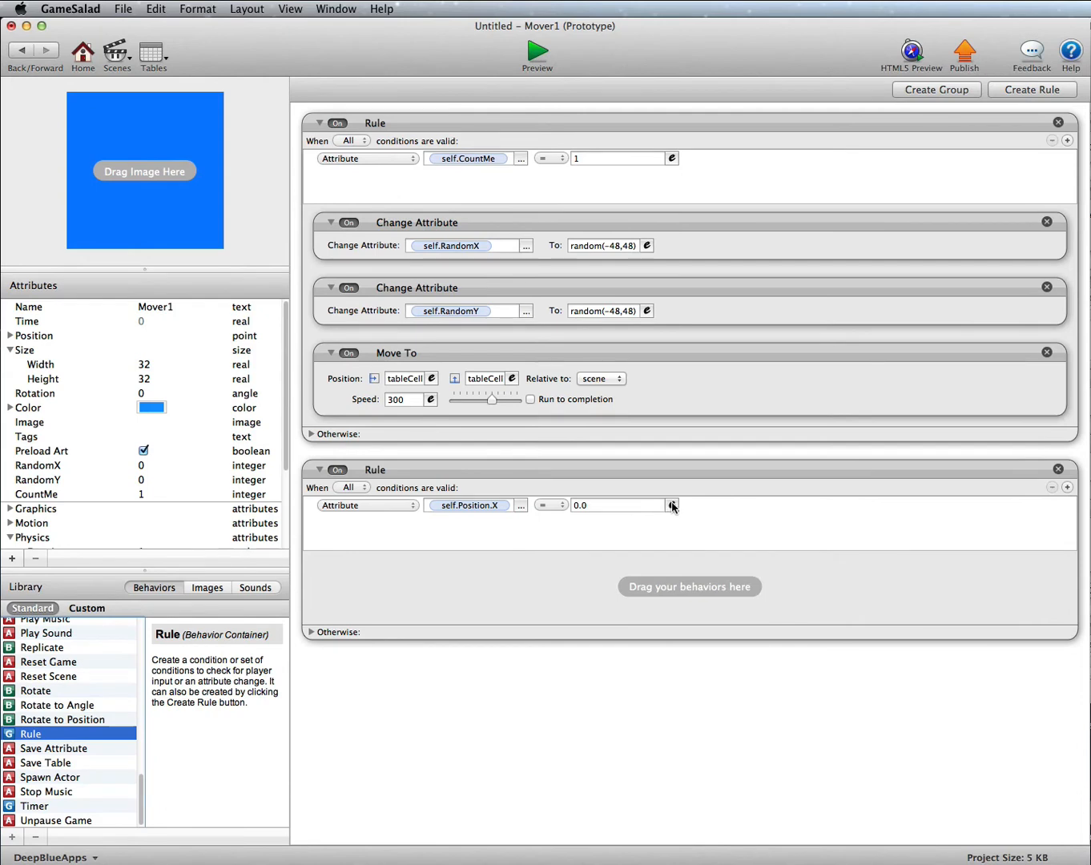
Insert the tableCellValue function as the Position.X condition's comparison value, with the game's WayPoints table as its table argument.
left_click(673, 505)
left_click(684, 532)
scroll(704, 776, "down", 4)
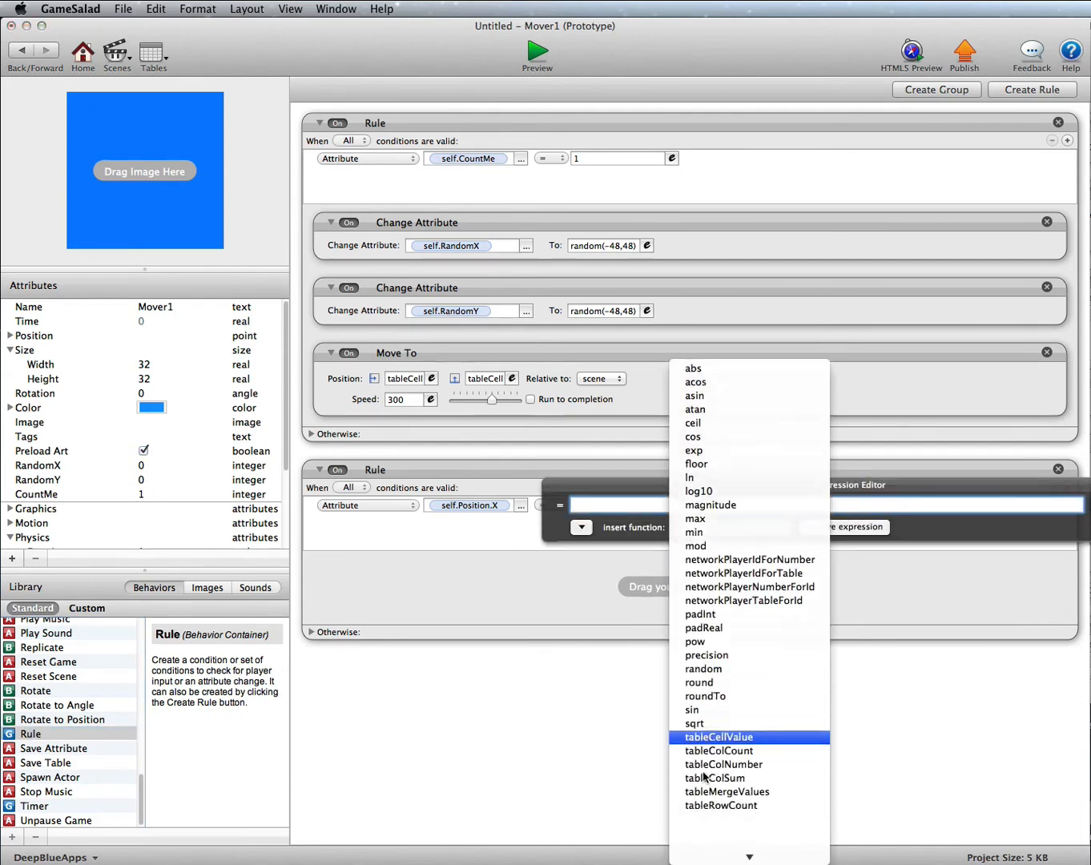
scroll(703, 776, "down", 3)
left_click(711, 656)
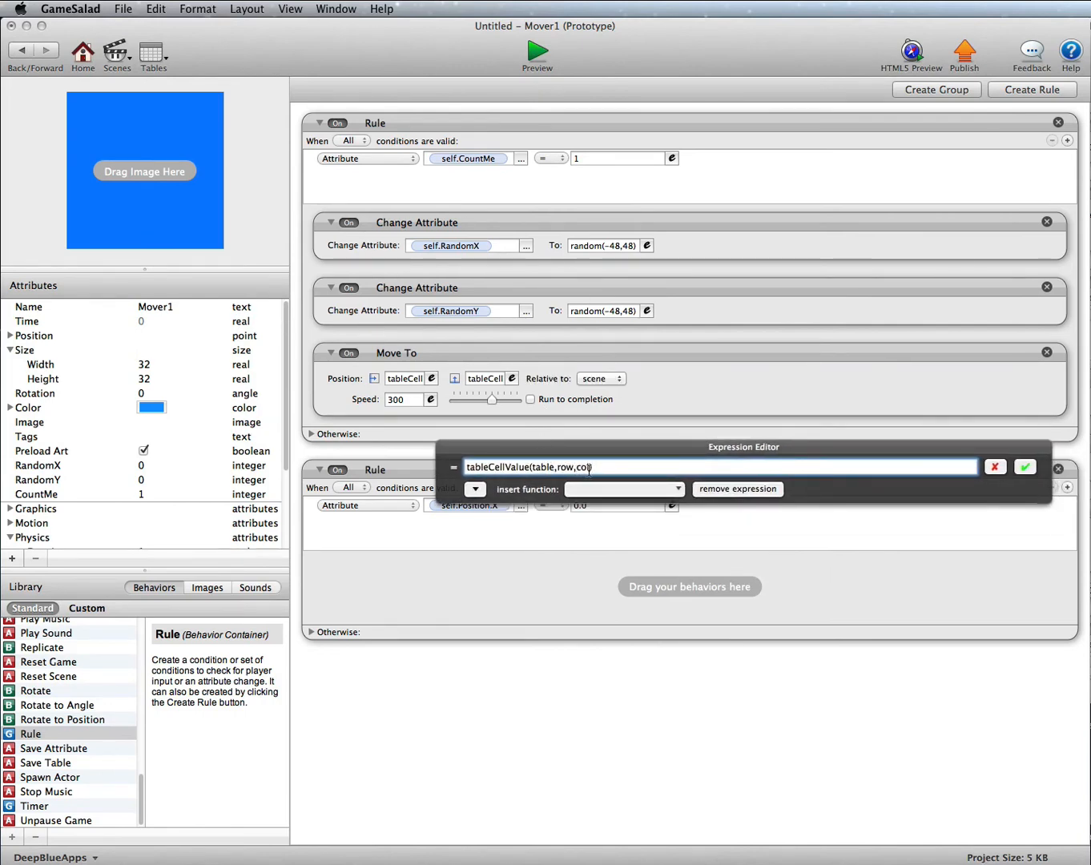
left_click_drag(590, 468, 535, 470)
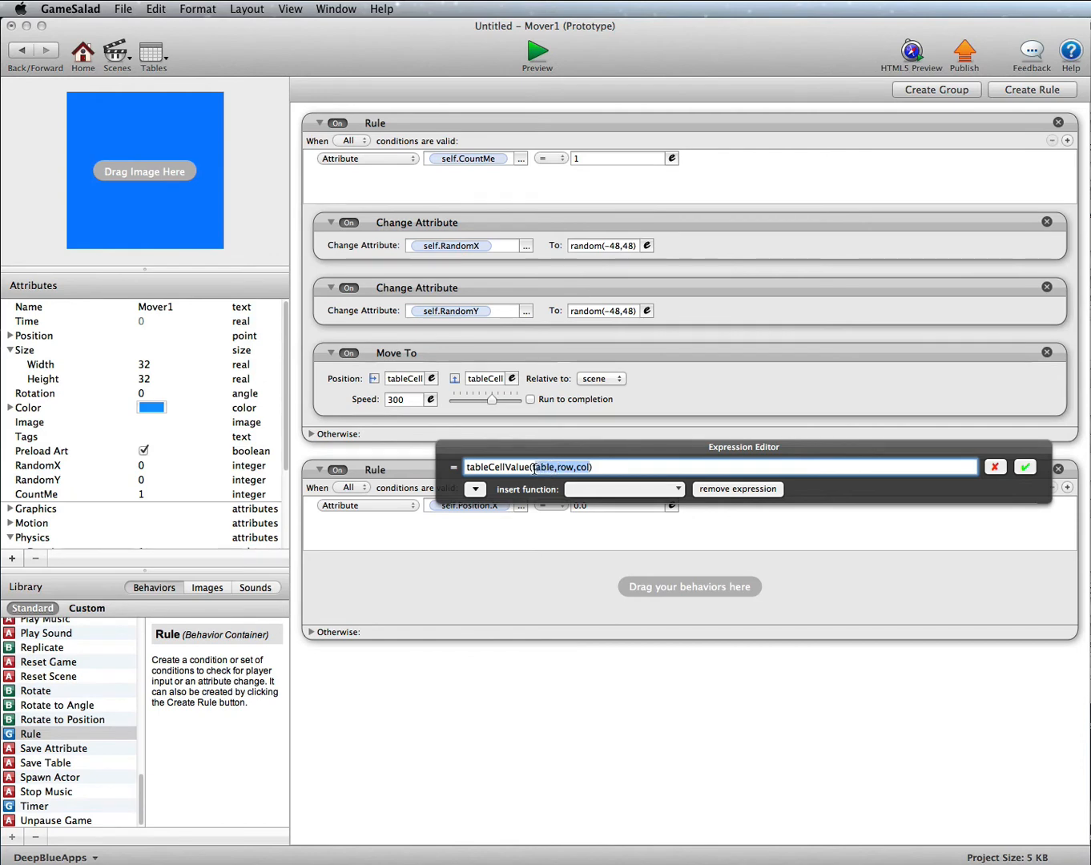
left_click(476, 489)
scroll(617, 553, "down", 5)
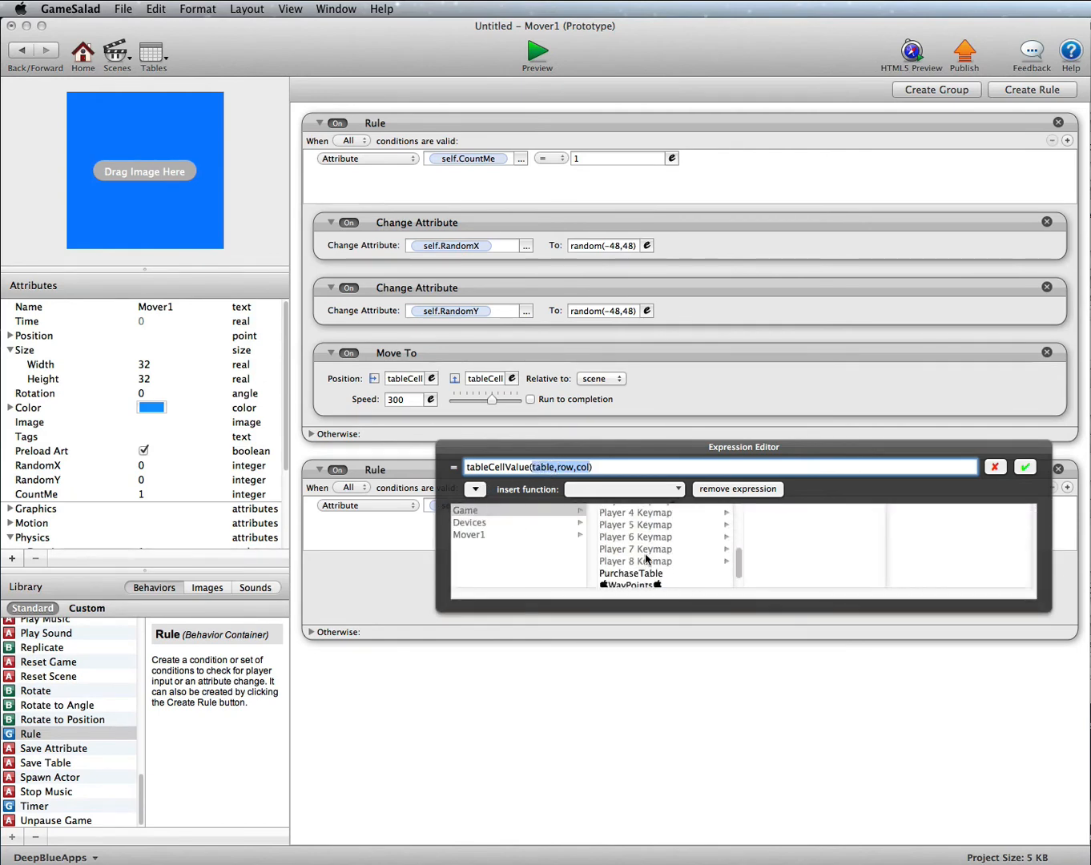
left_click(642, 570)
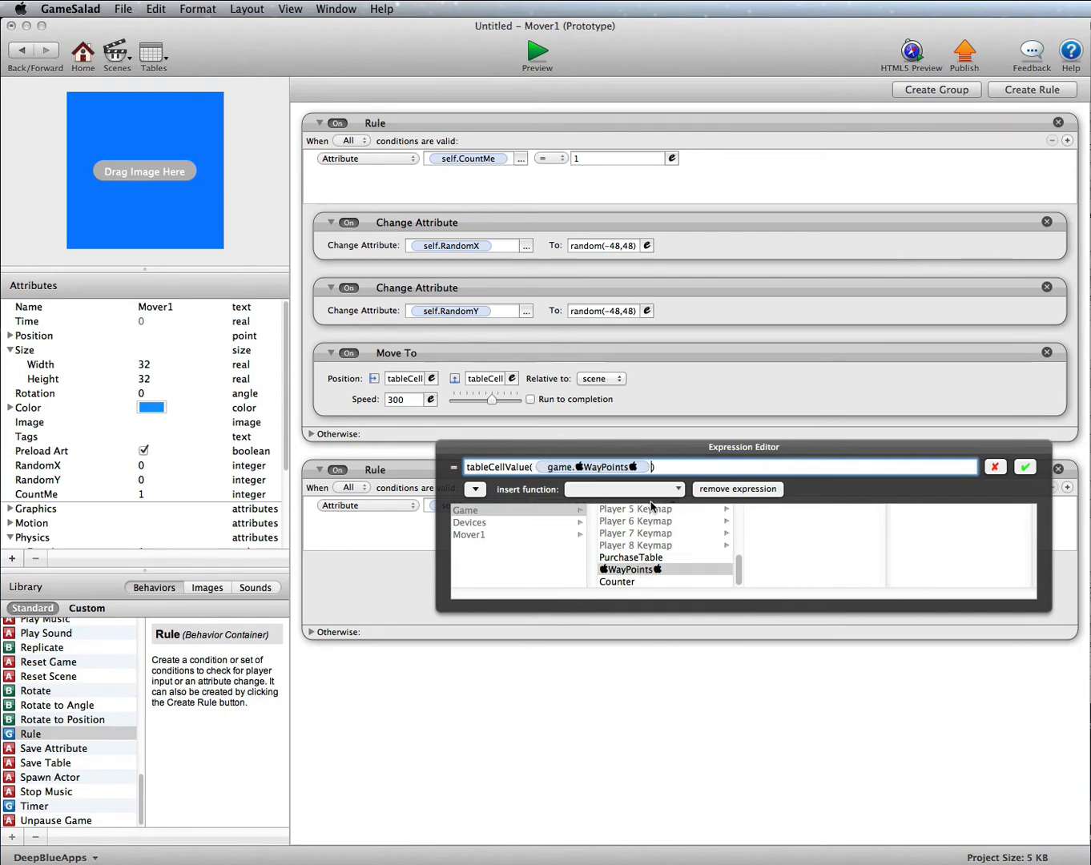
Complete the Position.X expression with row self.CountMe, column 1 and an added self.RandomX, and accept it.
left_click(540, 533)
scroll(637, 551, "down", 4)
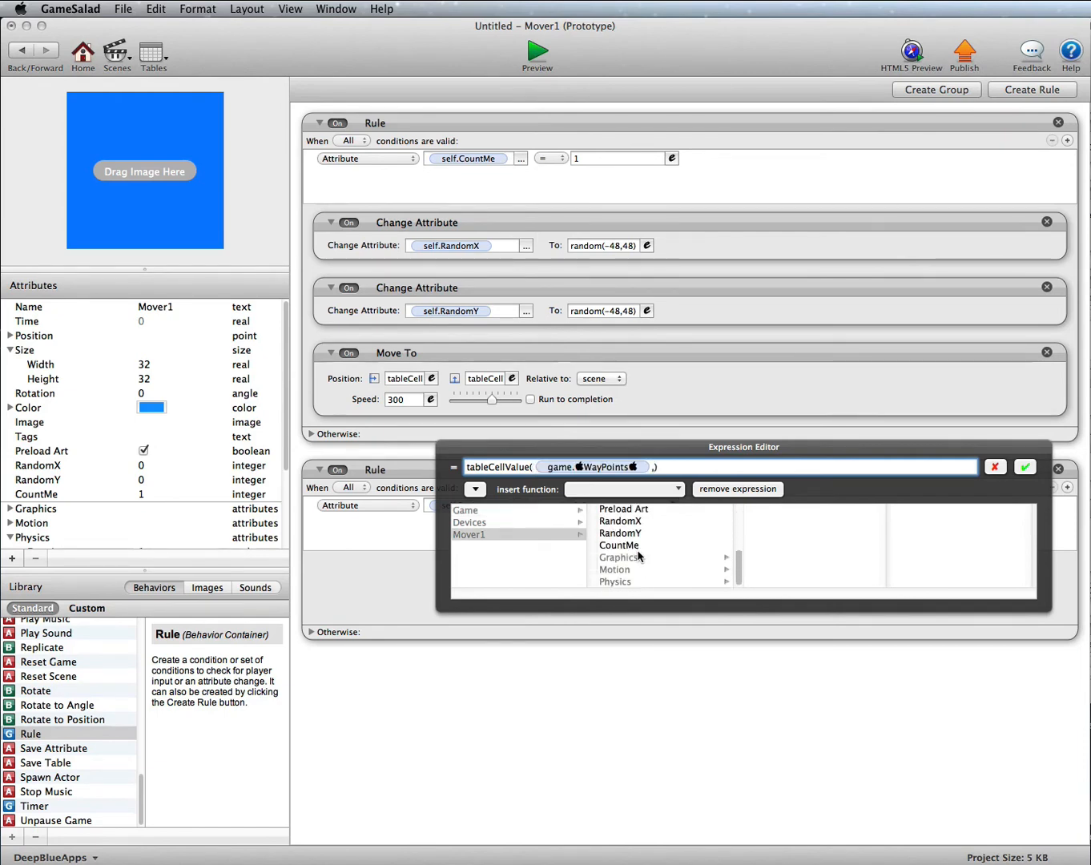
left_click(632, 546)
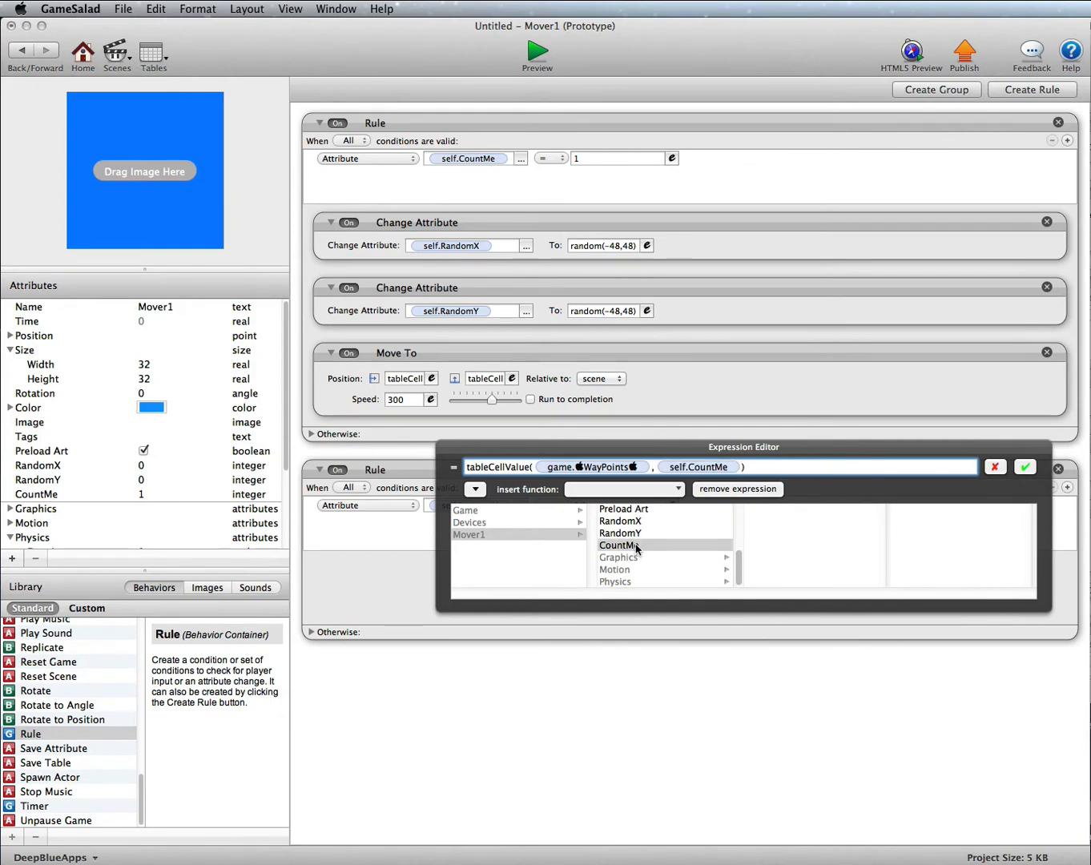
type(",1")
left_click(637, 521)
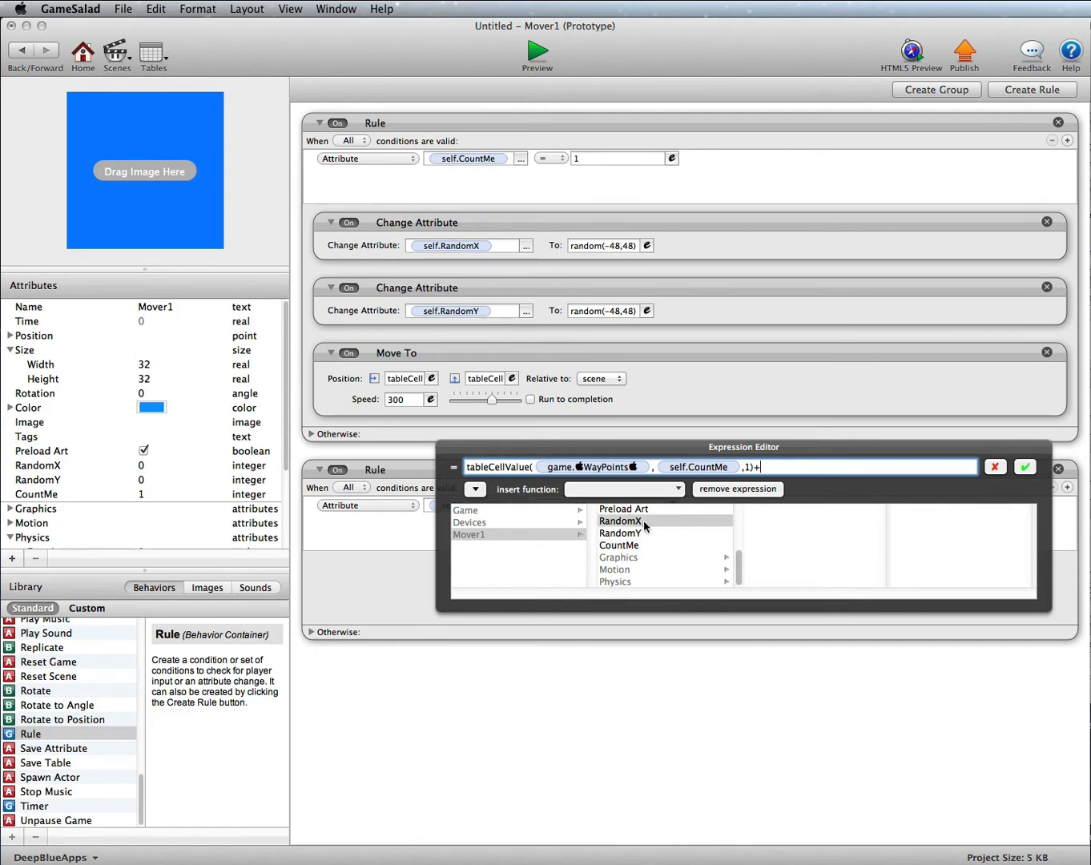
double_click(643, 522)
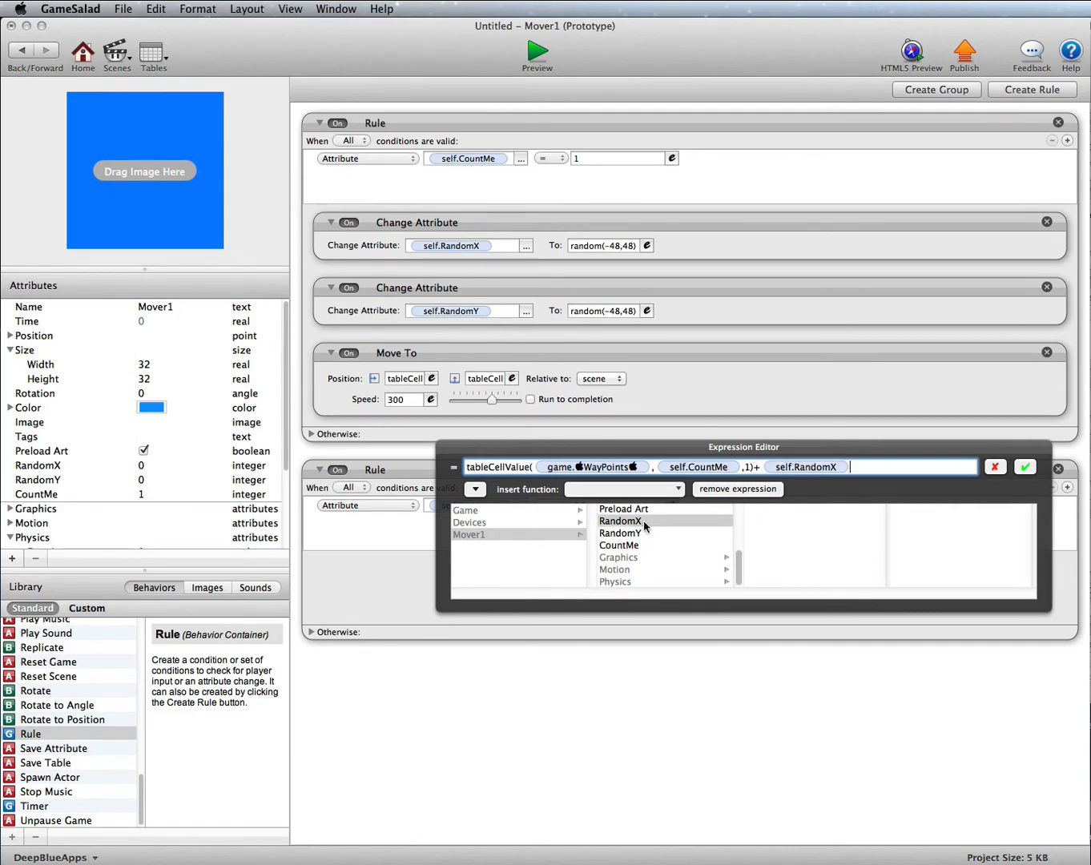
left_click(1034, 468)
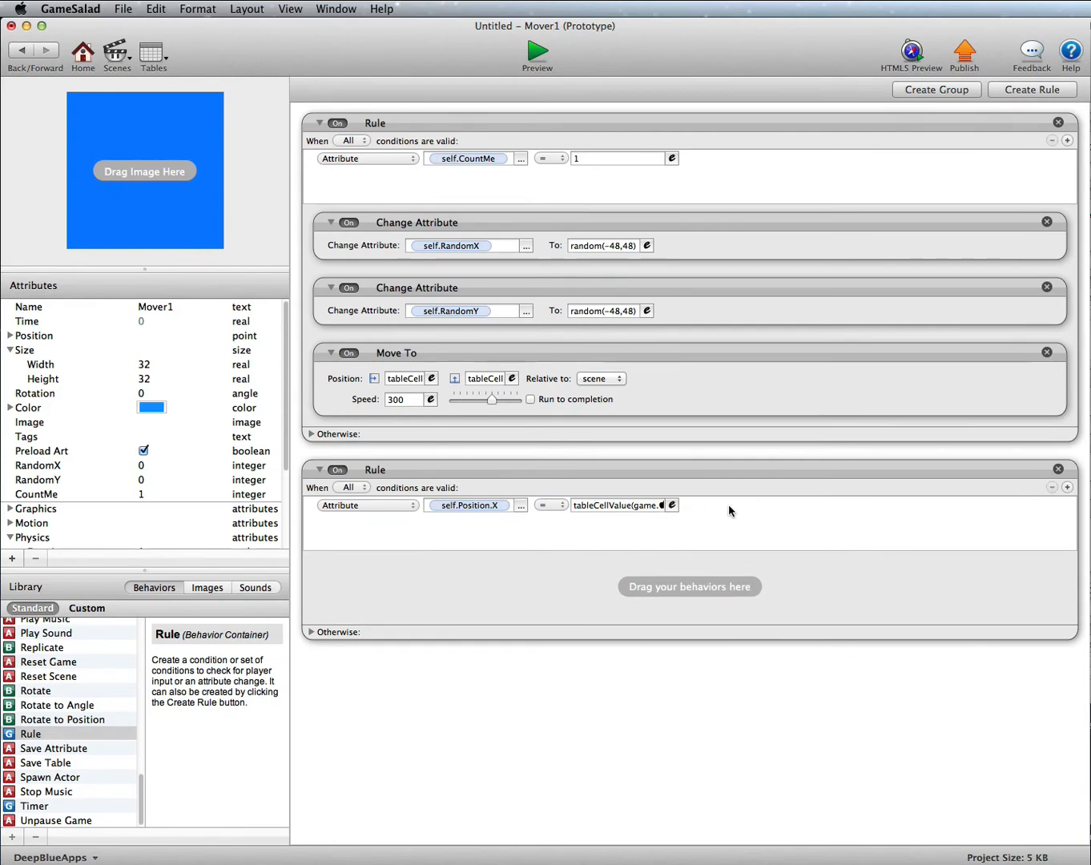
Add a second condition to the new rule, set to Attribute and comparing self.Position.Y.
left_click(1068, 488)
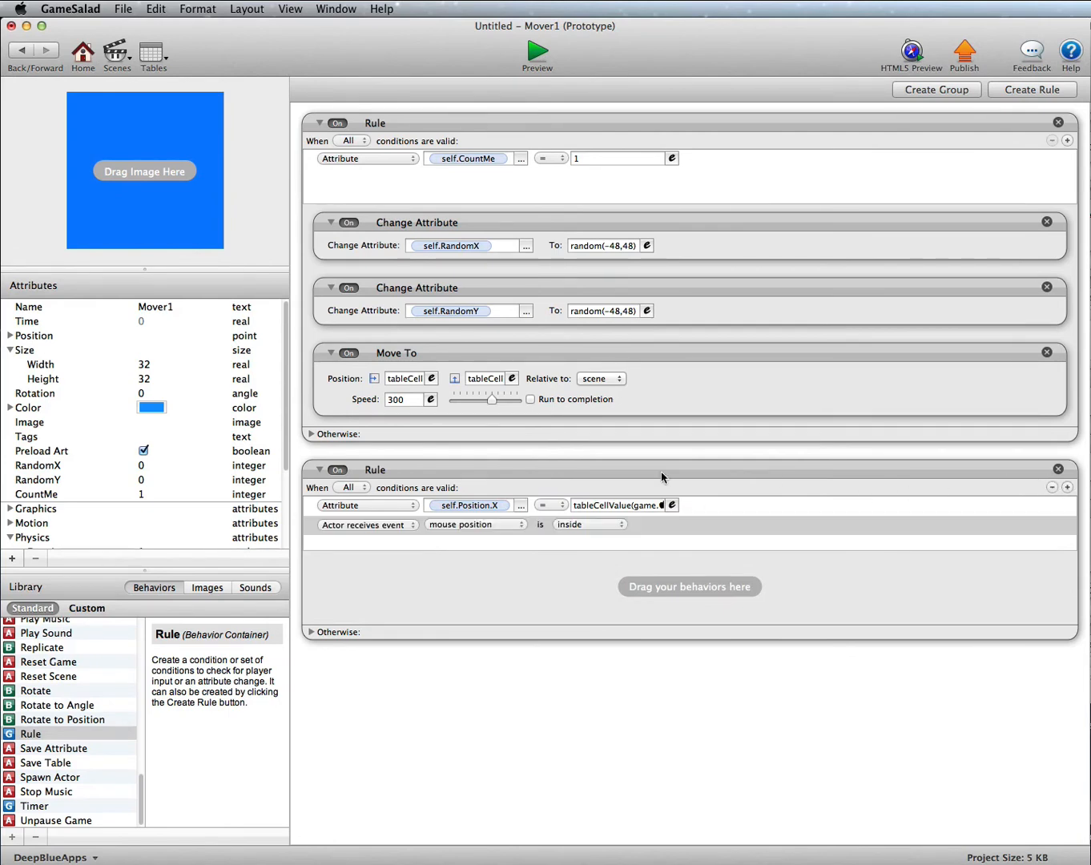
left_click(401, 527)
left_click(402, 538)
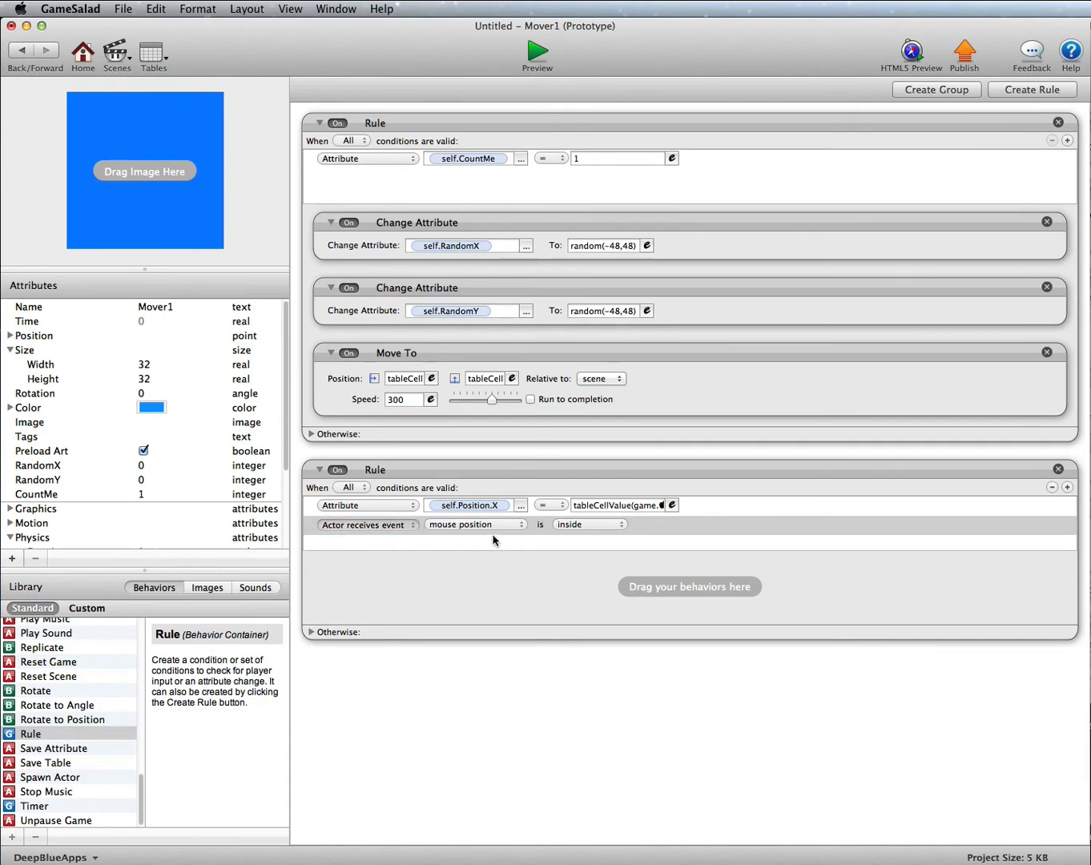
left_click(522, 525)
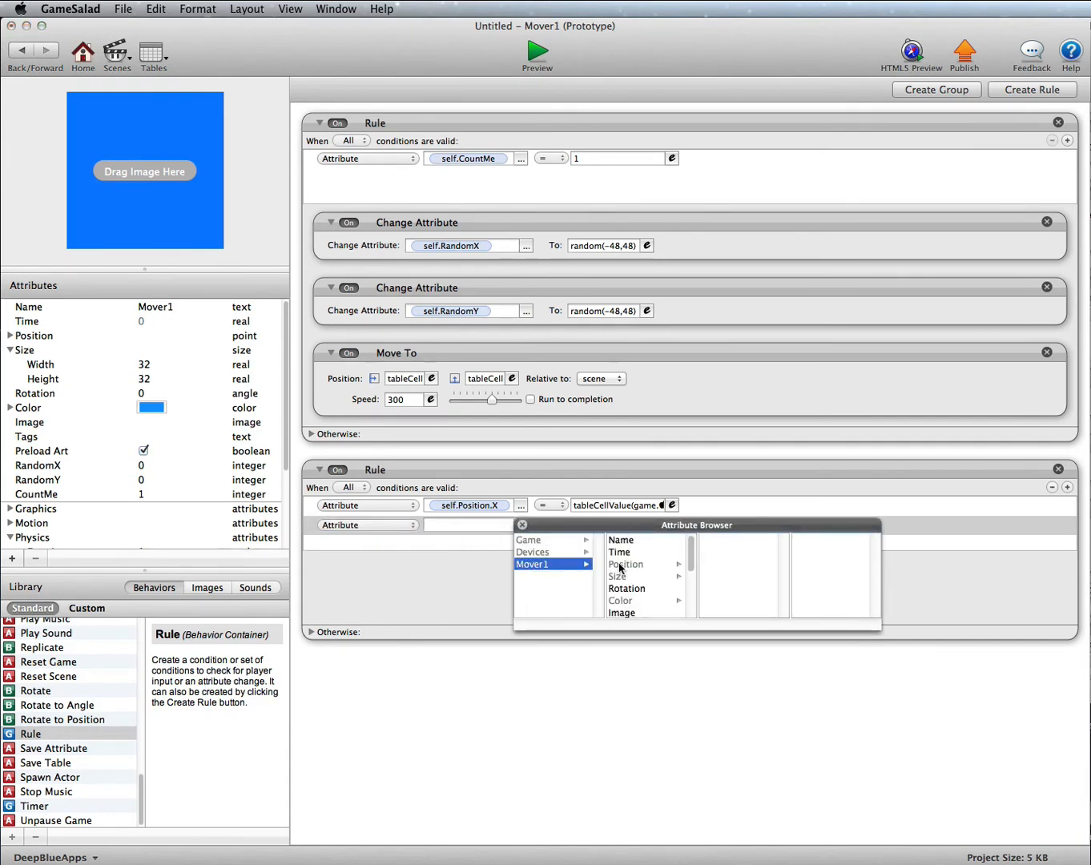
left_click(620, 566)
left_click(705, 553)
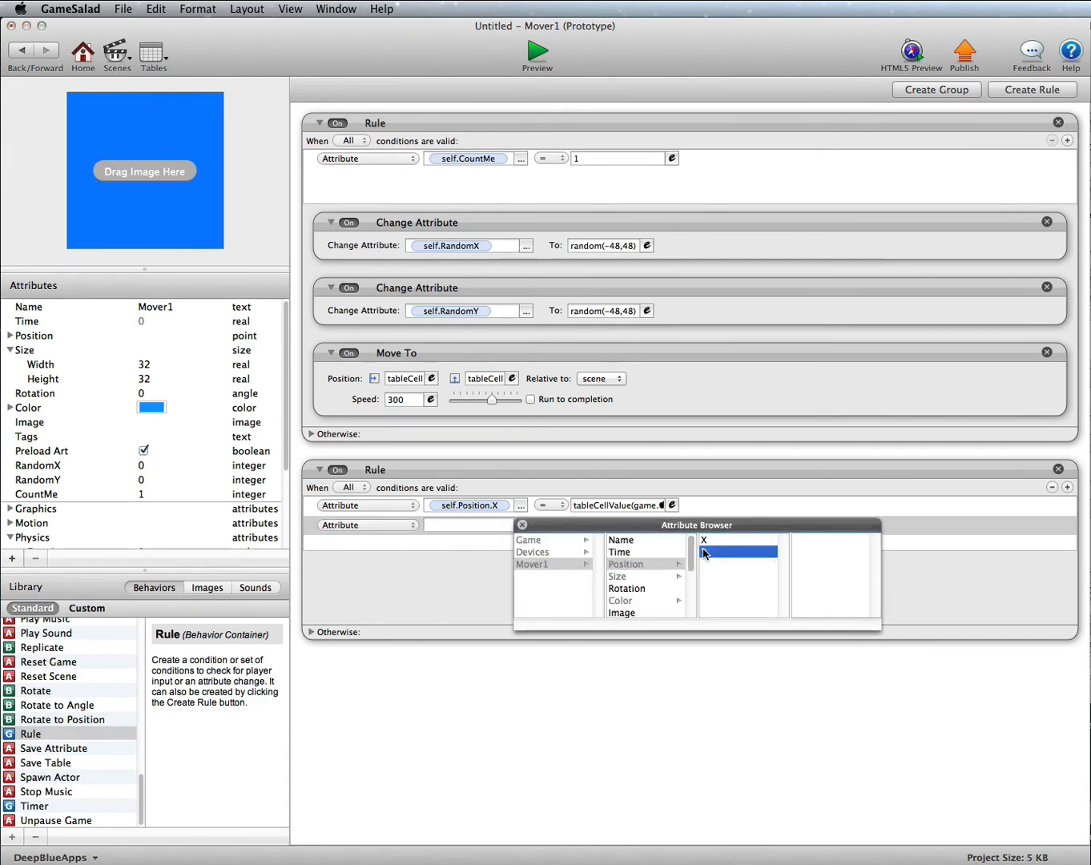
Copy the Position.X condition's tableCellValue expression into the Position.Y condition's expression.
left_click(670, 526)
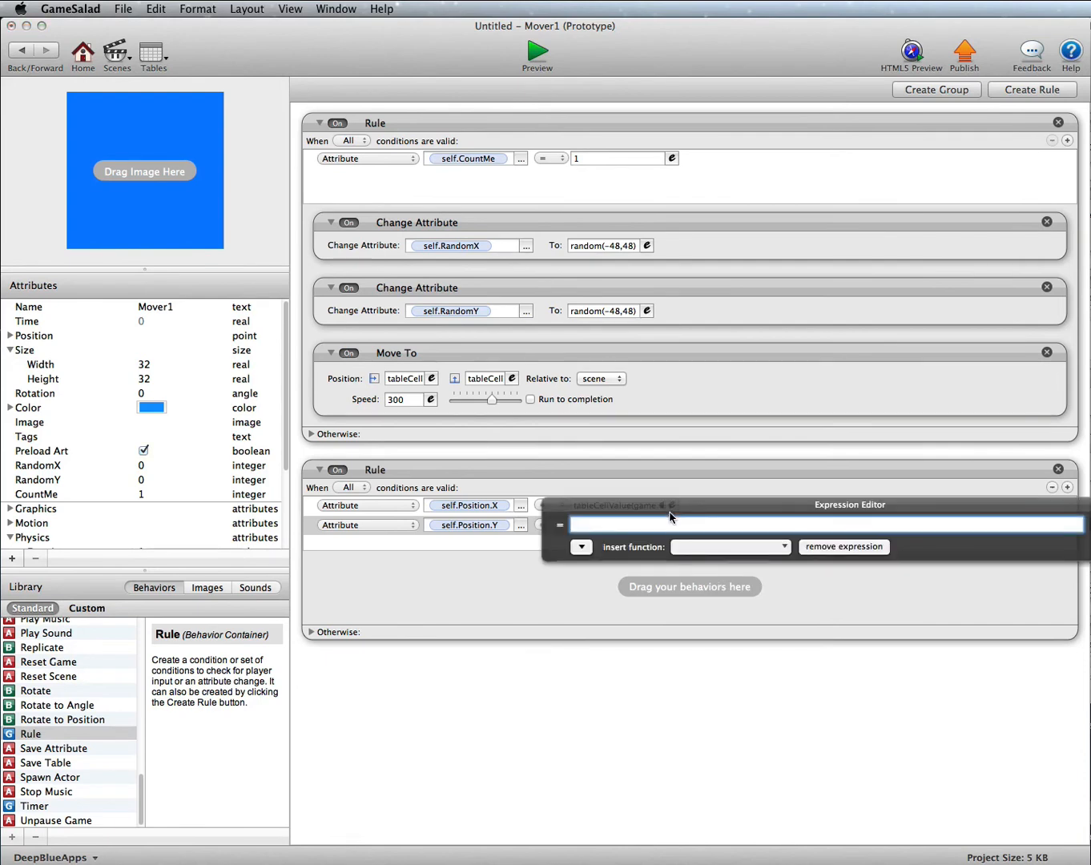
left_click(671, 505)
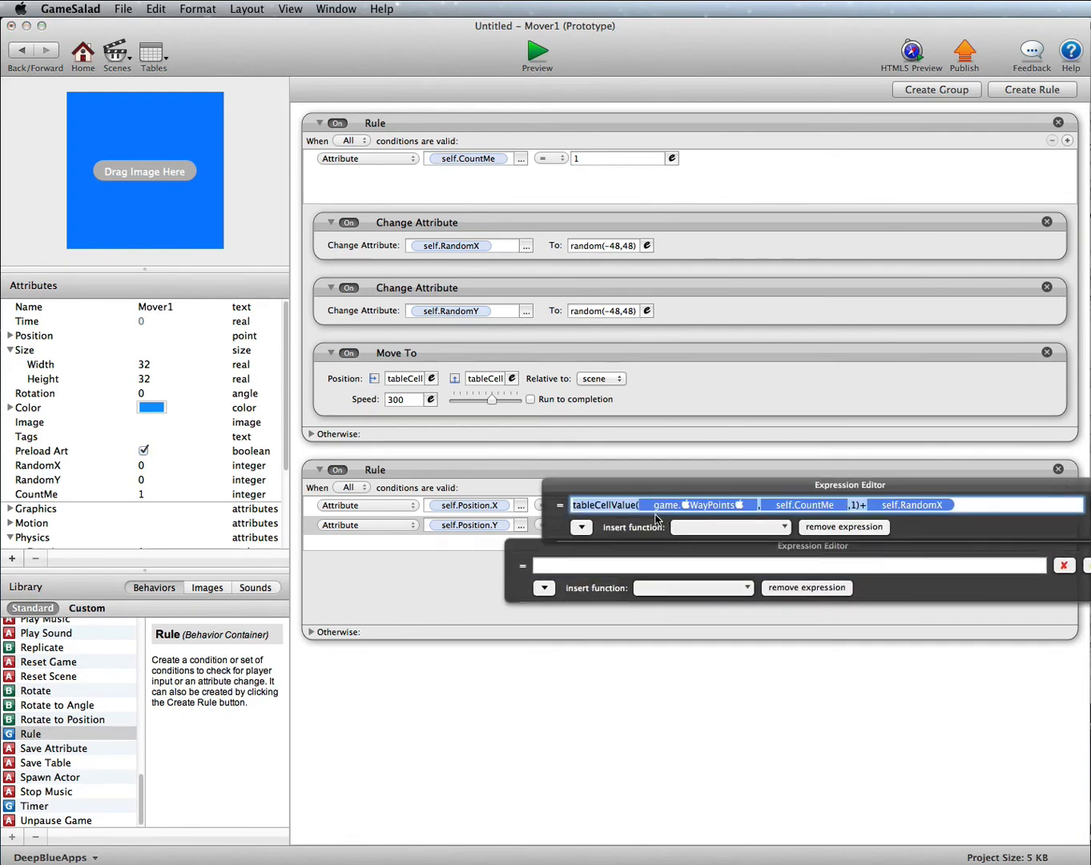
left_click_drag(660, 511, 657, 570)
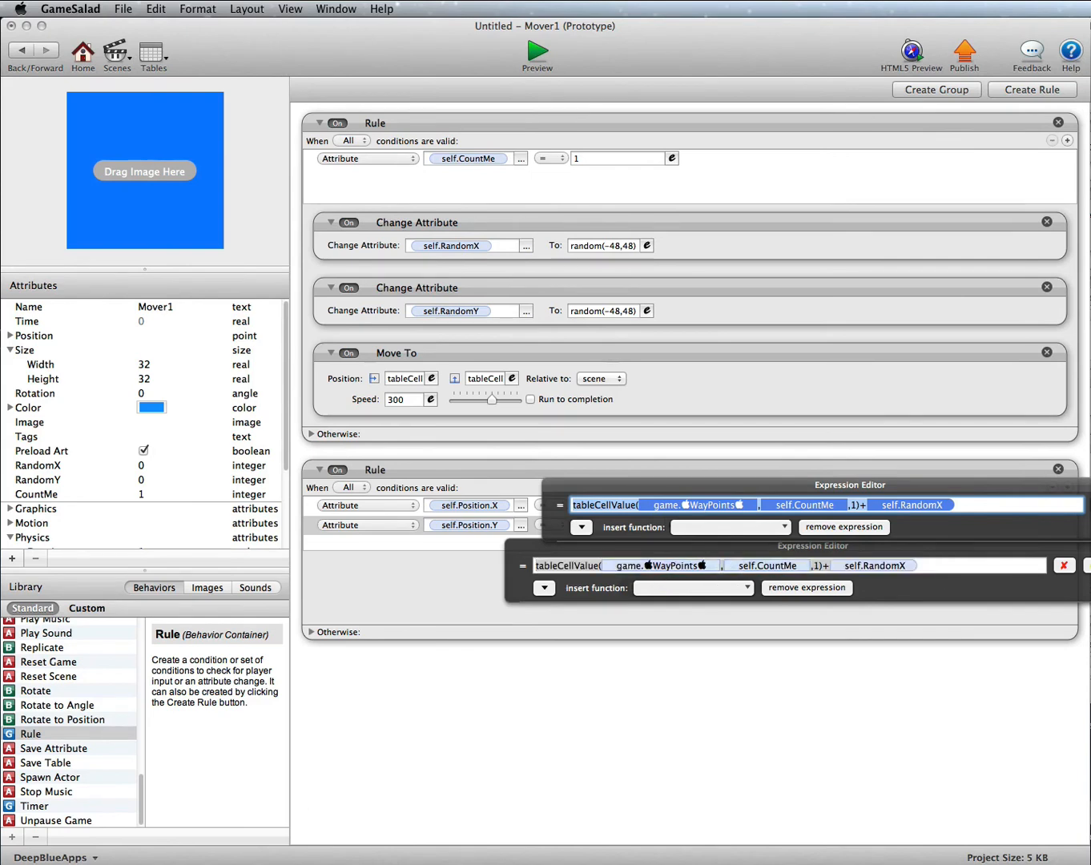
left_click(1089, 505)
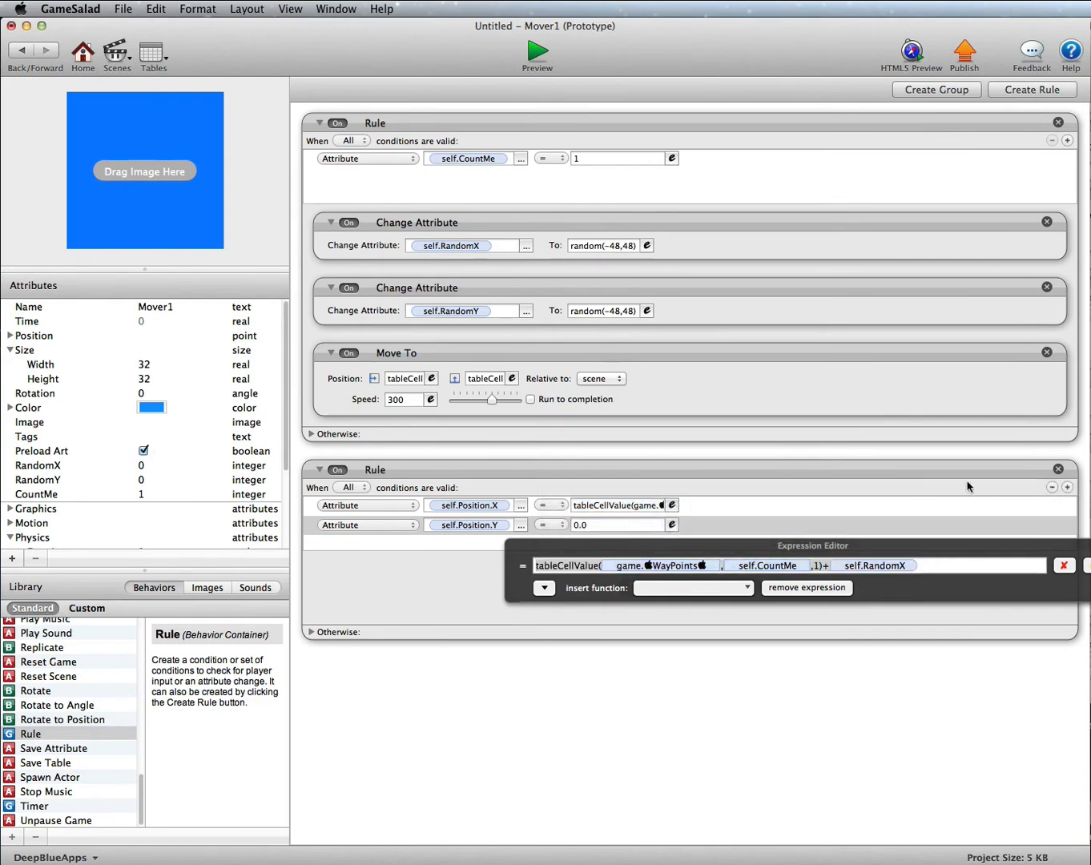
Replace self.RandomX with self.RandomY in the Position.Y condition's expression and accept it.
left_click(903, 565)
left_click(546, 590)
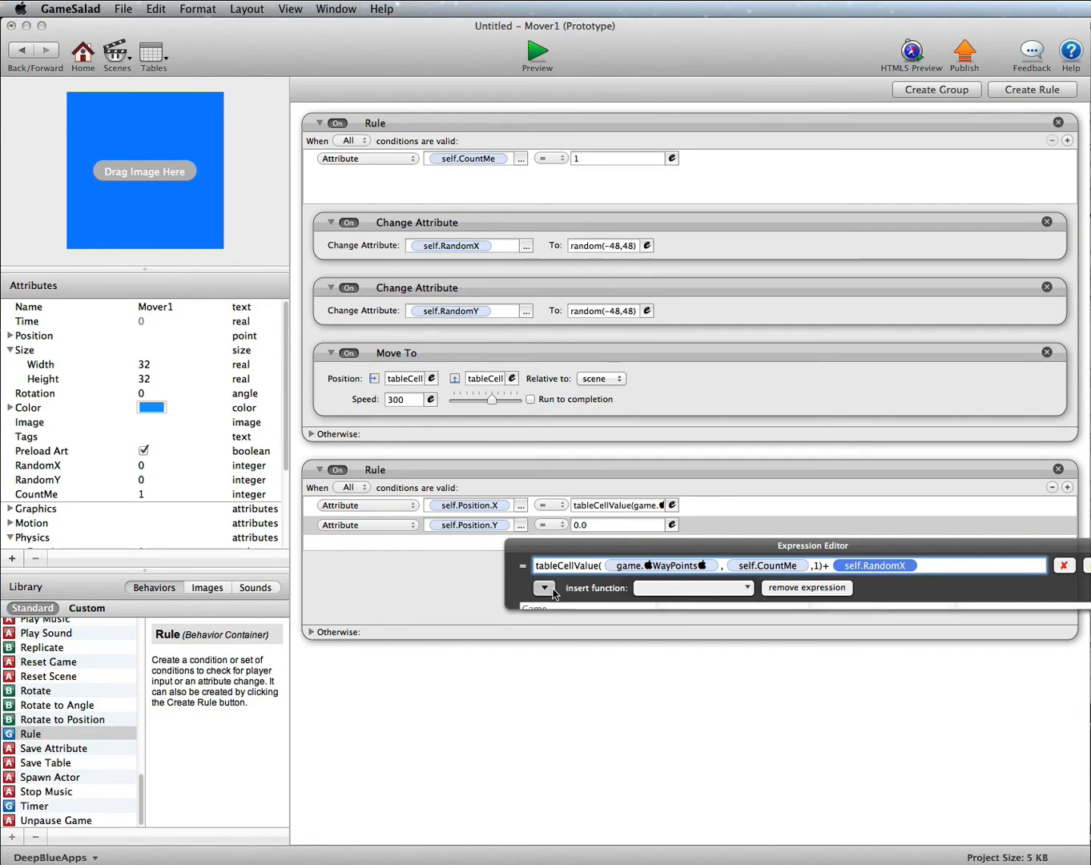
left_click(552, 633)
scroll(689, 646, "down", 4)
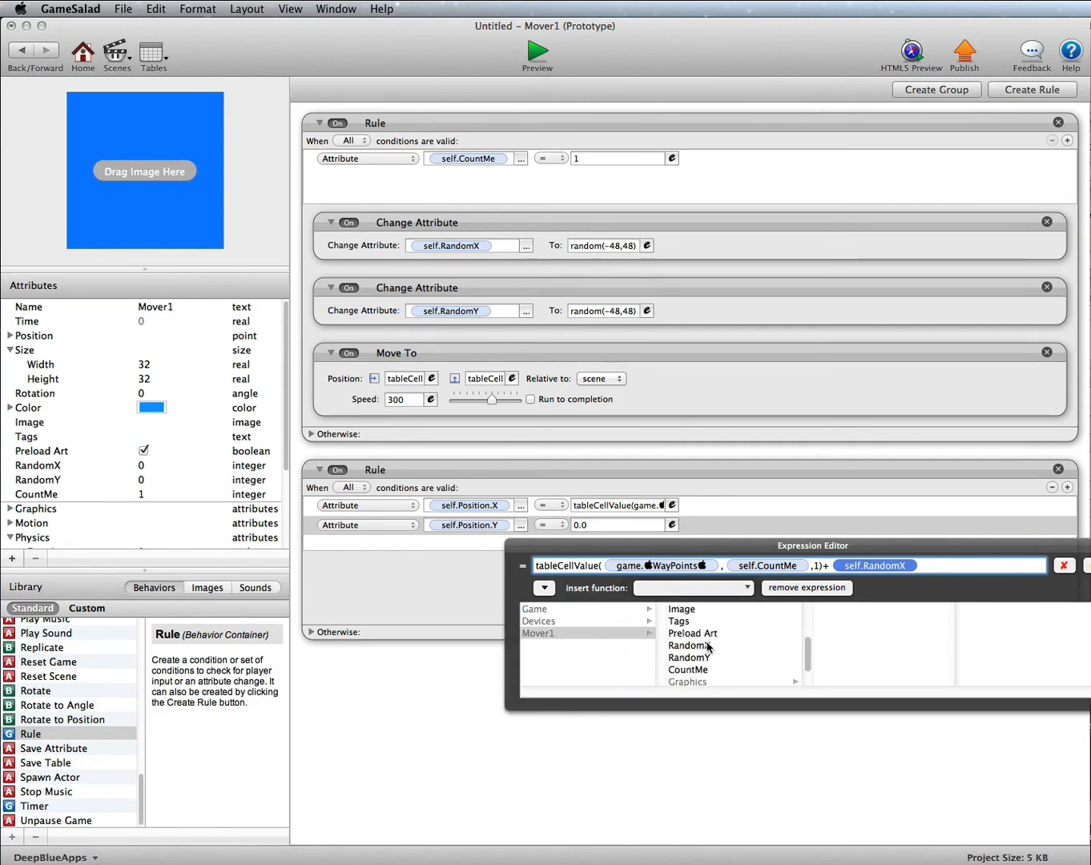
left_click(690, 658)
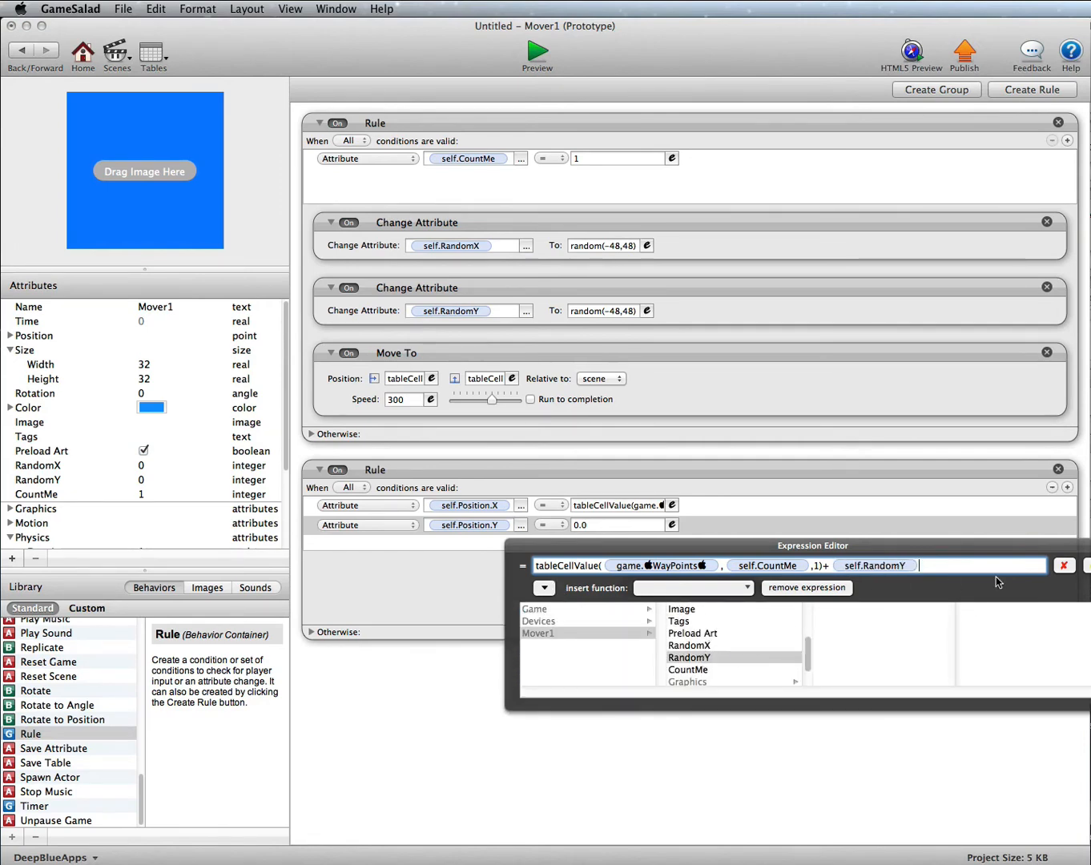
key("Return")
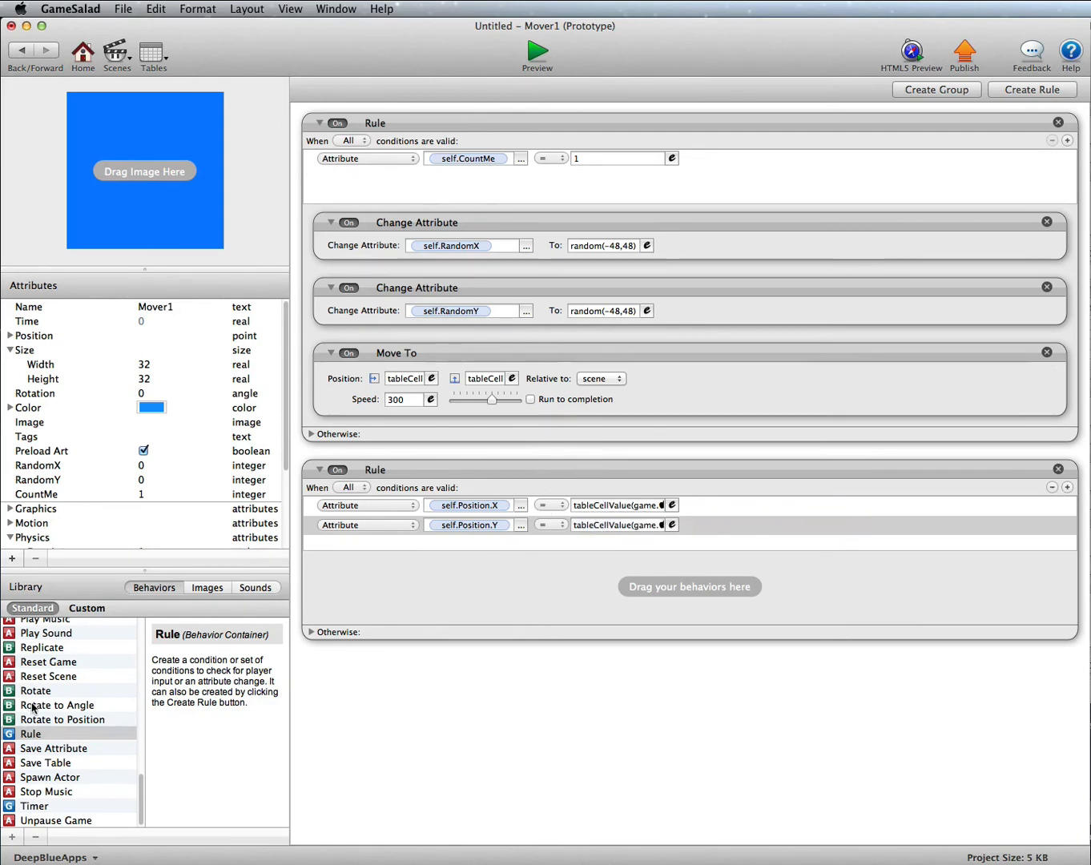
Add a Change Attribute behavior to the second rule that targets self.CountMe.
scroll(49, 711, "up", 5)
scroll(49, 711, "up", 10)
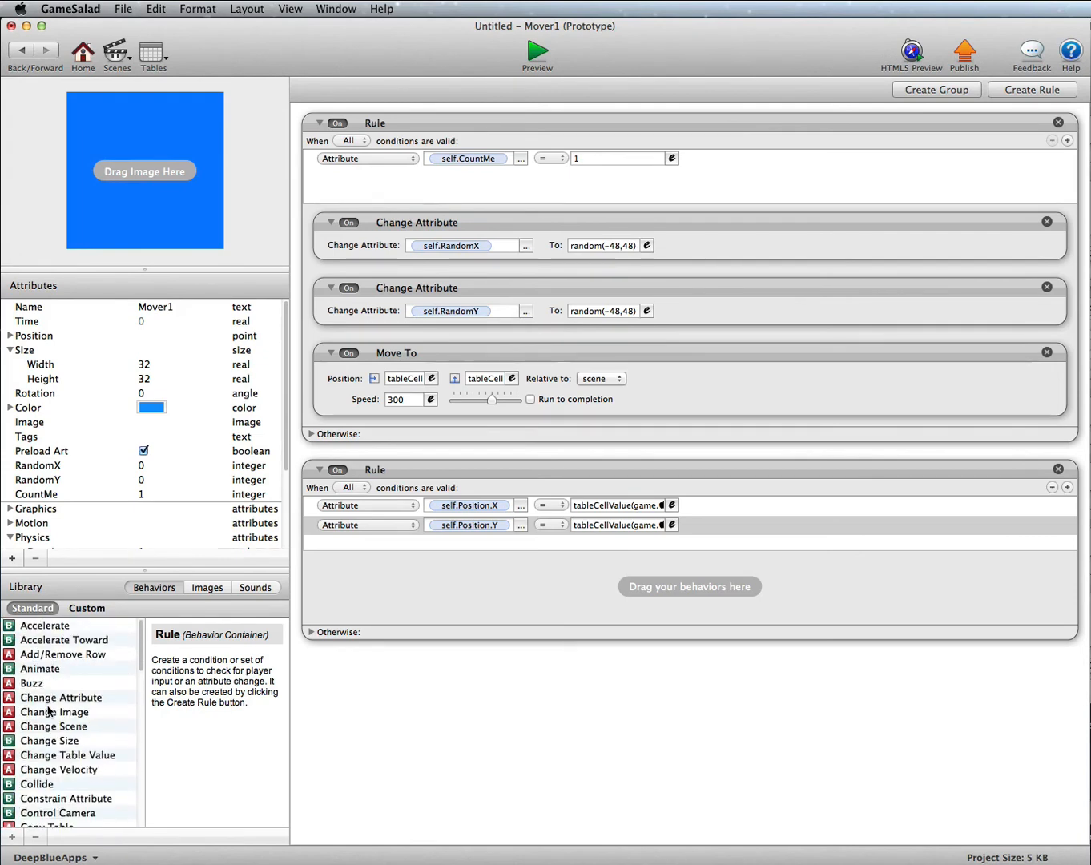
left_click(50, 699)
left_click_drag(50, 704, 411, 584)
left_click(527, 592)
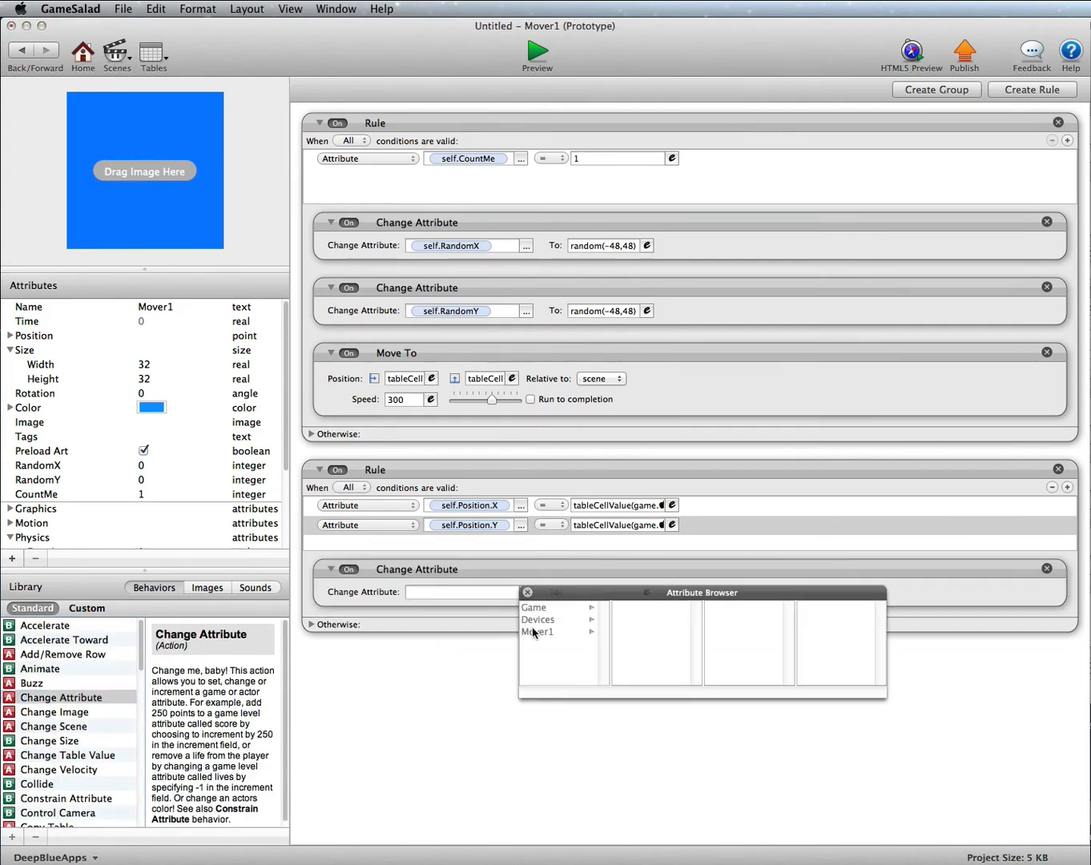
left_click(557, 632)
scroll(653, 662, "down", 3)
scroll(653, 662, "down", 2)
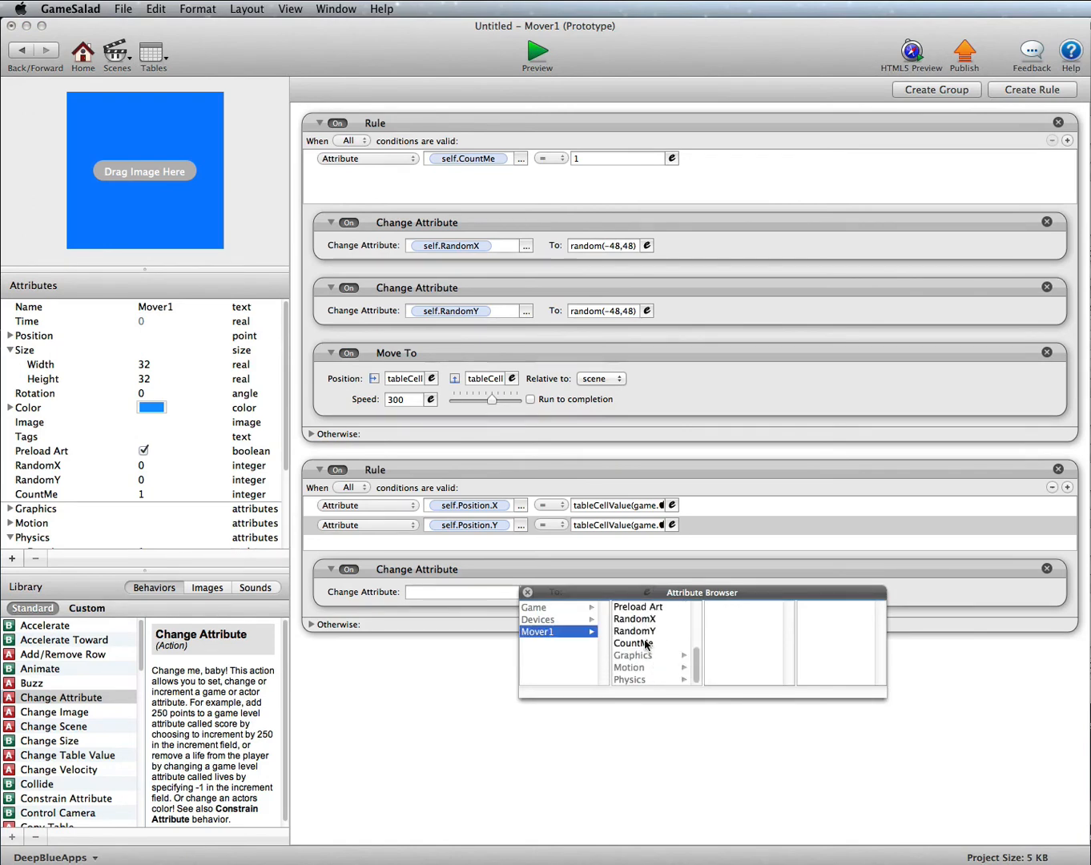
left_click(645, 644)
Set the CountMe Change Attribute value to the expression self.CountMe+1.
left_click(646, 592)
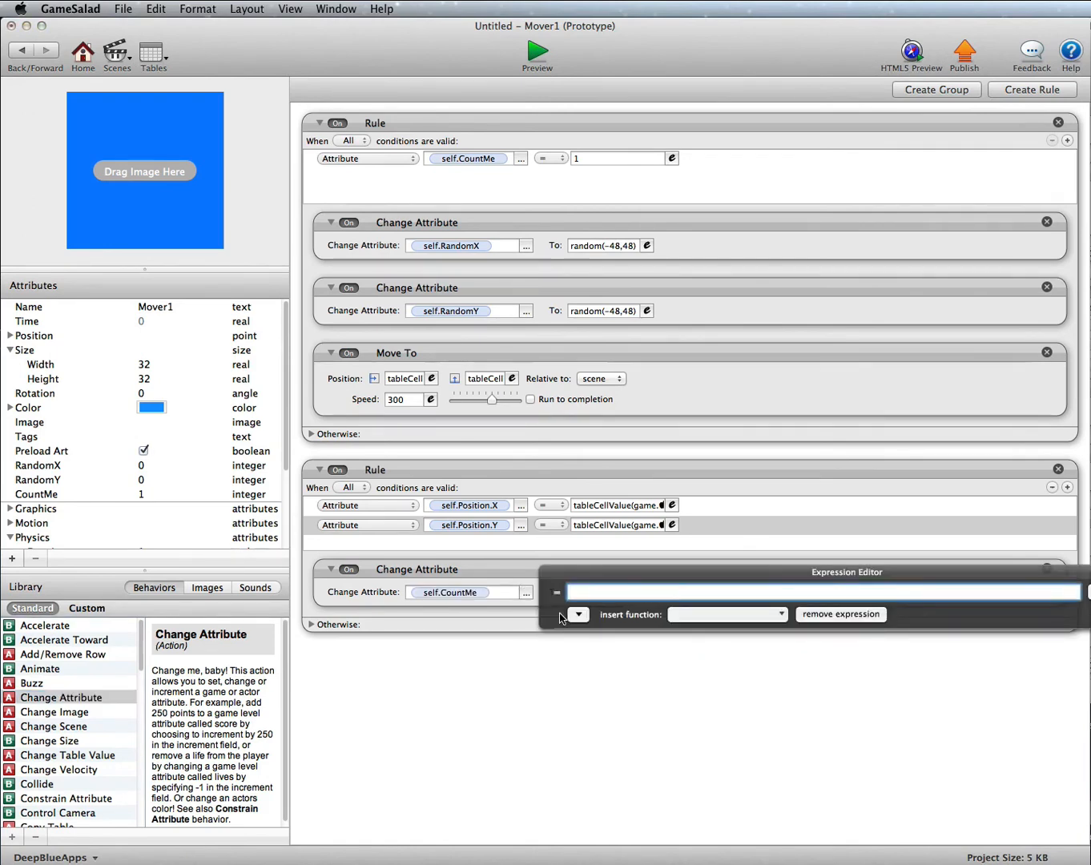
left_click(579, 615)
left_click(662, 660)
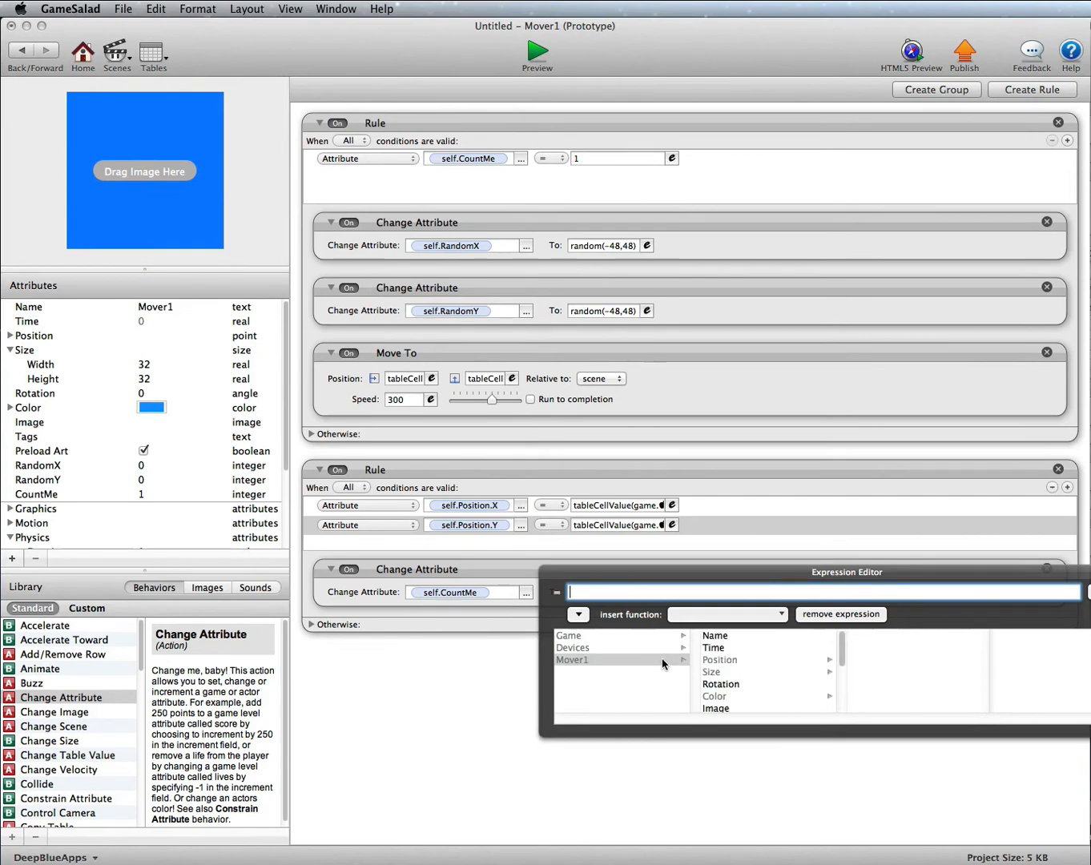
scroll(710, 677, "down", 5)
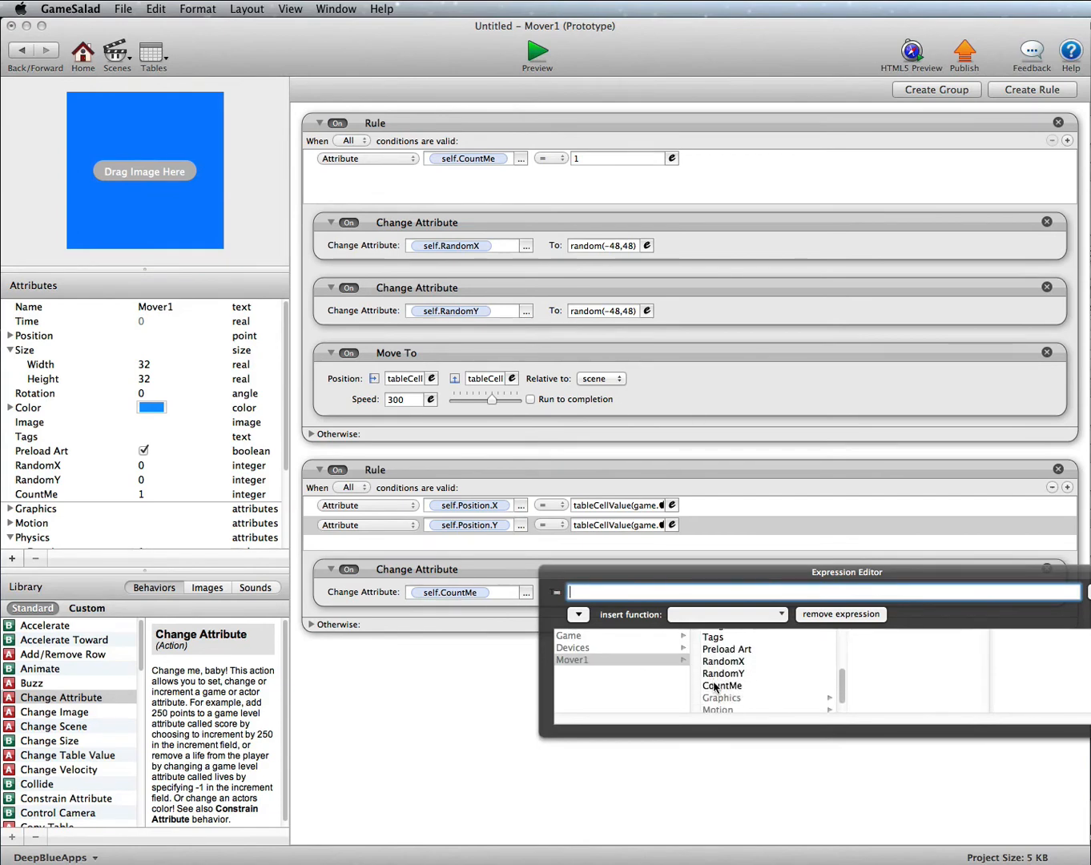
left_click(715, 687)
type("+1")
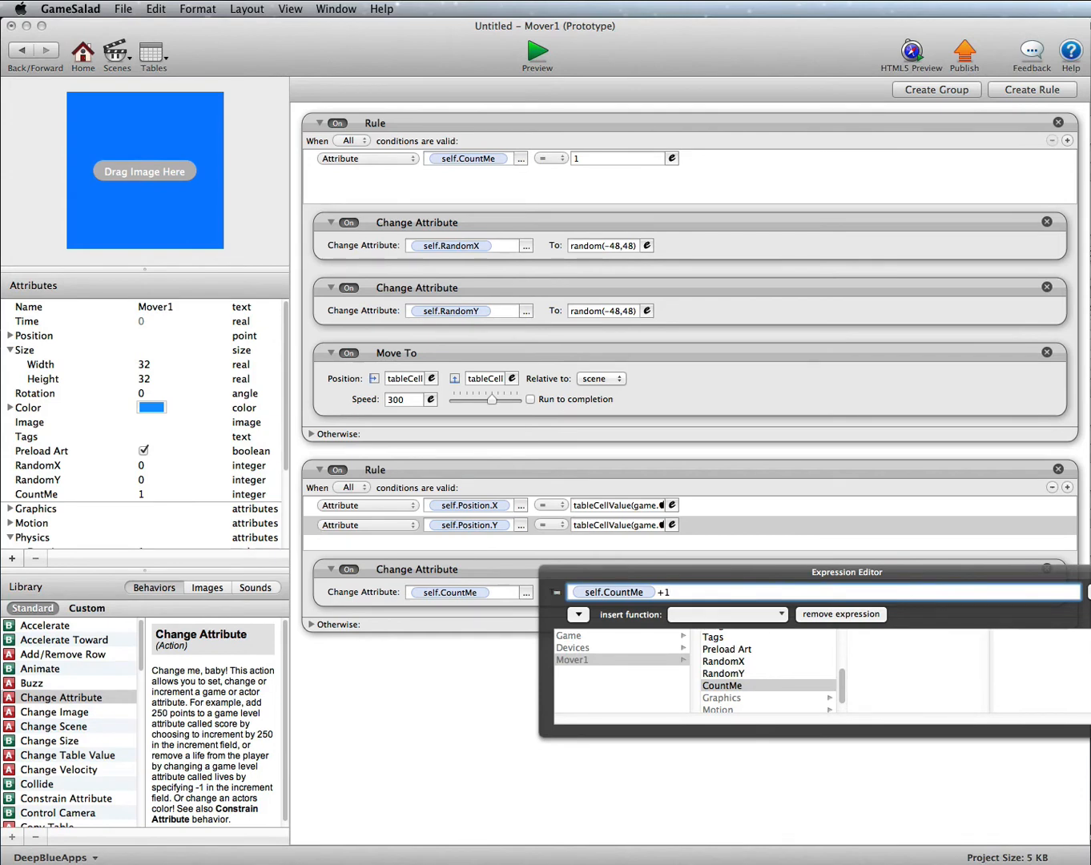
key("Return")
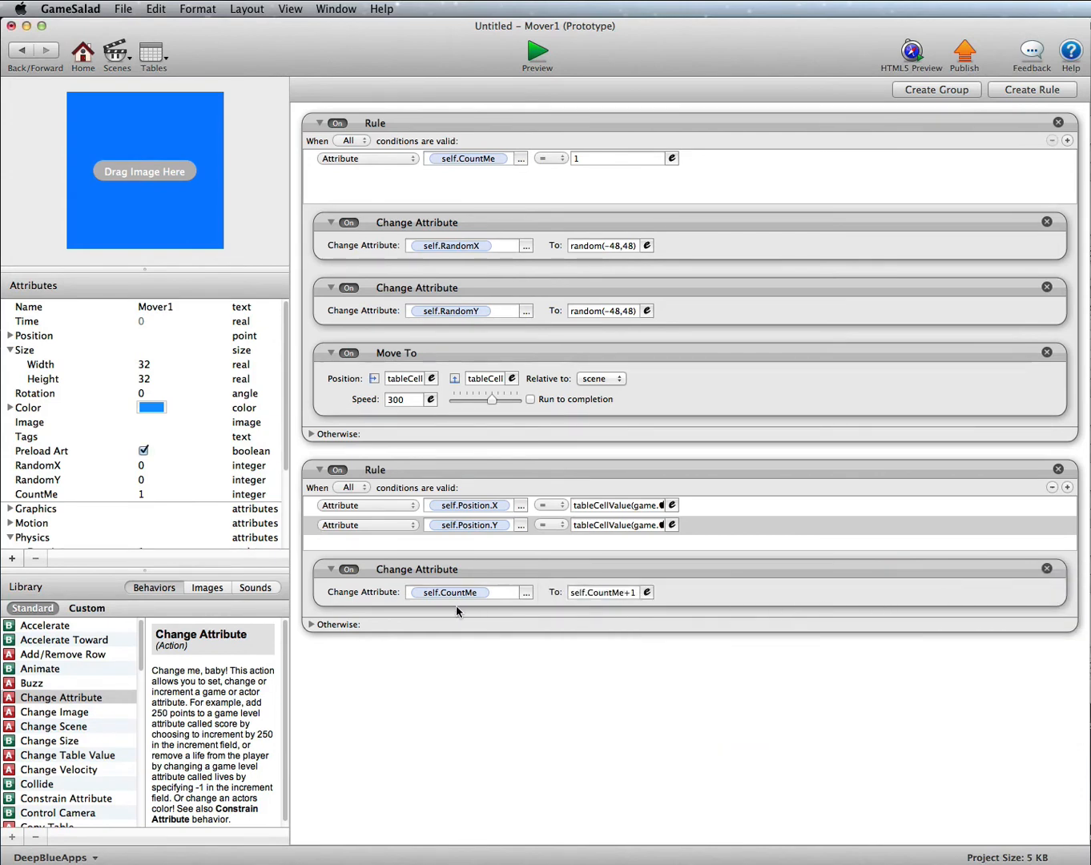
Copy the RandomX and RandomY Change Attribute behaviors from the first rule into the second rule, below the CountMe change.
left_click(525, 231)
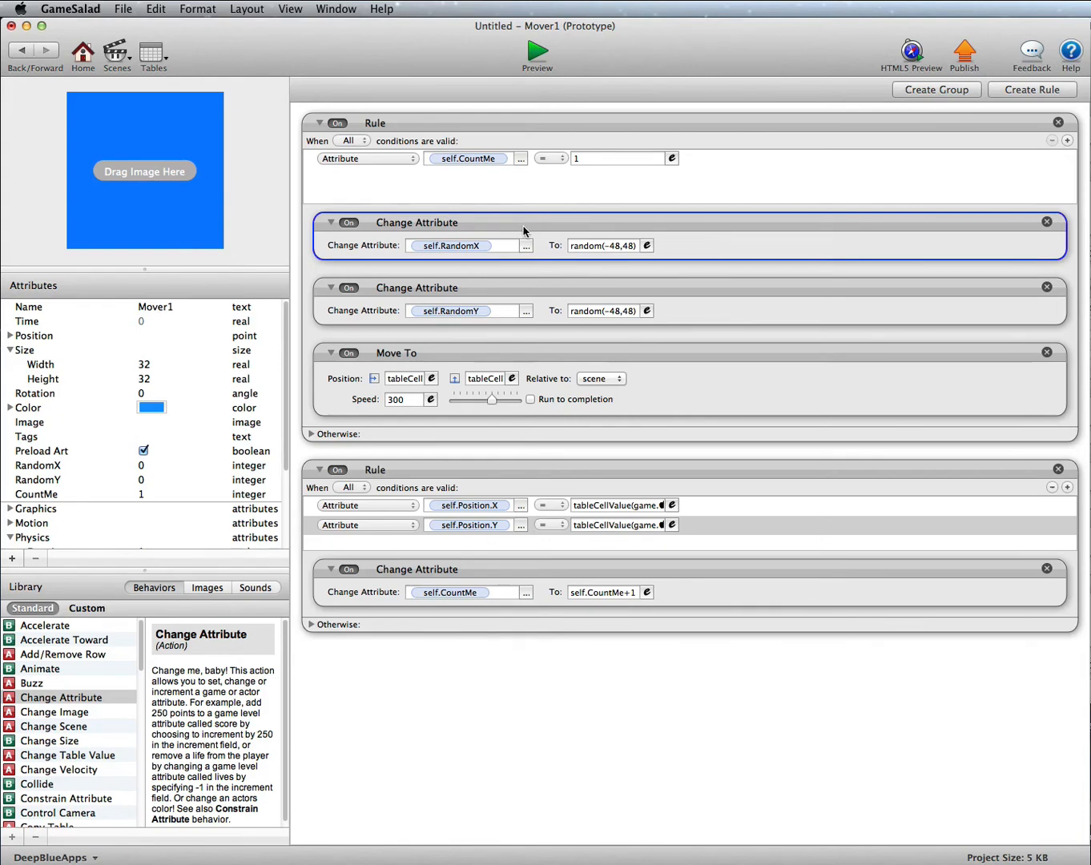
left_click(520, 293, "shift")
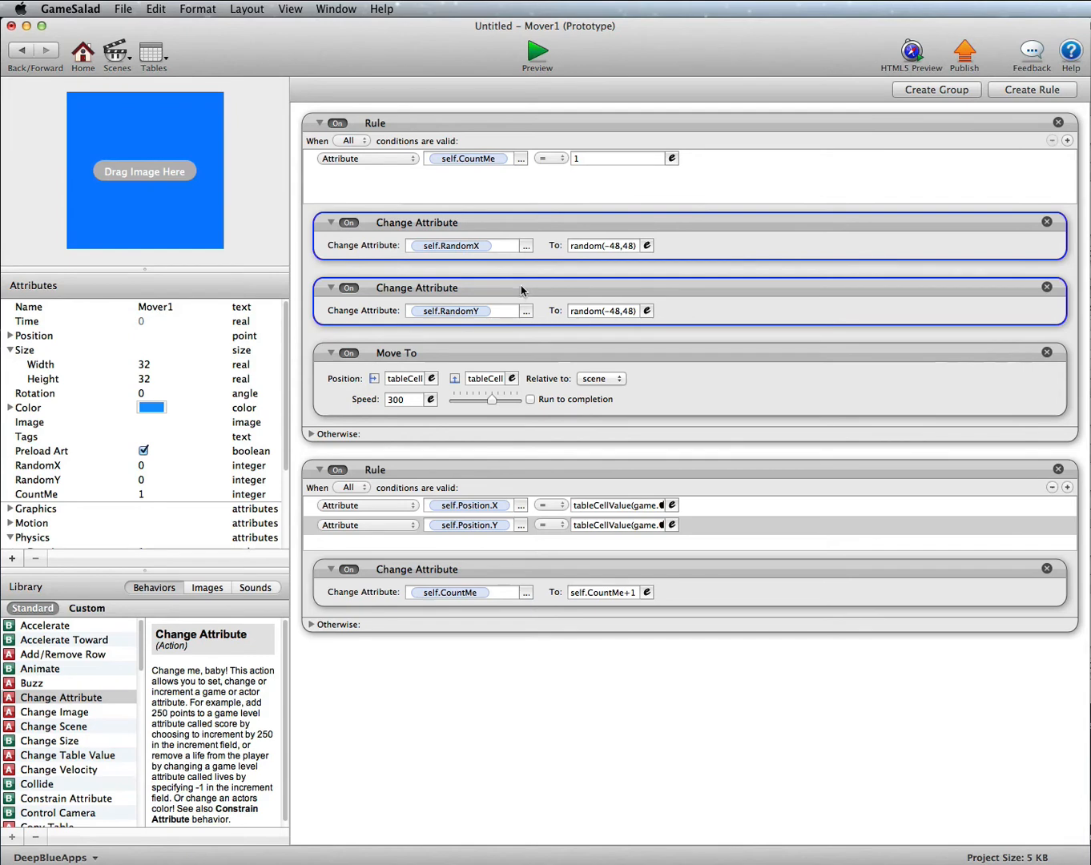
left_click_drag(522, 289, 529, 639)
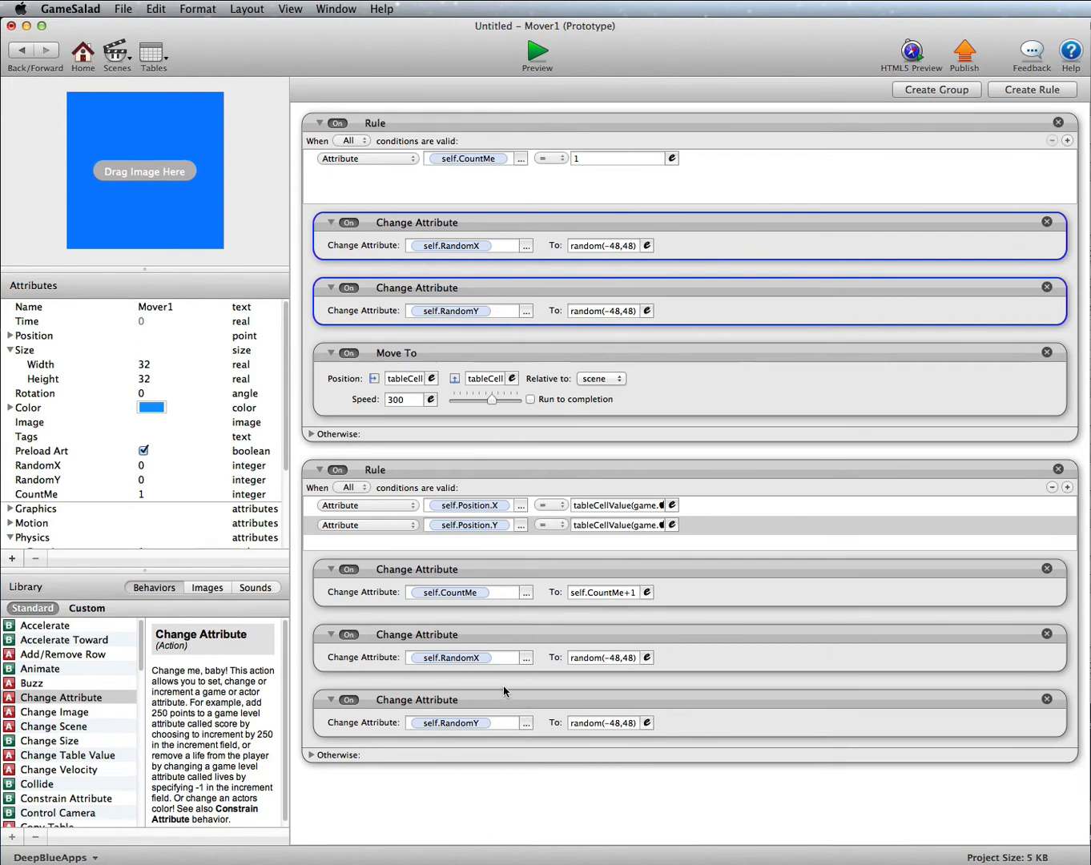
Copy the Move To behavior to the end of the second rule and enable Run to completion on the copy.
left_click(442, 352)
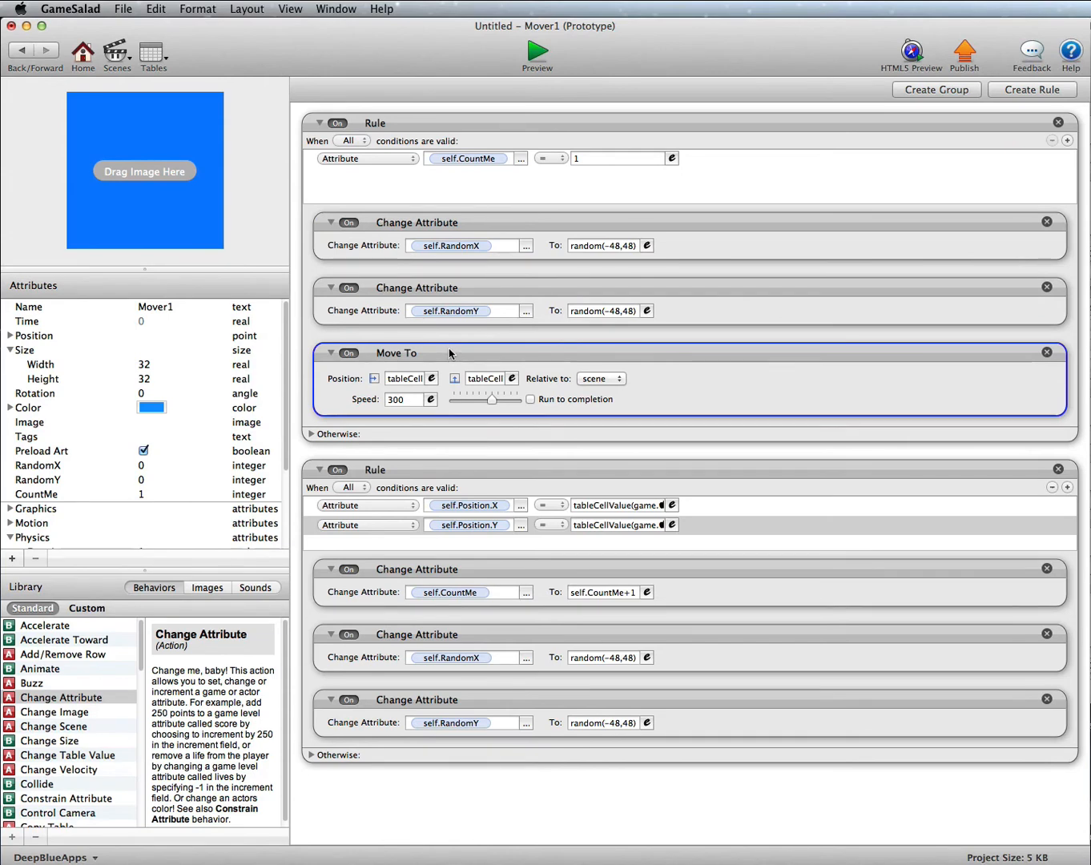
left_click_drag(449, 353, 467, 758, "alt")
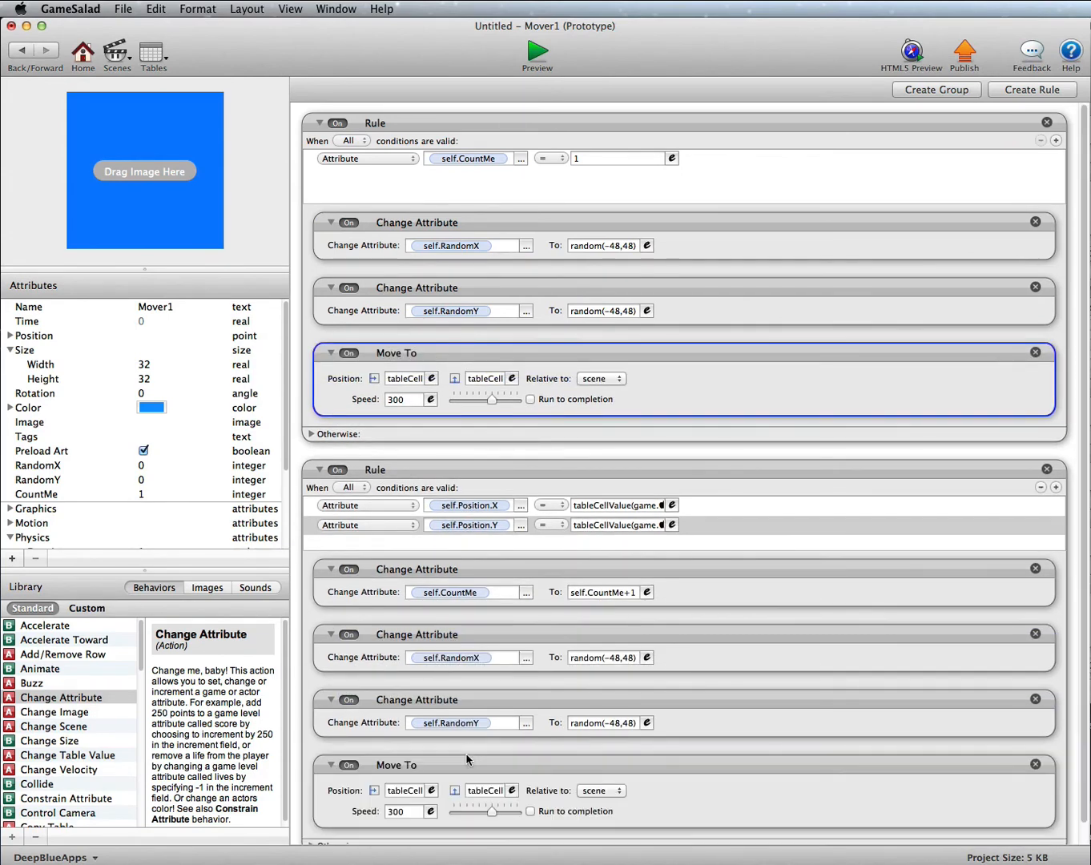
left_click(530, 811)
Set the speed of the Move To behavior to 150 in both rules.
left_click(405, 399)
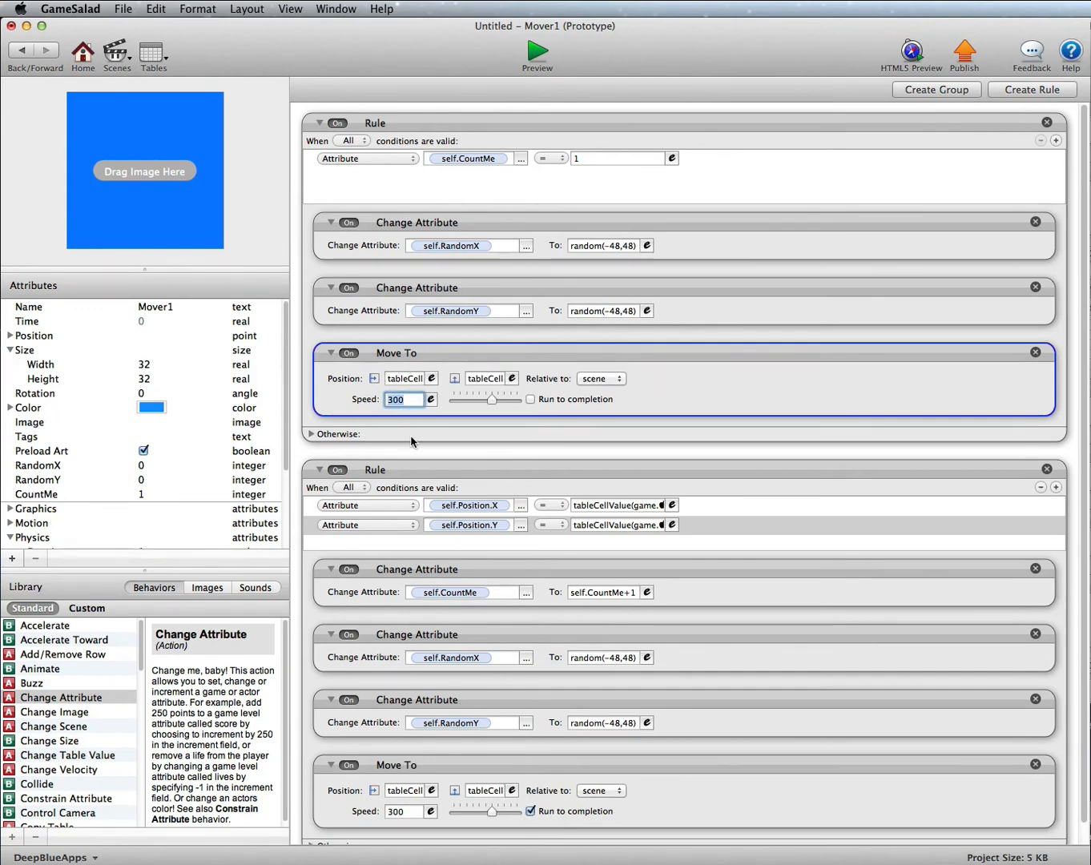
key("BackSpace")
key("BackSpace")
key("BackSpace")
type("150")
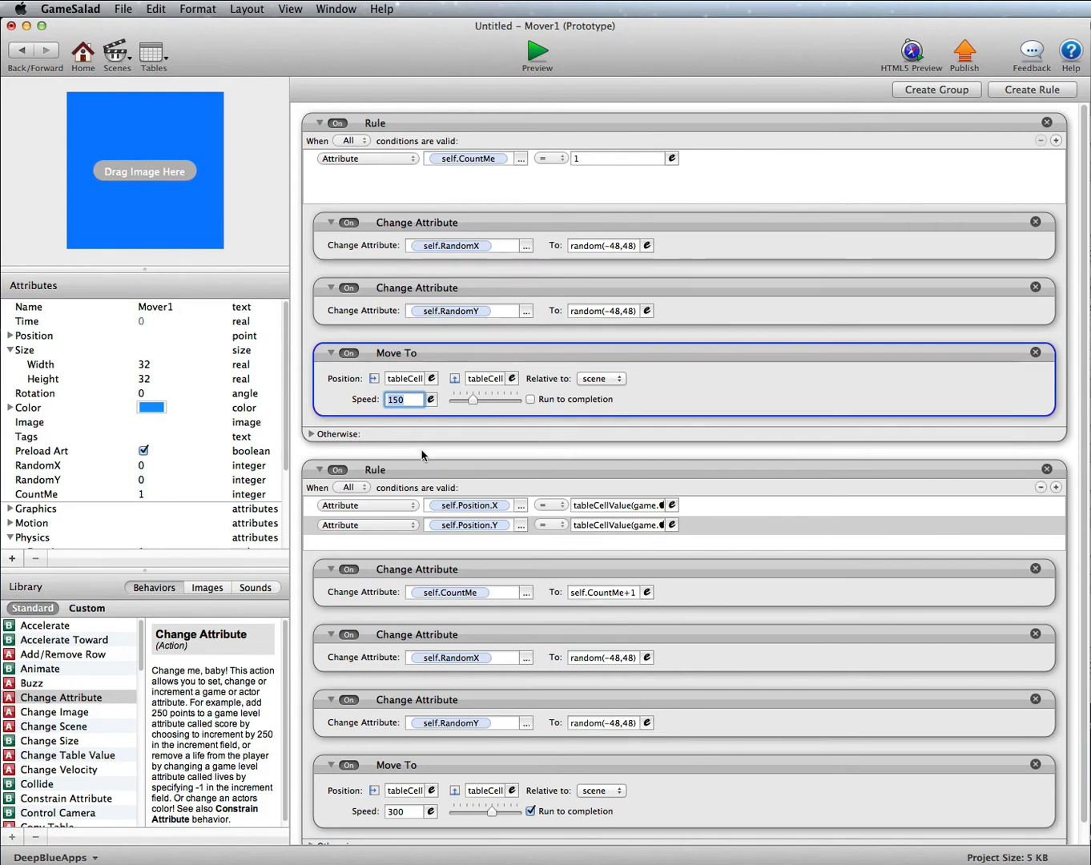
key("Return")
scroll(503, 649, "down", 1)
left_click(404, 792)
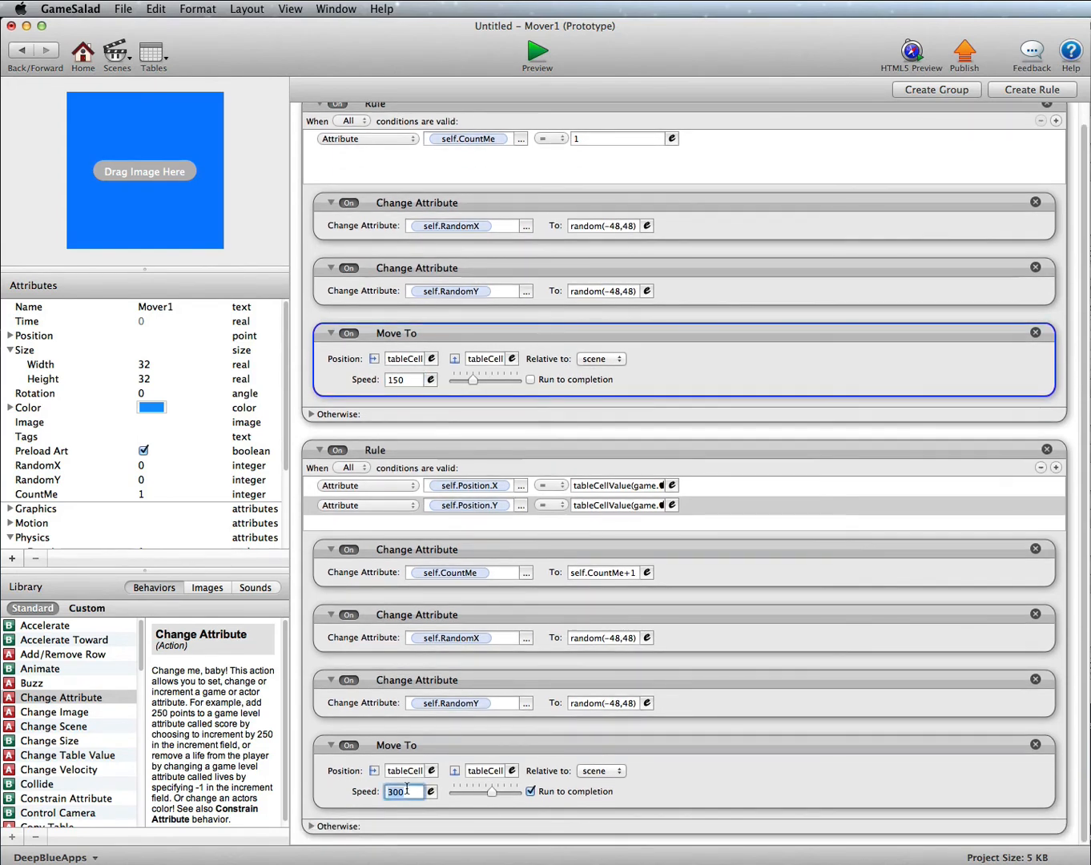
type("150")
key("Return")
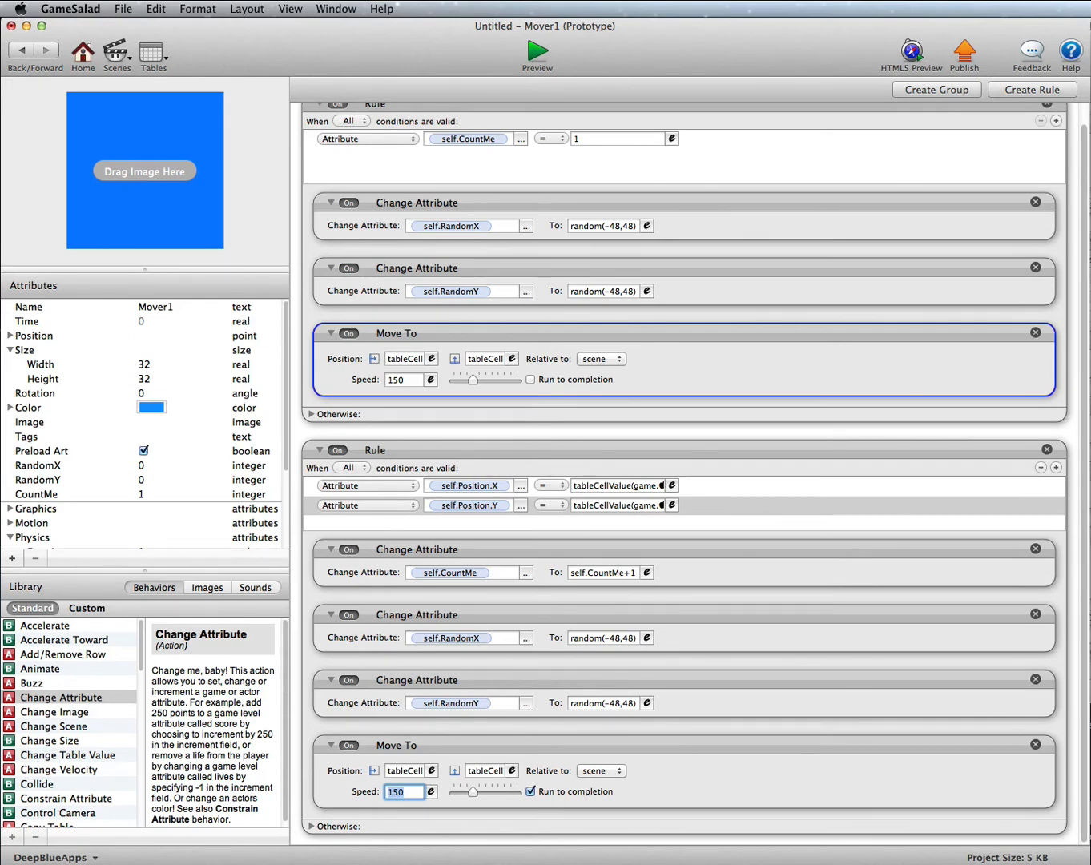
Return to the Initial Scene and duplicate the fourth WayPoint to its right as a fifth one.
left_click(22, 49)
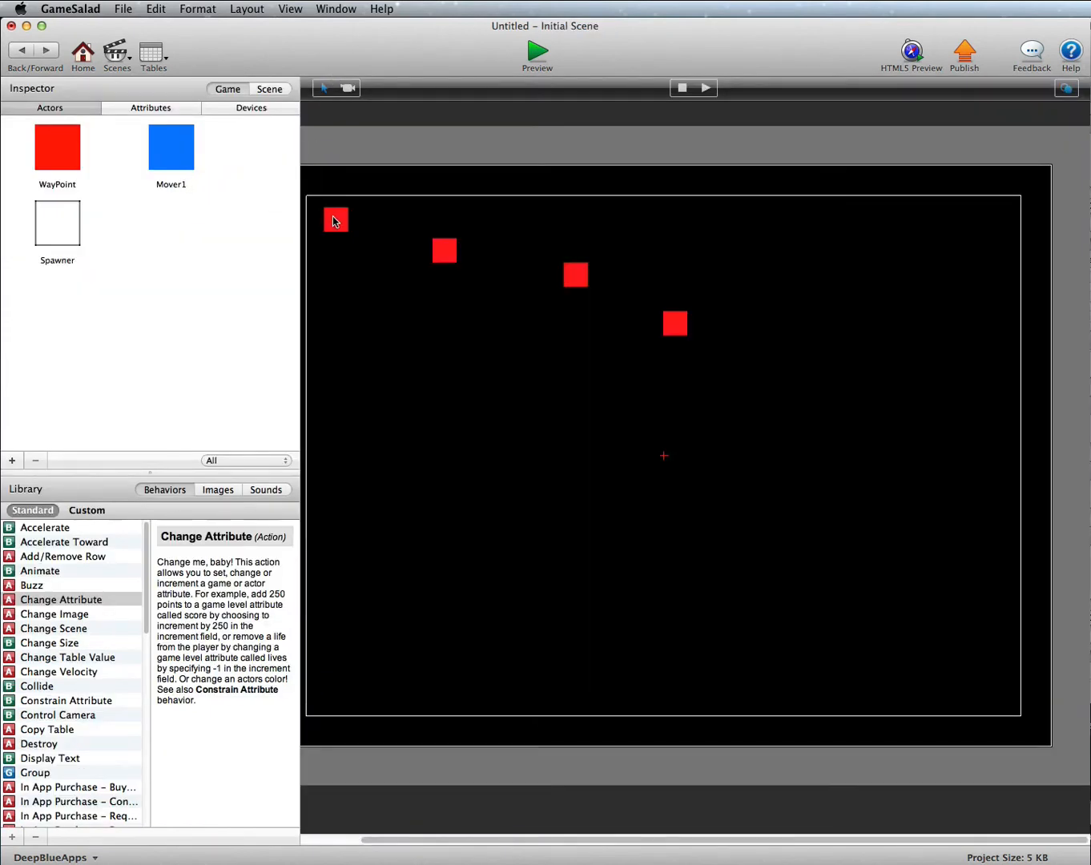
left_click(676, 326)
left_click_drag(800, 319, 802, 323, "alt")
double_click(802, 323)
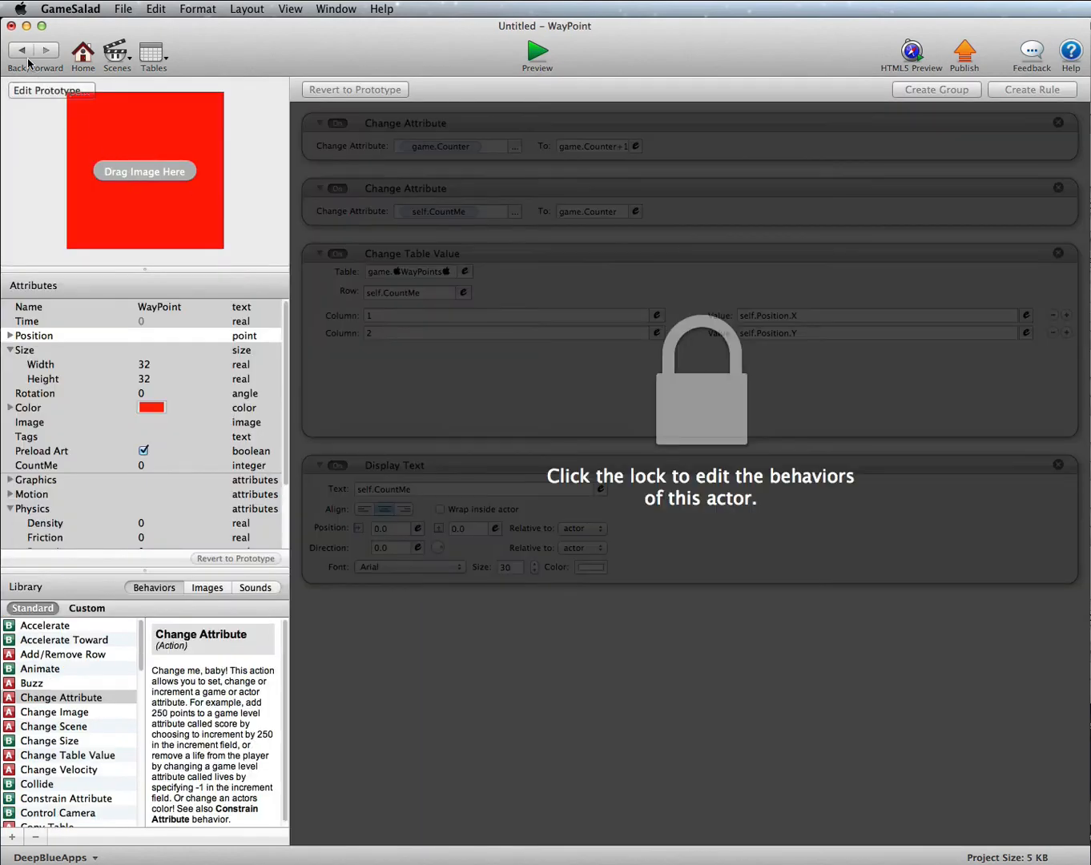
left_click(28, 60)
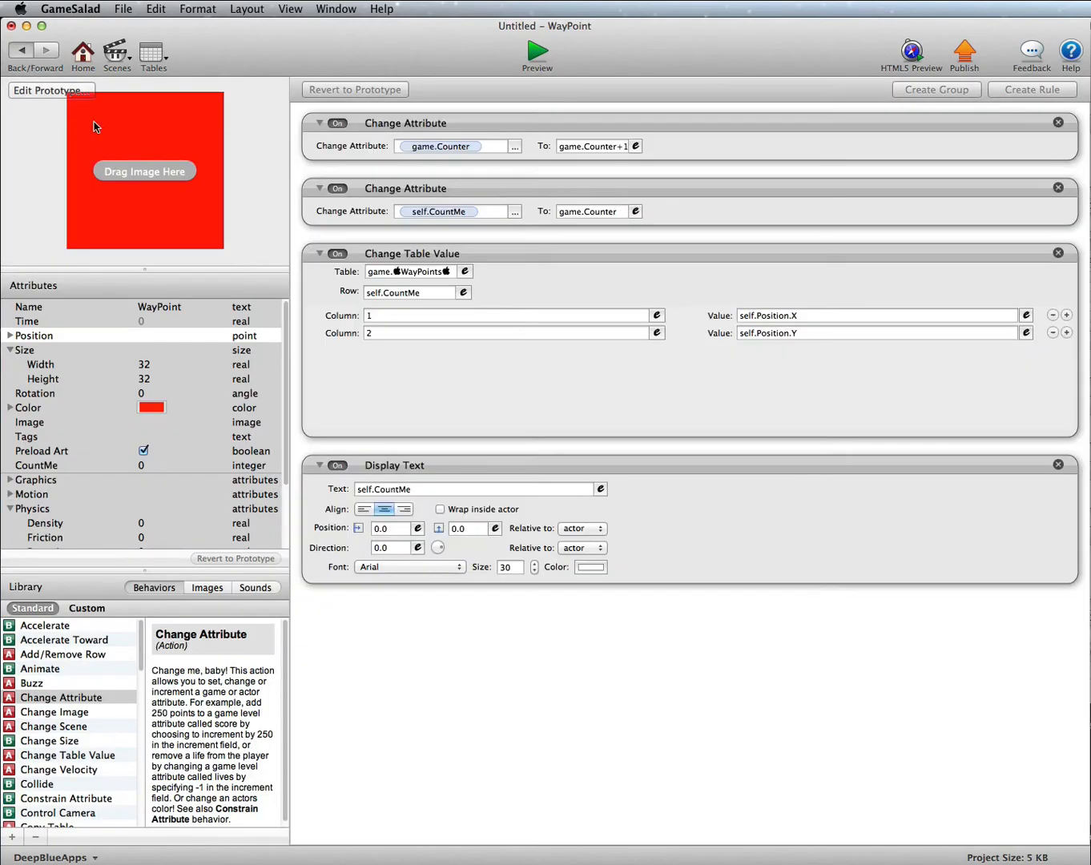
Duplicate WayPoint actors along a winding path around the scene until there are 17 in total.
left_click(800, 324)
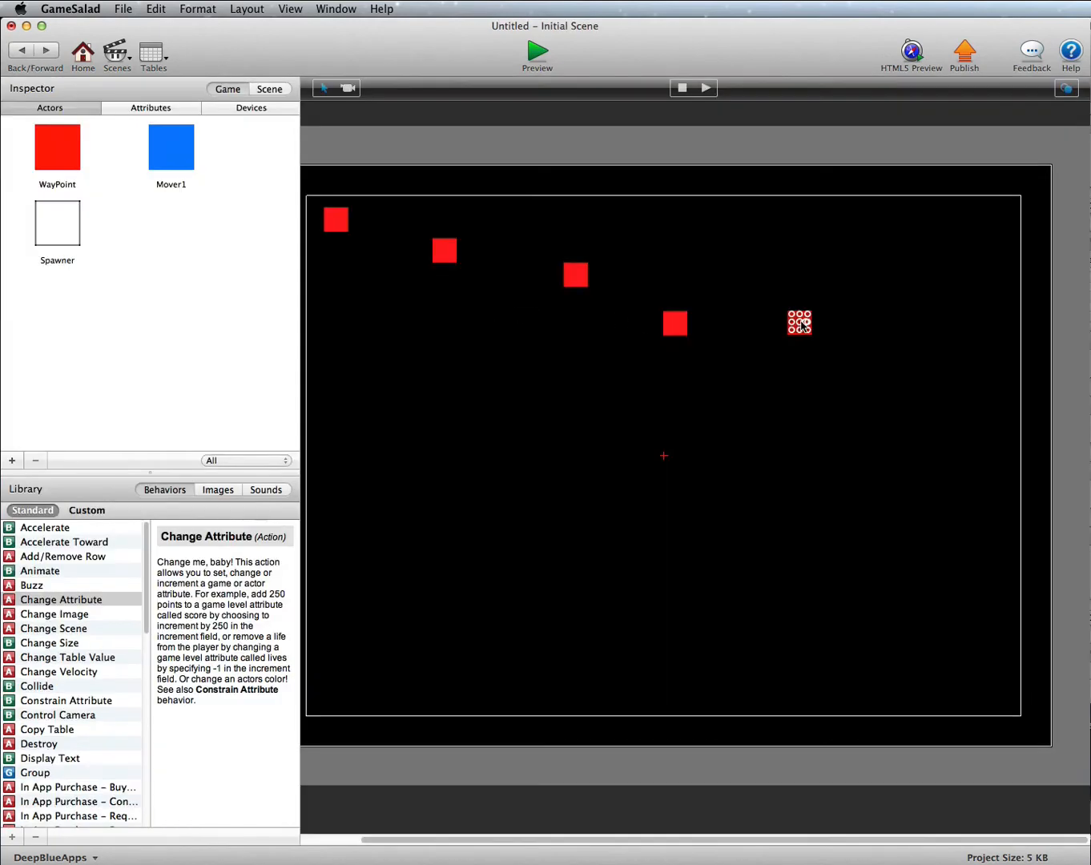
left_click_drag(802, 324, 901, 291, "super")
key("super+z")
left_click_drag(801, 325, 511, 699, "alt")
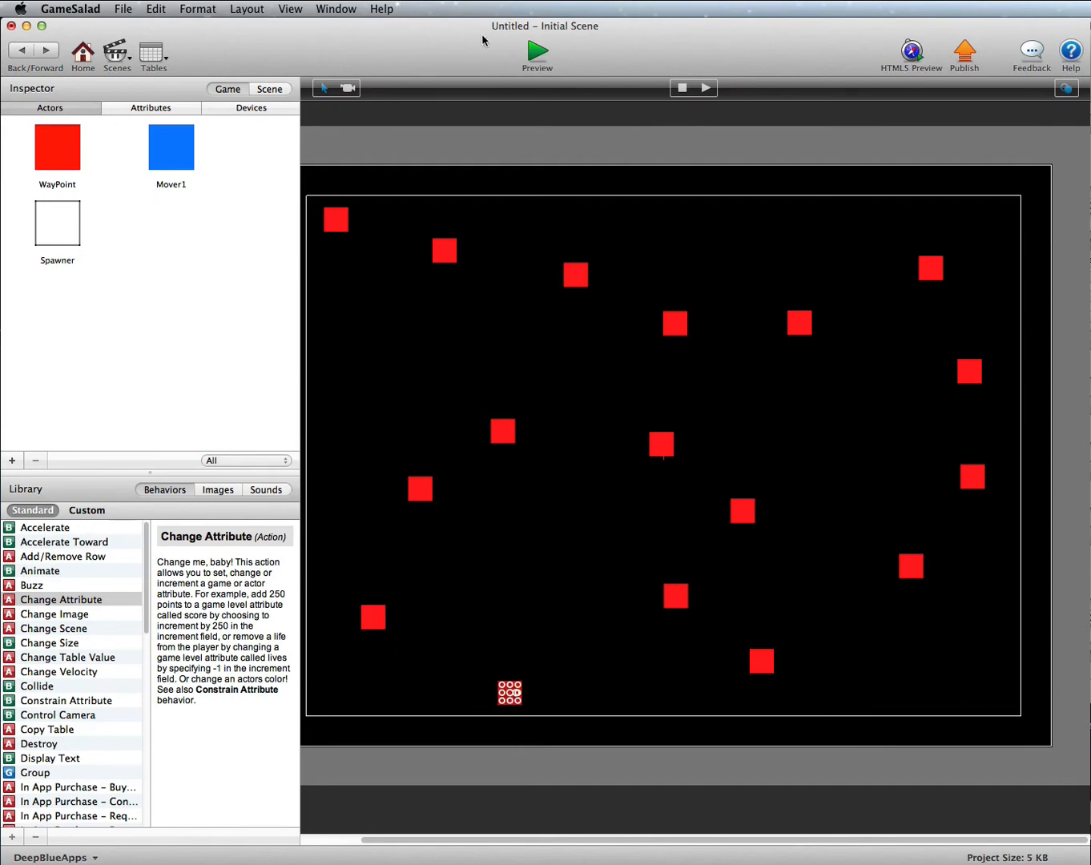
Preview the scene to check how the Mover1 actors travel between the waypoints, and return to the scene editor.
left_click(527, 52)
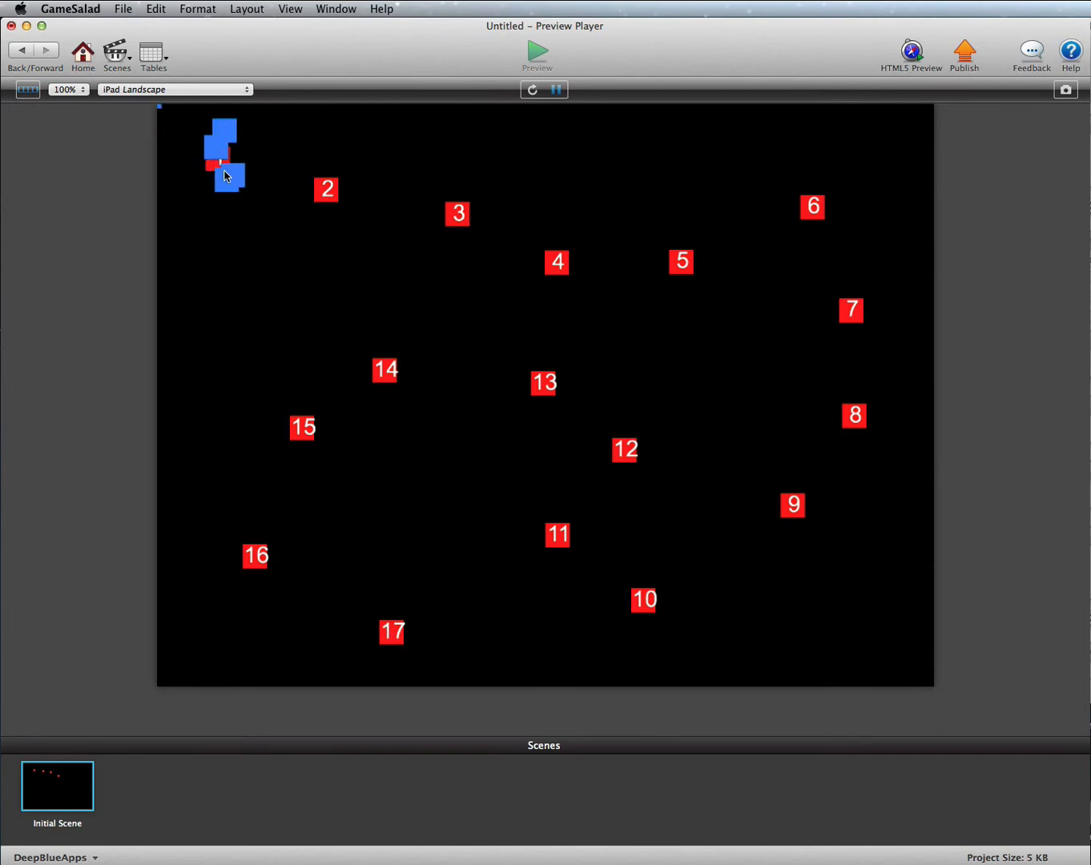
left_click(23, 51)
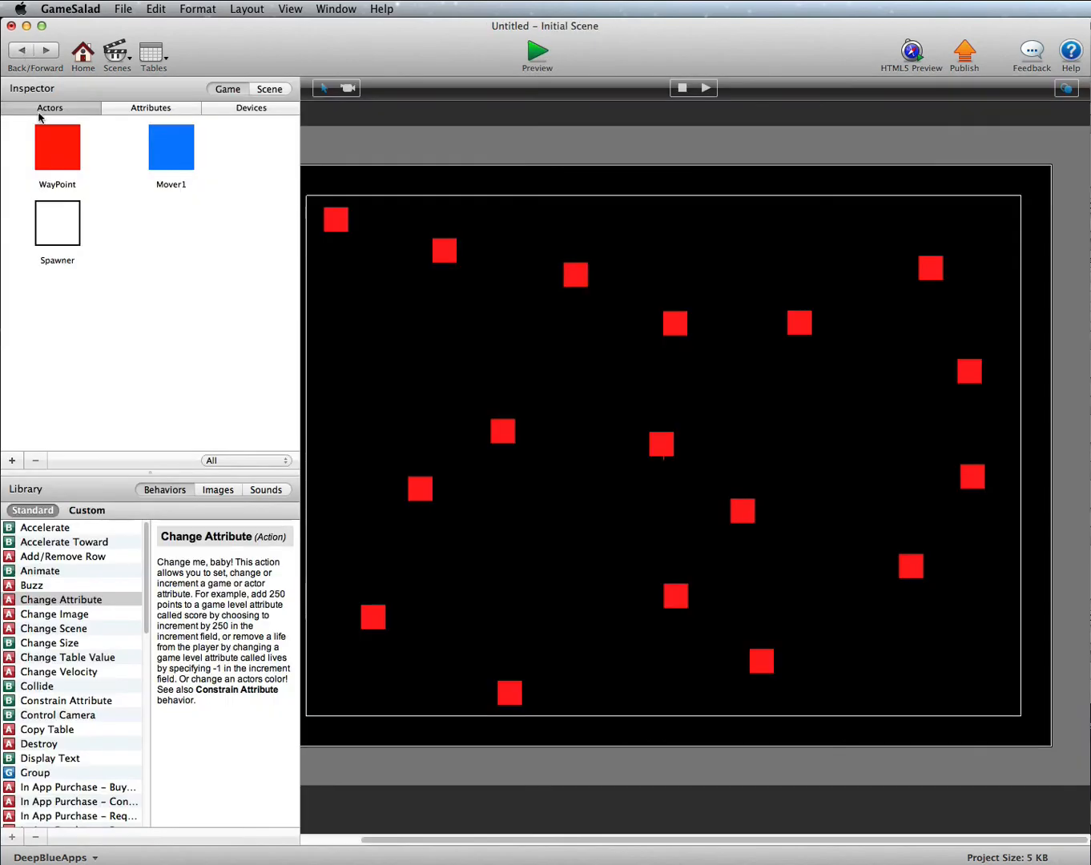
In Mover1's second rule, change the self.Position.Y condition's expression to tableCellValue(game.WayPoints, self.CountMe, 2) + self.RandomY.
double_click(177, 142)
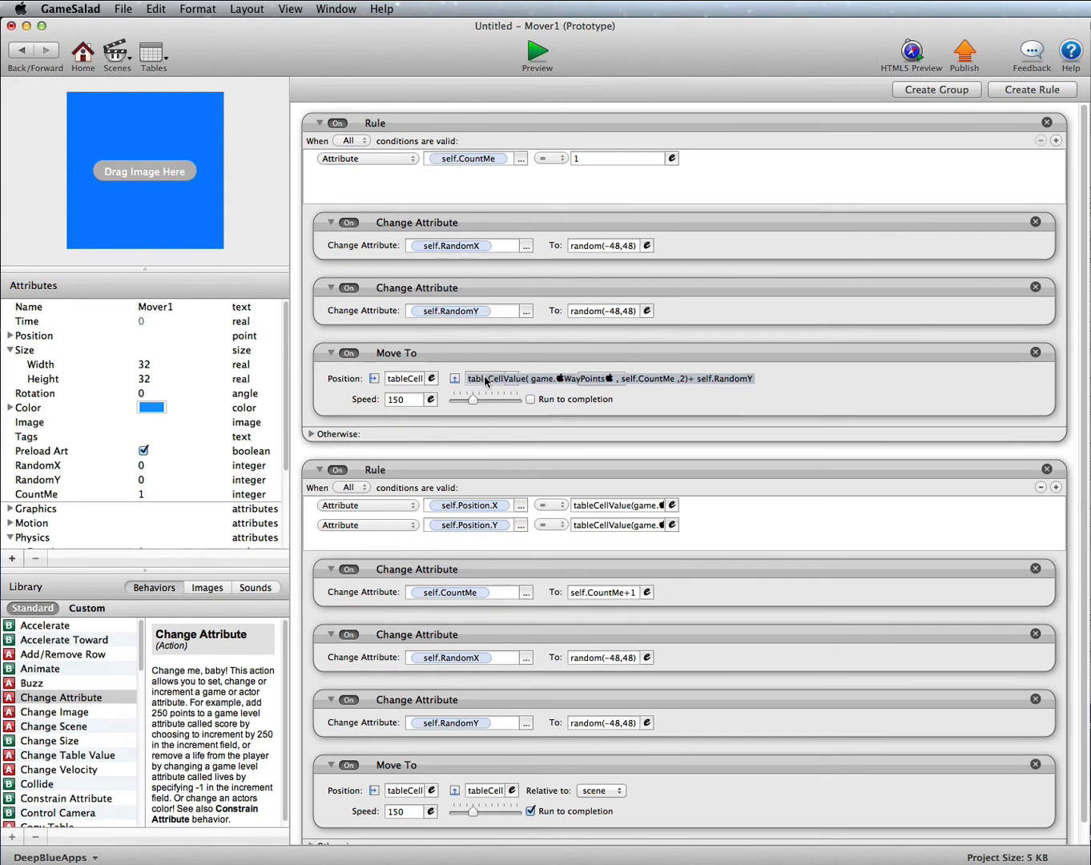
scroll(604, 468, "down", 2)
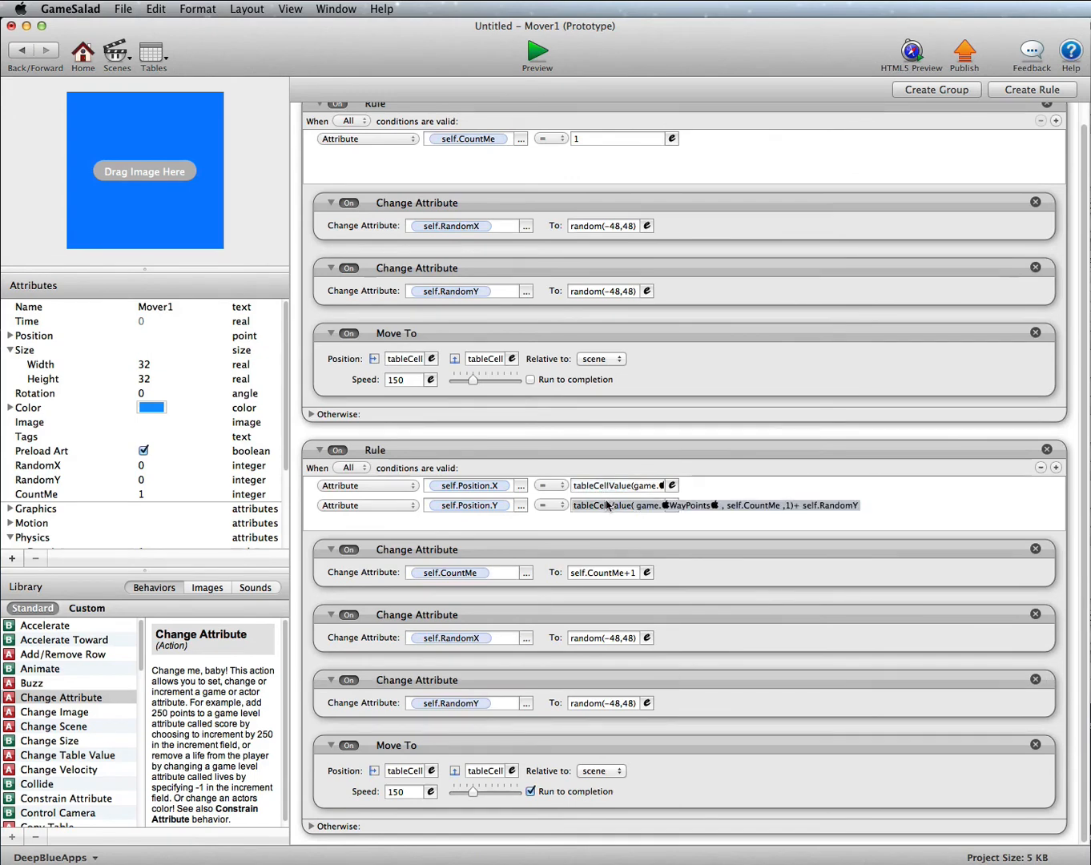
left_click(608, 506)
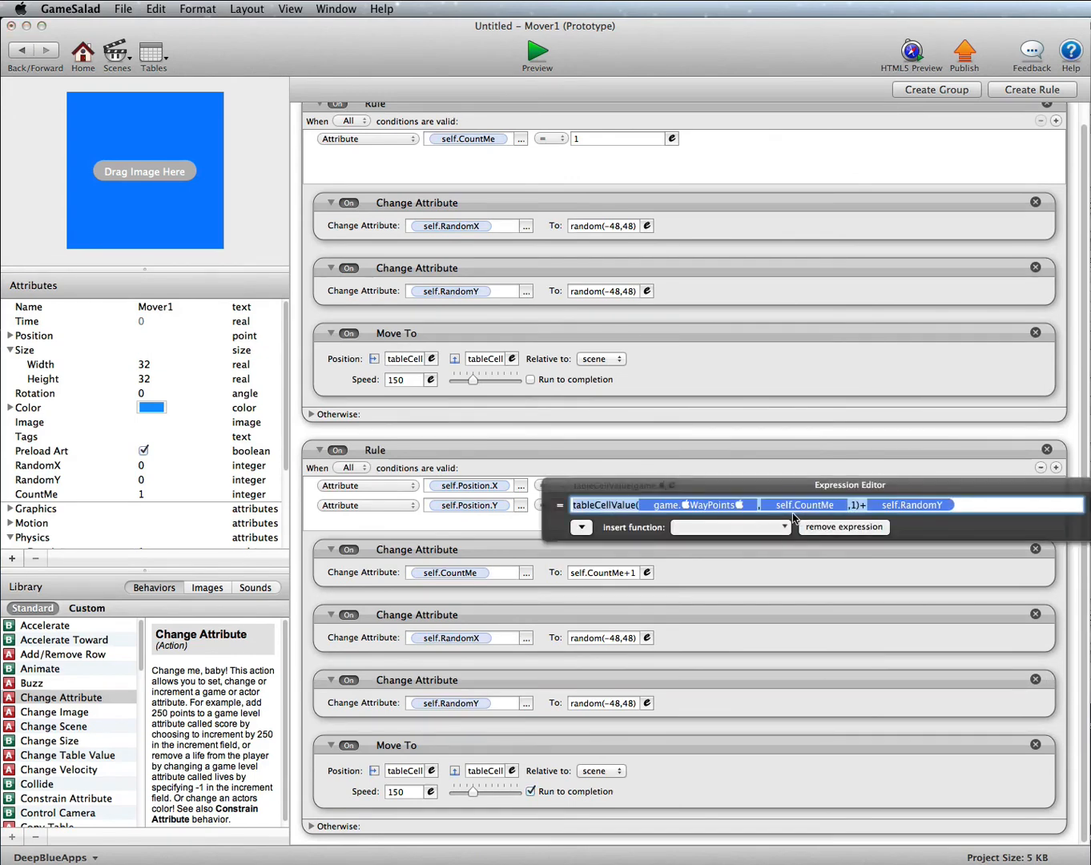
left_click(857, 505)
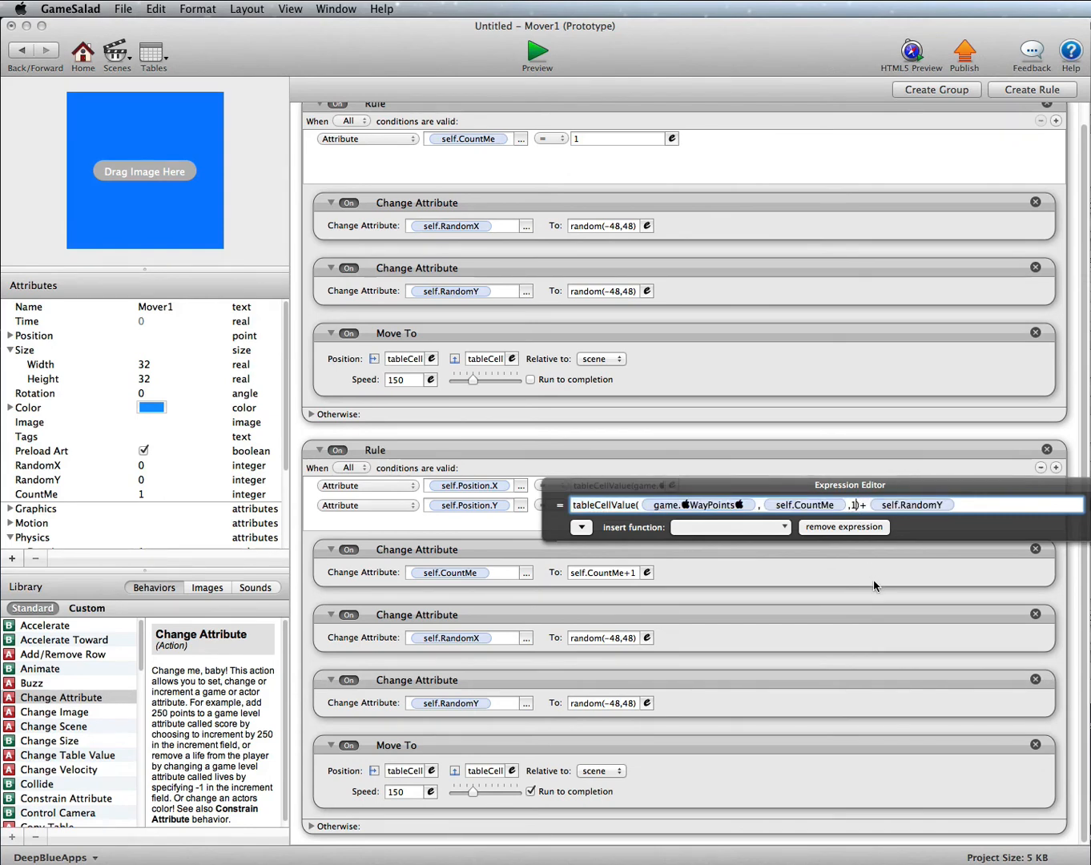
key("BackSpace")
type("2")
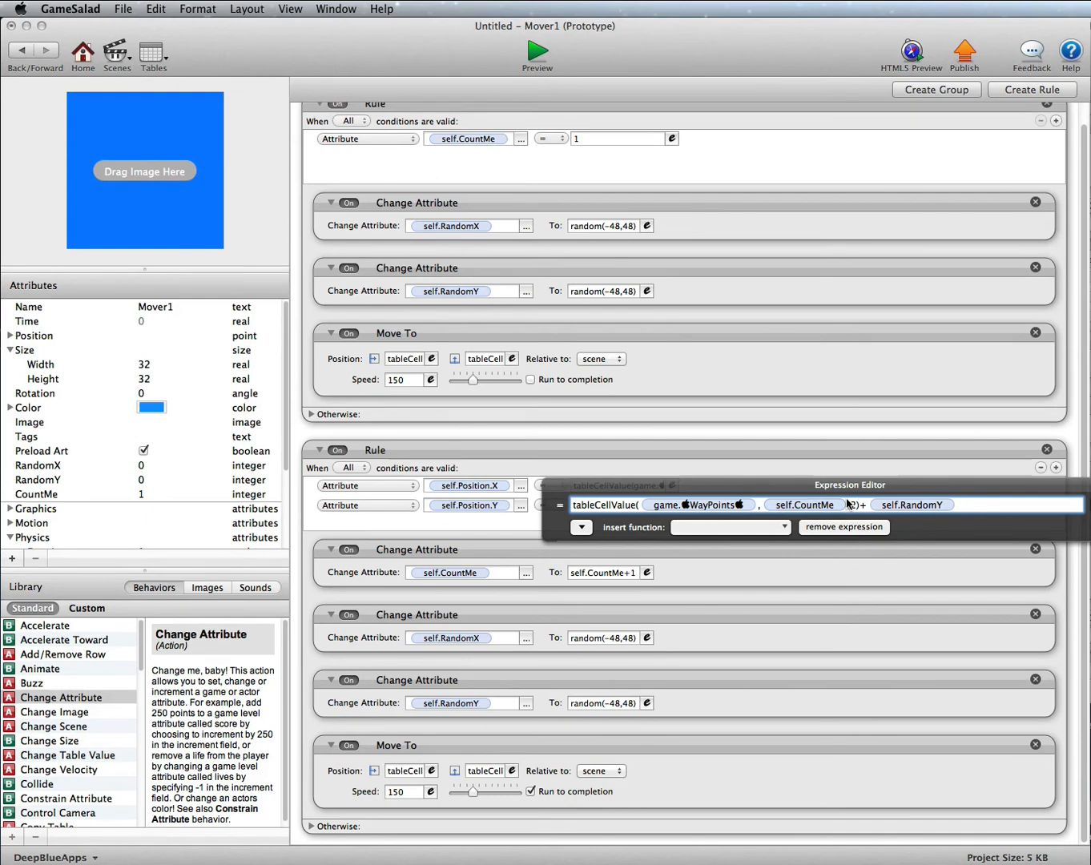
key("Return")
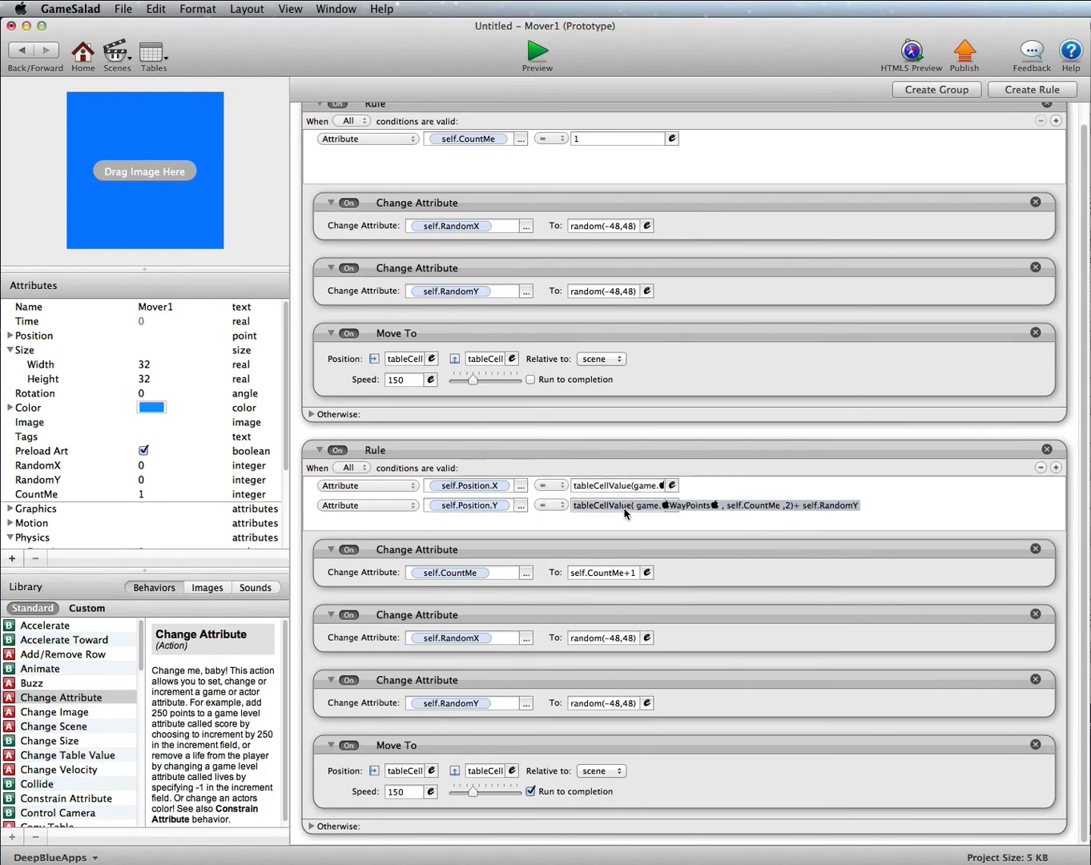
Check the Position.Y condition's expression and the Move To X position expression in the second rule.
left_click(639, 506)
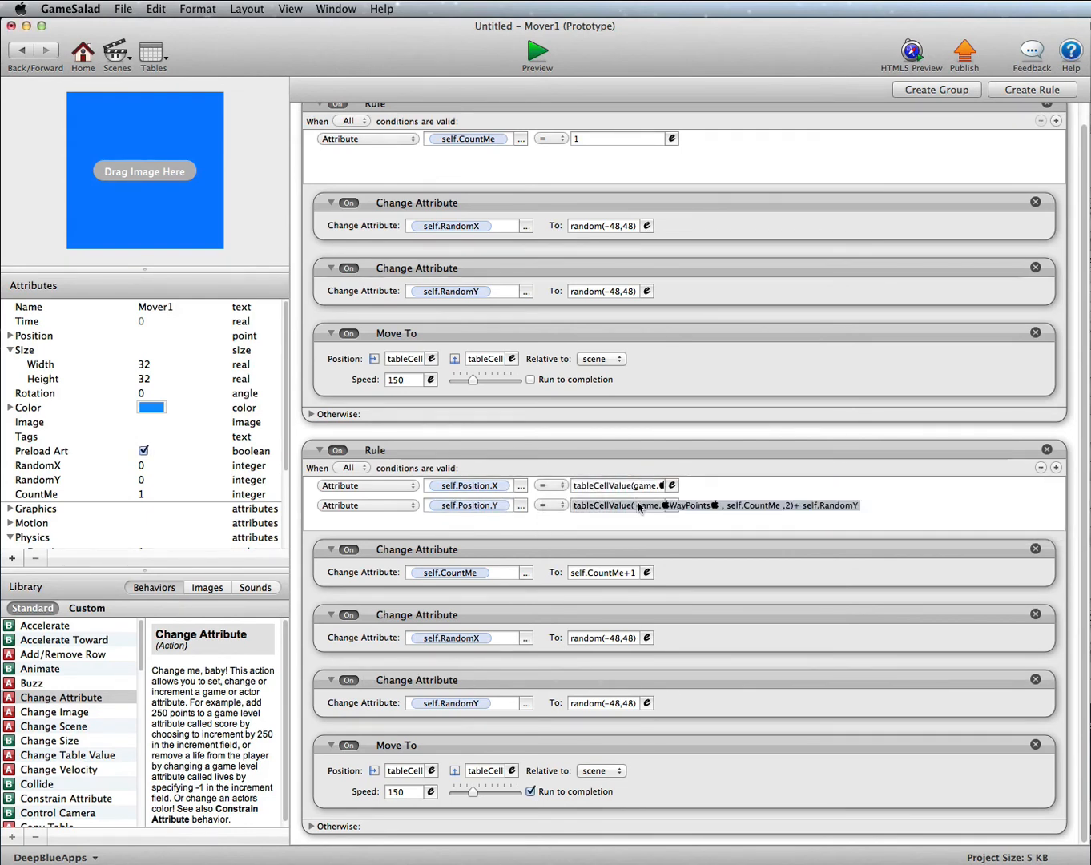
left_click(767, 506)
left_click(613, 506)
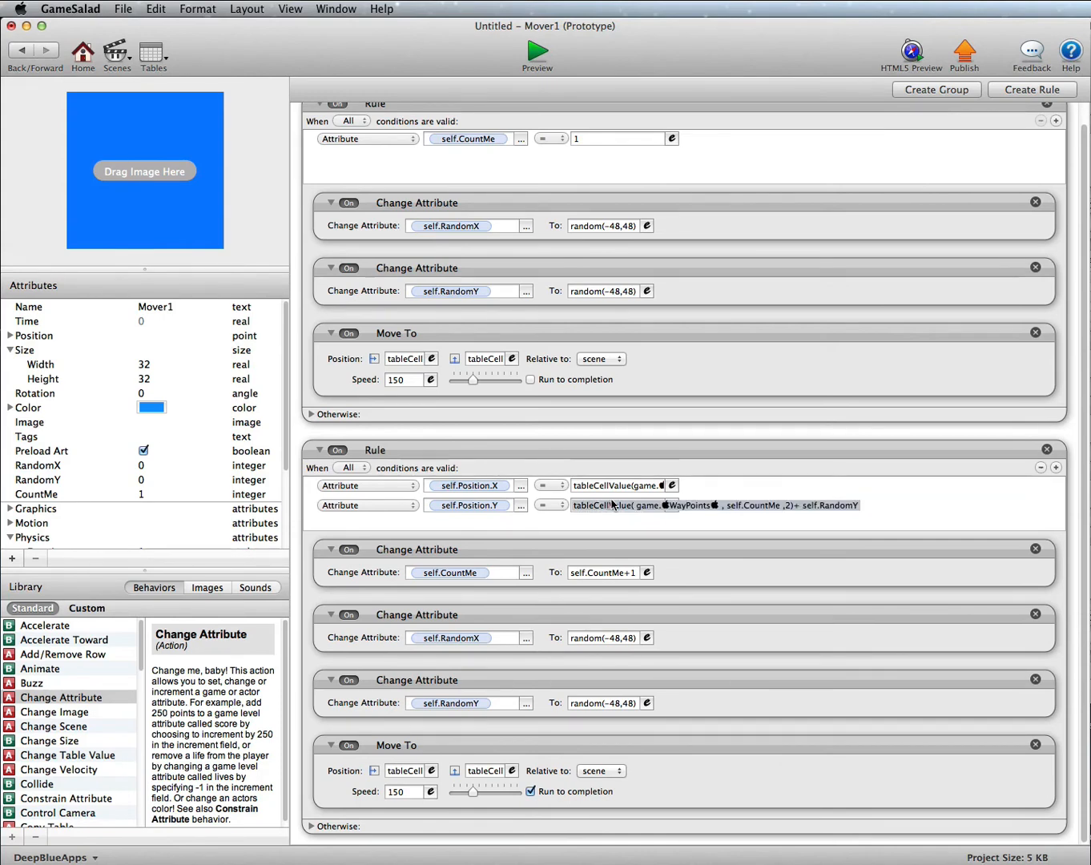
left_click(613, 505)
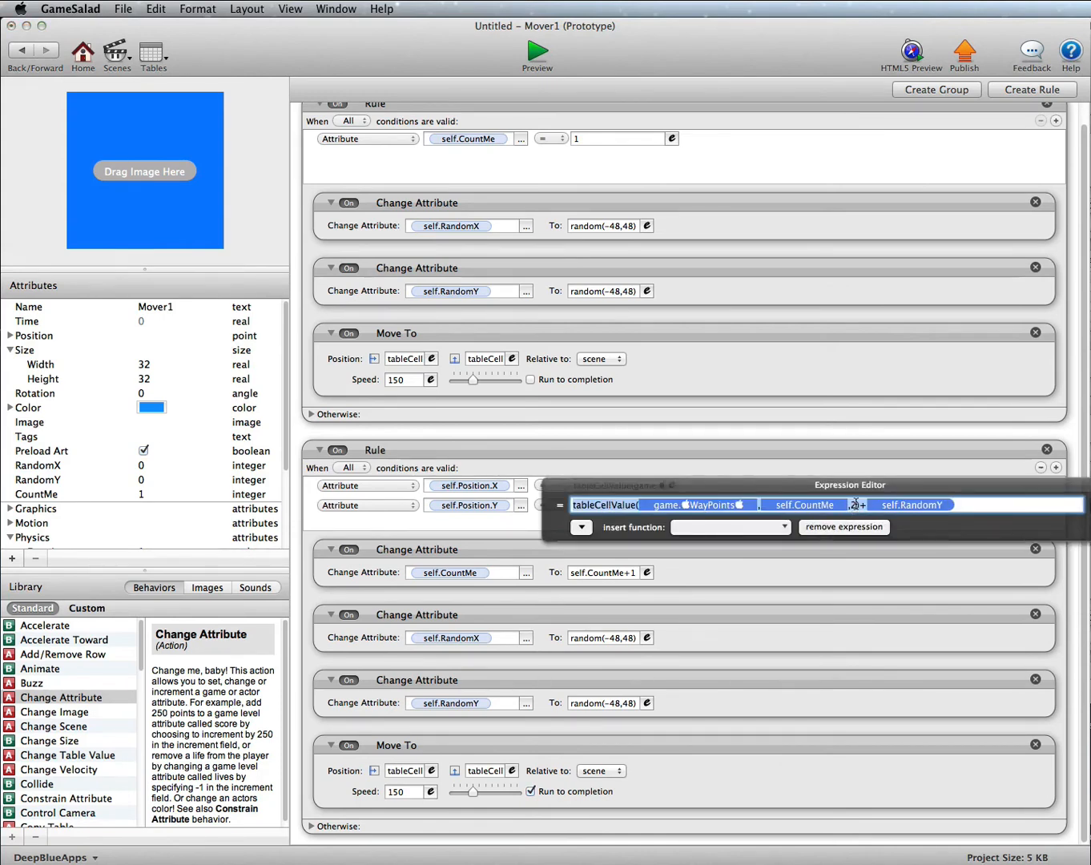
left_click(698, 630)
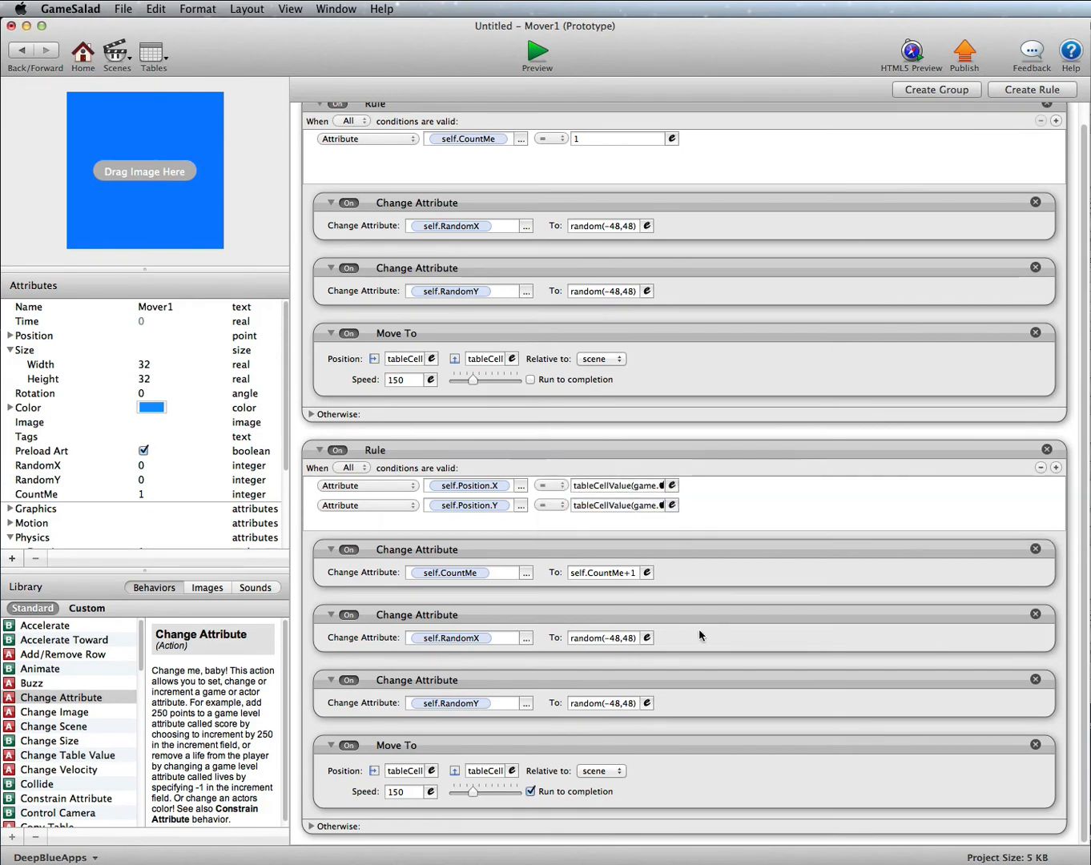
left_click(409, 771)
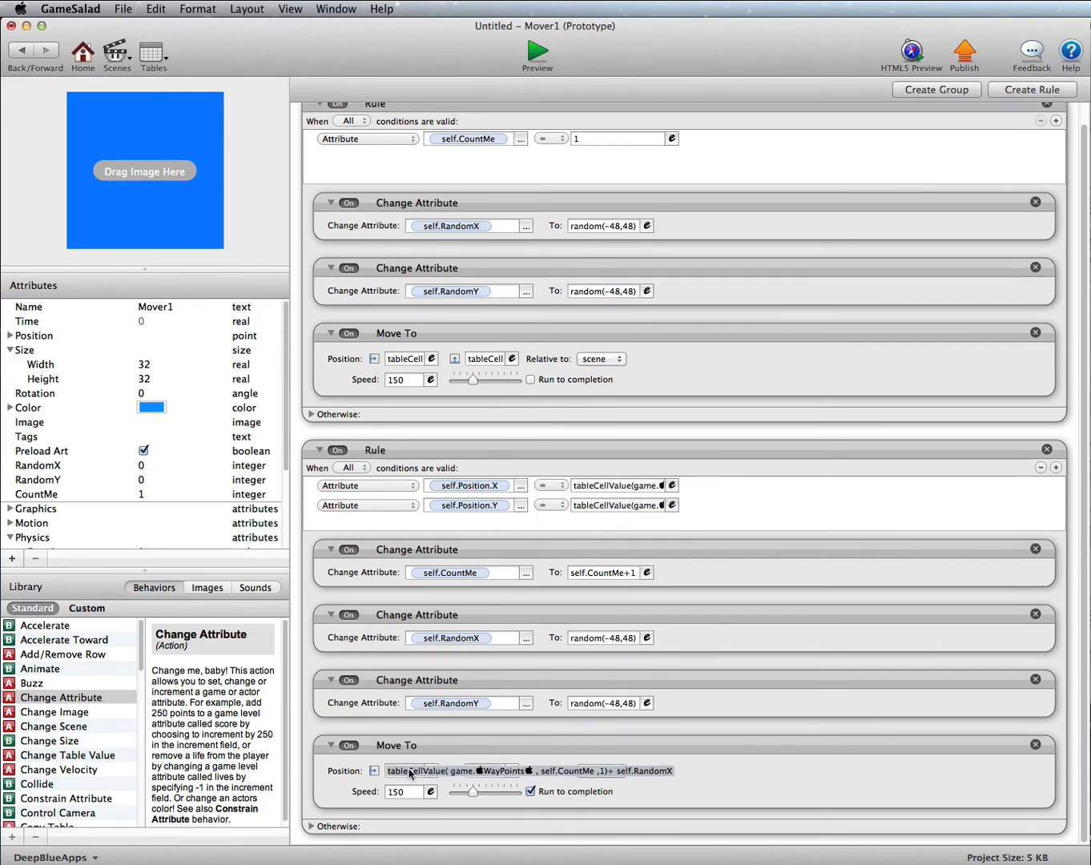
key("Return")
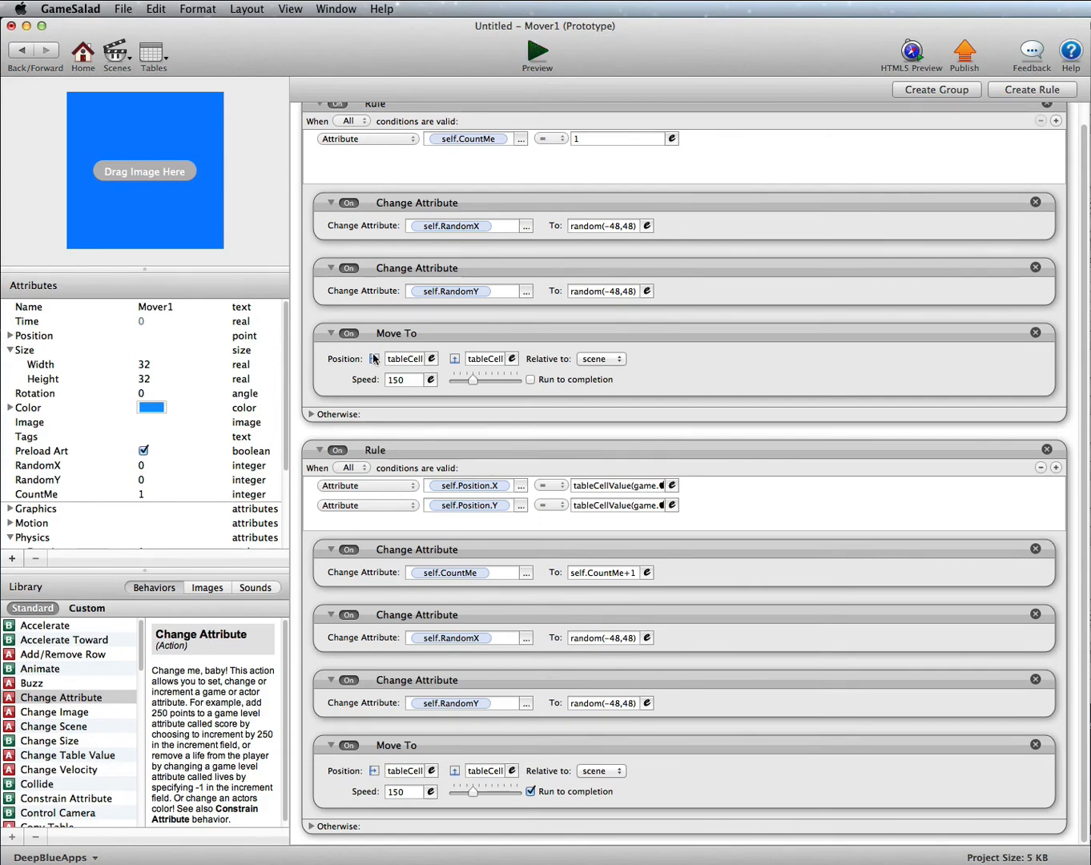
Preview the scene to check how the Mover1 actors follow the waypoints up to the last one, and return to Mover1's rules.
key("super+Return")
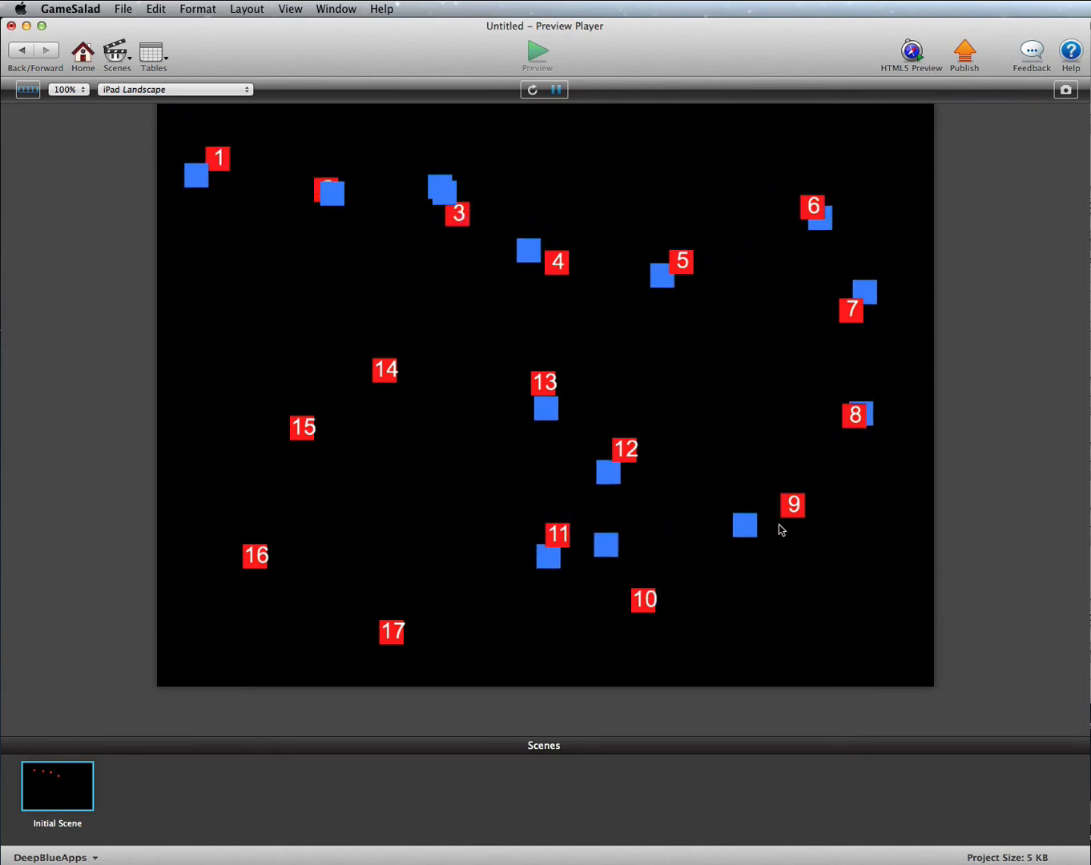
left_click(14, 52)
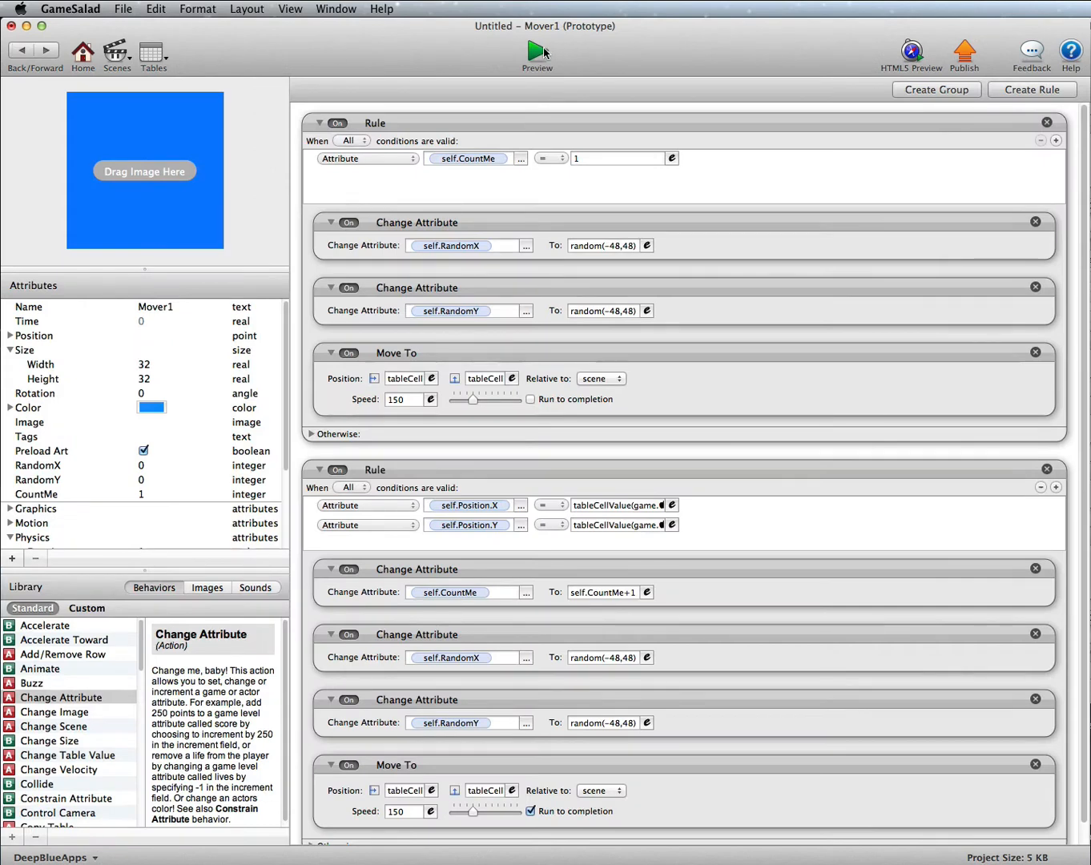
left_click(543, 53)
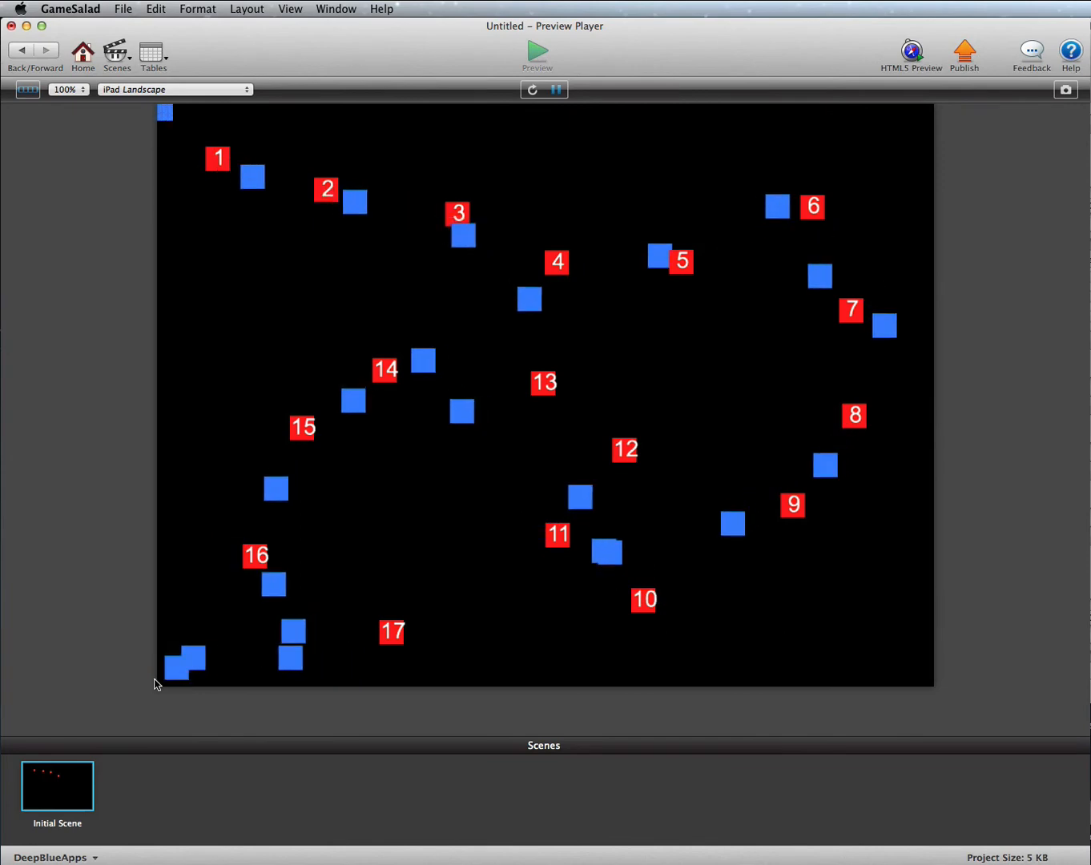
left_click(19, 54)
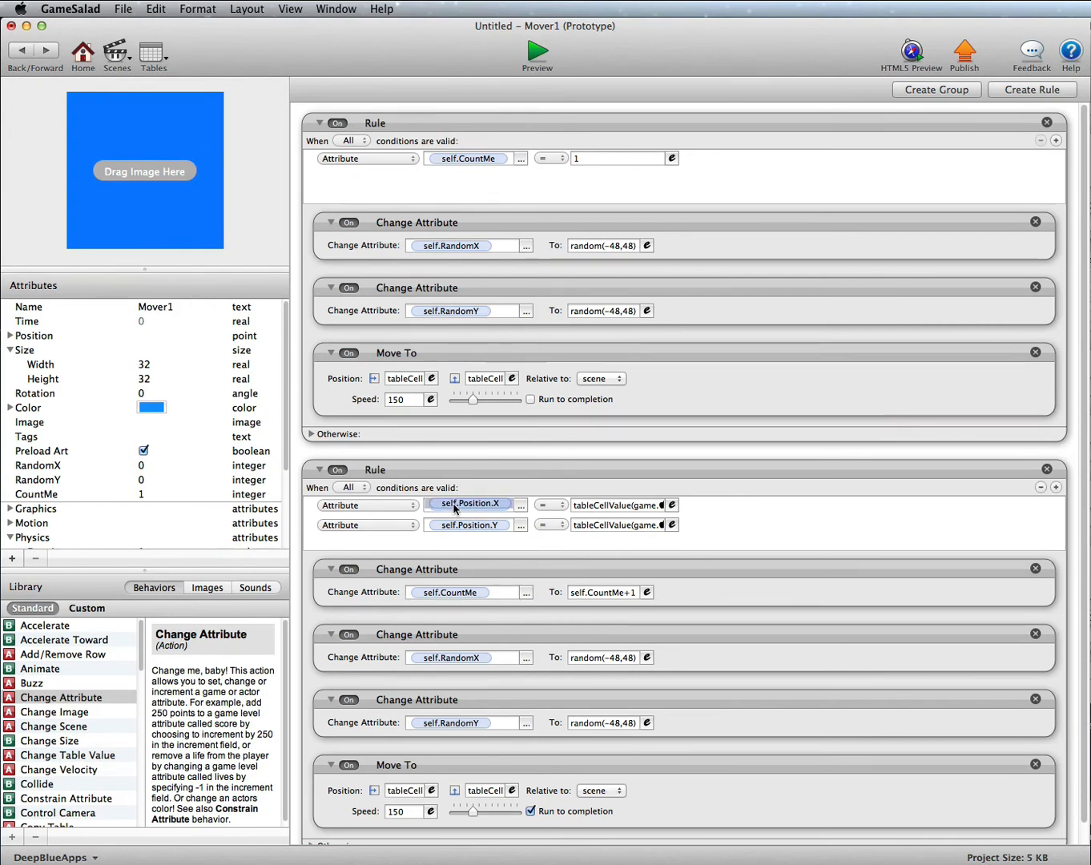
Add a third condition to Mover1's second rule that tests the attribute self.CountMe.
left_click(1056, 487)
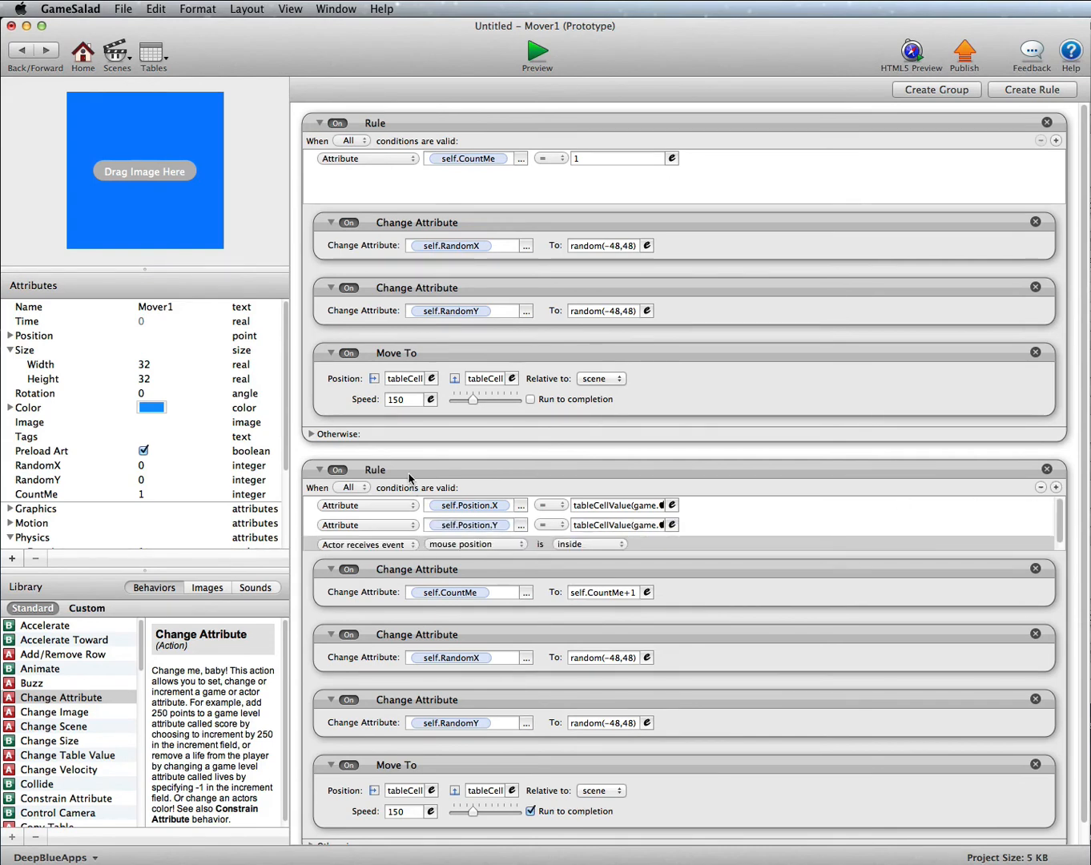
scroll(409, 478, "down", 1)
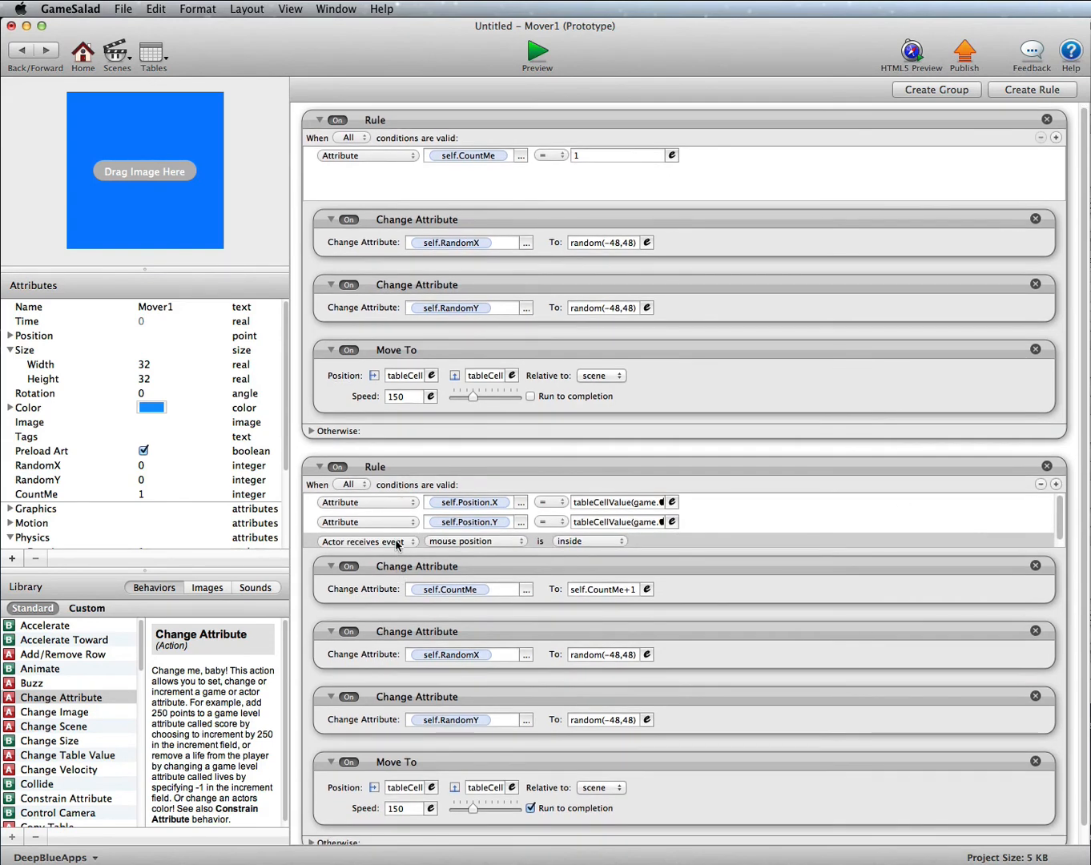
left_click(398, 544)
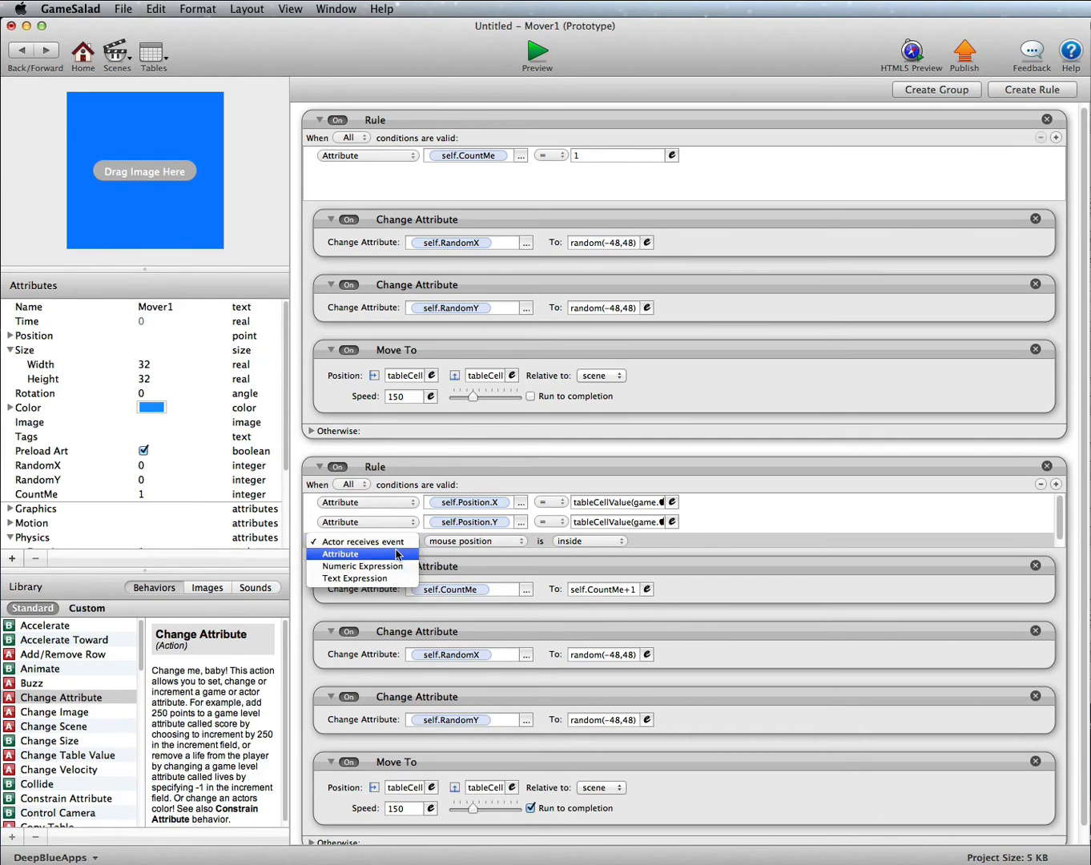
left_click(399, 554)
left_click(521, 542)
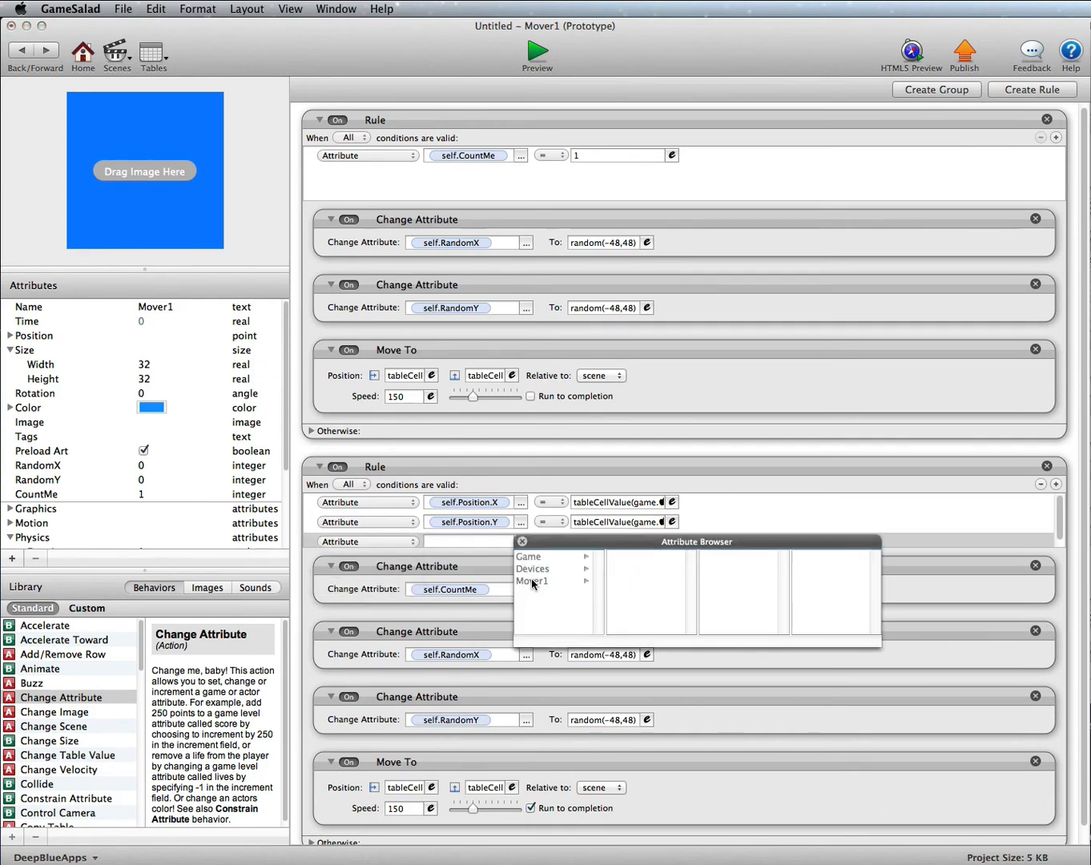
left_click(533, 582)
scroll(665, 609, "down", 4)
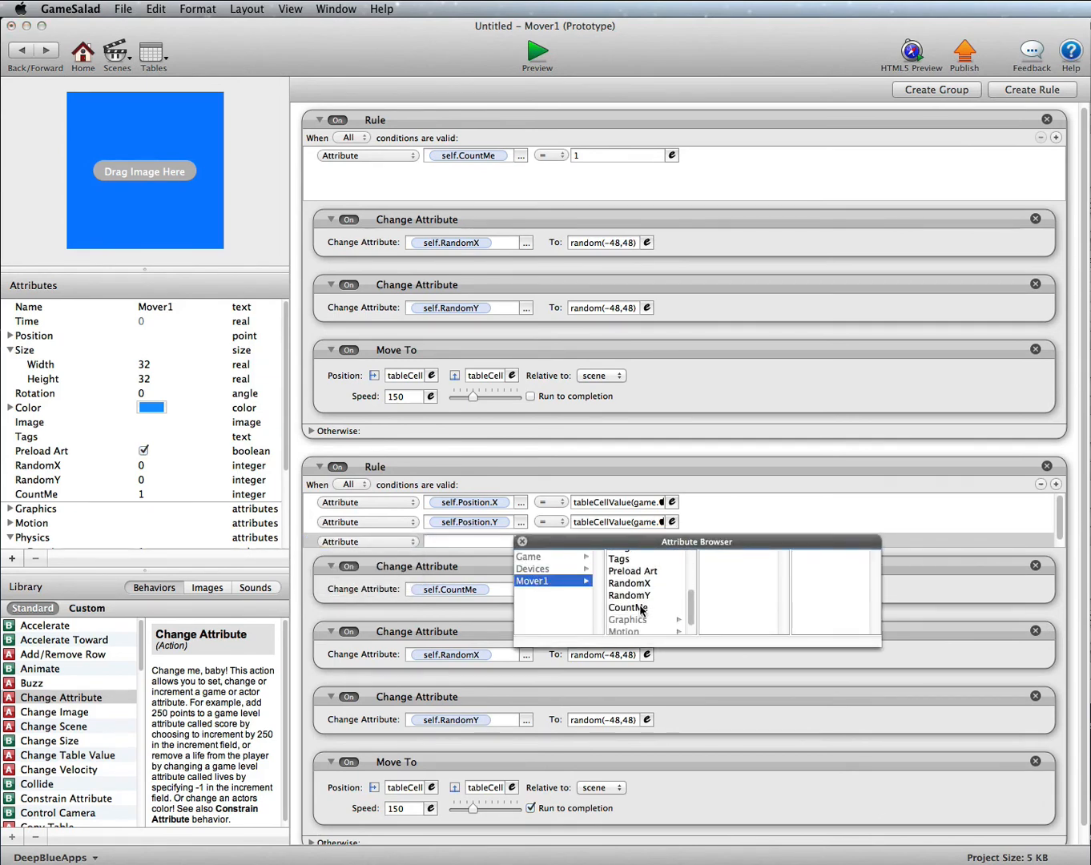
left_click(640, 607)
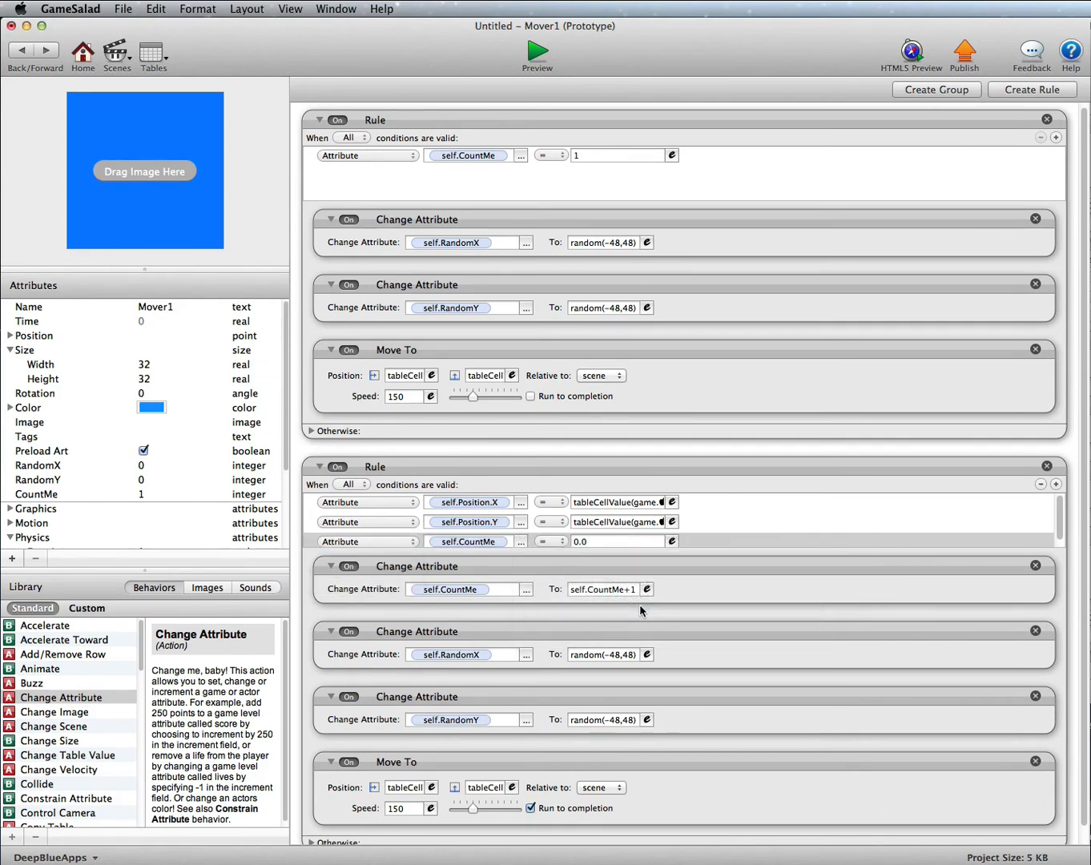
Set the self.CountMe condition to be less than (<) game.Counter.
left_click(563, 545)
left_click(558, 579)
left_click(669, 543)
left_click(588, 564)
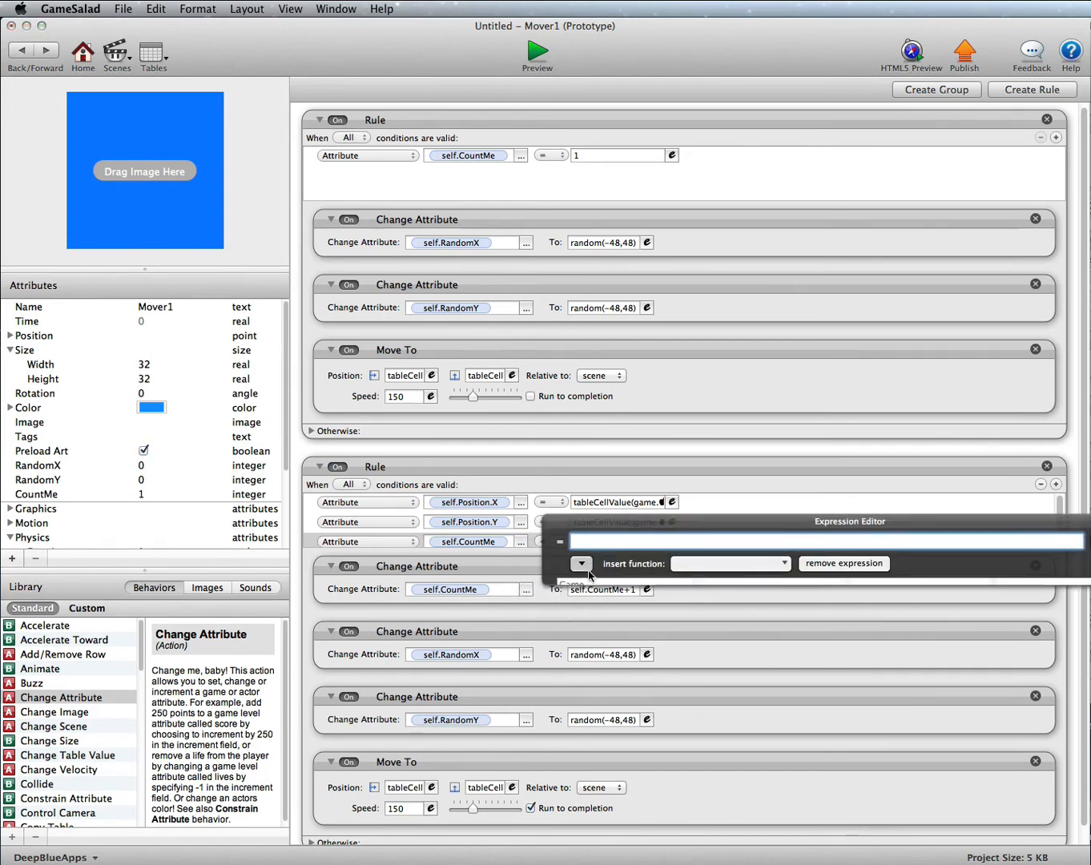
left_click(591, 584)
scroll(722, 617, "down", 5)
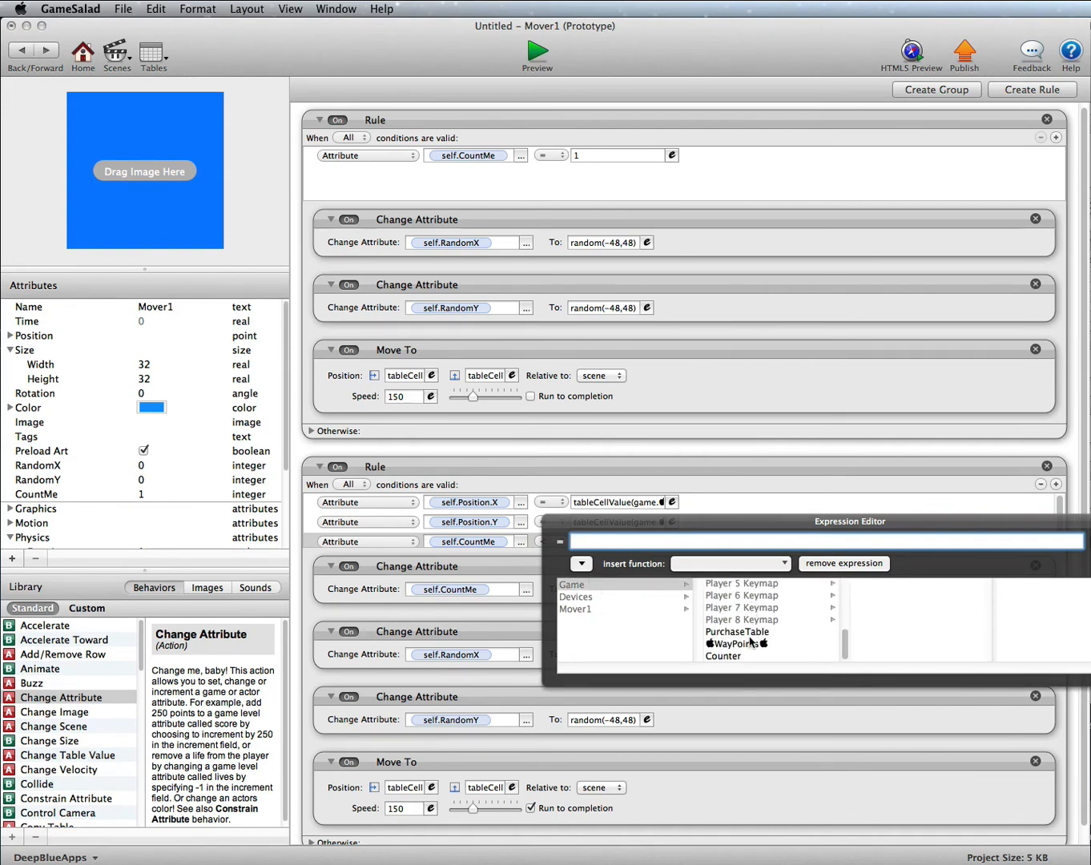
left_click(726, 657)
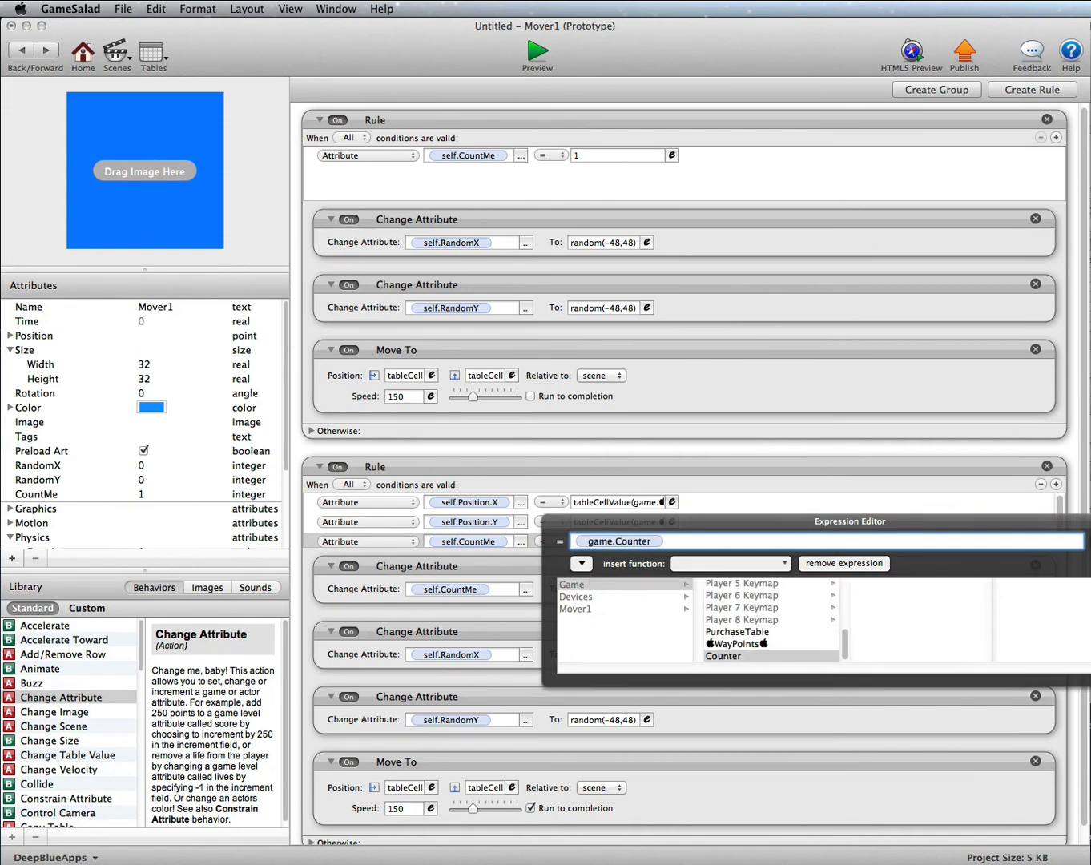
key("Return")
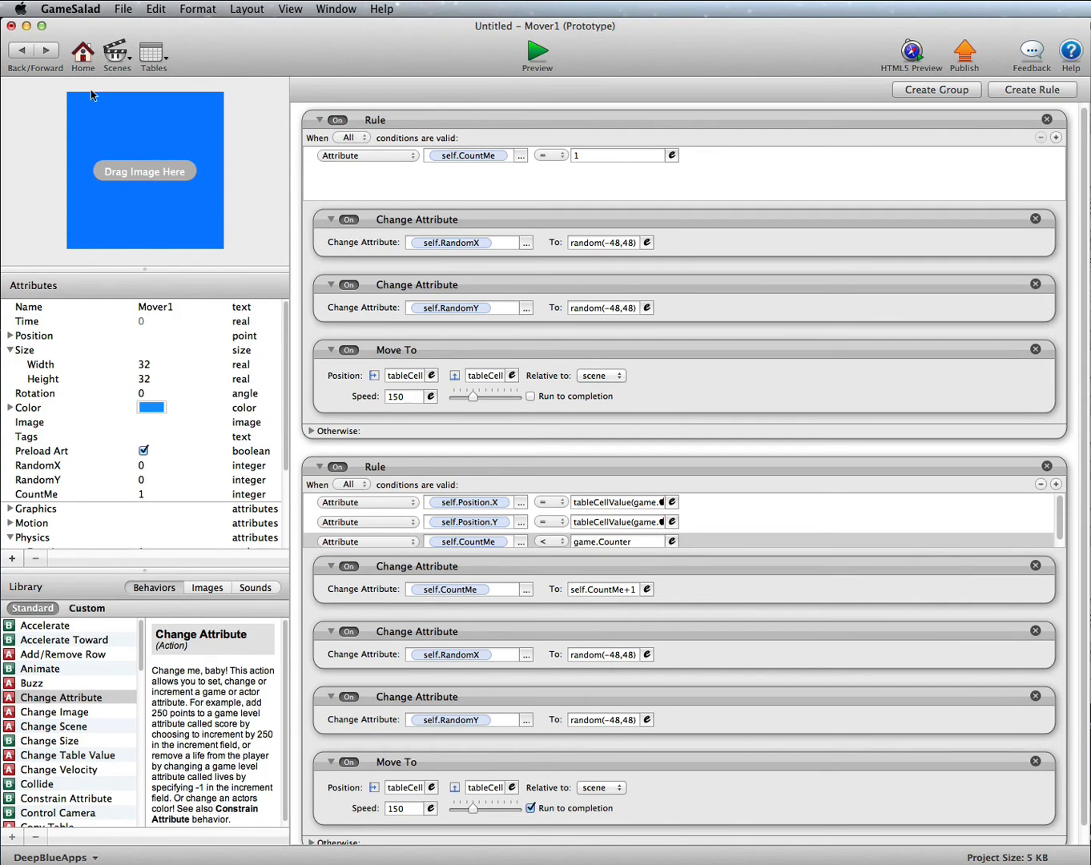
Preview the Initial Scene to check what the Mover1 actors do at the final waypoint, and return to the scene editor.
left_click(529, 53)
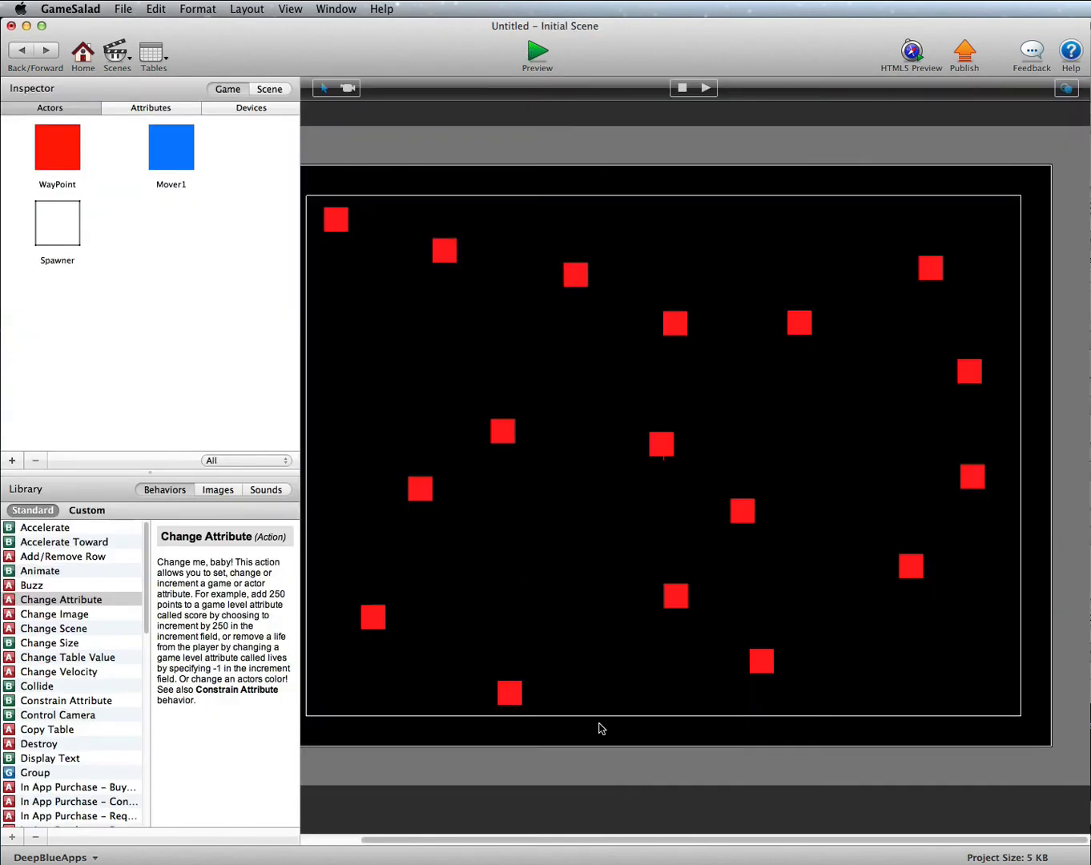
left_click(540, 51)
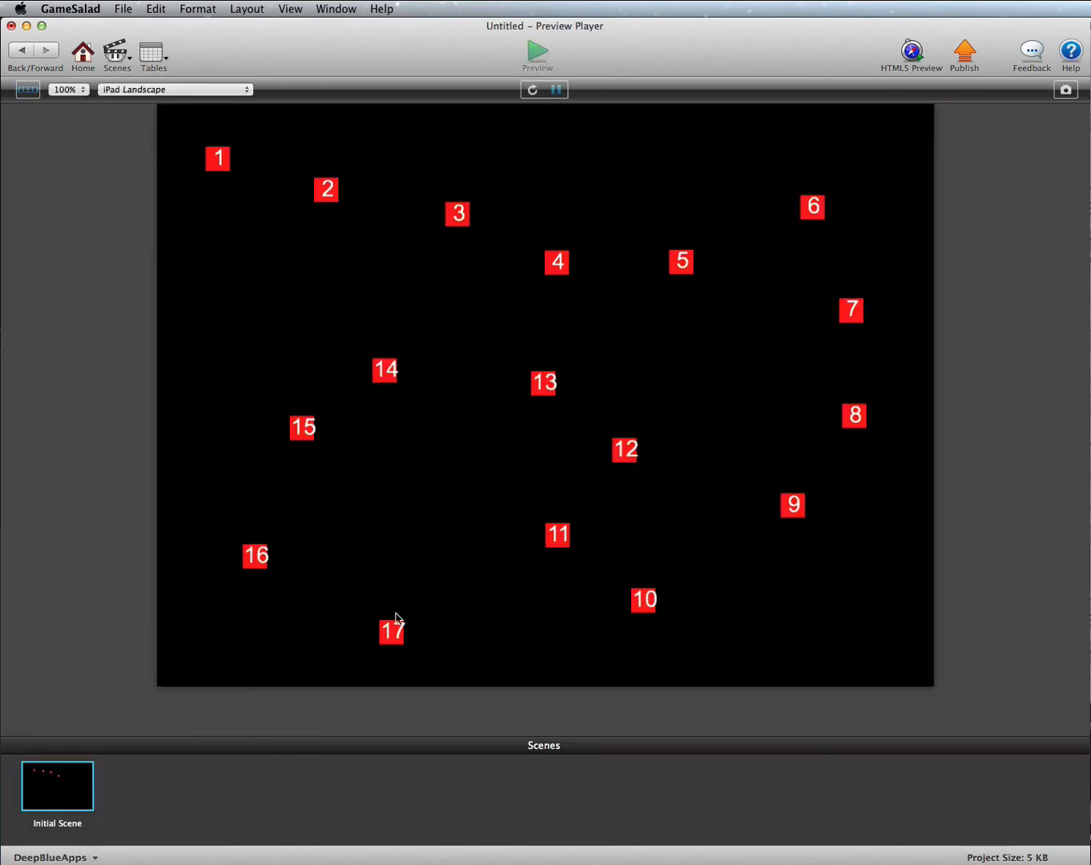
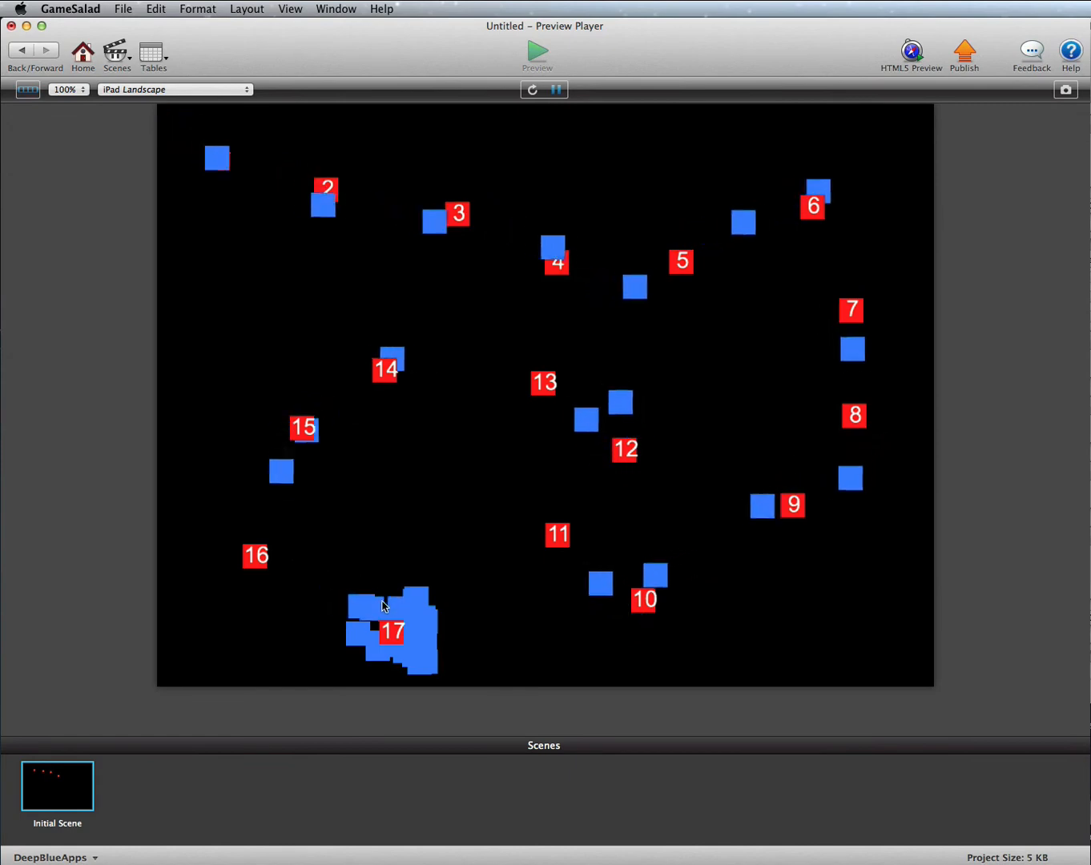
left_click(27, 52)
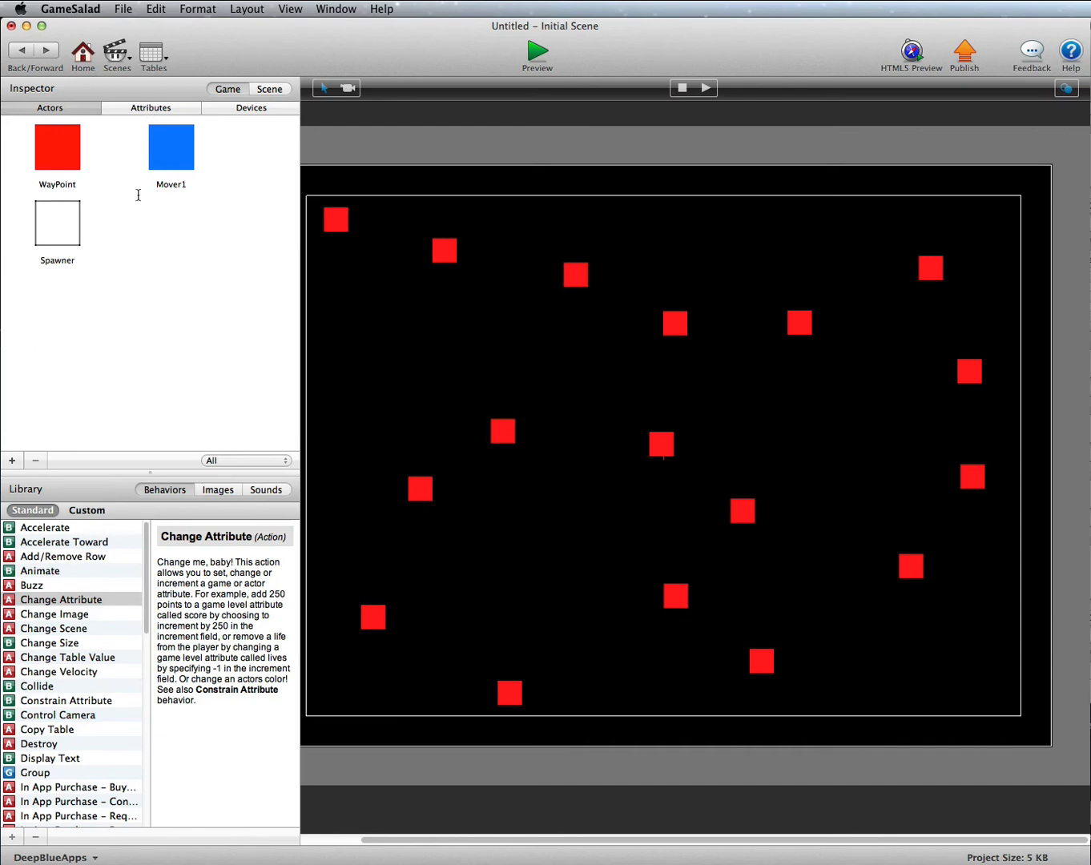
Open the Spawner actor and add an integer attribute named Counter.
double_click(58, 224)
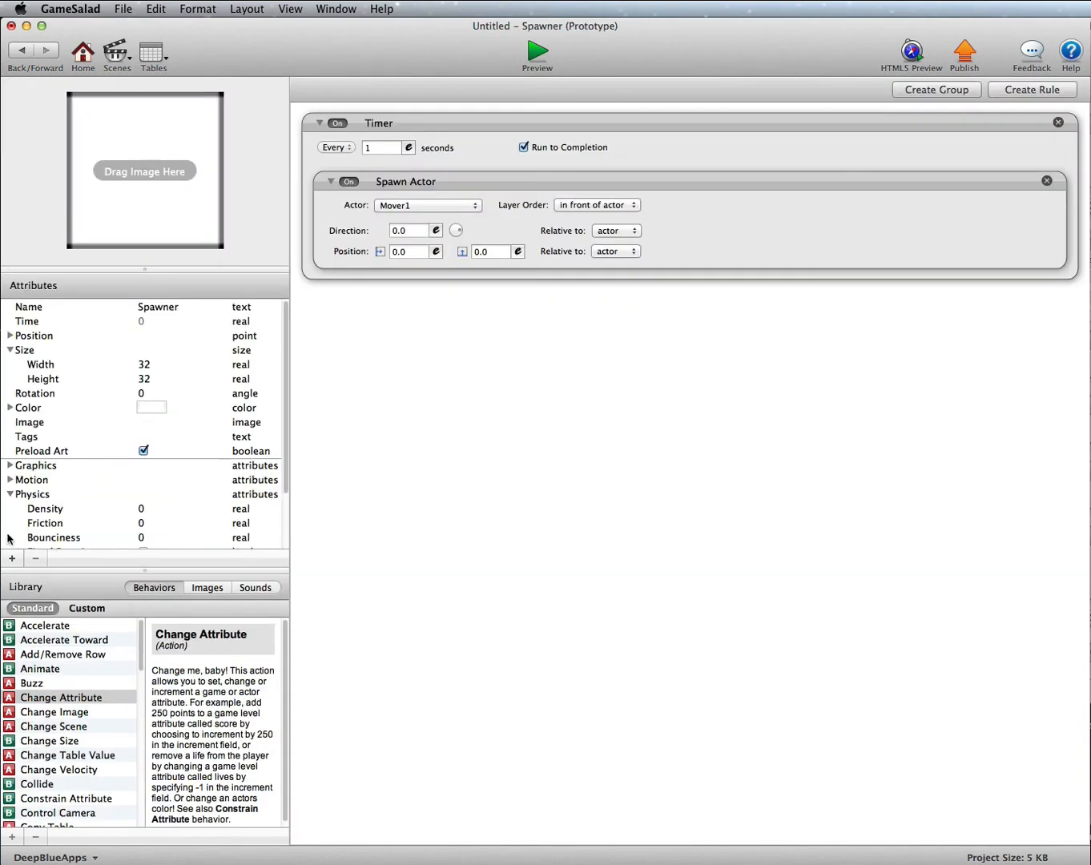
left_click(12, 559)
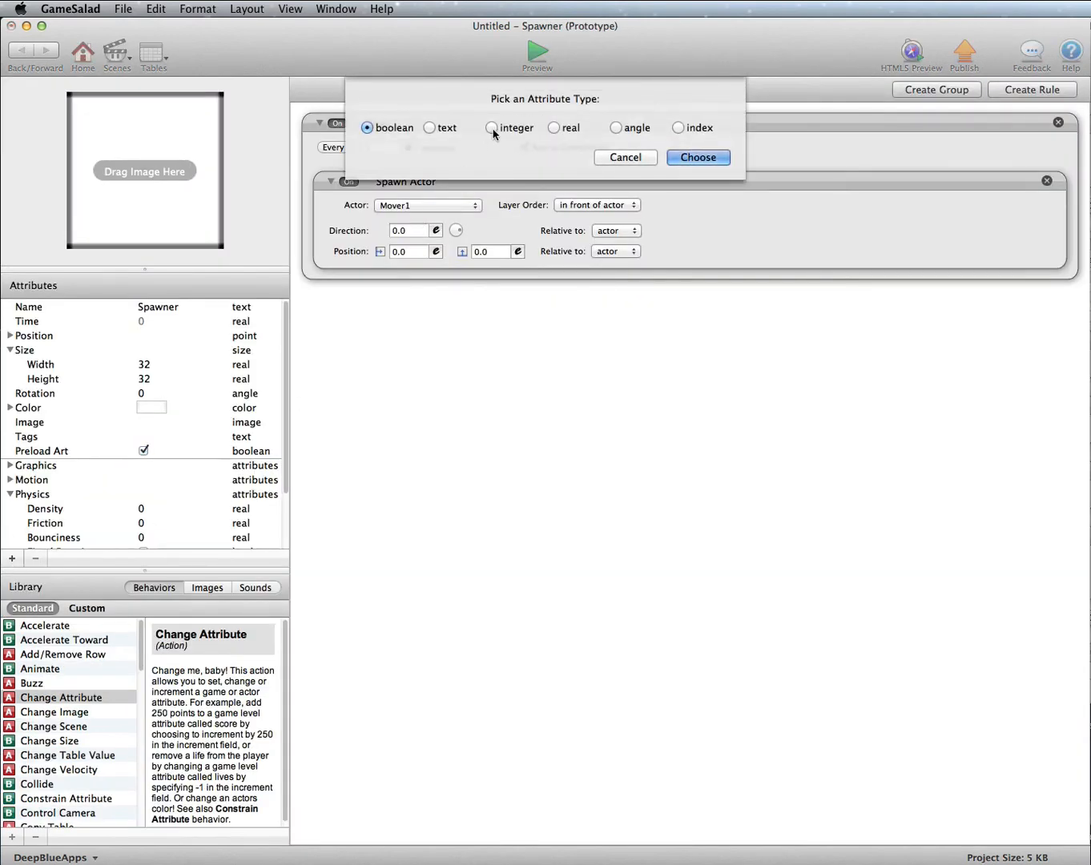
left_click(699, 158)
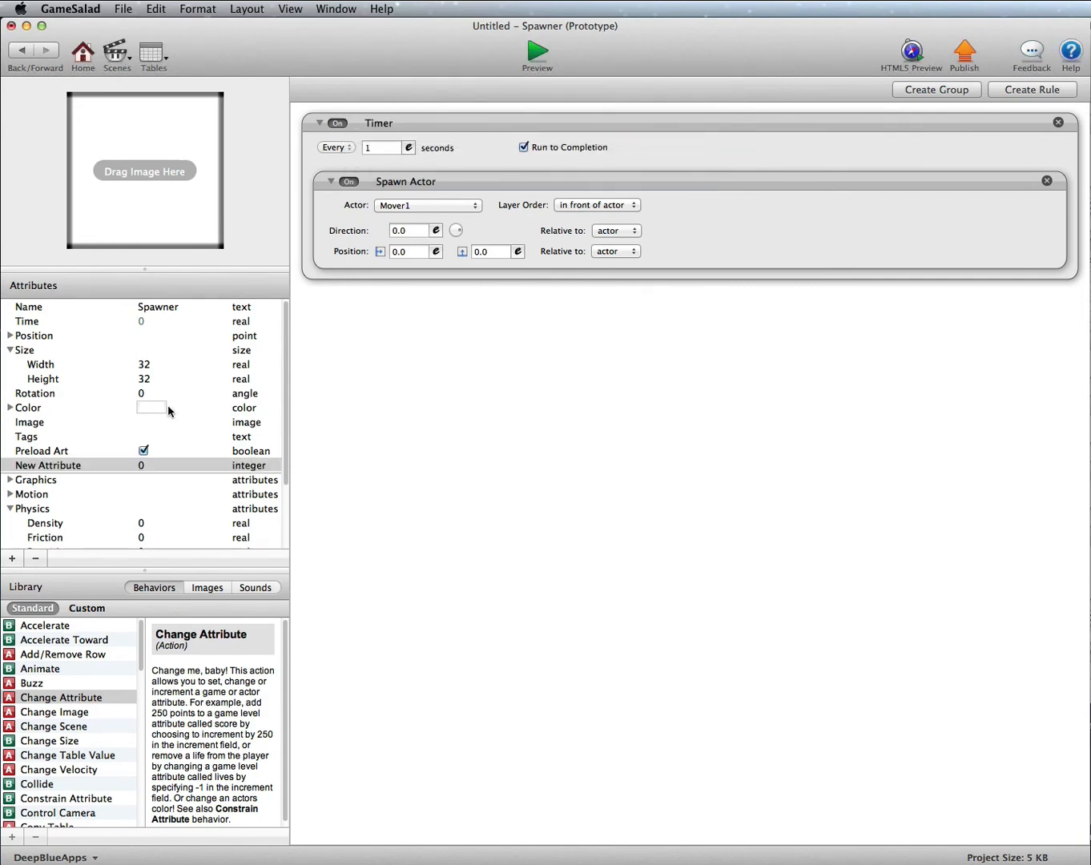
double_click(72, 467)
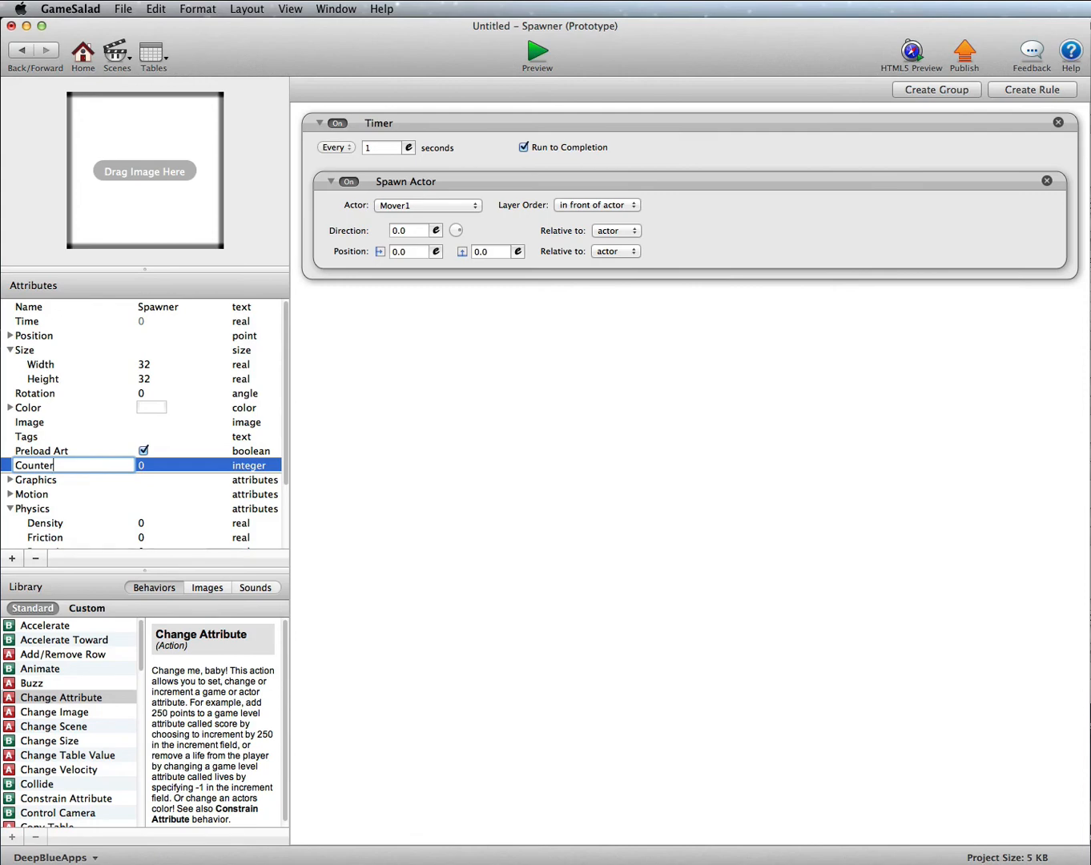
key("Return")
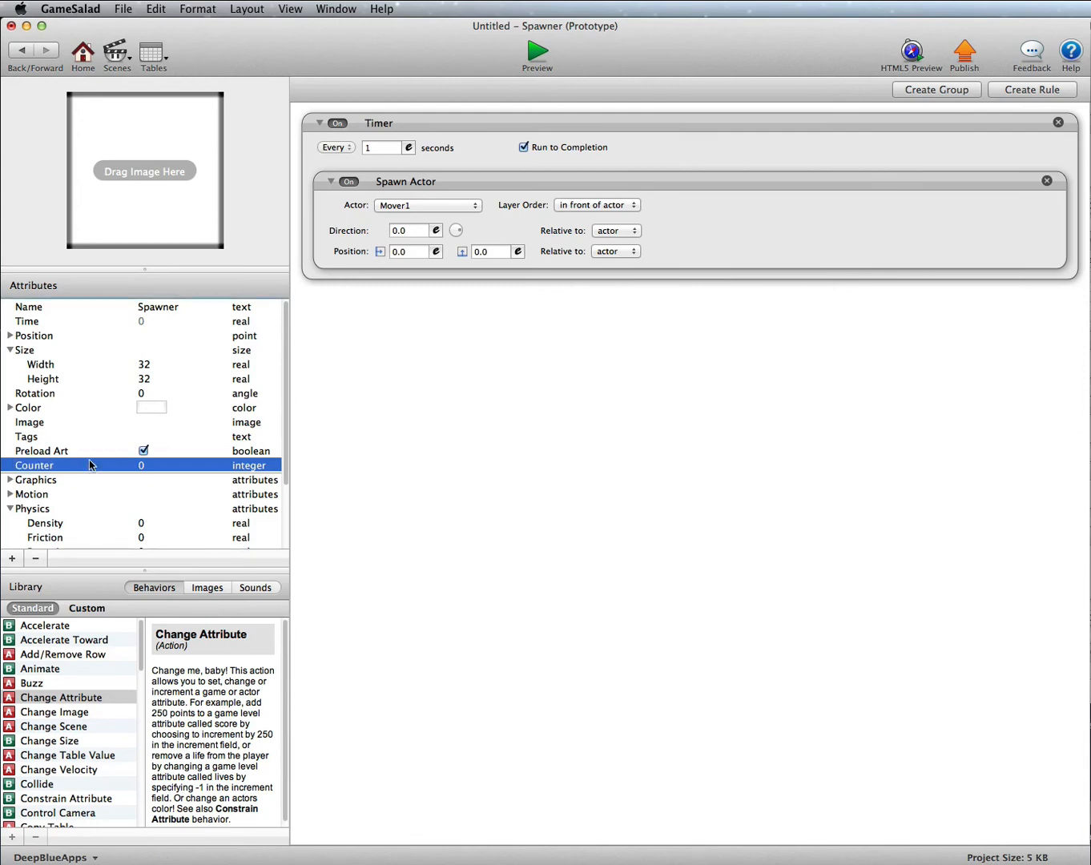
Add a Change Attribute behavior inside the Spawner's Timer, above Spawn Actor, targeting self.Counter.
left_click(91, 699)
left_click_drag(353, 425, 424, 200)
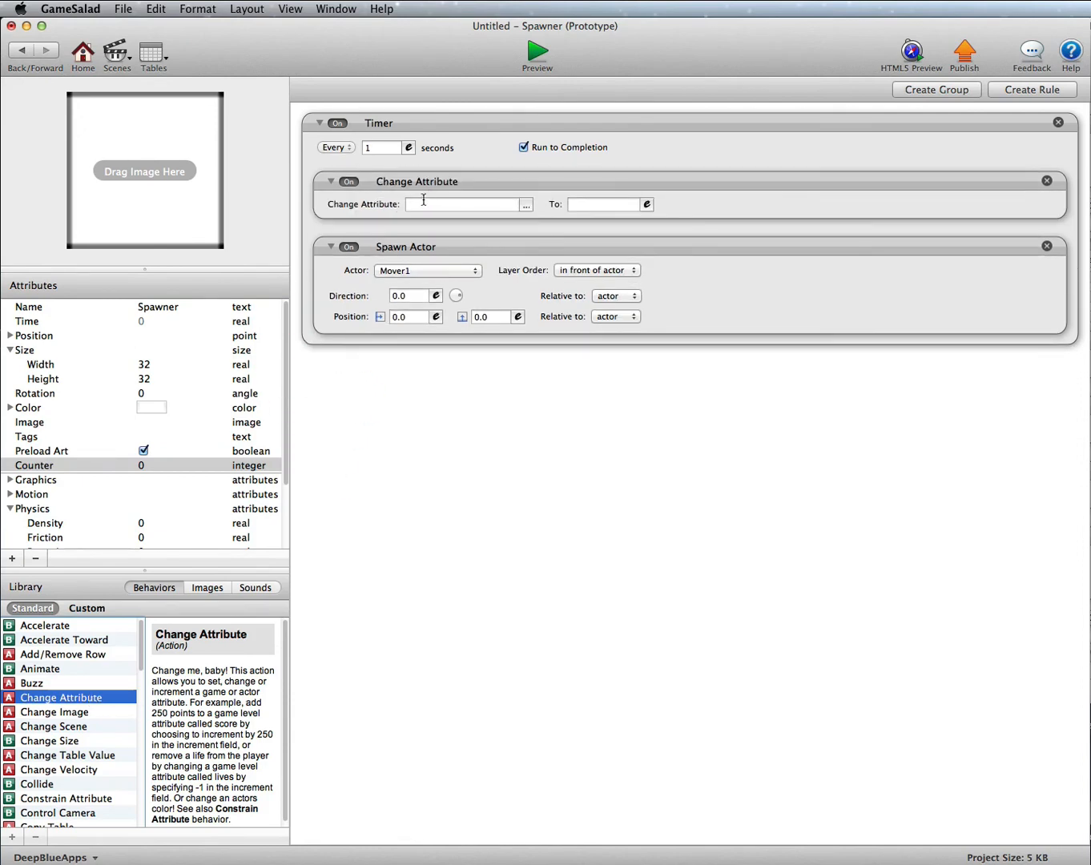
left_click(526, 204)
left_click(539, 243)
scroll(653, 261, "down", 3)
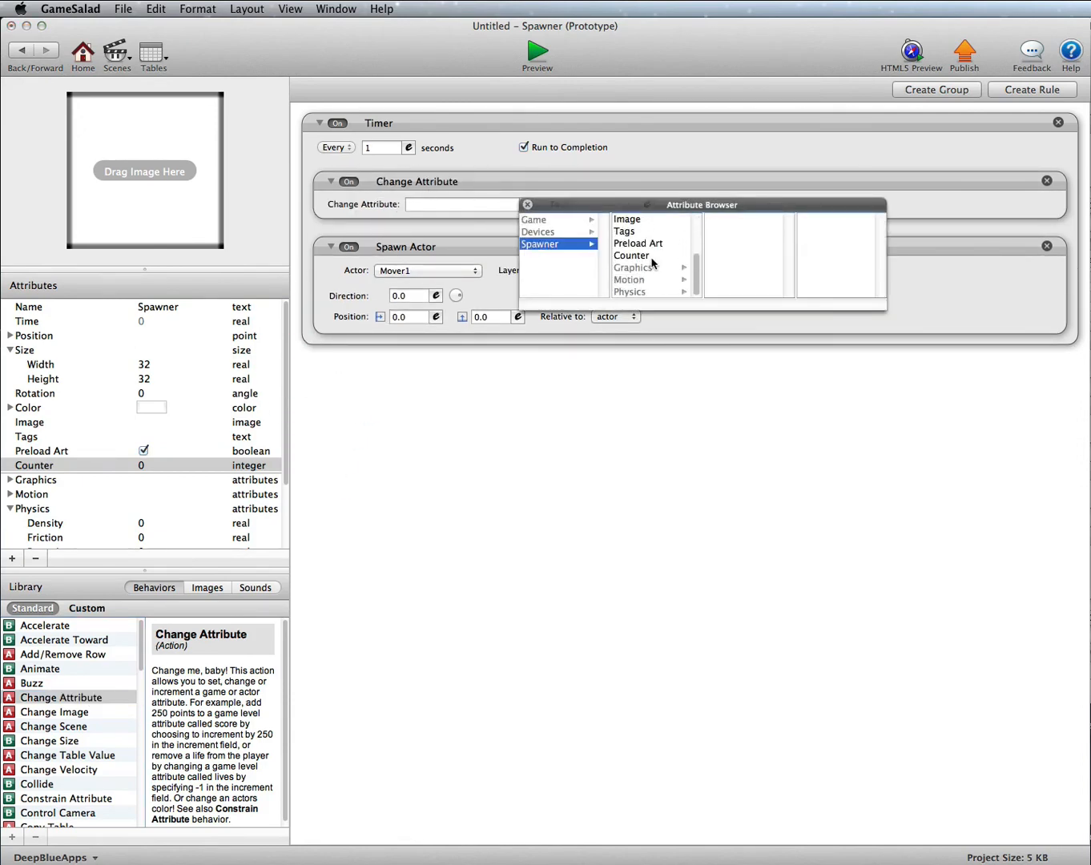
double_click(632, 257)
Set the Change Attribute expression to self.Counter+1.
left_click(647, 206)
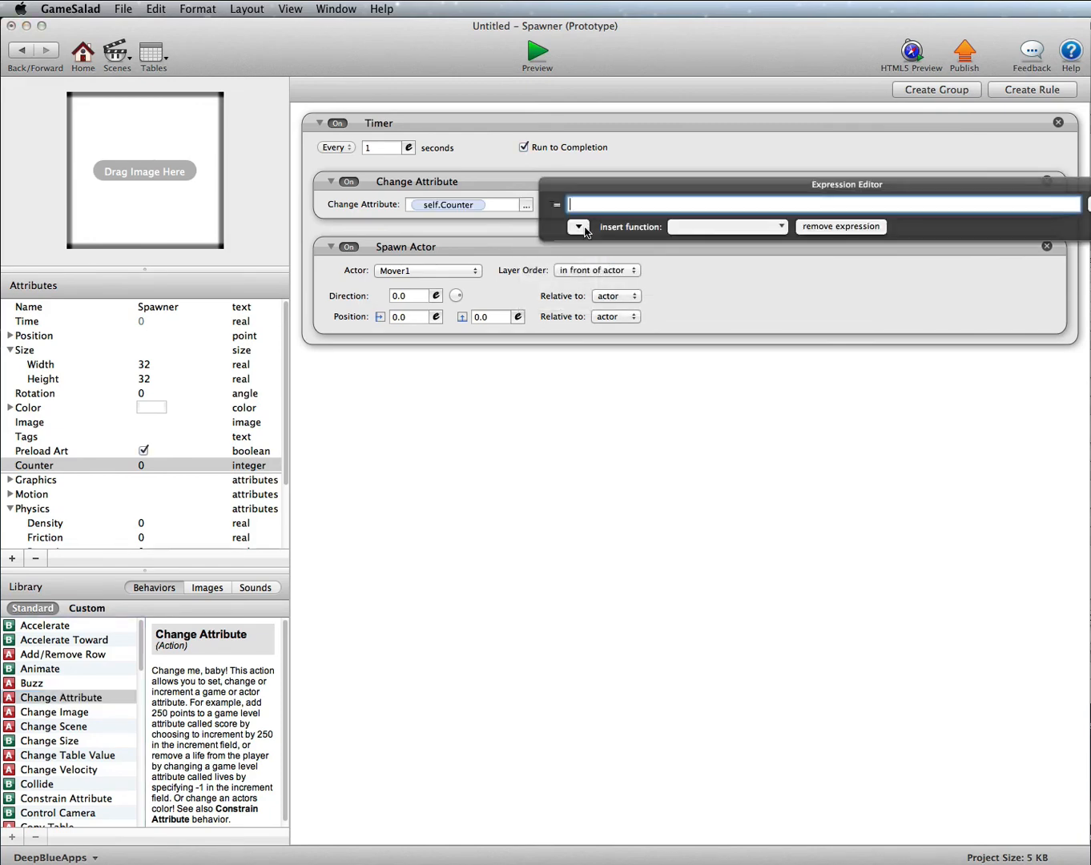
left_click(578, 226)
left_click(587, 273)
scroll(736, 293, "down", 3)
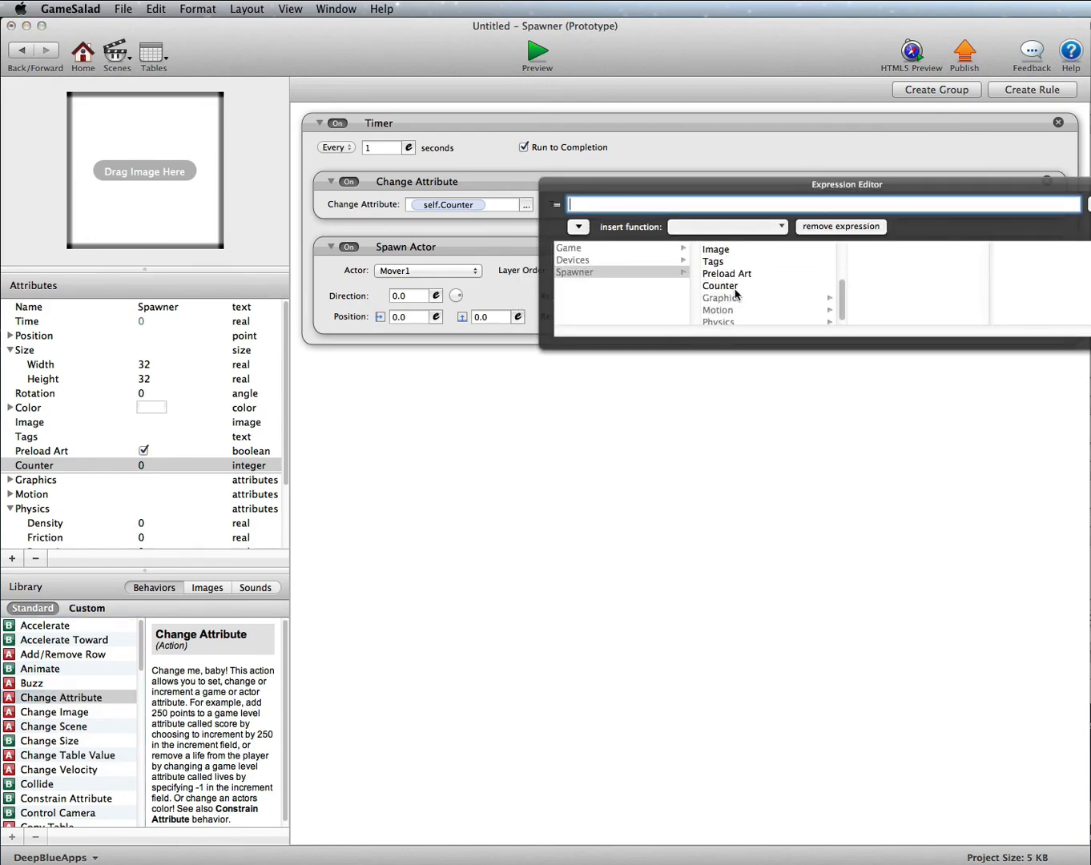
double_click(721, 286)
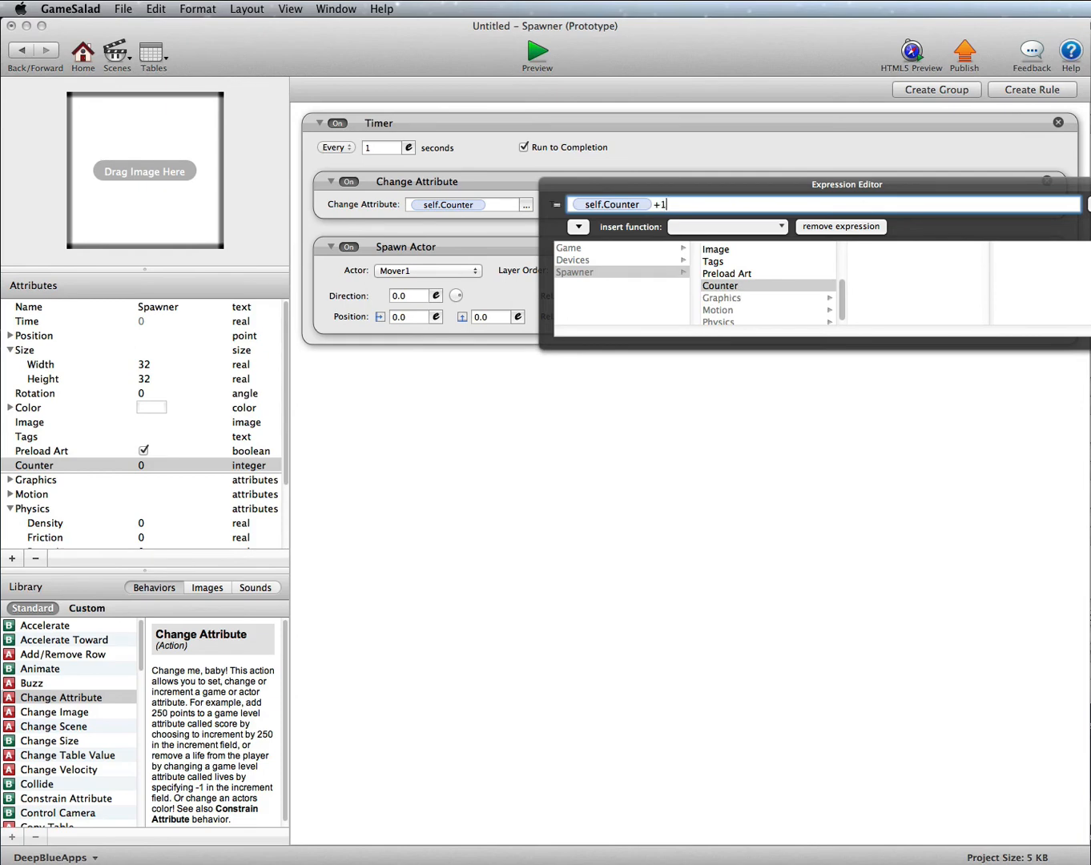
key("Return")
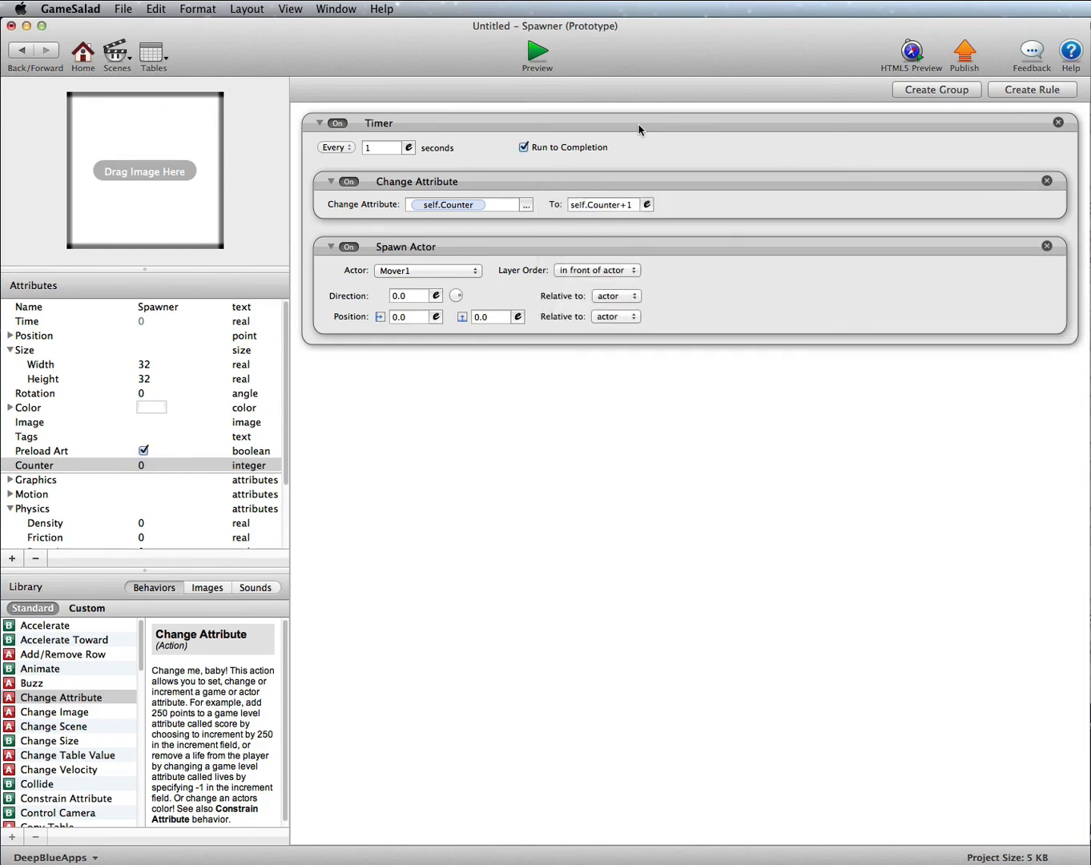
Wrap the Spawner's Timer in a new rule whose condition tests the attribute self.Counter.
left_click(641, 125)
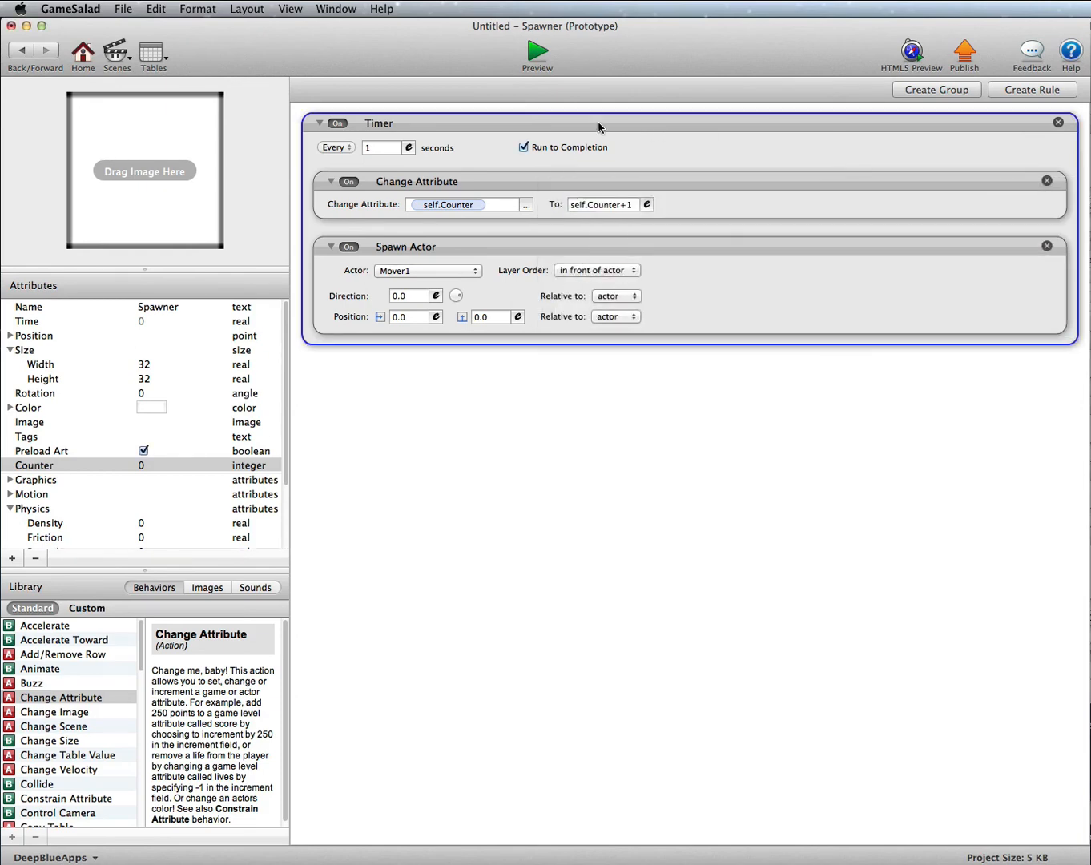
left_click(1021, 91)
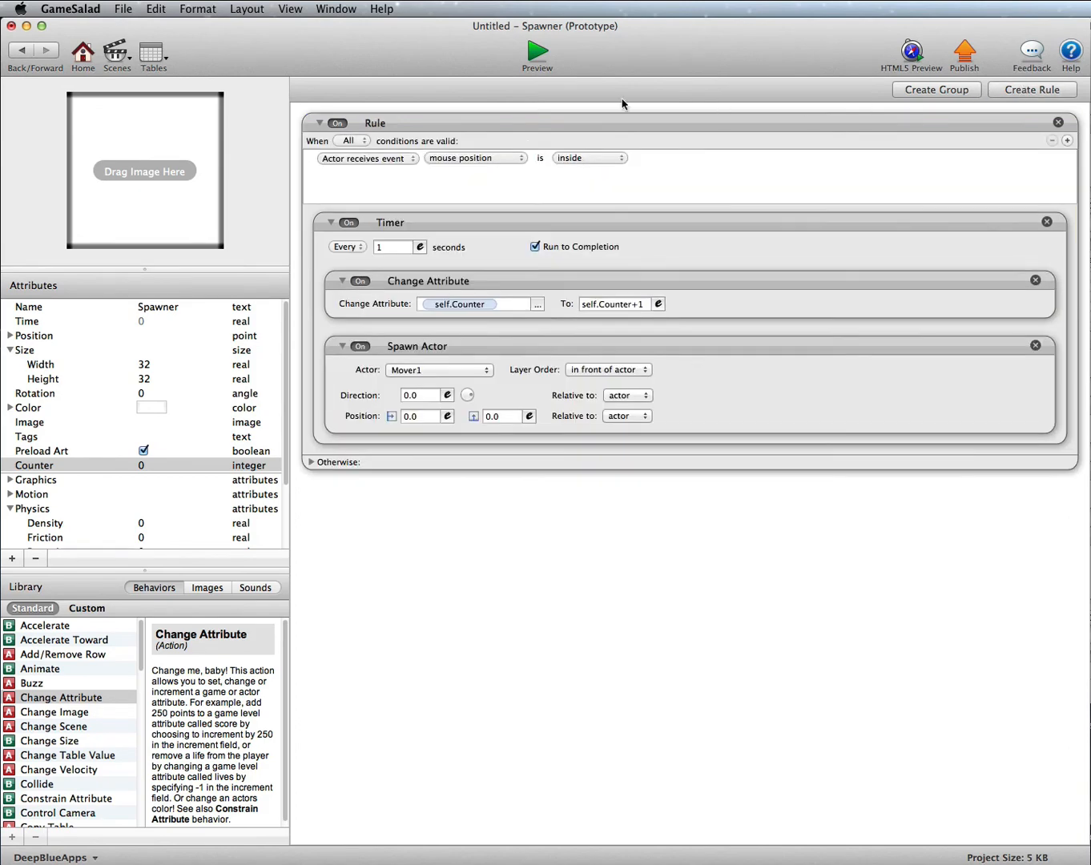
left_click(373, 157)
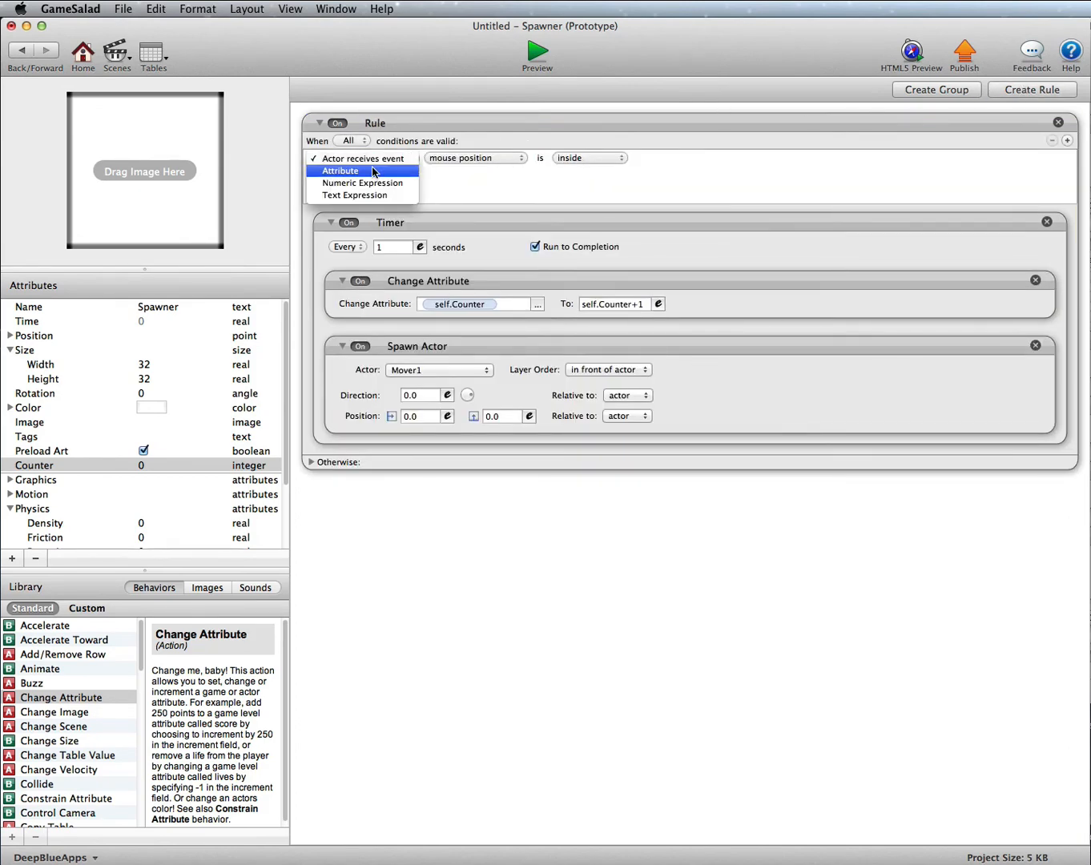
left_click(375, 167)
left_click(521, 159)
left_click(561, 197)
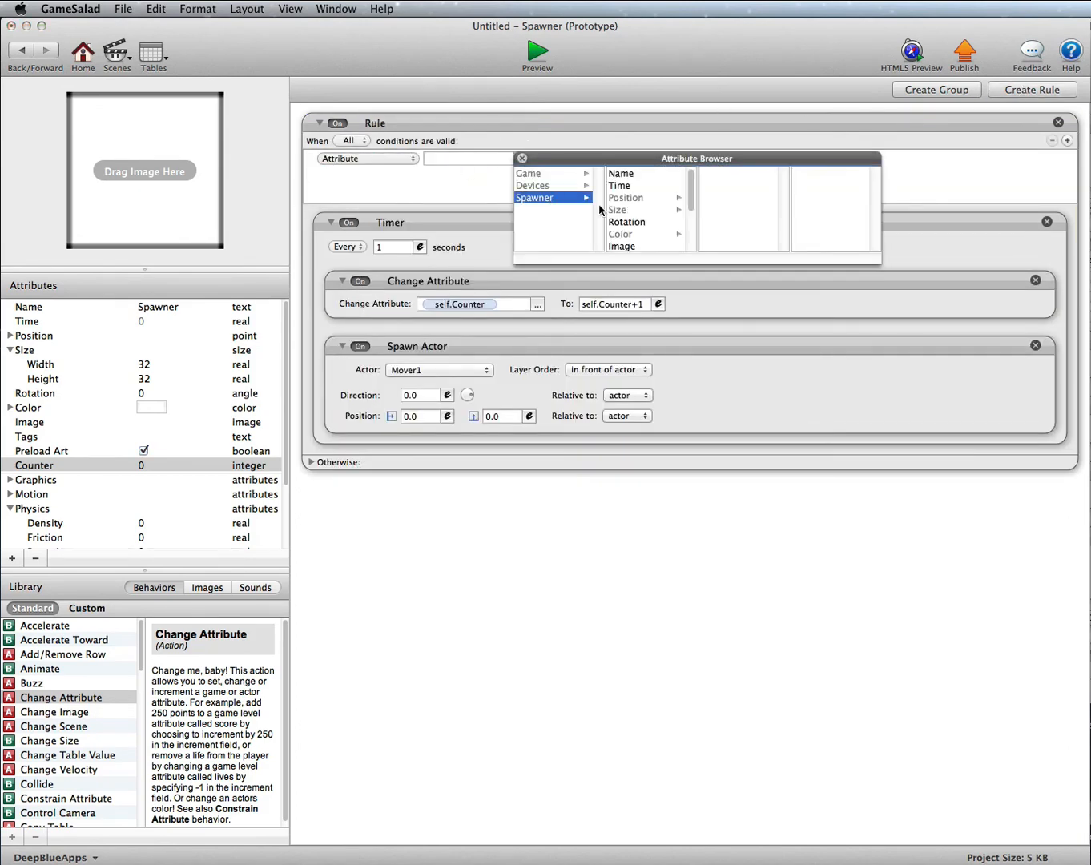
scroll(627, 210, "down", 3)
double_click(628, 208)
Set the rule's self.Counter condition to less than (<) 30 and preview the scene.
left_click(564, 158)
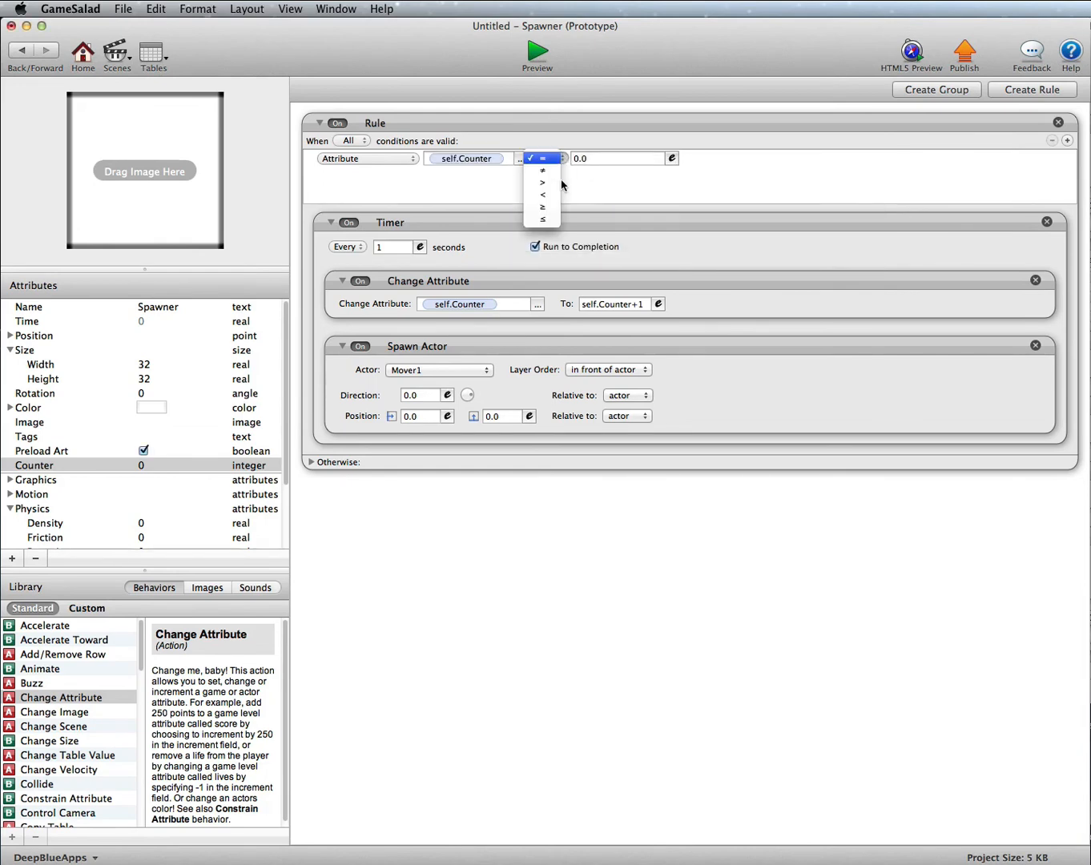
left_click(559, 194)
left_click(584, 158)
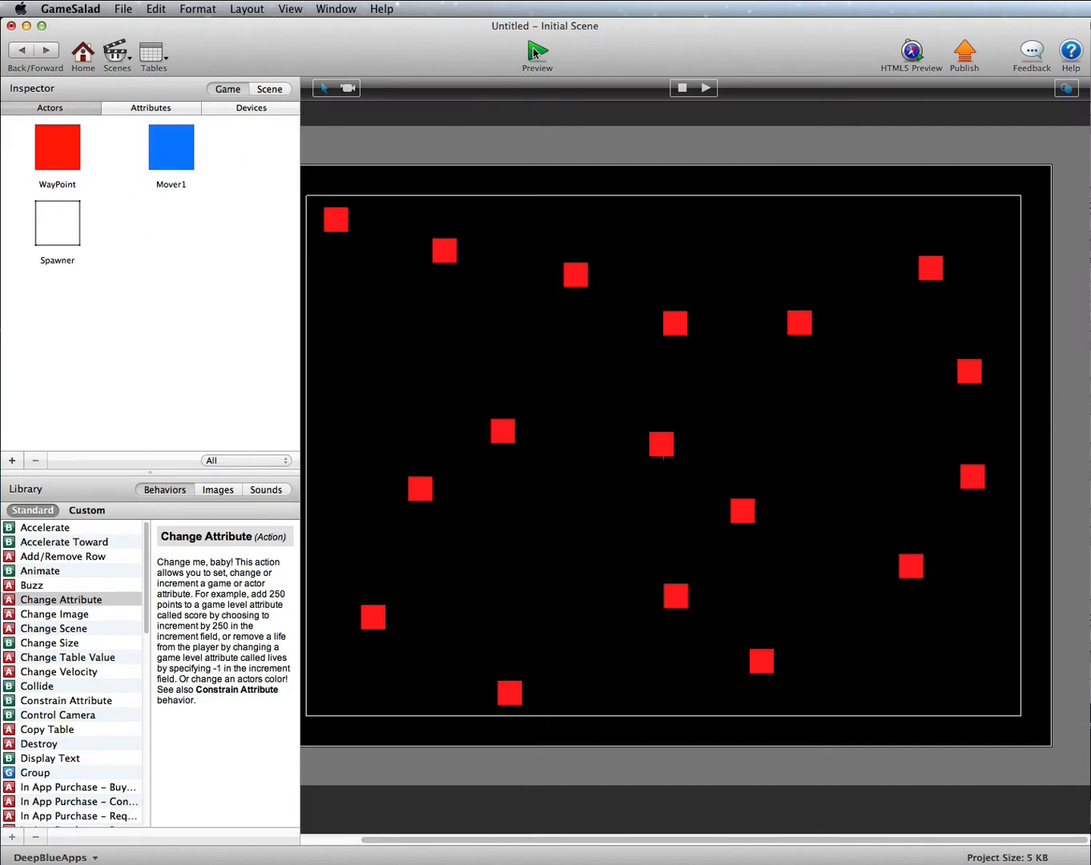
left_click(536, 53)
Move the Spawner above all WayPoints in the Background layer, then preview the scene and return to the editor.
left_click(262, 90)
left_click(263, 110)
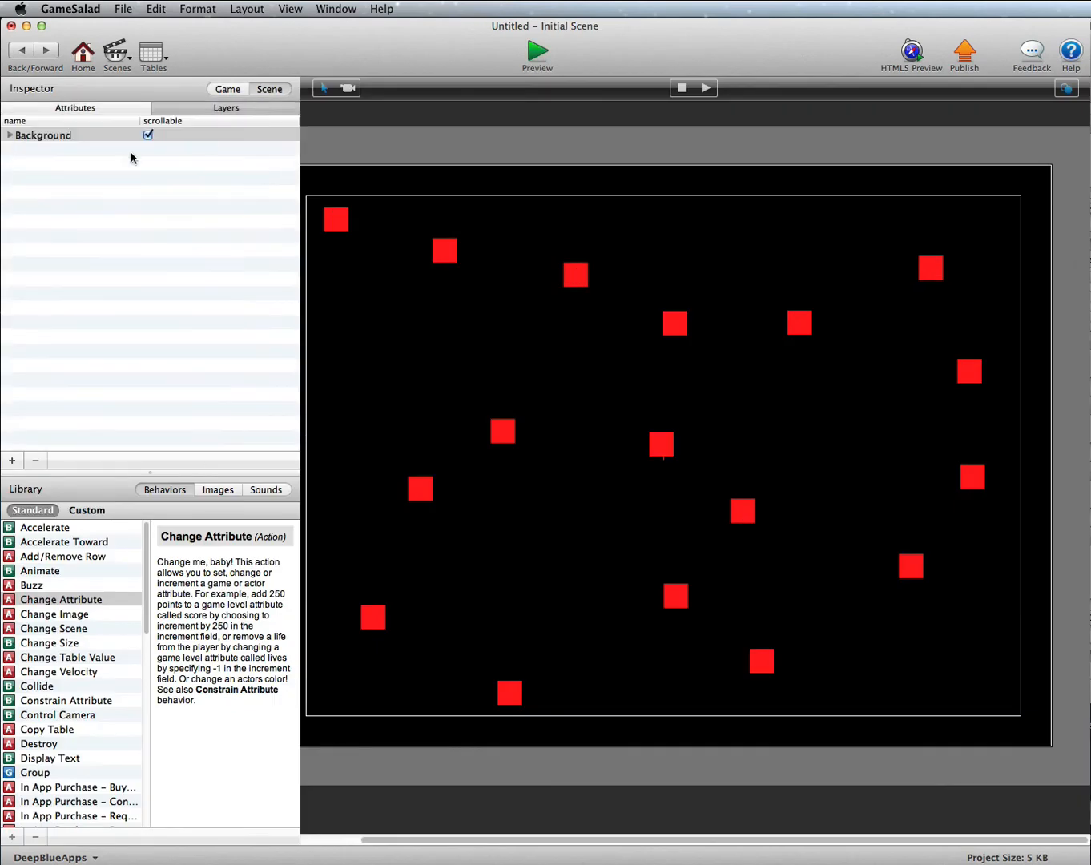
left_click(10, 136)
left_click(46, 337)
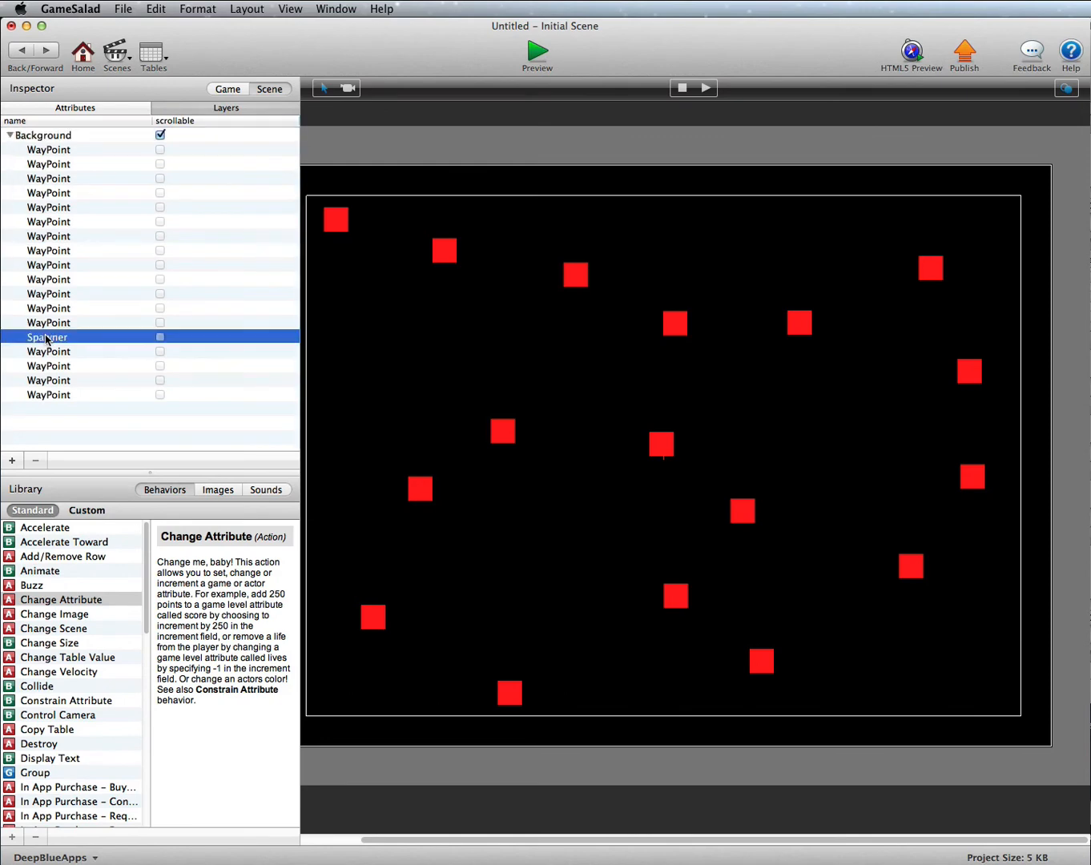
left_click_drag(46, 337, 49, 150)
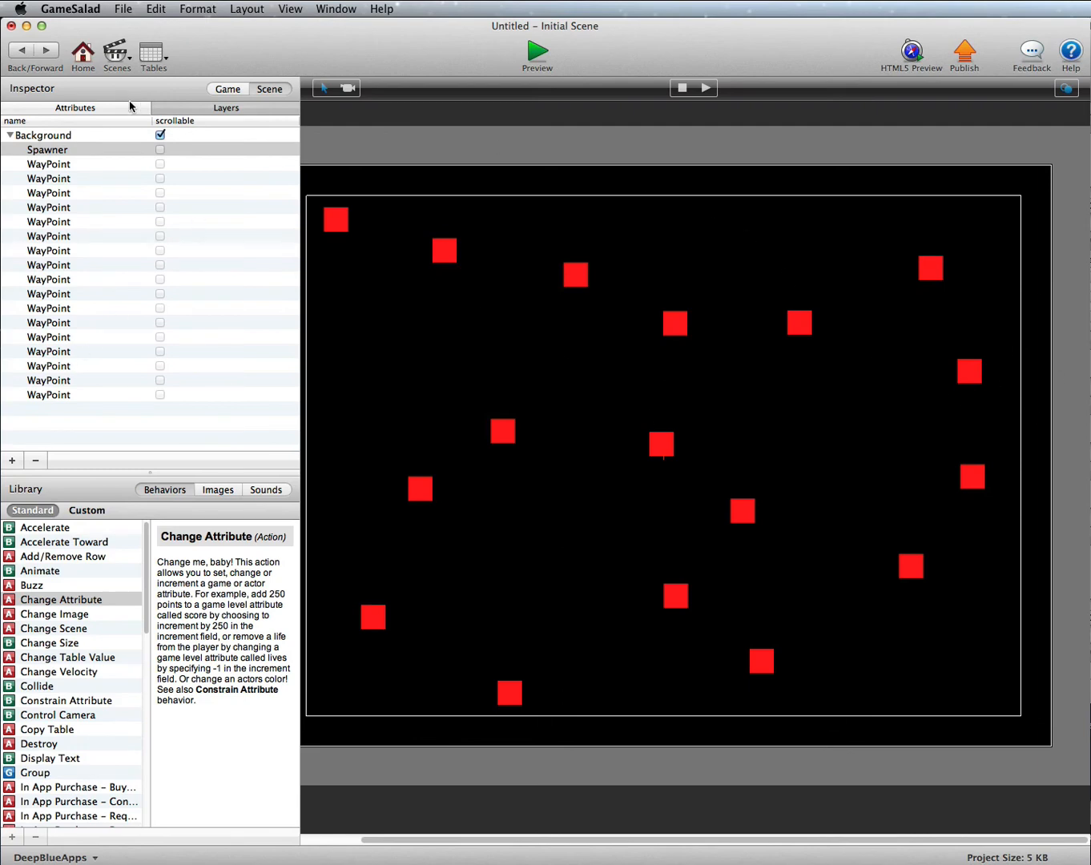
left_click(528, 52)
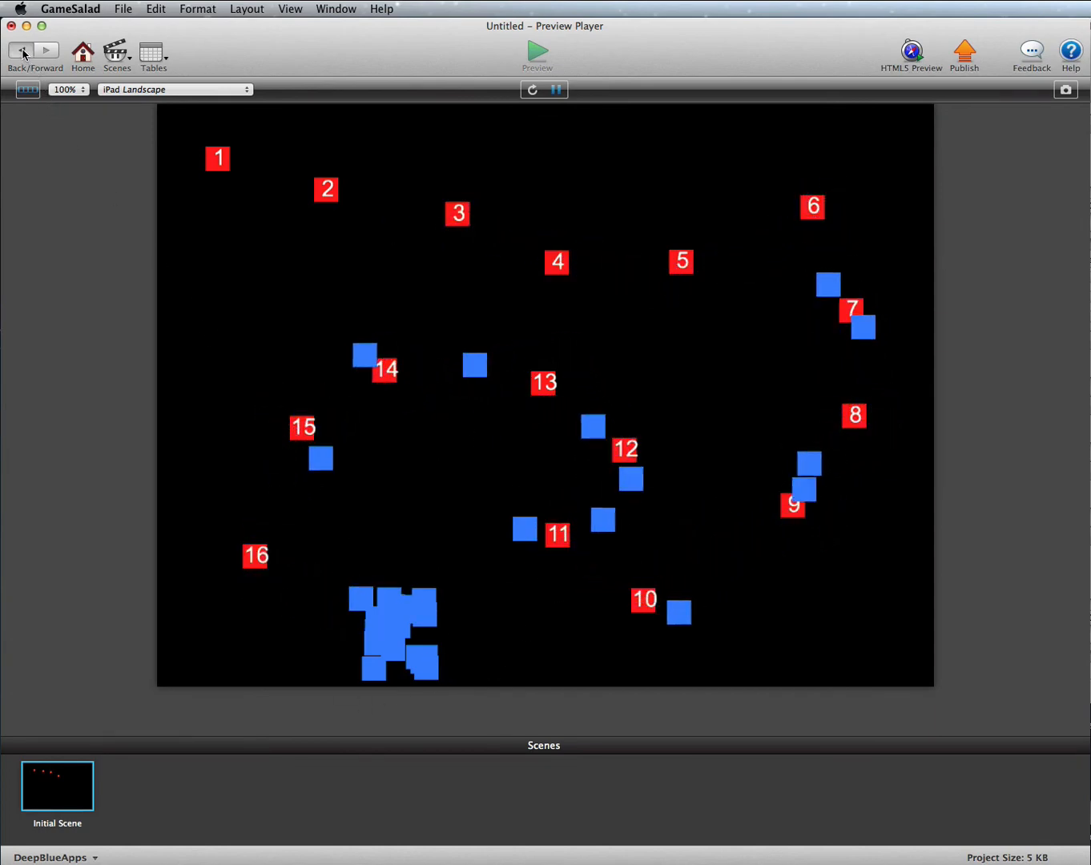
left_click(35, 74)
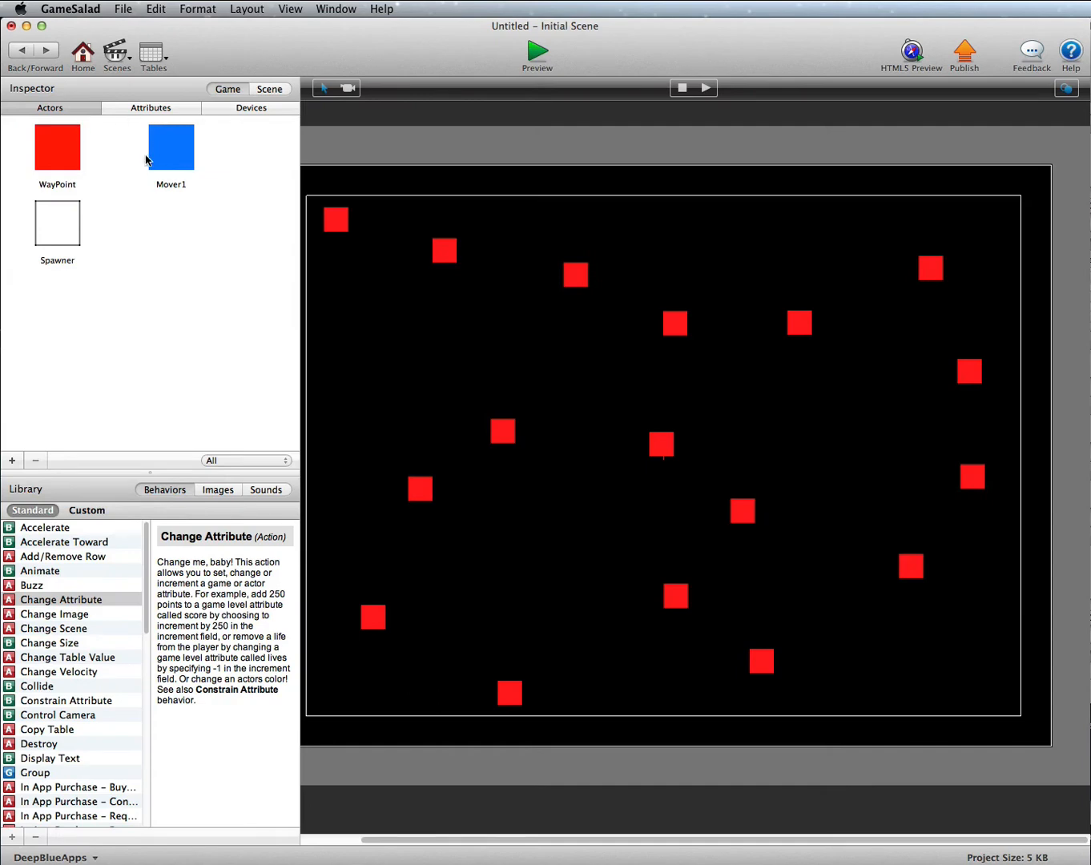
Shorten the interval of the Spawner's Timer and preview the scene, restarting the playback once.
double_click(64, 238)
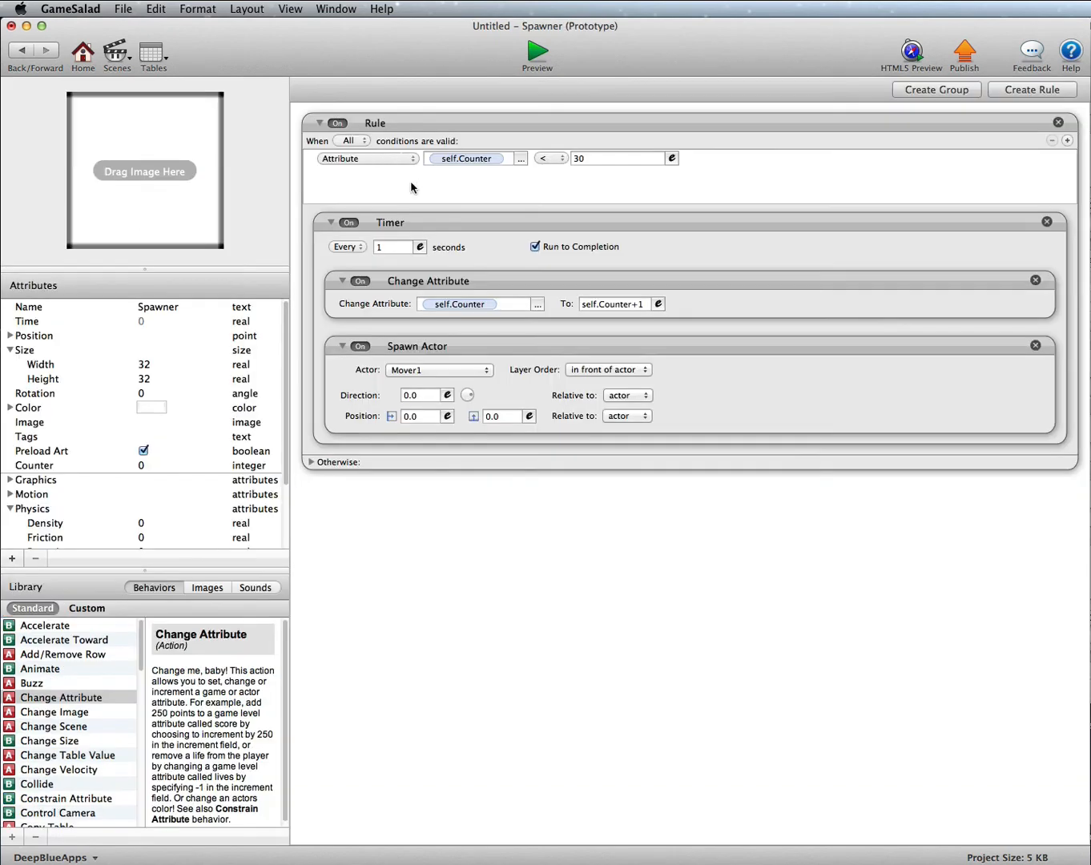
left_click(403, 247)
left_click(537, 52)
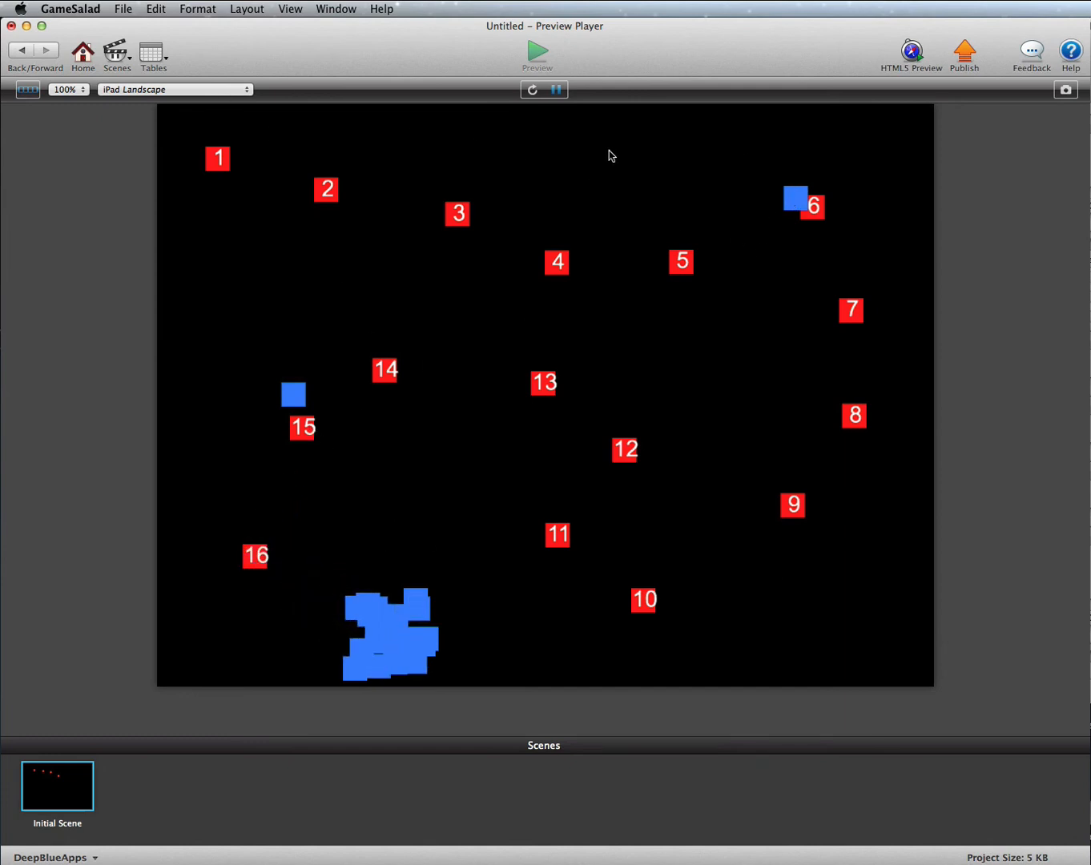
left_click(531, 92)
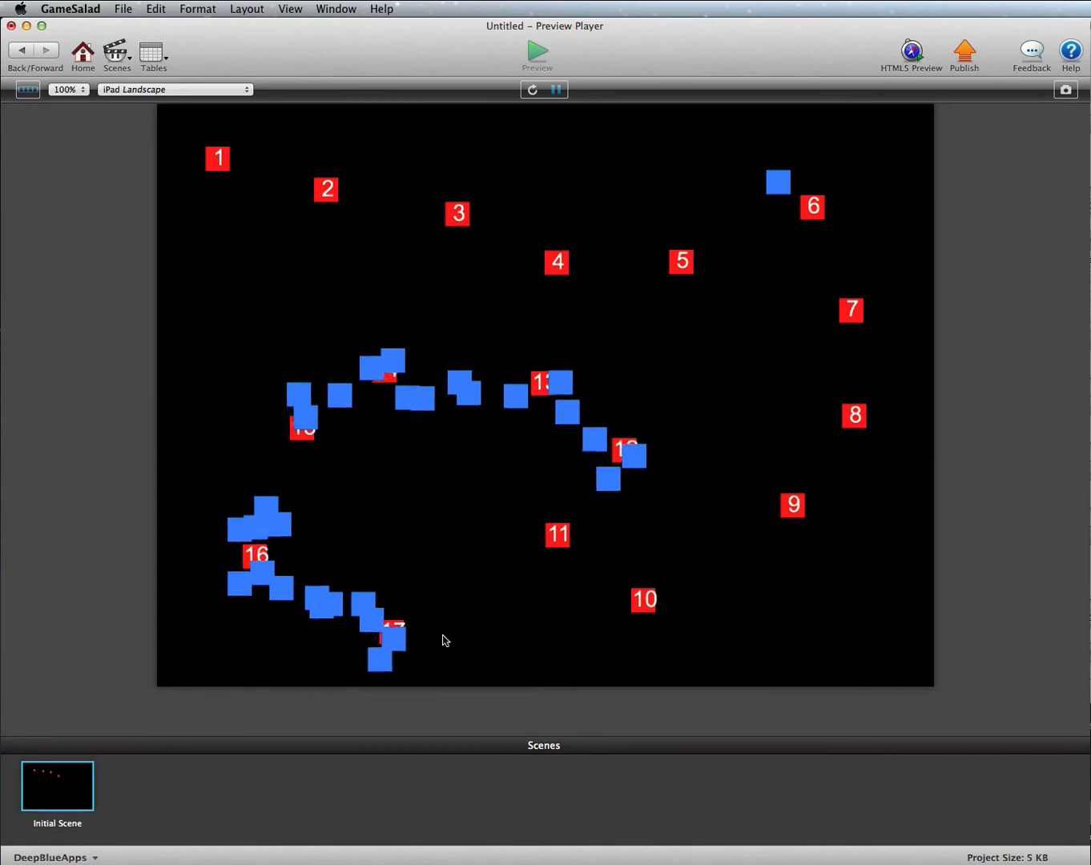
left_click(9, 49)
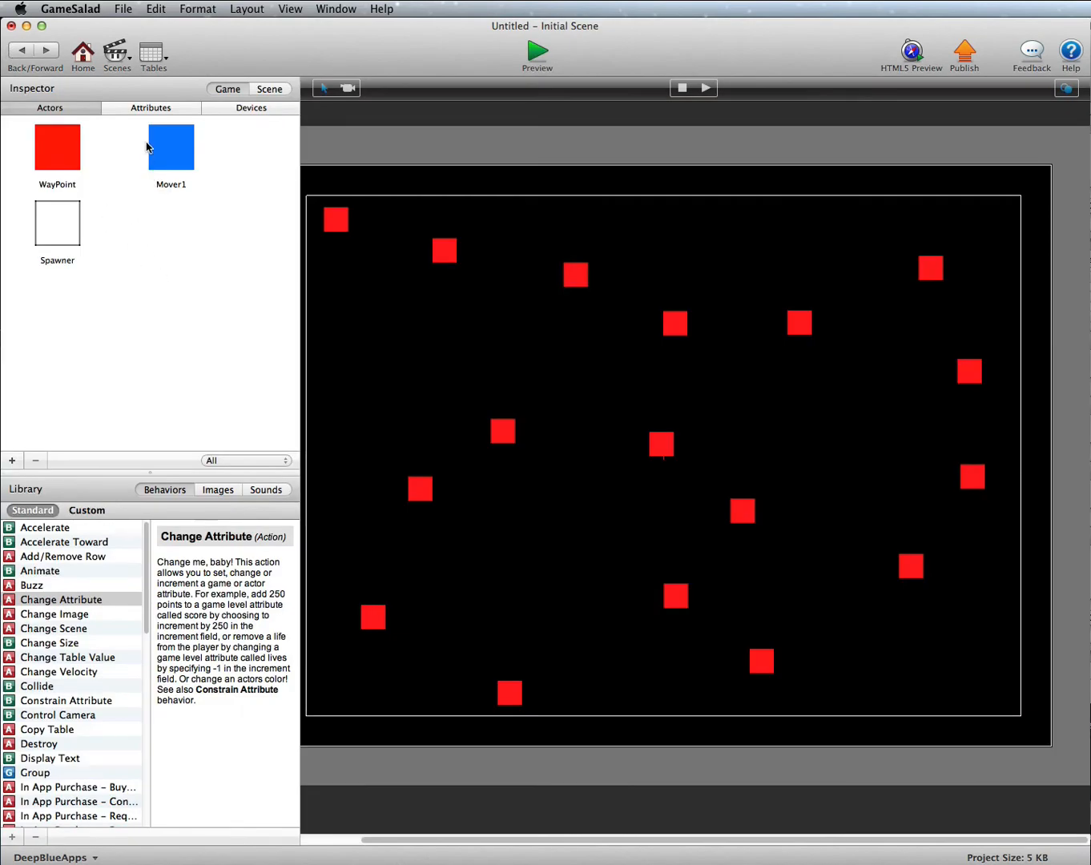
Open the Mover1 actor to review its movement rules and return to the scene.
double_click(169, 149)
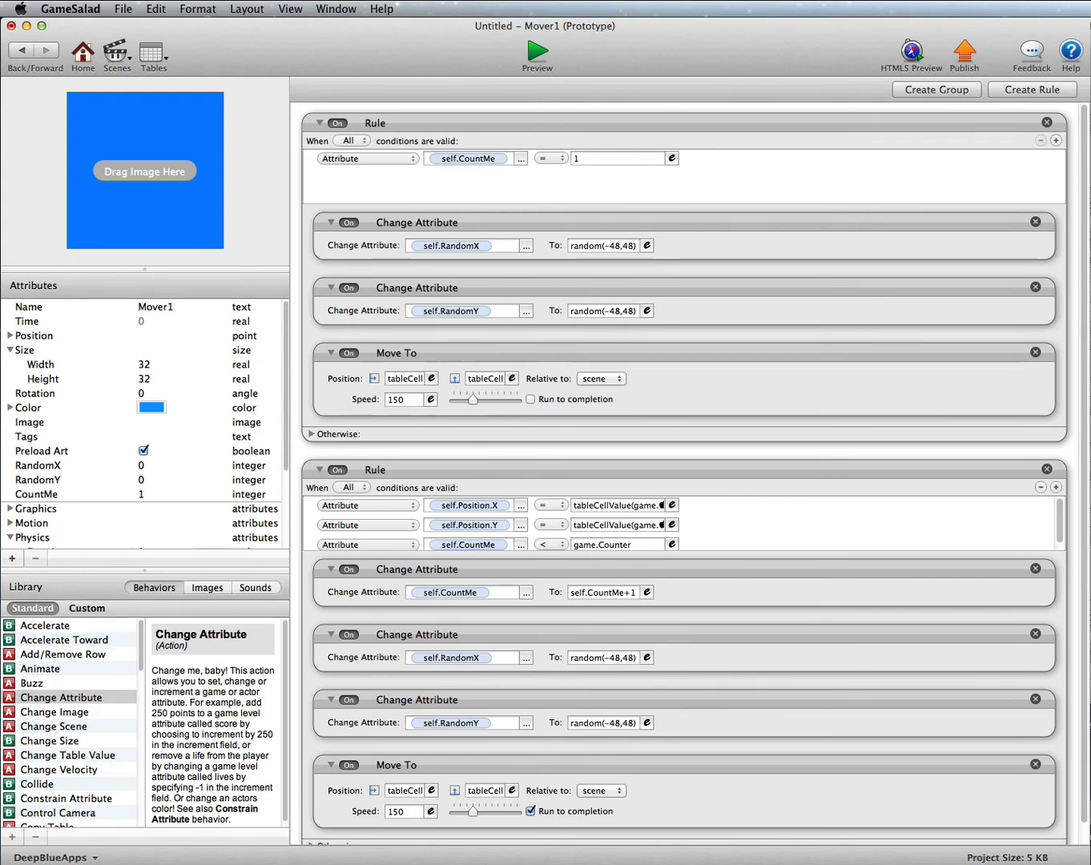
left_click(15, 54)
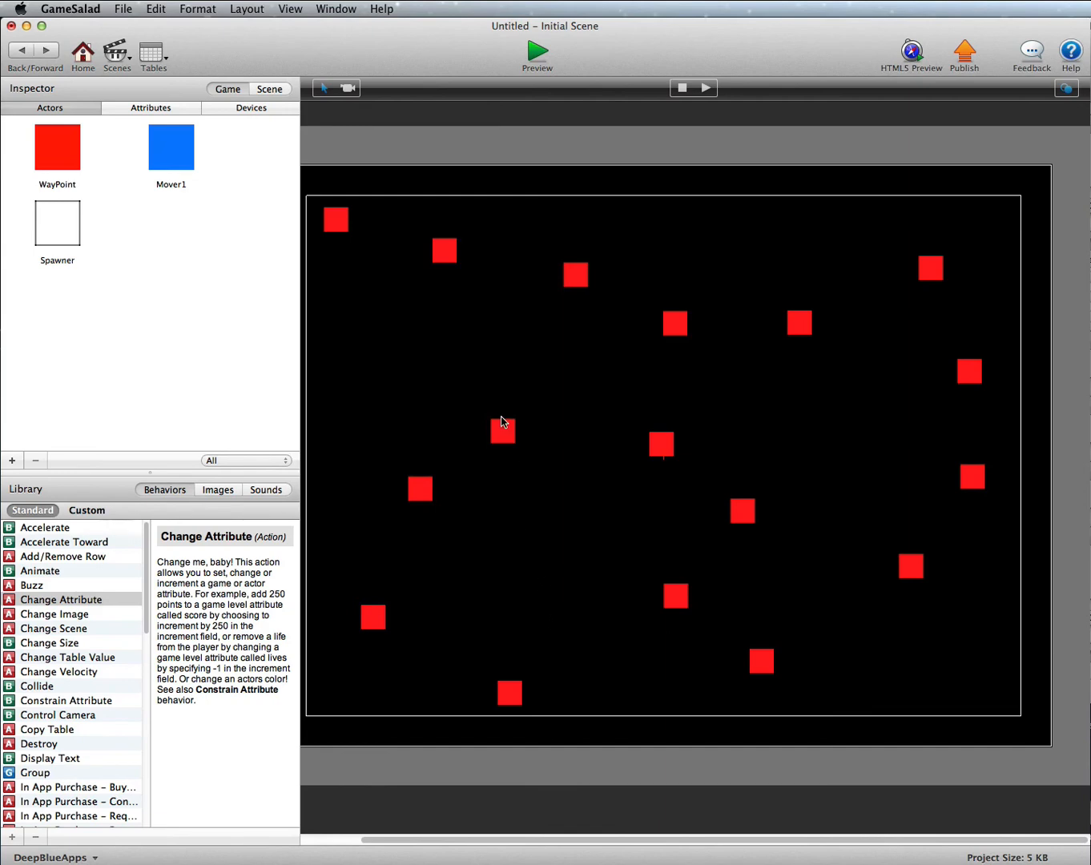
Delete the last four WayPoints of the path from the Background layer, keeping the first 13.
left_click(253, 89)
left_click(226, 111)
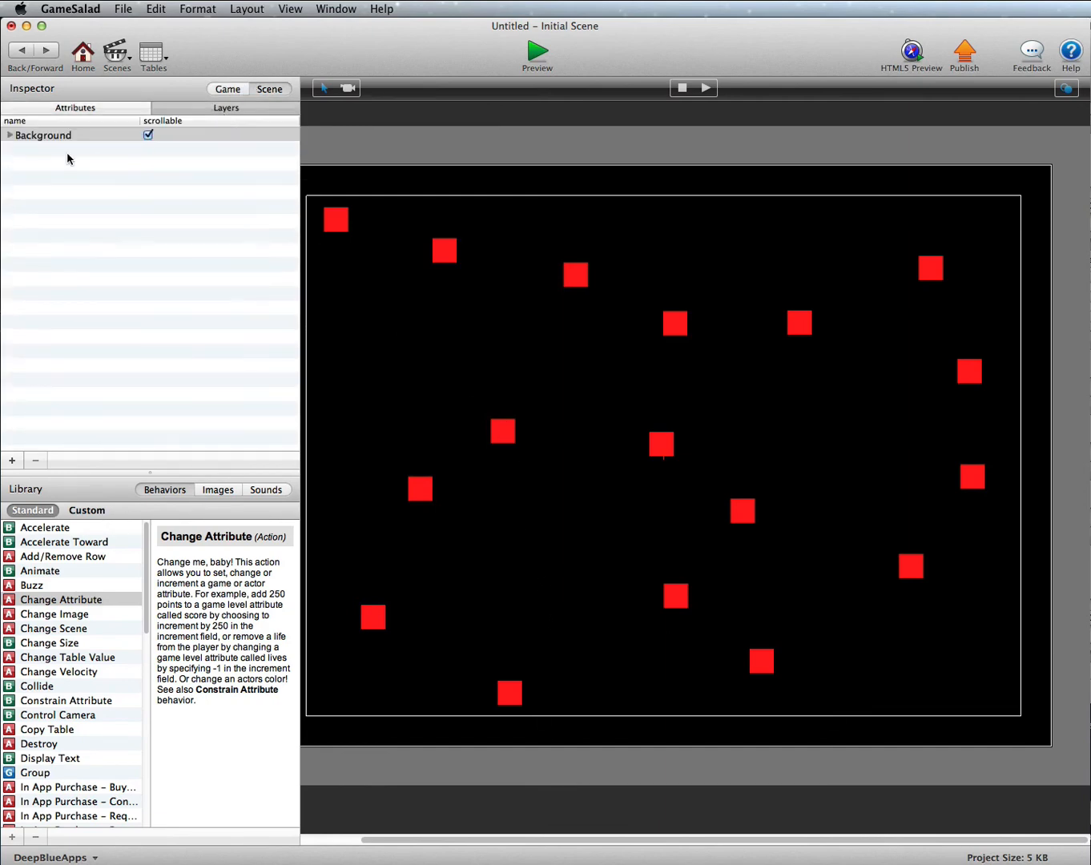
left_click(10, 135)
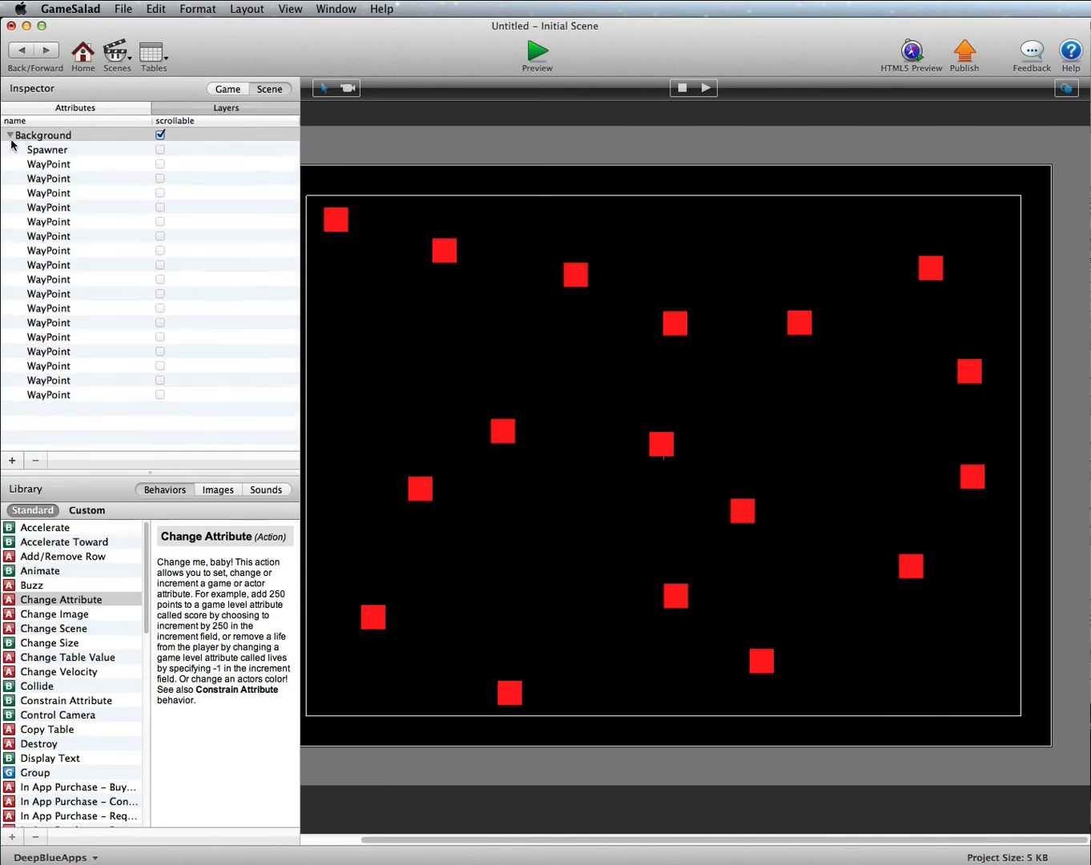
left_click(48, 395)
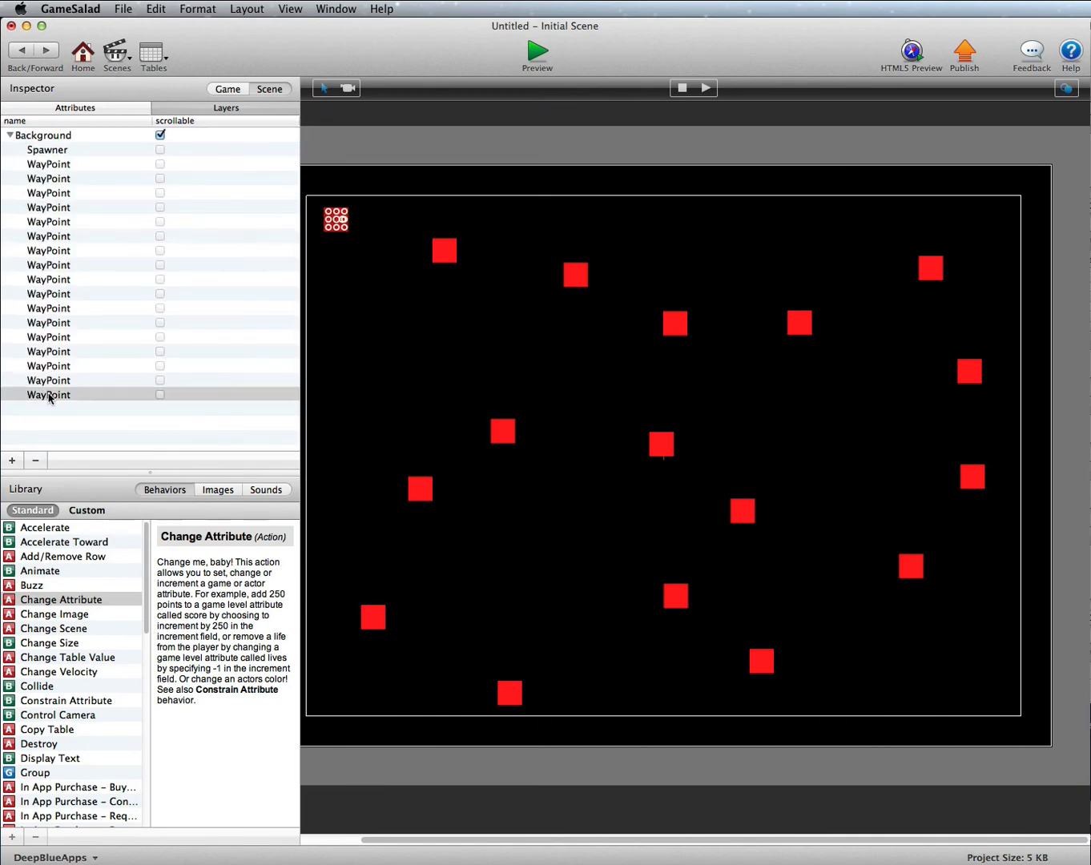
left_click(69, 166)
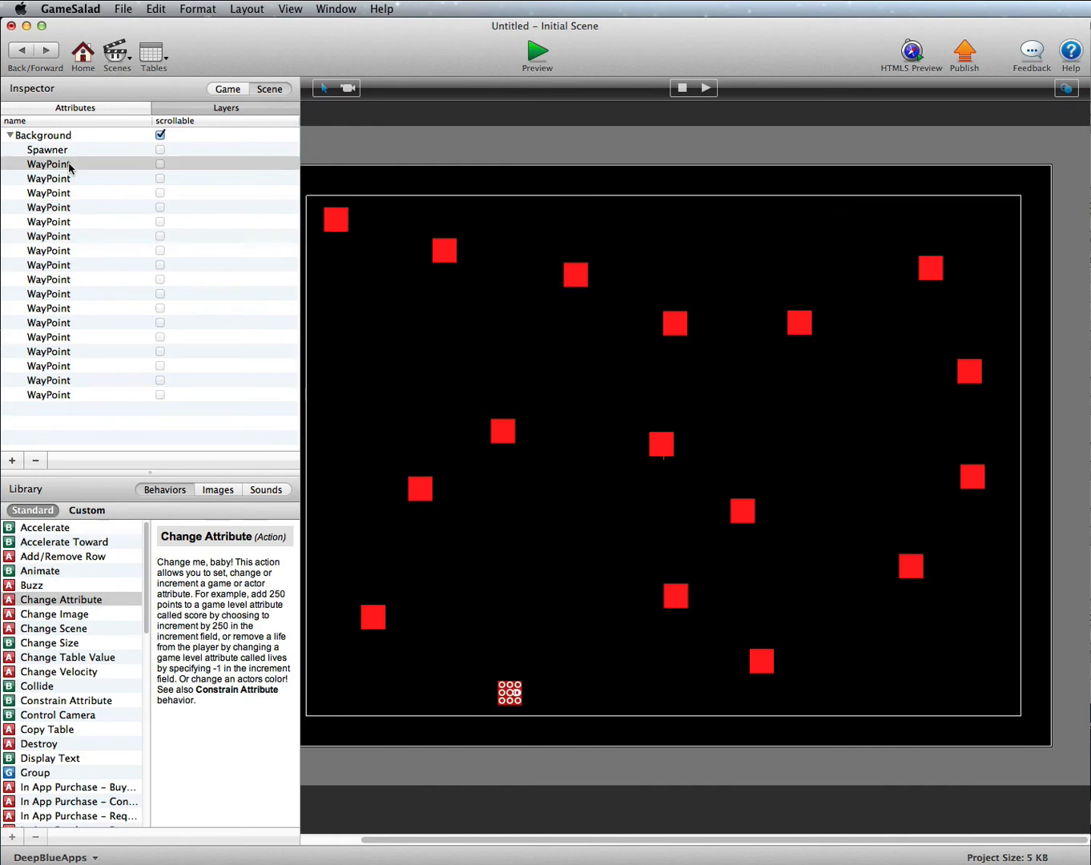
key("Delete")
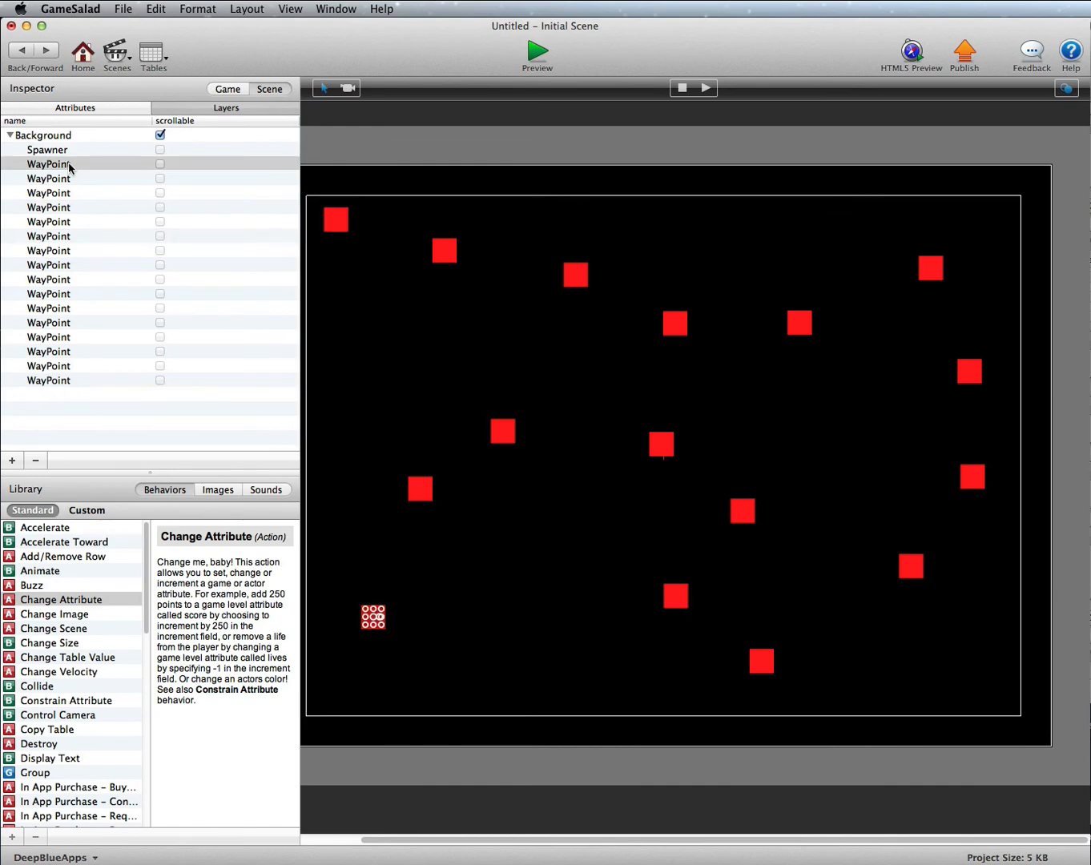
key("Delete")
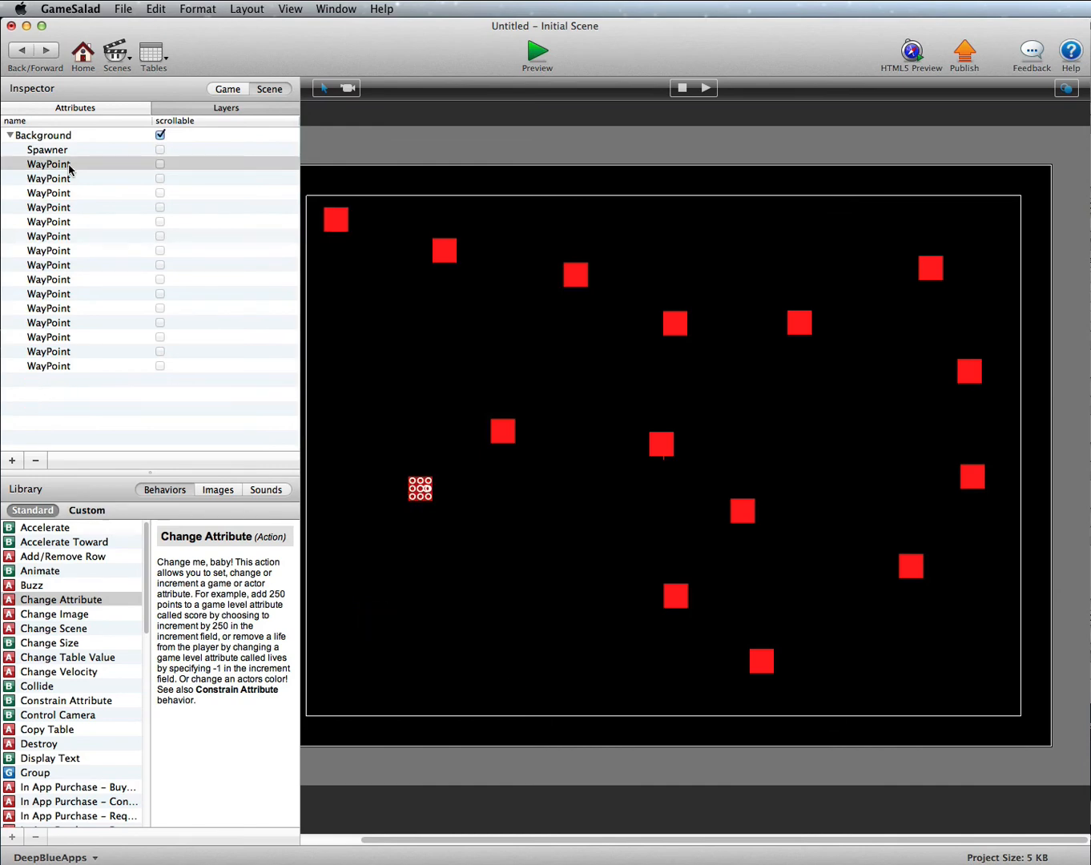
key("Delete")
key("Delete")
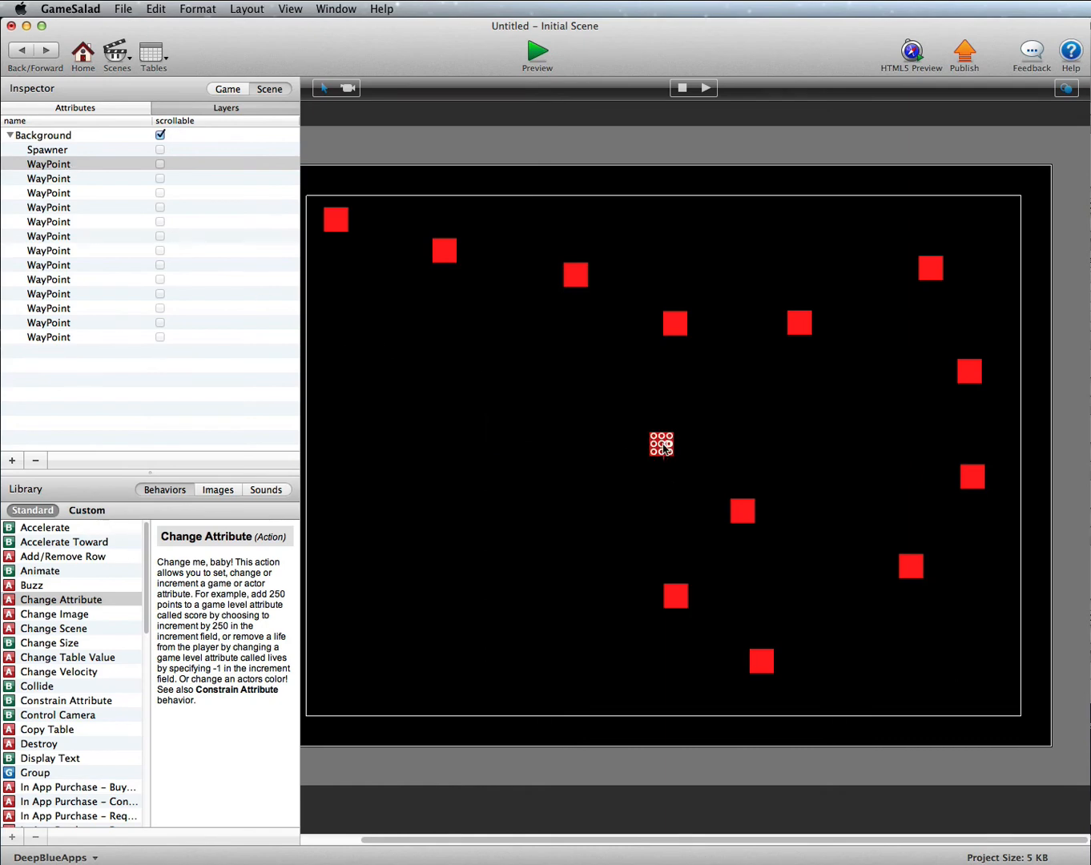
Duplicate WayPoints to continue the path with five new points curving back toward the start, and move the first WayPoint slightly lower.
left_click_drag(650, 446, 345, 501, "alt")
left_click(338, 225)
left_click_drag(338, 232, 353, 292)
left_click_drag(346, 506, 375, 387, "alt")
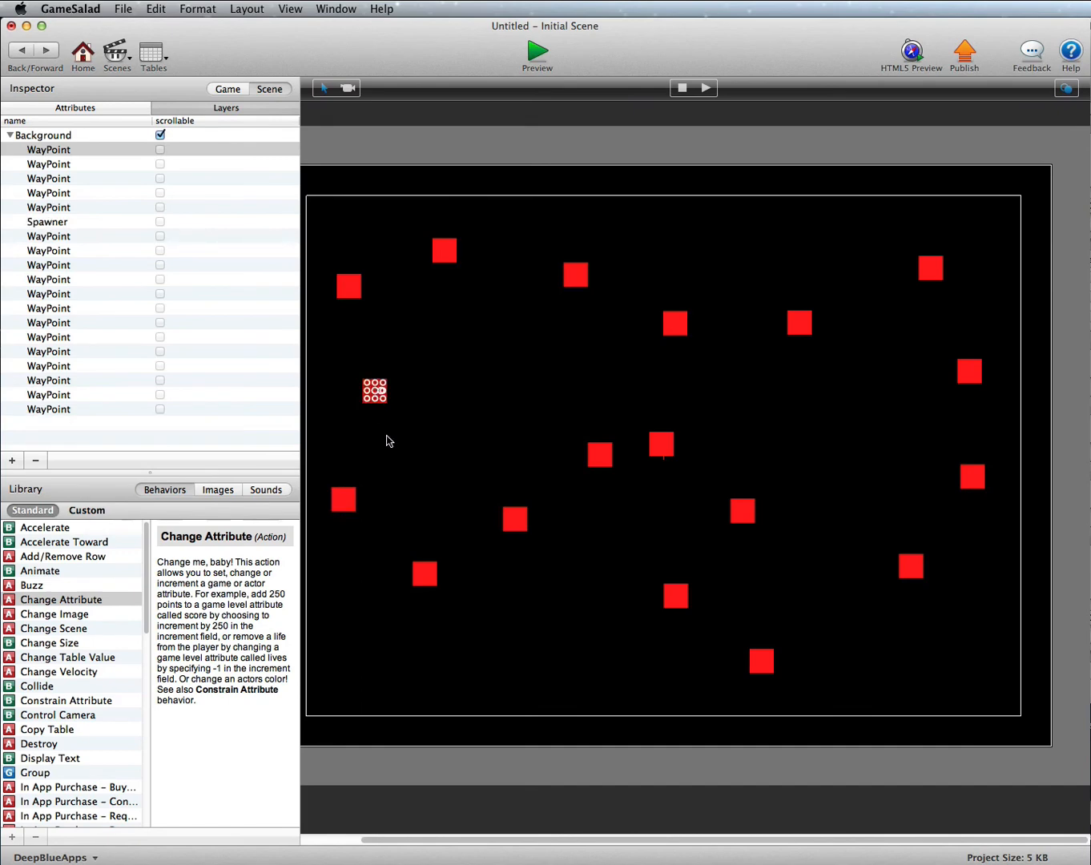
Move the Spawner down along the outside of the scene's left edge and preview the new path.
left_click_drag(443, 841, 364, 837)
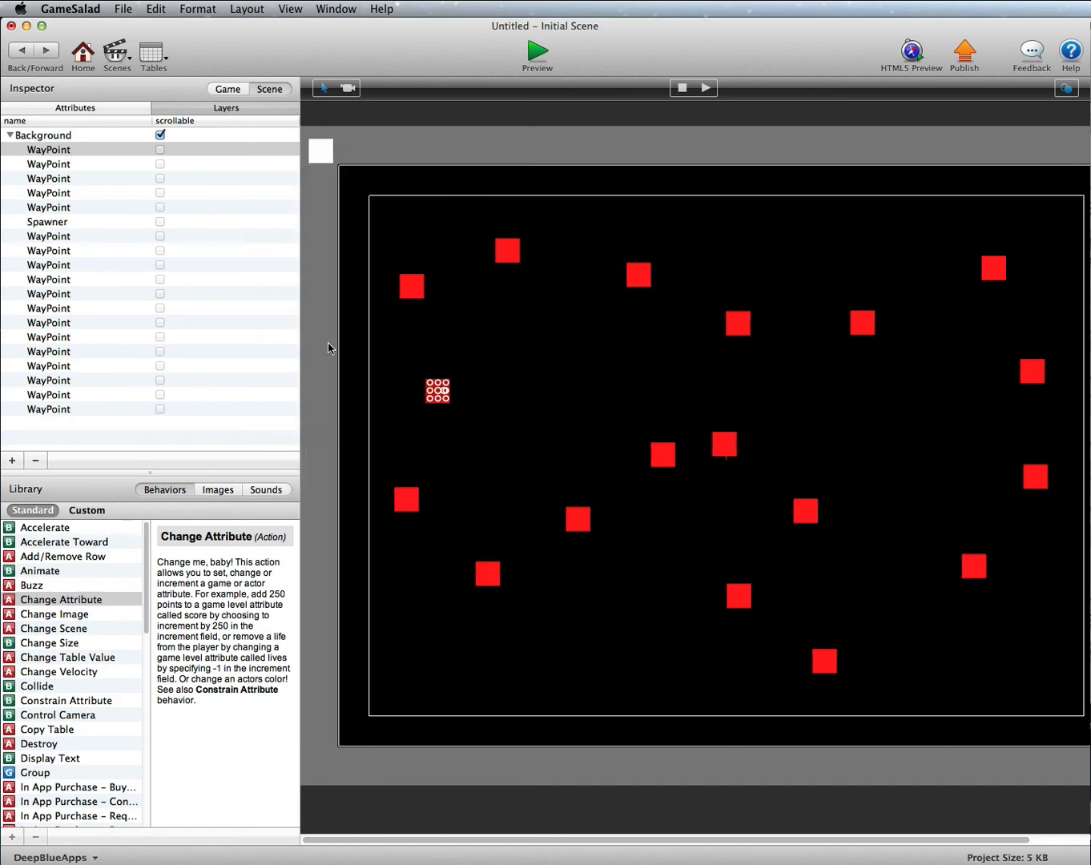
left_click(318, 160)
left_click_drag(321, 154, 320, 327)
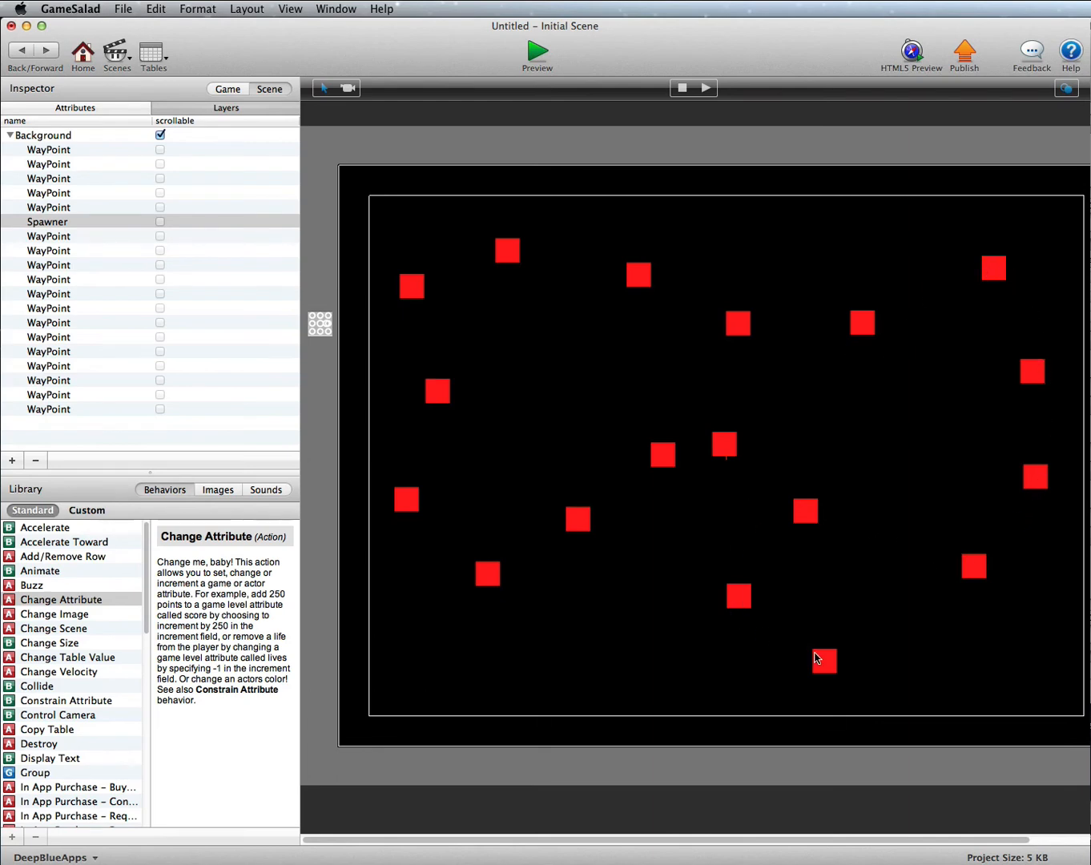
left_click(543, 52)
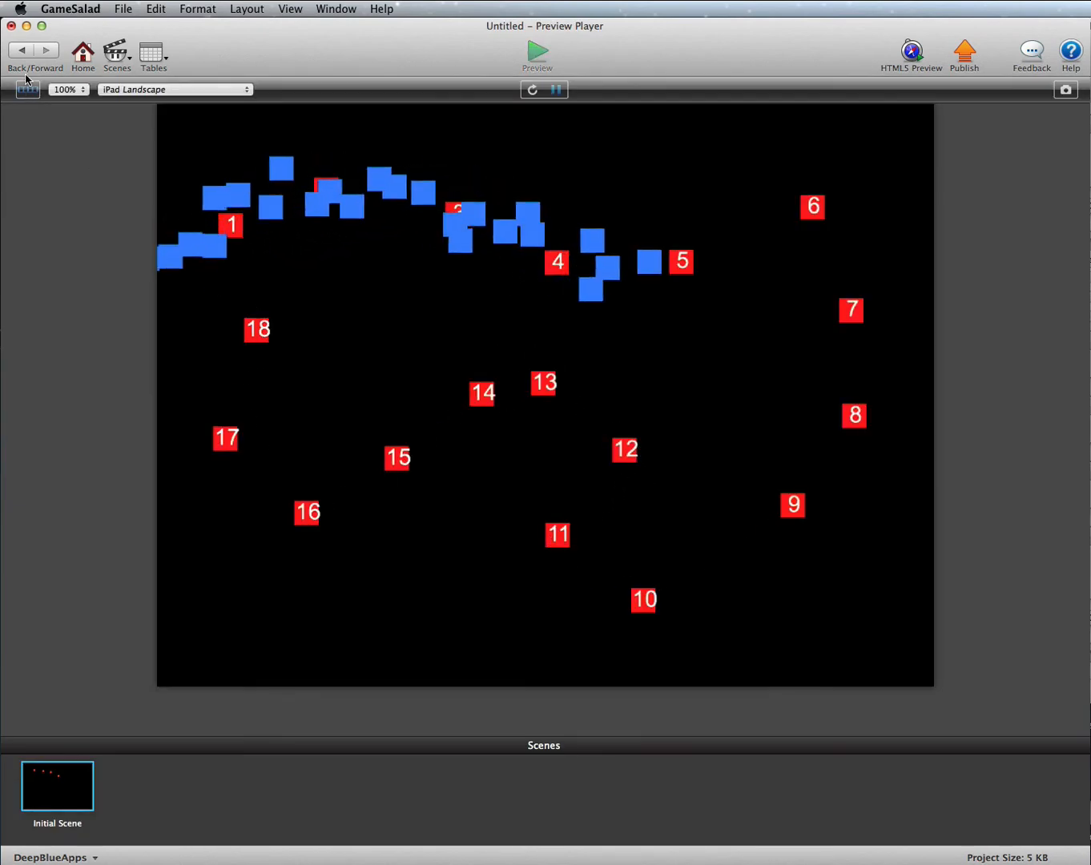
left_click(25, 48)
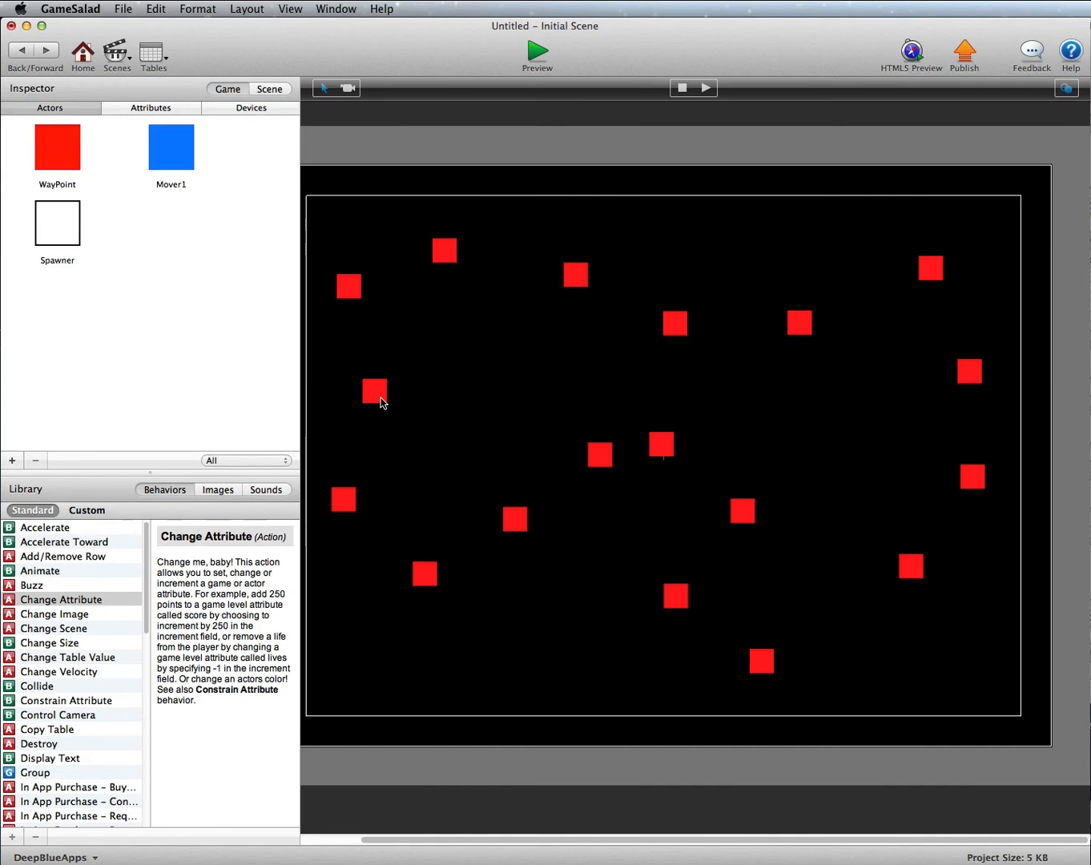
Add a new rule to the Mover1 actor whose condition checks the attribute self.CountMe.
double_click(172, 149)
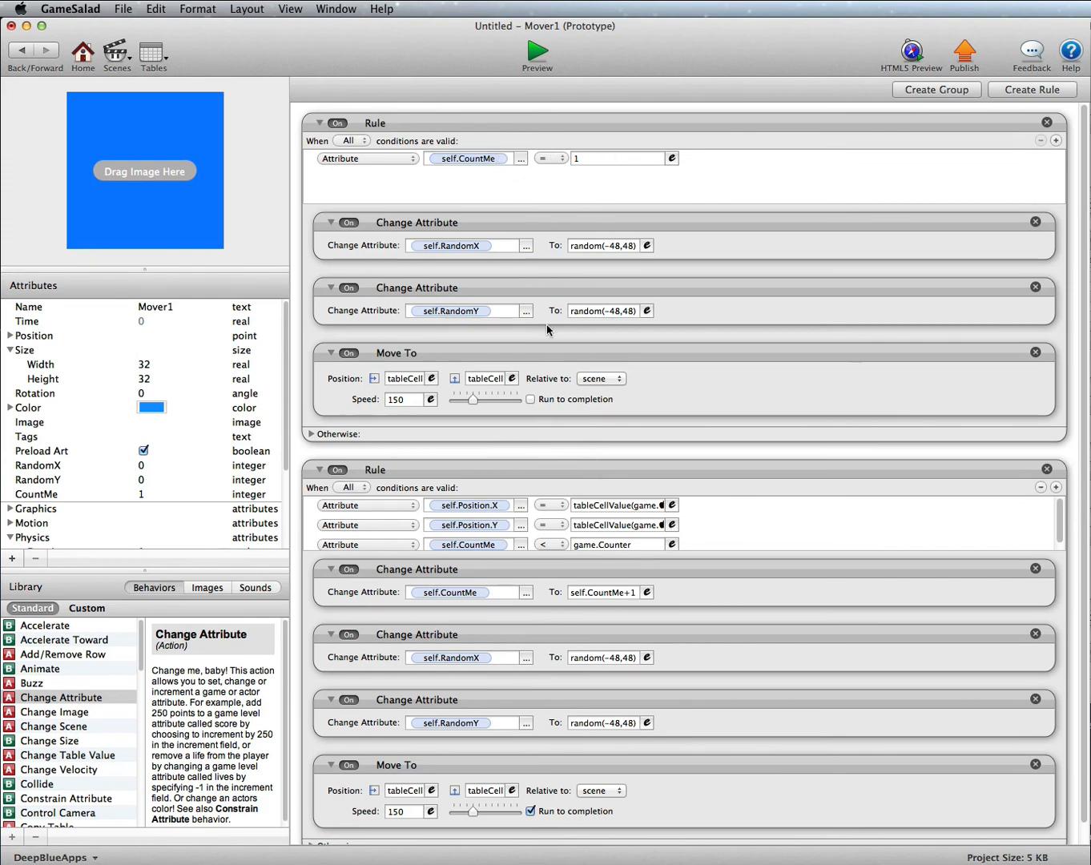
left_click(398, 379)
scroll(700, 423, "down", 1)
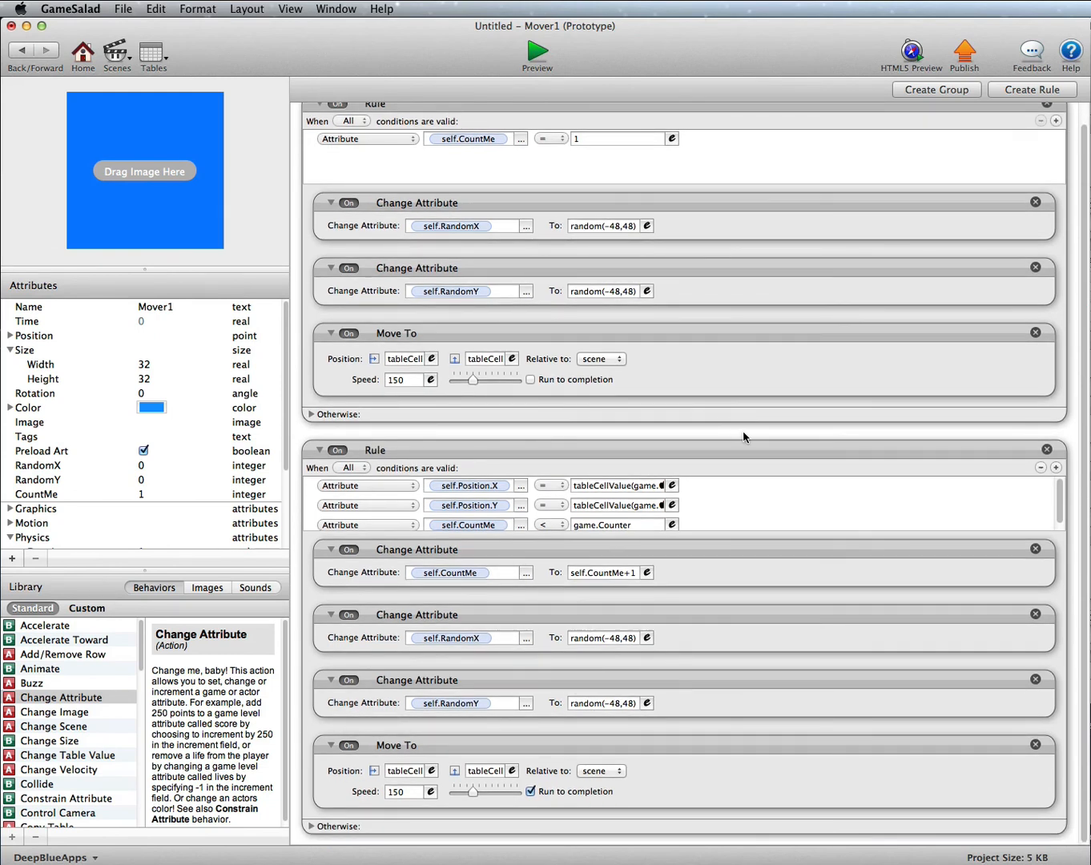
left_click(1006, 89)
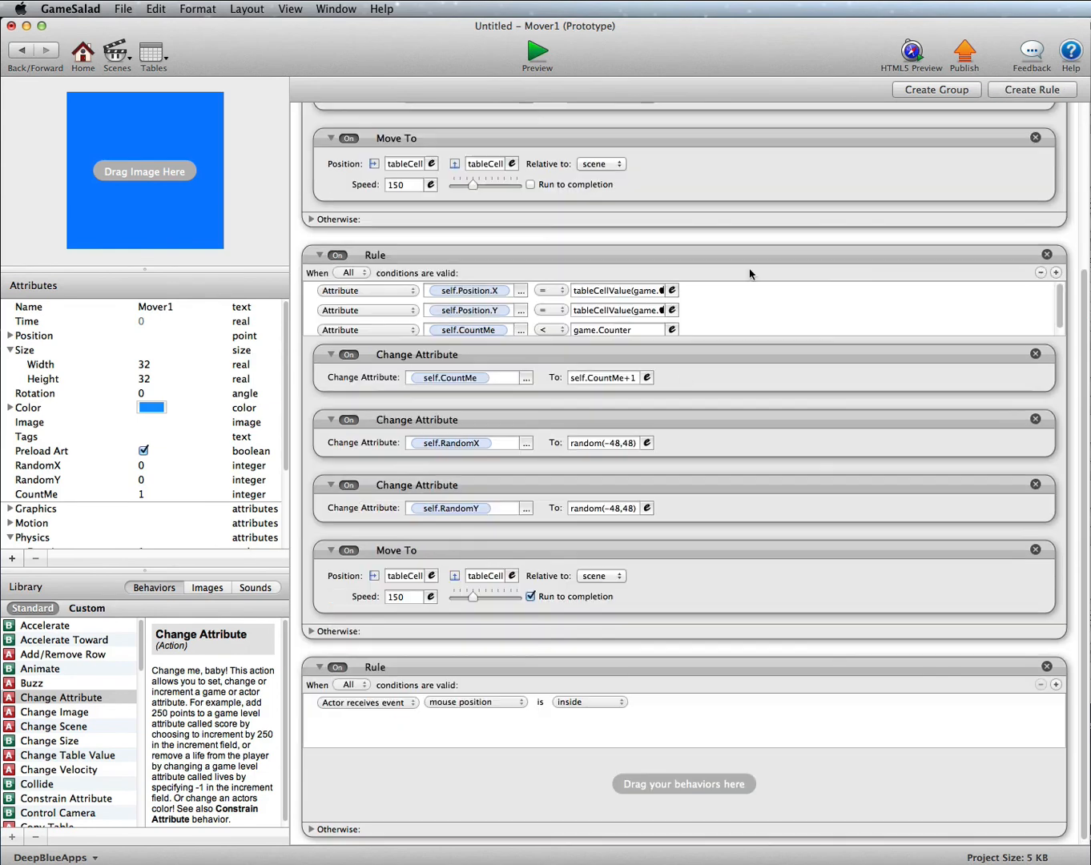
left_click(418, 704)
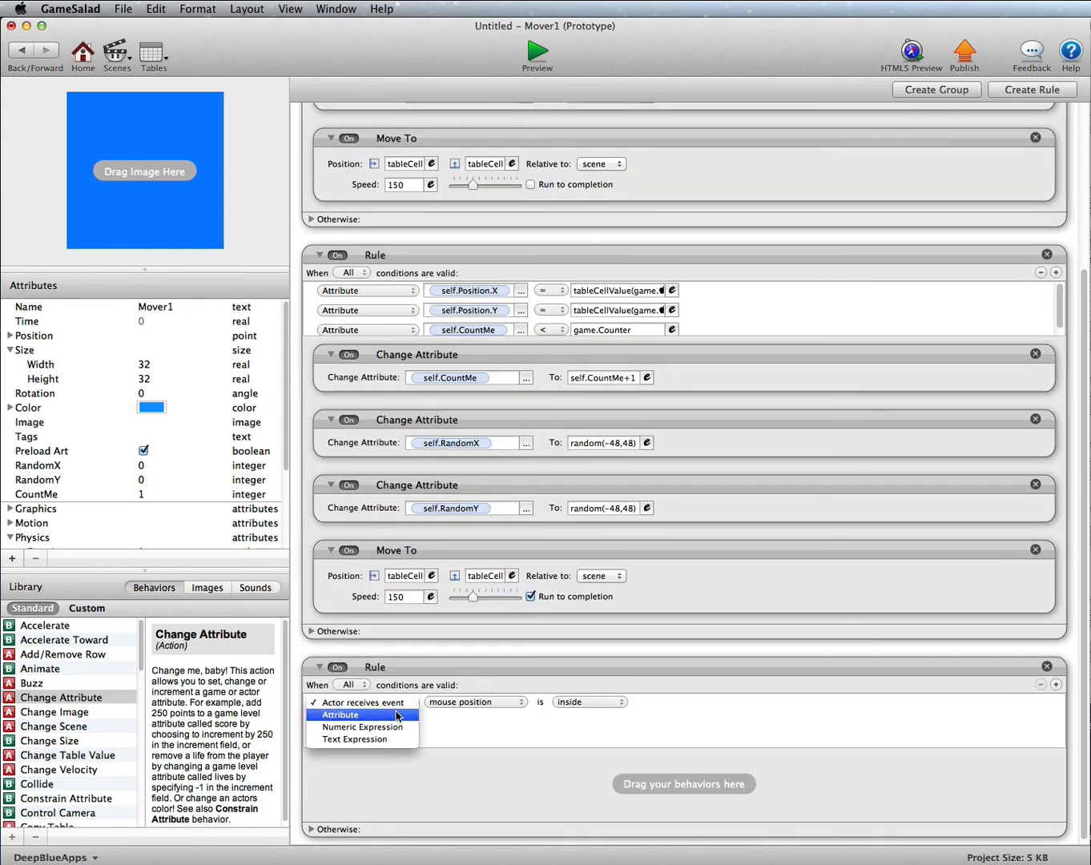
left_click(373, 715)
left_click(521, 704)
left_click(522, 743)
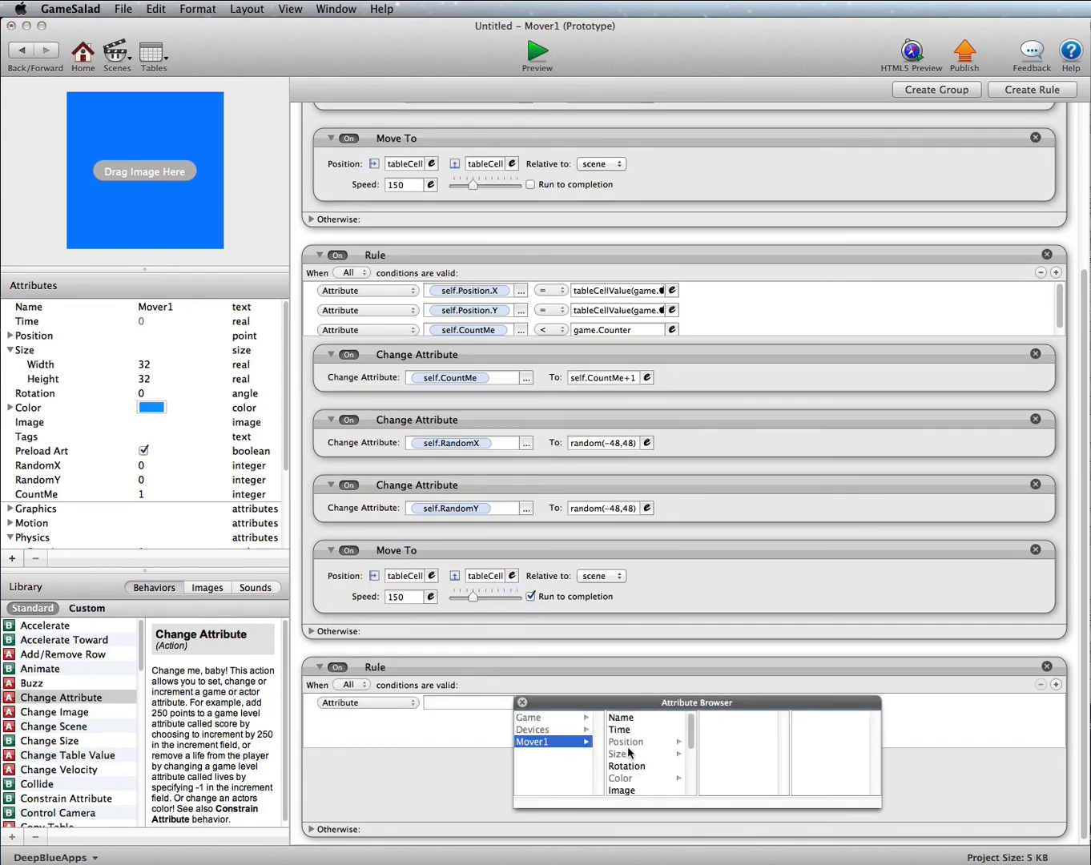
scroll(629, 756, "down", 5)
left_click(633, 753)
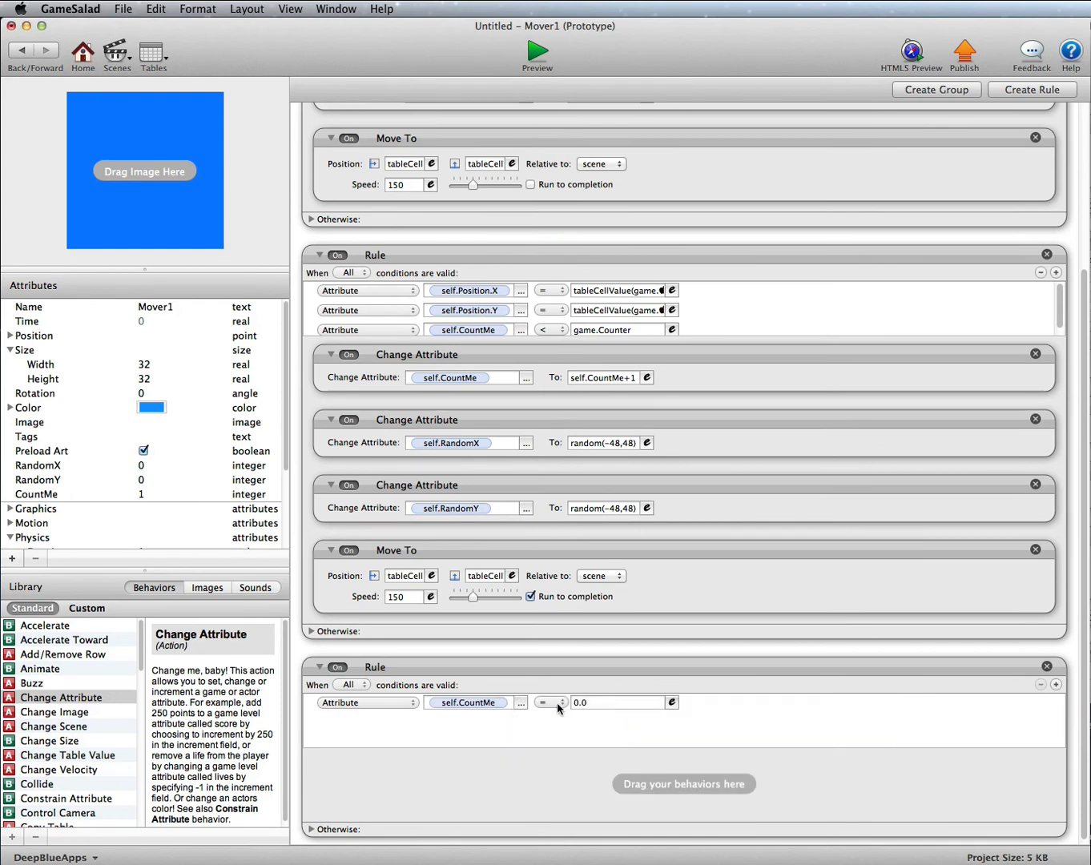
Set the new rule's condition so that self.CountMe must be greater than game.Counter.
left_click(559, 702)
left_click(542, 726)
left_click(672, 703)
left_click(581, 726)
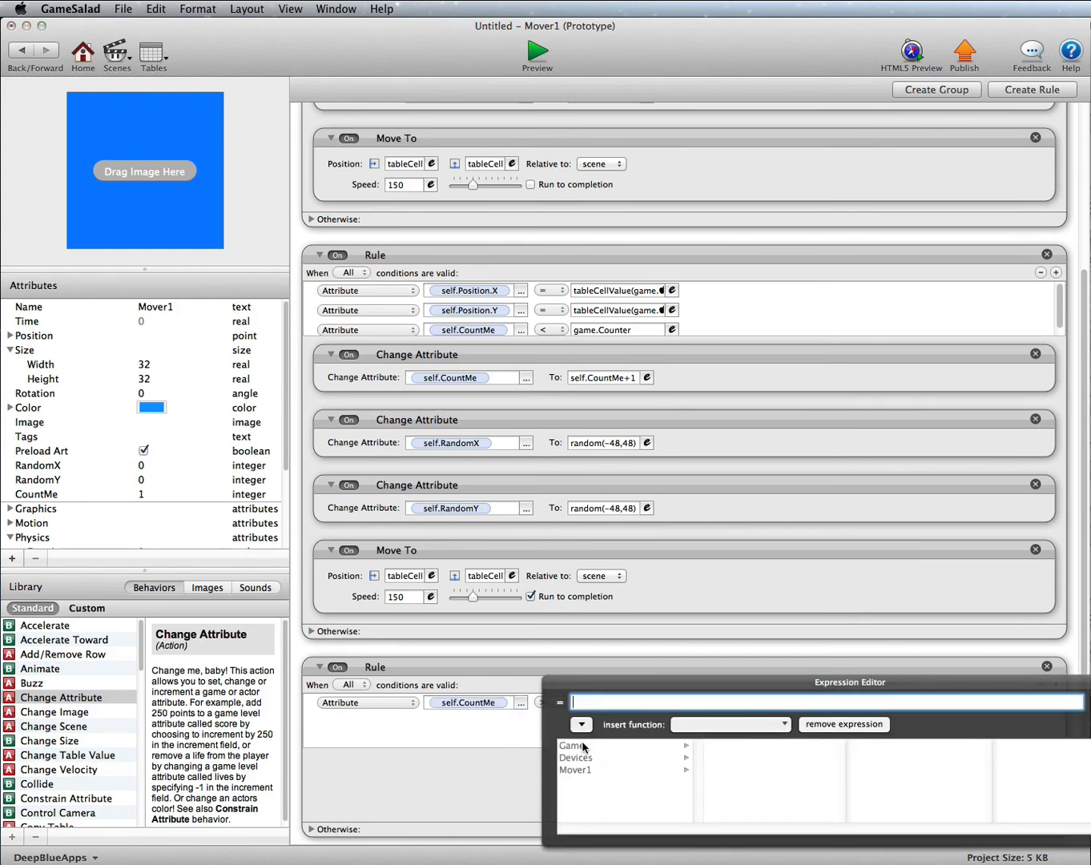
left_click(572, 746)
scroll(742, 780, "down", 5)
left_click(724, 818)
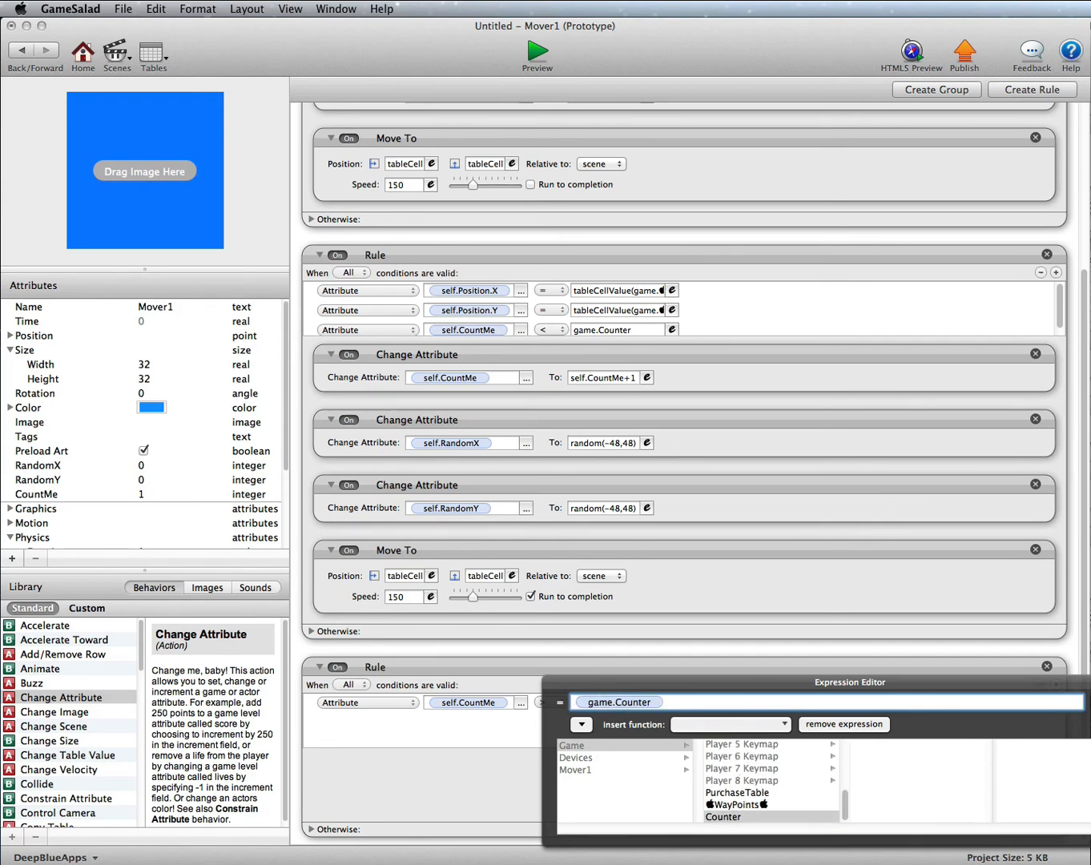
key("Return")
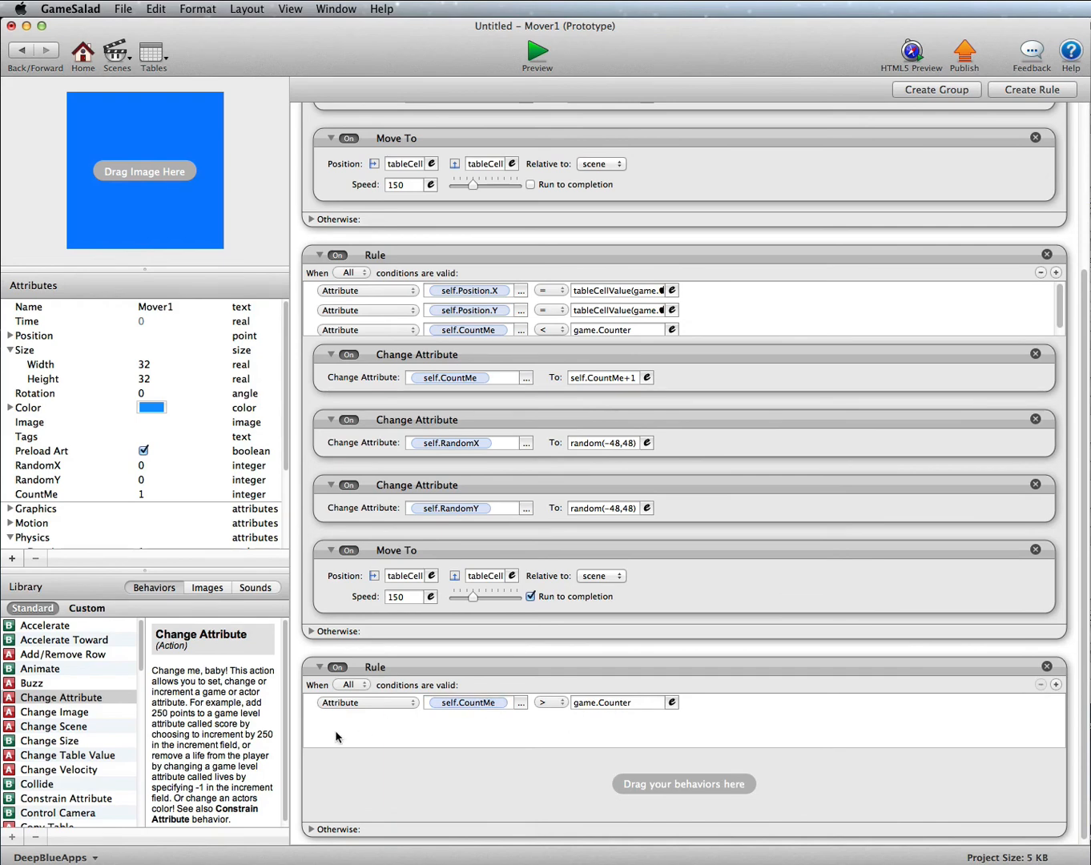
Add a Change Attribute behavior to the new rule that sets self.CountMe to 1, and preview the scene.
left_click(56, 699)
left_click_drag(397, 806, 405, 781)
left_click(526, 794)
left_click(552, 804)
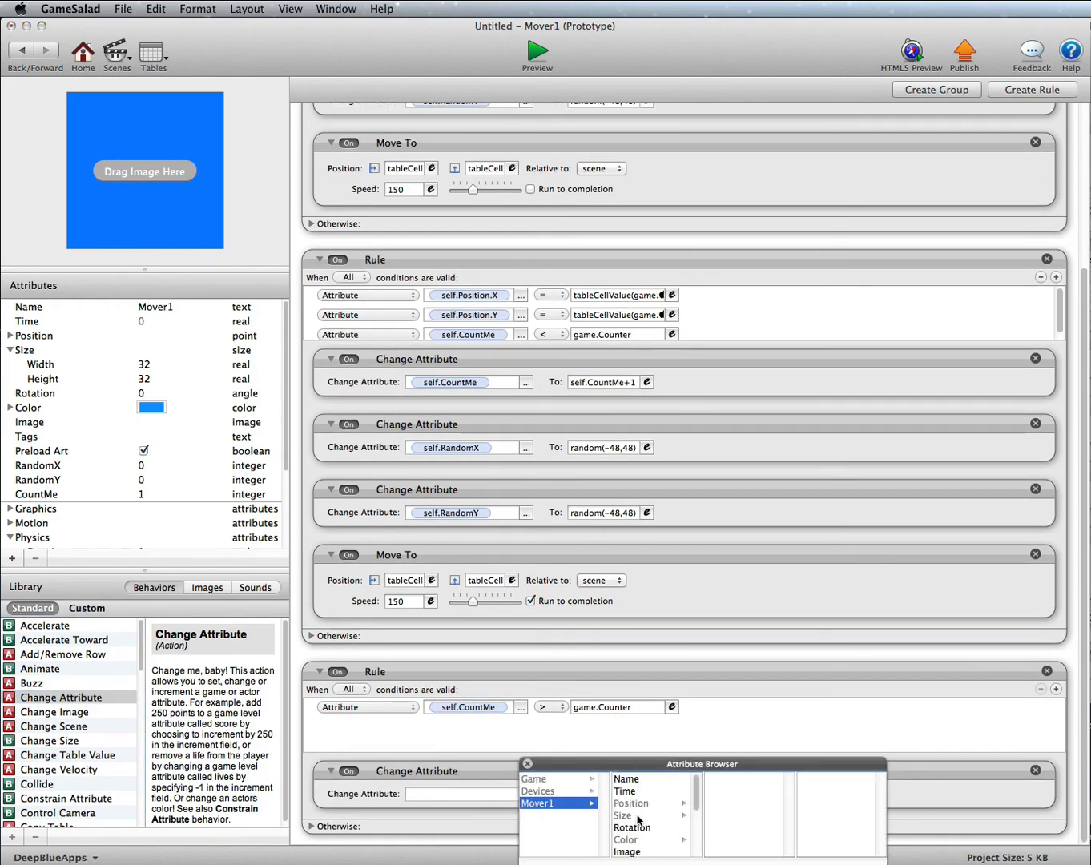
scroll(641, 825, "down", 3)
left_click(642, 815)
left_click(614, 791)
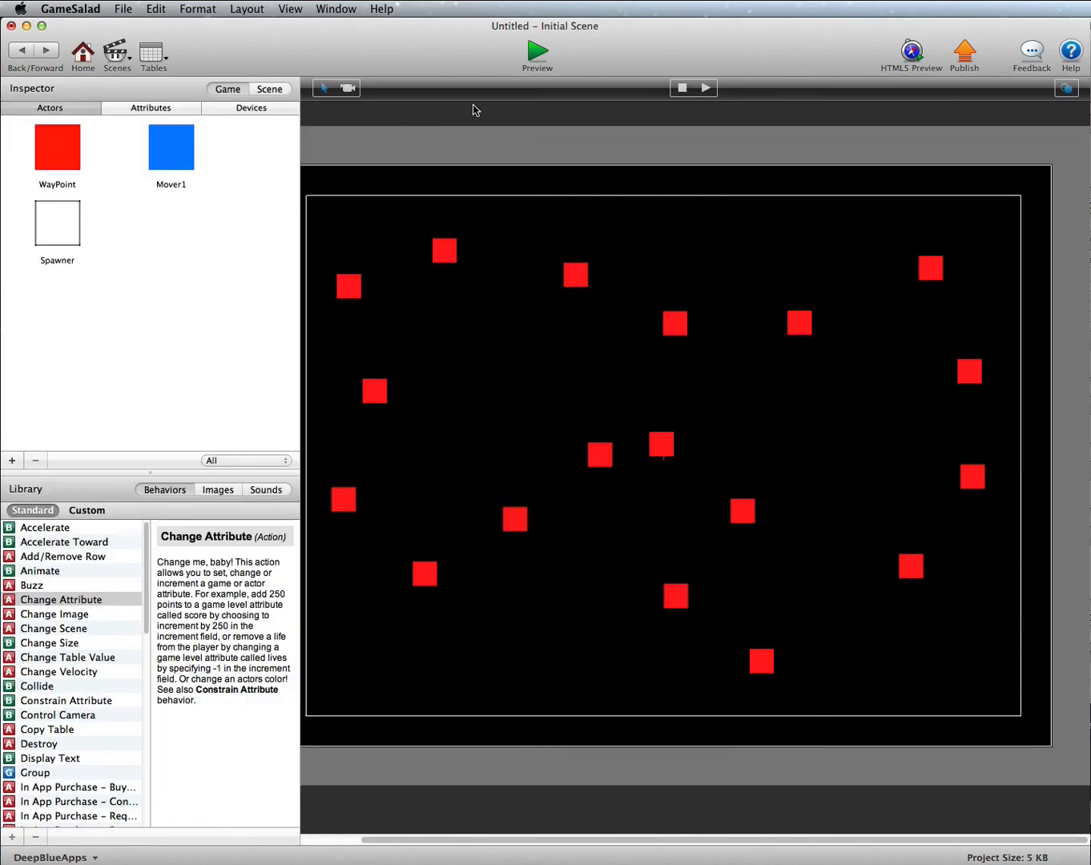
left_click(540, 52)
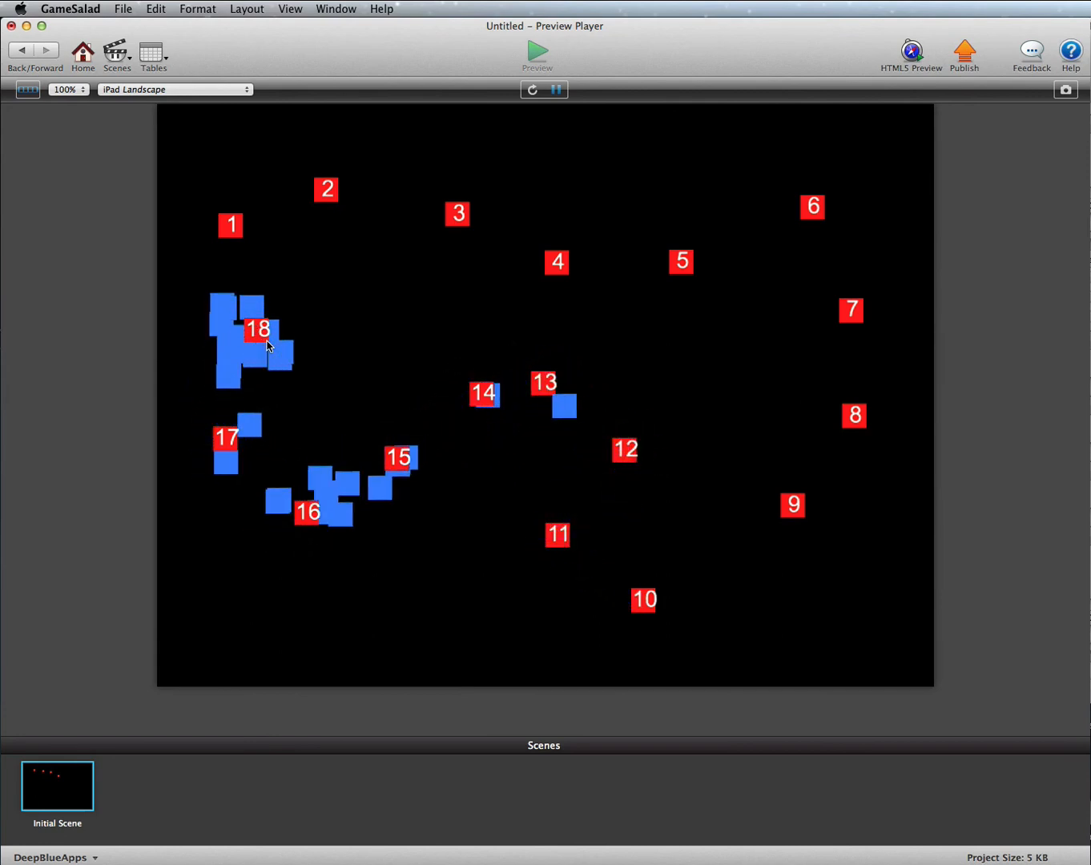
left_click(23, 53)
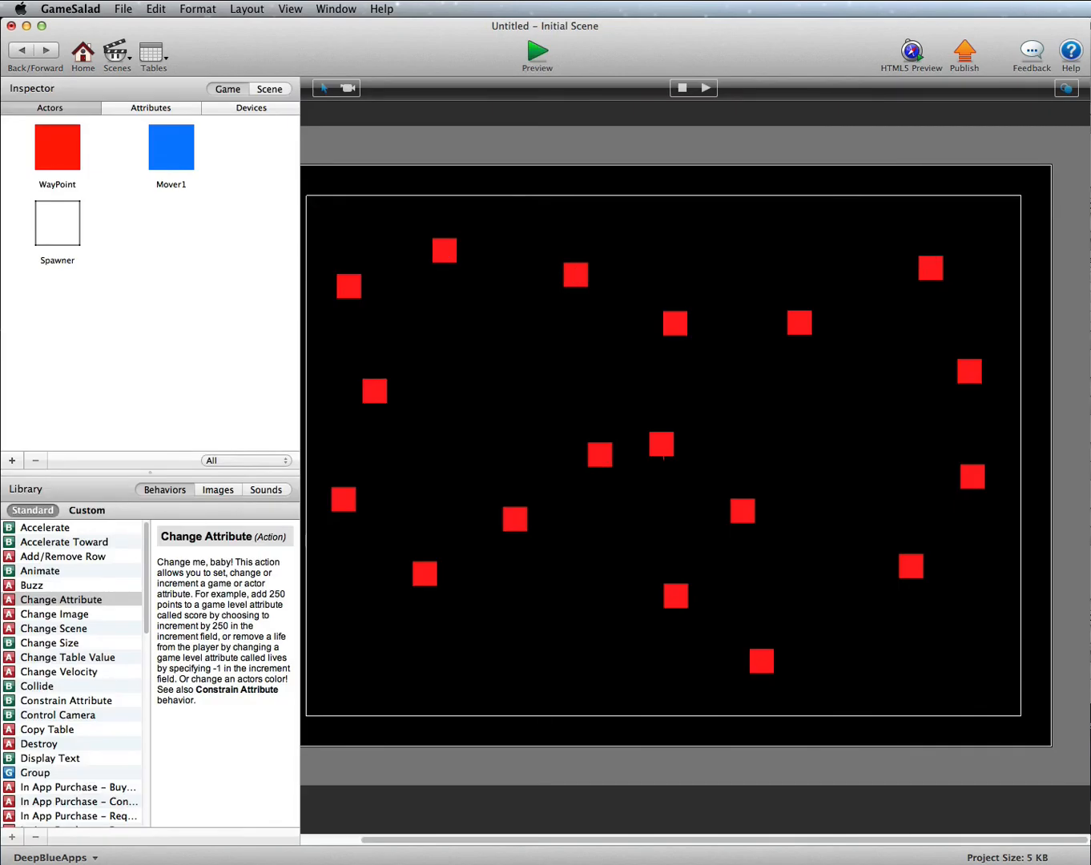
Move the rule that resets self.CountMe above all other Mover1 rules and preview the scene.
scroll(905, 396, "down", 5)
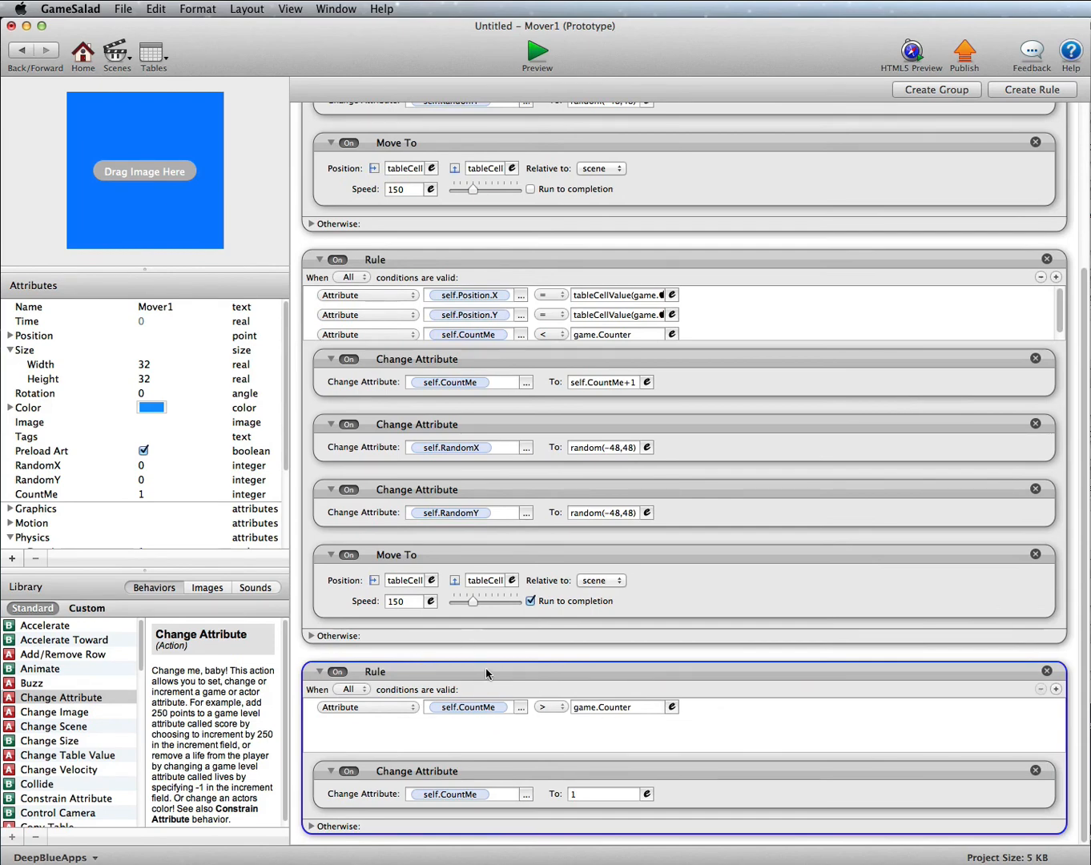
left_click_drag(488, 673, 486, 120)
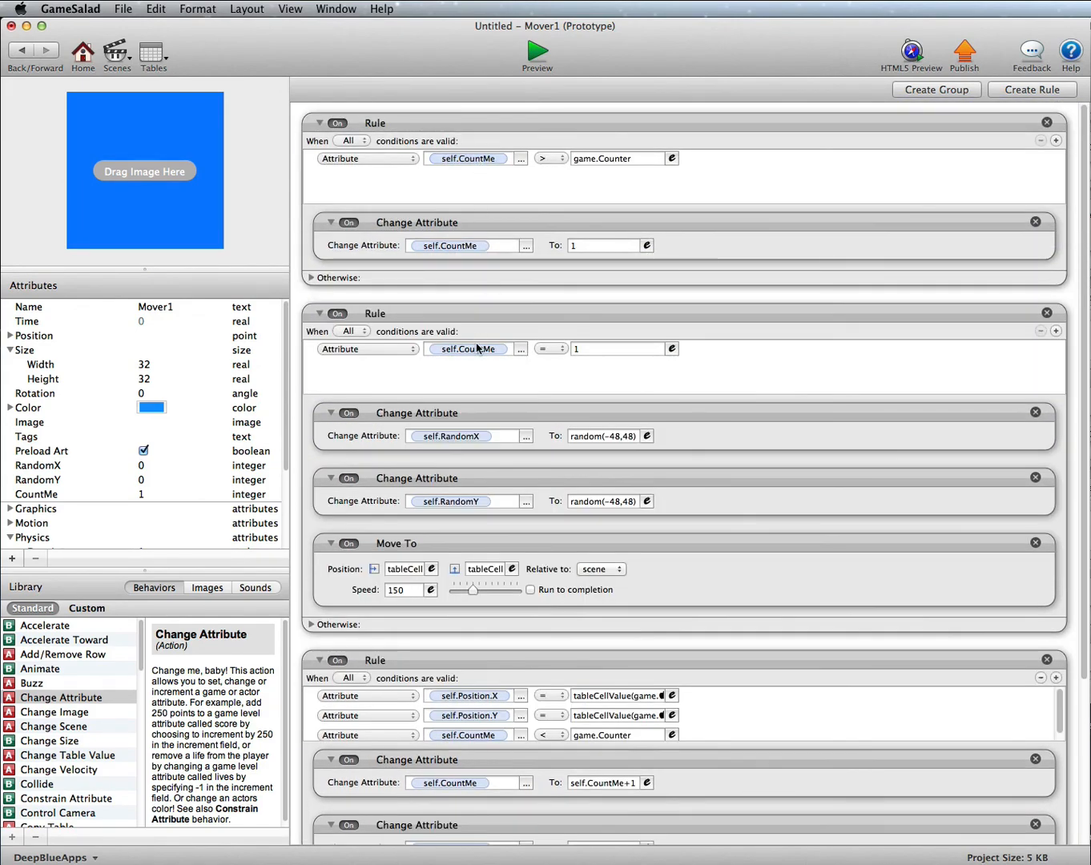
left_click(533, 55)
left_click(29, 52)
Move the Spawner above all WayPoints in the scene's Background layer and preview the scene.
left_click(258, 89)
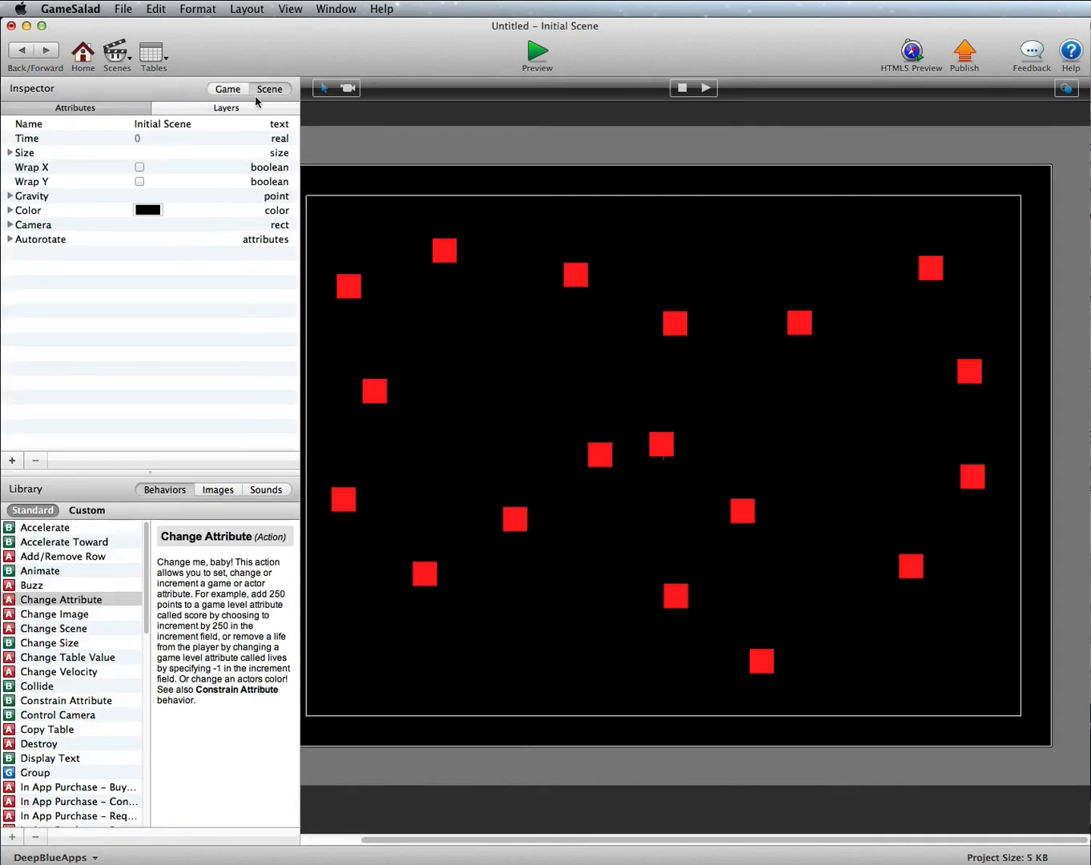
left_click(213, 110)
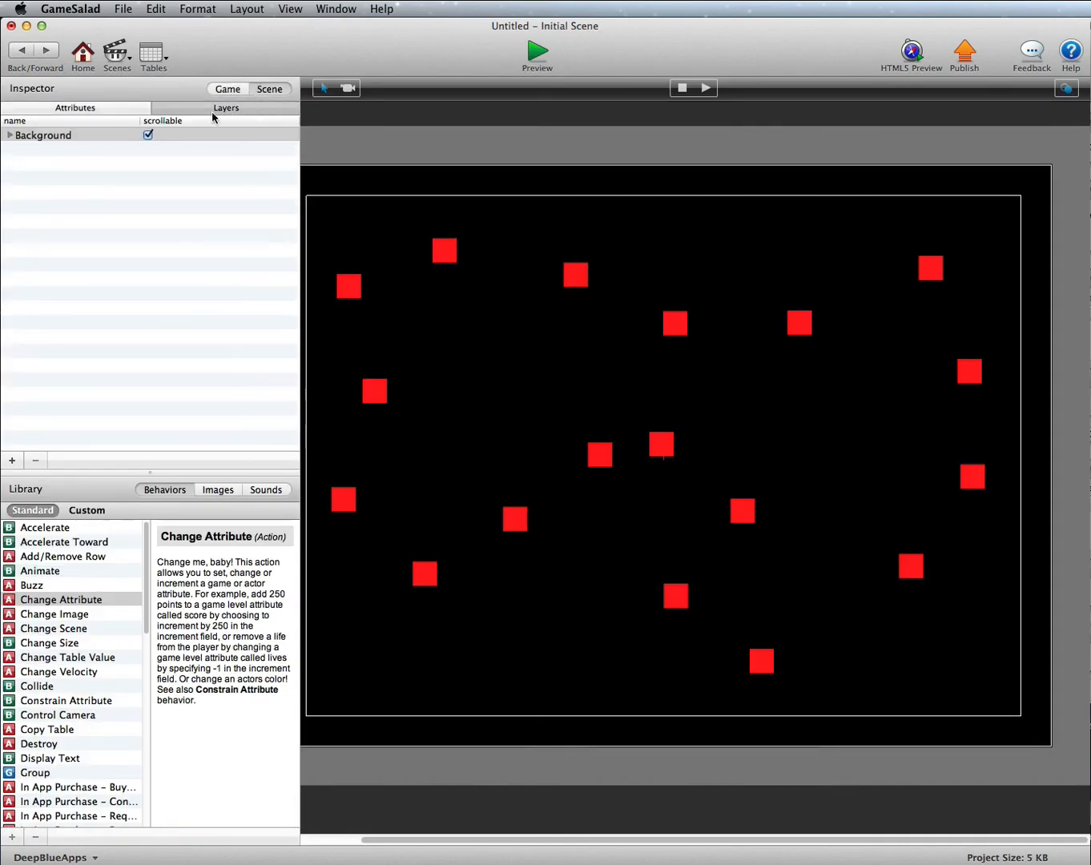
left_click(10, 136)
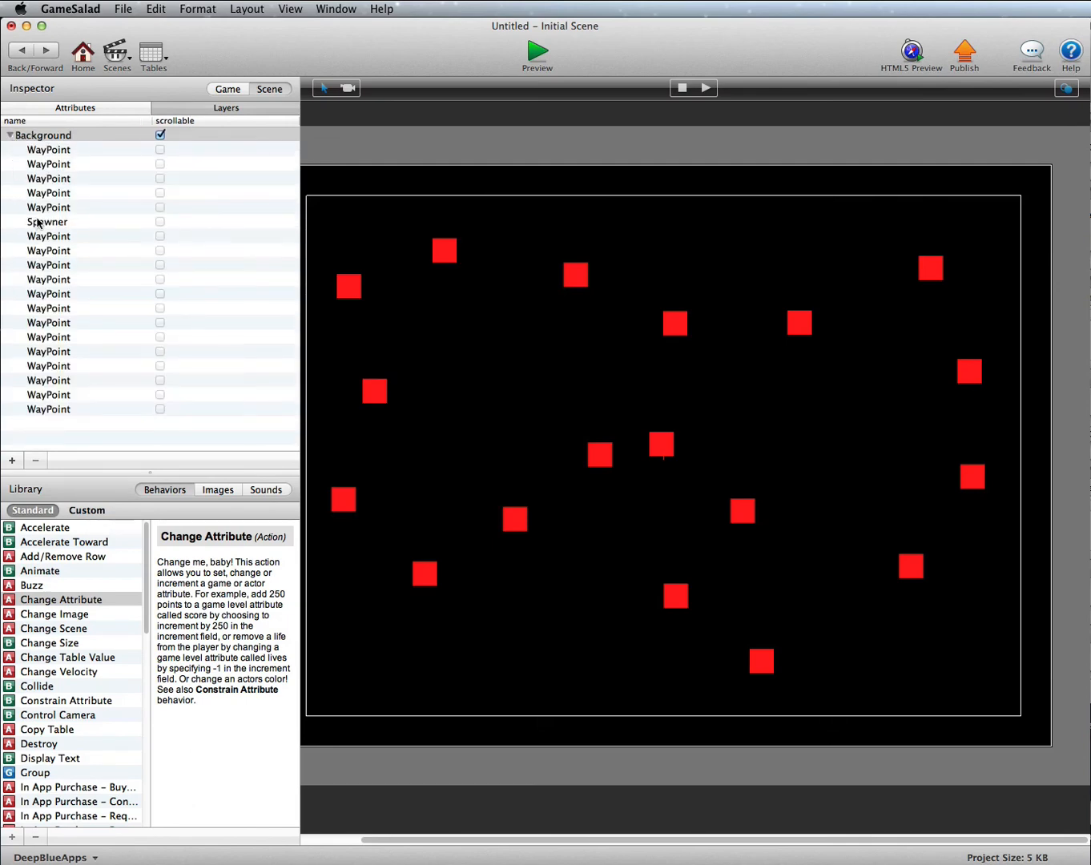
left_click(37, 223)
left_click_drag(37, 226, 47, 150)
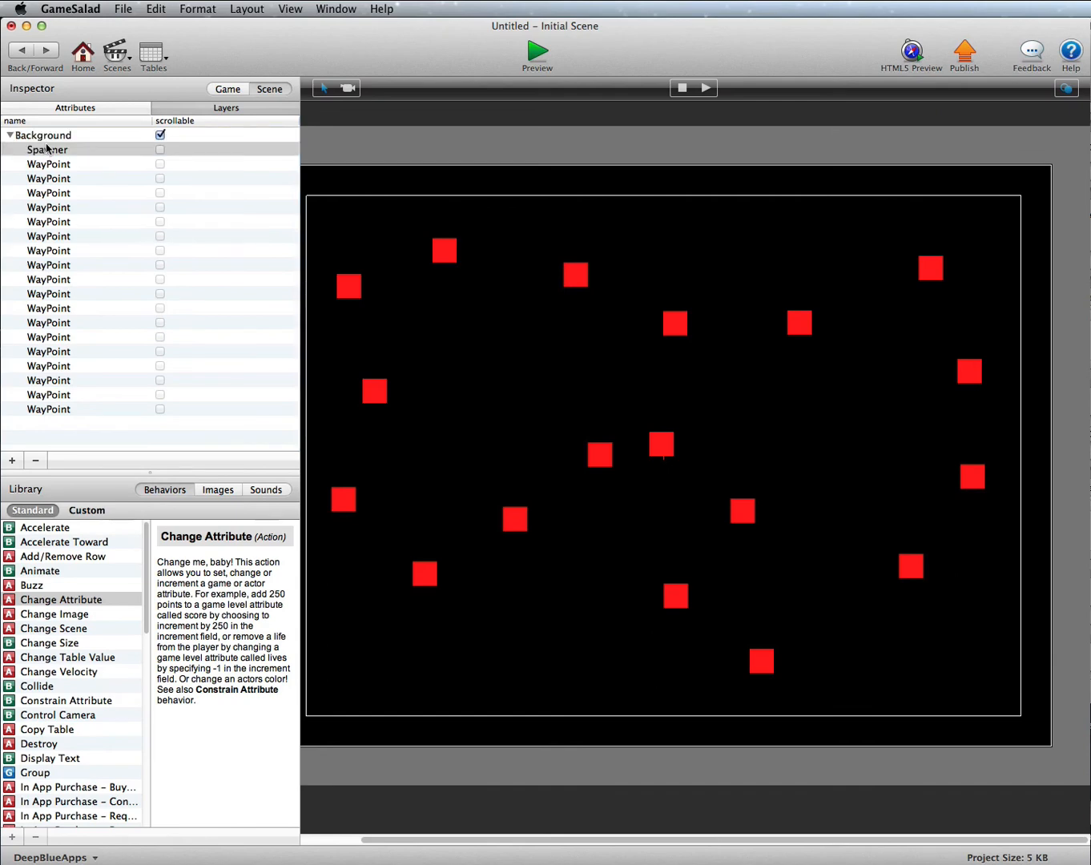
left_click(533, 51)
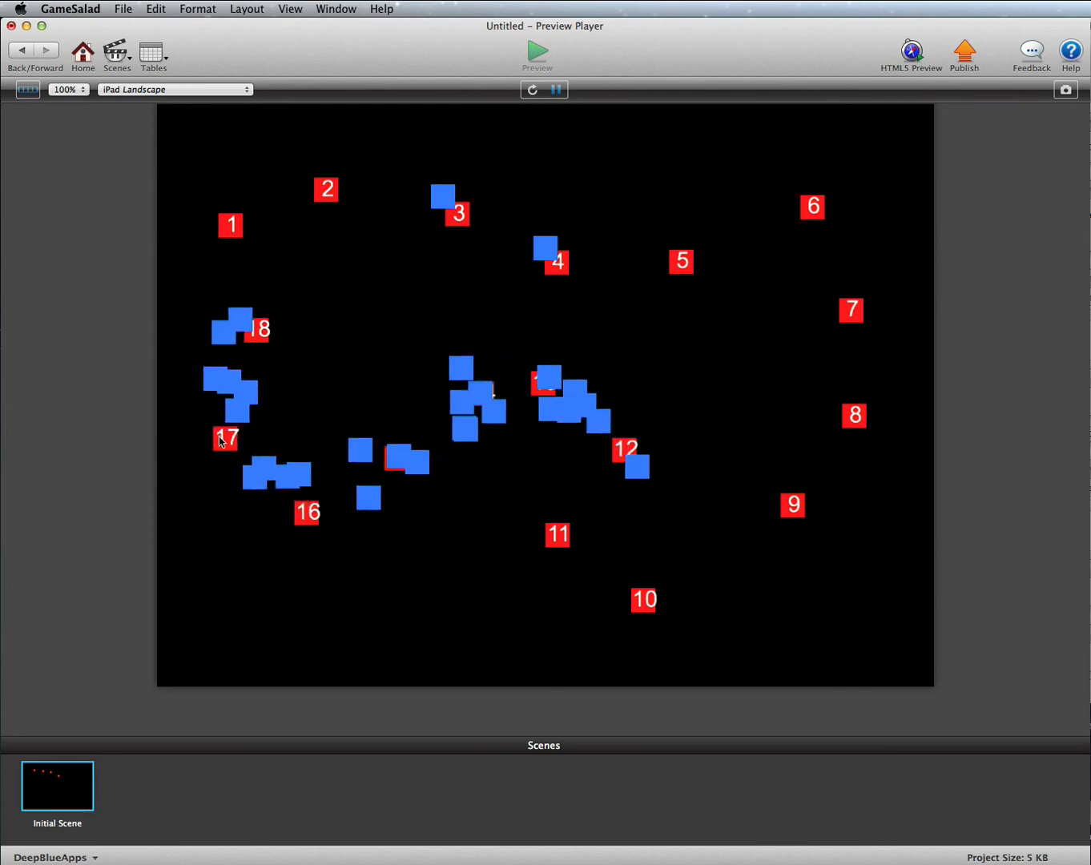
left_click(21, 49)
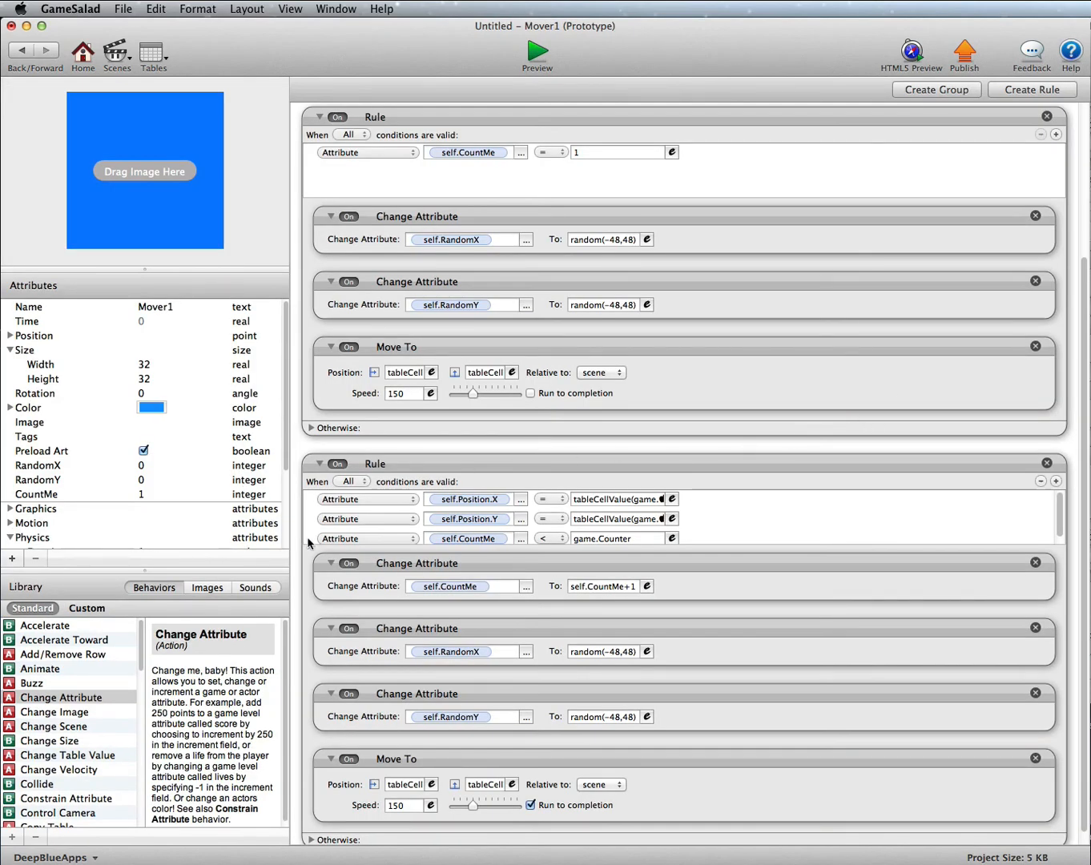
Remove the self.CountMe < game.Counter condition from Mover1's position-checking rule and preview the looping movement.
left_click(692, 541)
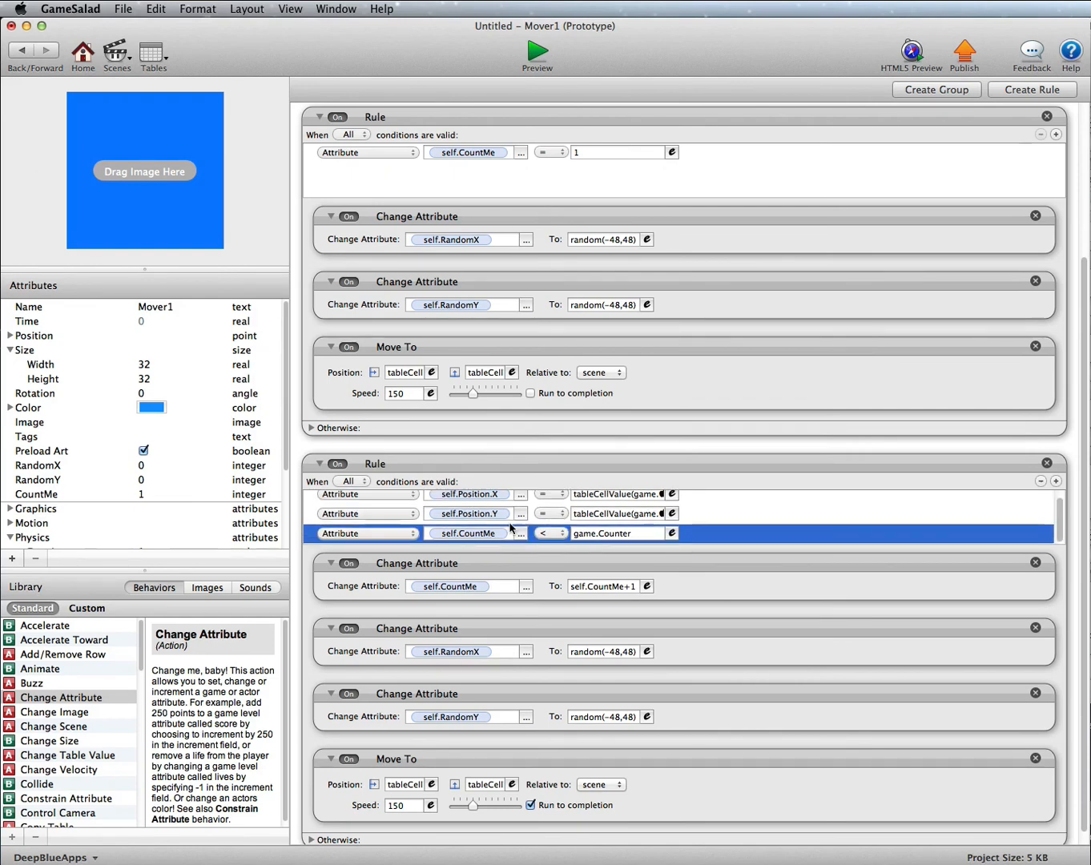
left_click(454, 534)
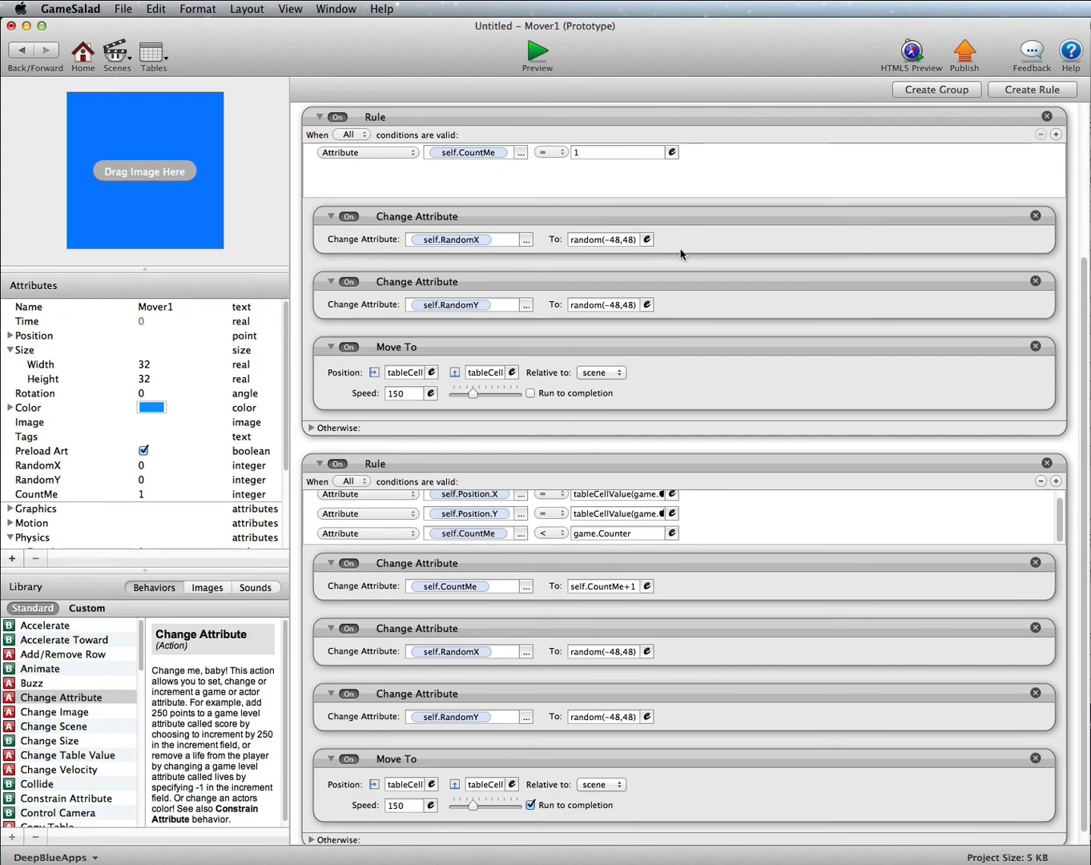
left_click(705, 538)
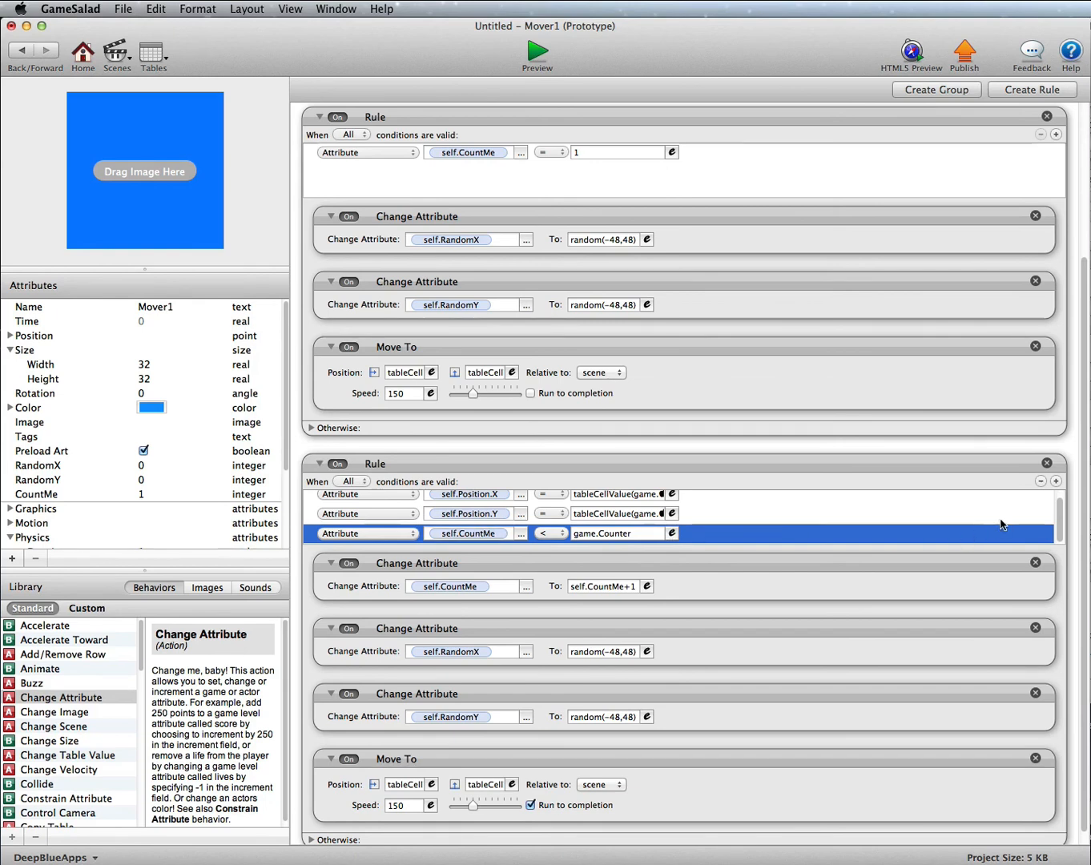
left_click(460, 516)
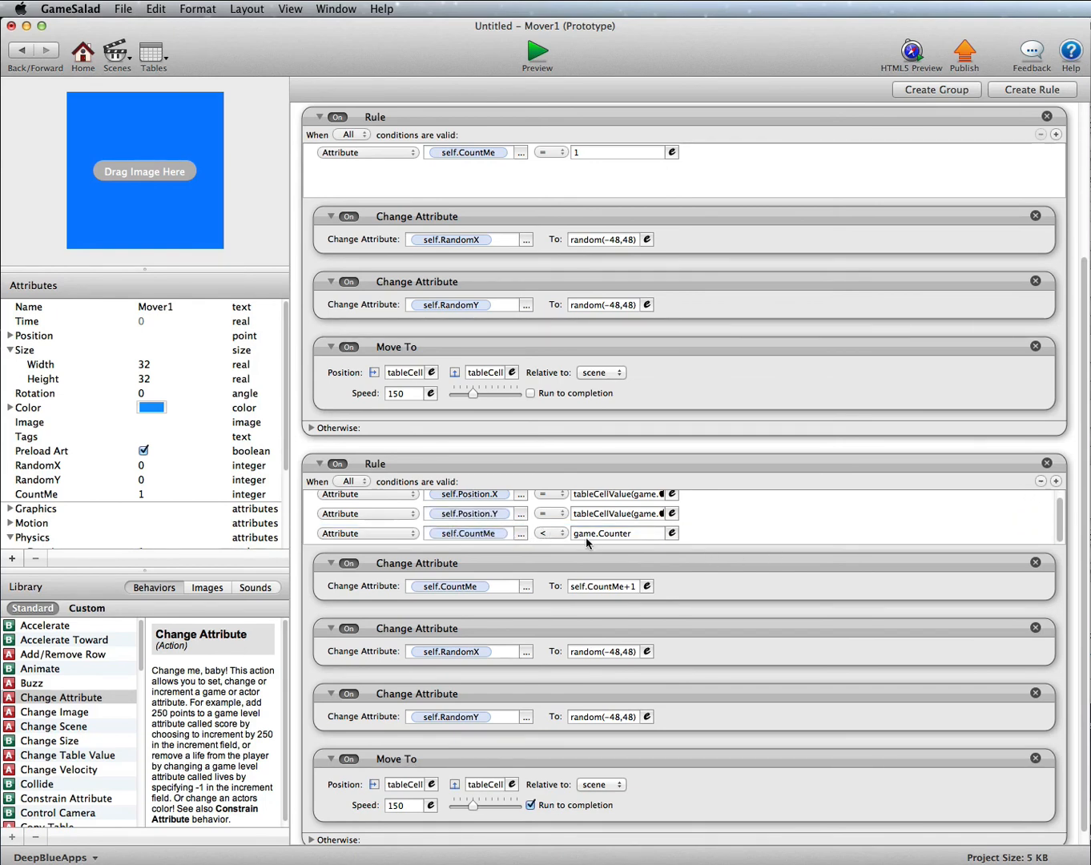
left_click(712, 535)
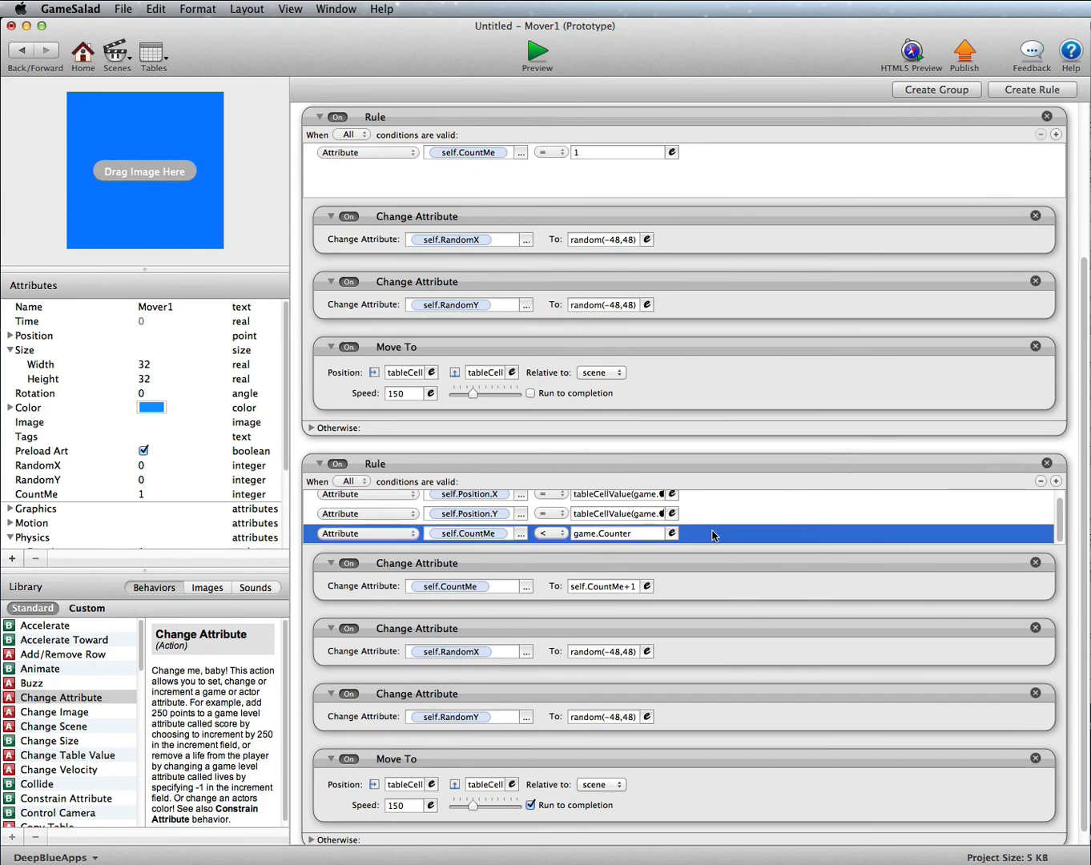
left_click(1041, 482)
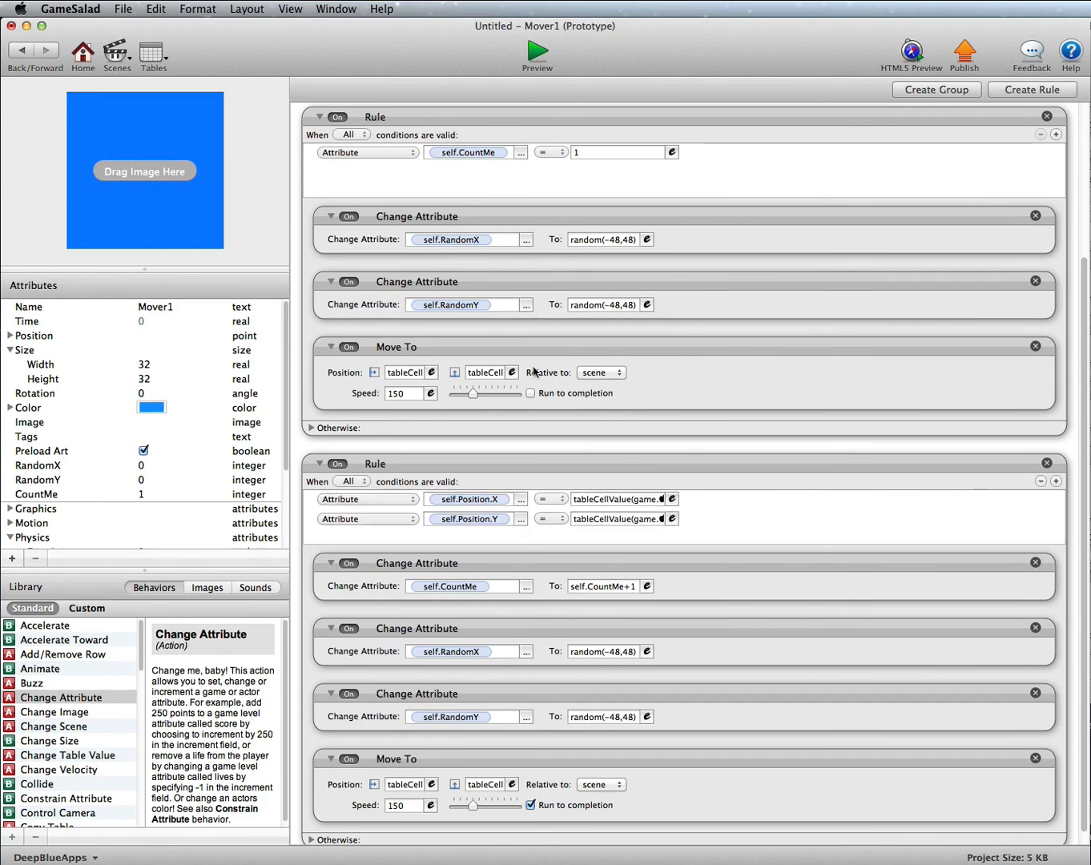
left_click(535, 53)
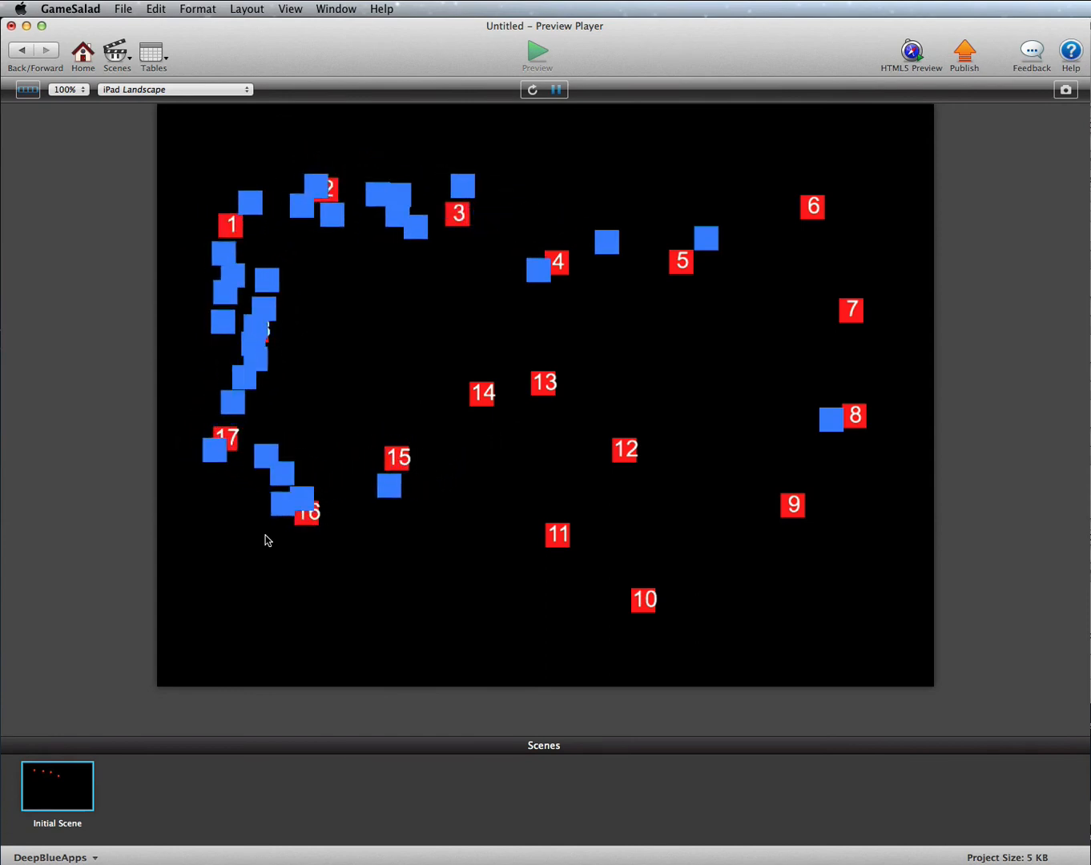
left_click(20, 50)
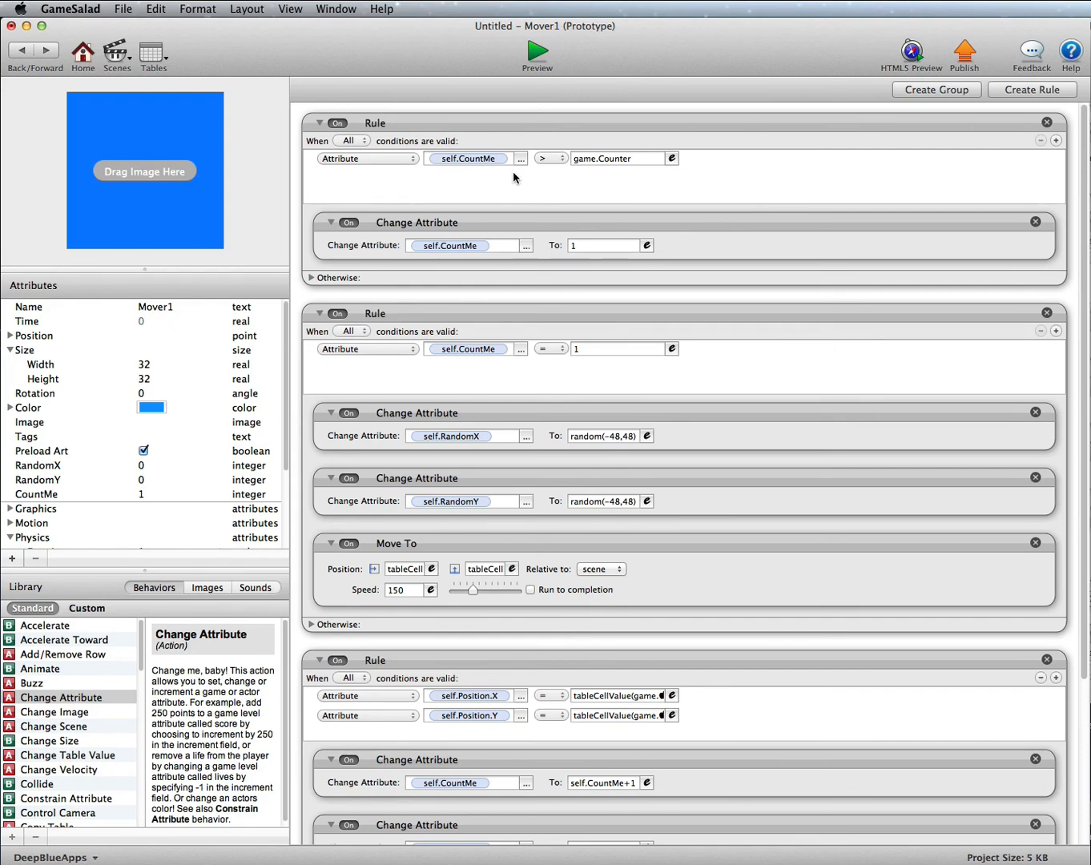
Delete all WayPoints except the uppermost one in the Background layer, and place the Spawner at the scene's center.
left_click(20, 48)
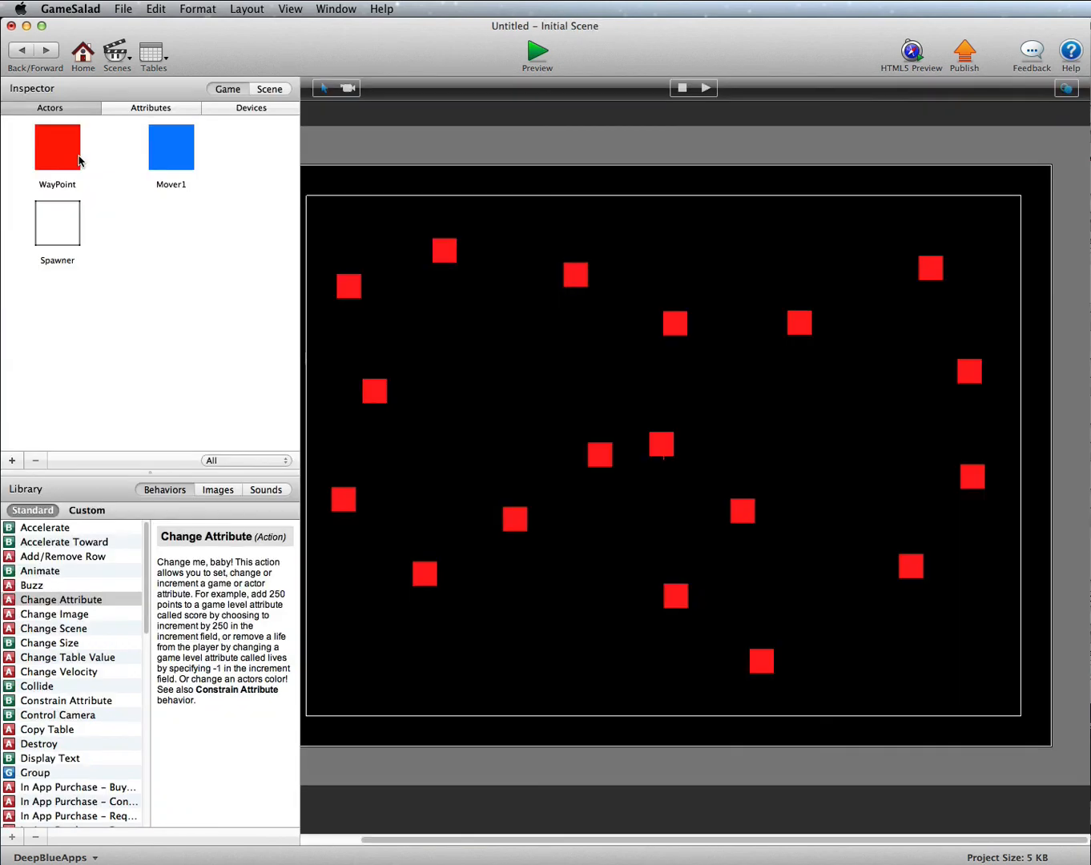
left_click(273, 89)
left_click(189, 110)
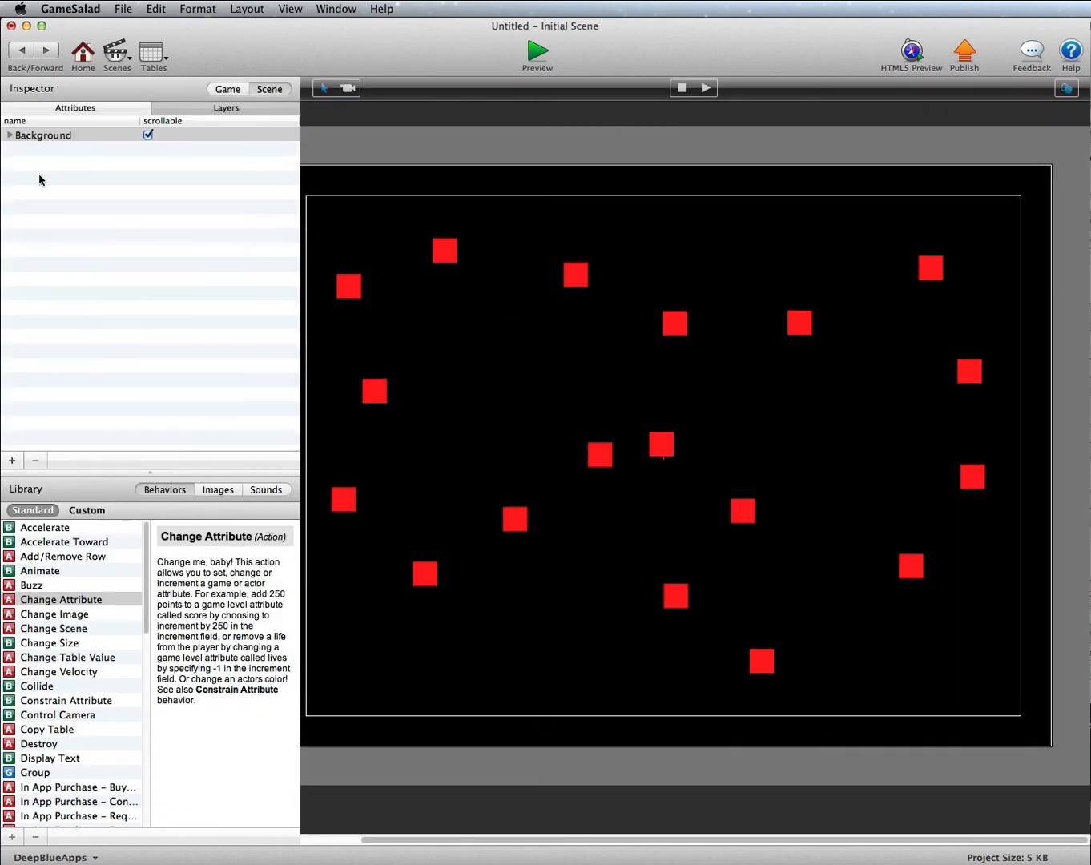
left_click(9, 135)
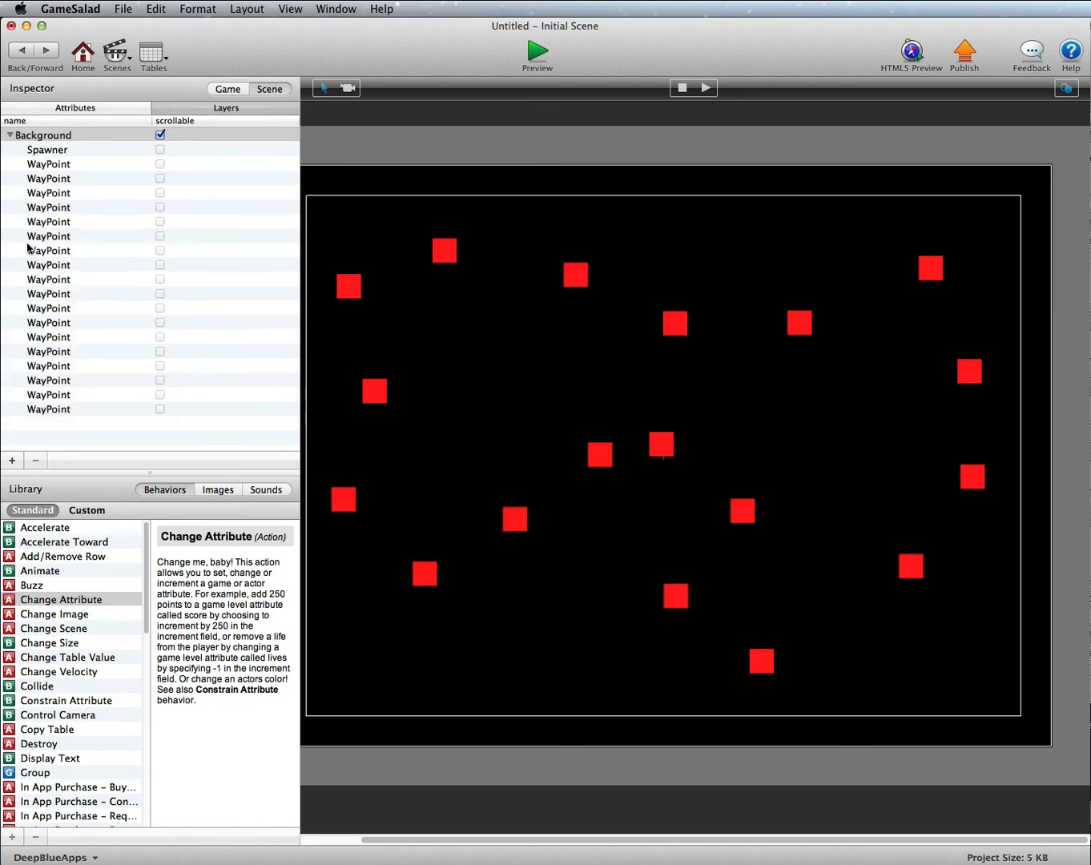
left_click(47, 411)
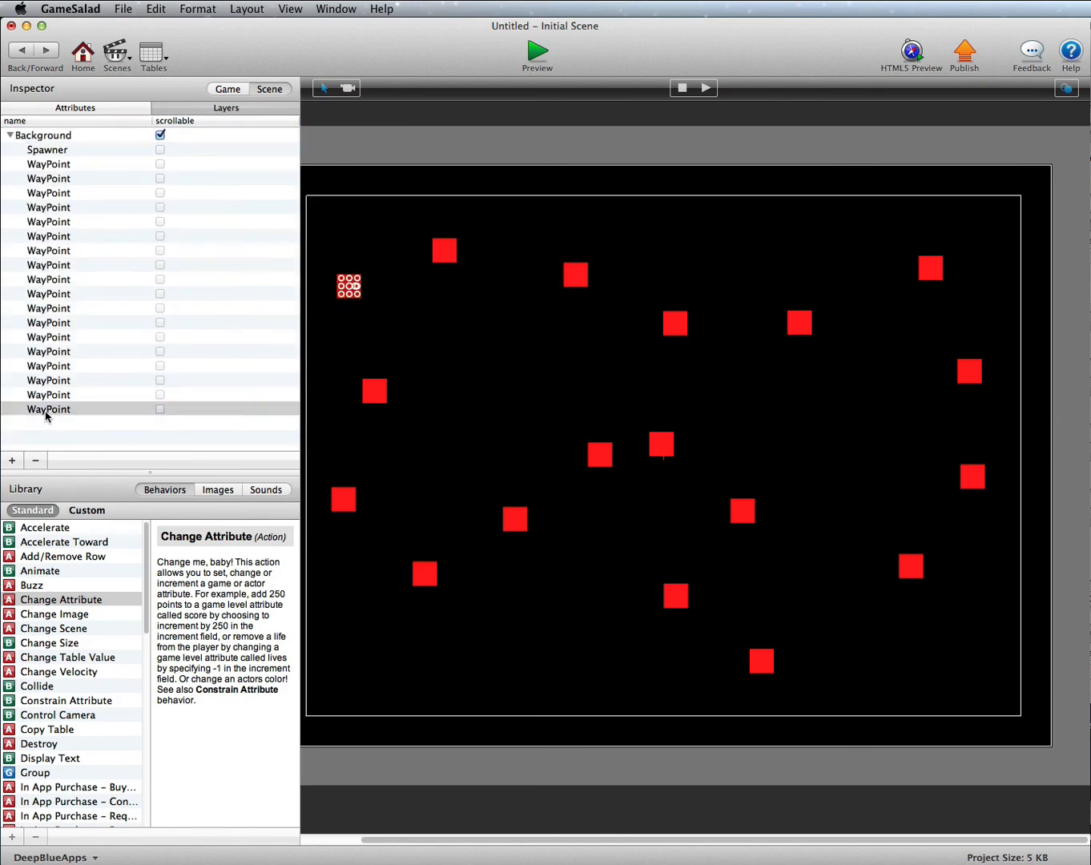
key("Delete")
key("Delete")
key("Delete")
key("Delete")
key("Delete")
key("Delete")
key("Delete")
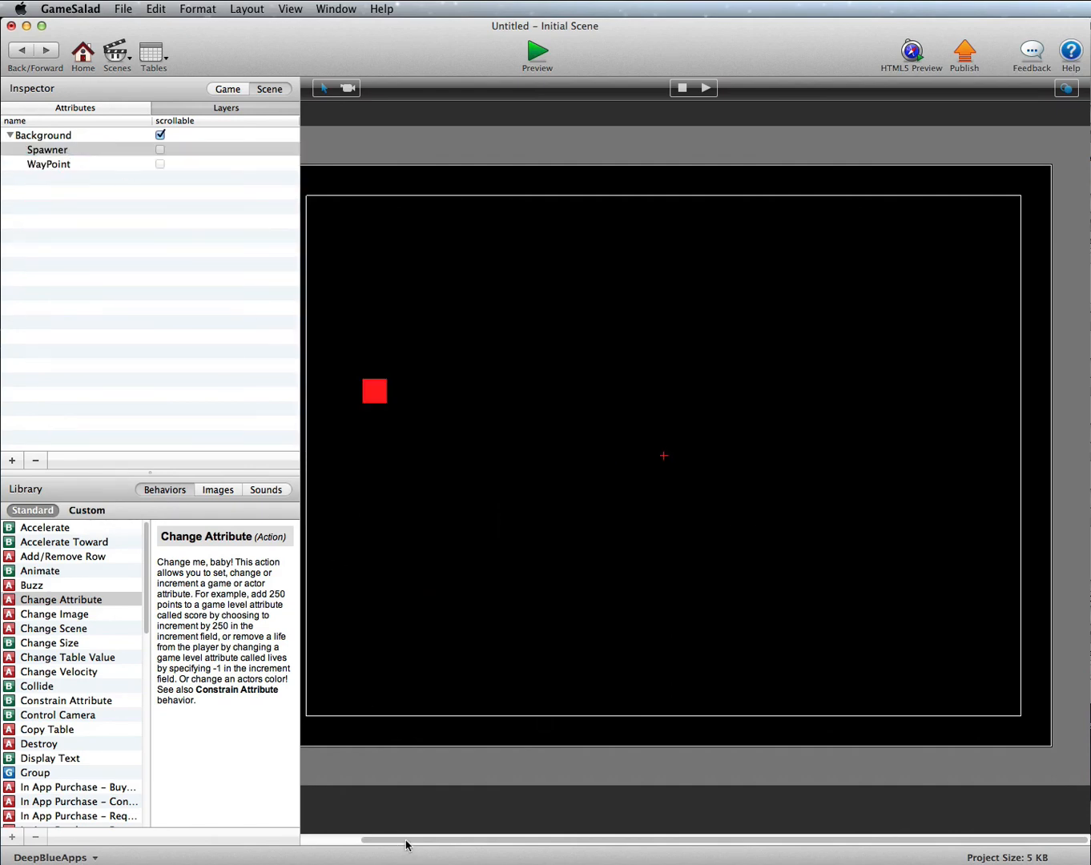
left_click_drag(407, 846, 349, 846)
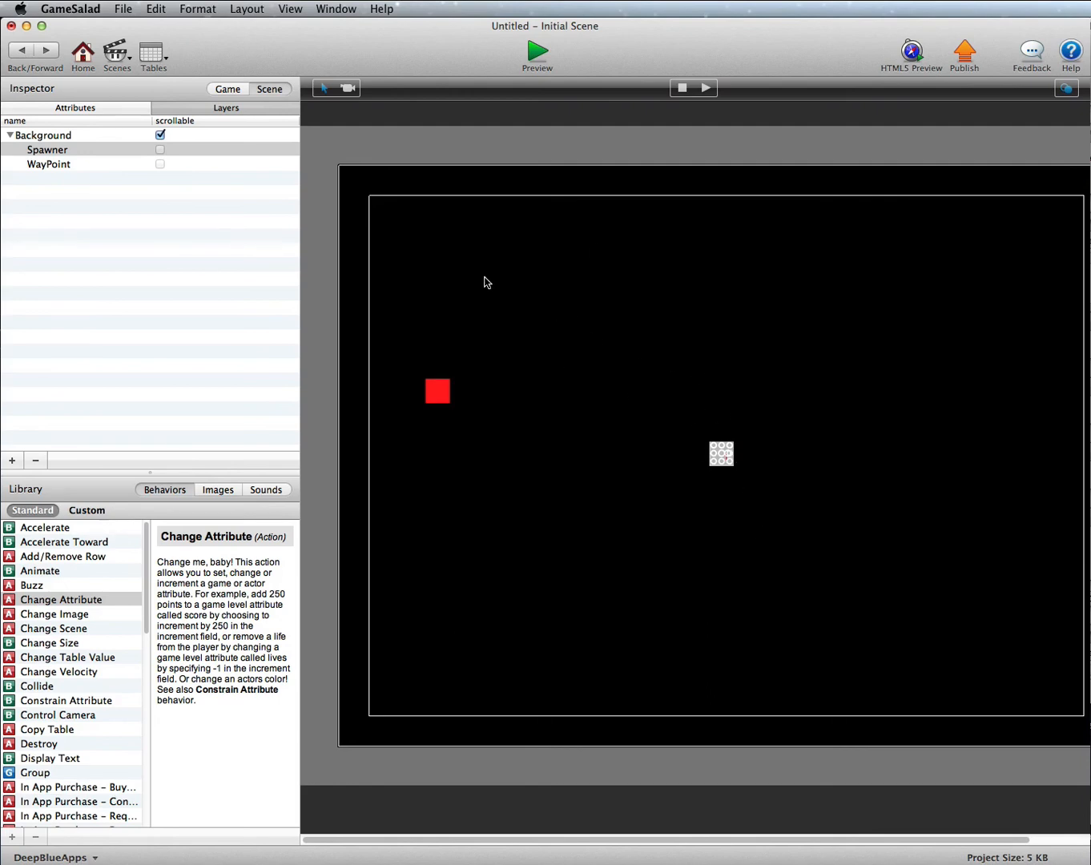
Move the WayPoint to the scene's upper-left area and duplicate it until 12 WayPoints are spread around the Spawner.
left_click_drag(439, 392, 411, 234)
left_click_drag(552, 839, 583, 841)
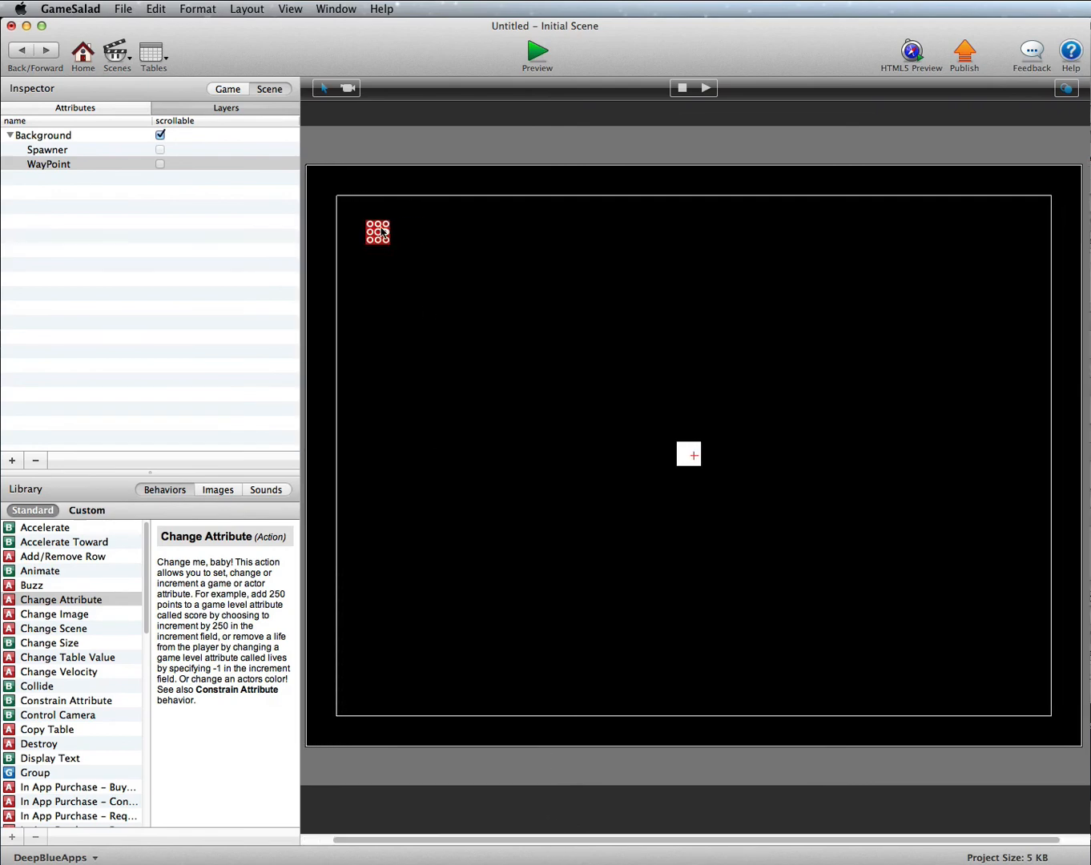
left_click_drag(379, 234, 801, 310, "alt")
left_click(579, 298)
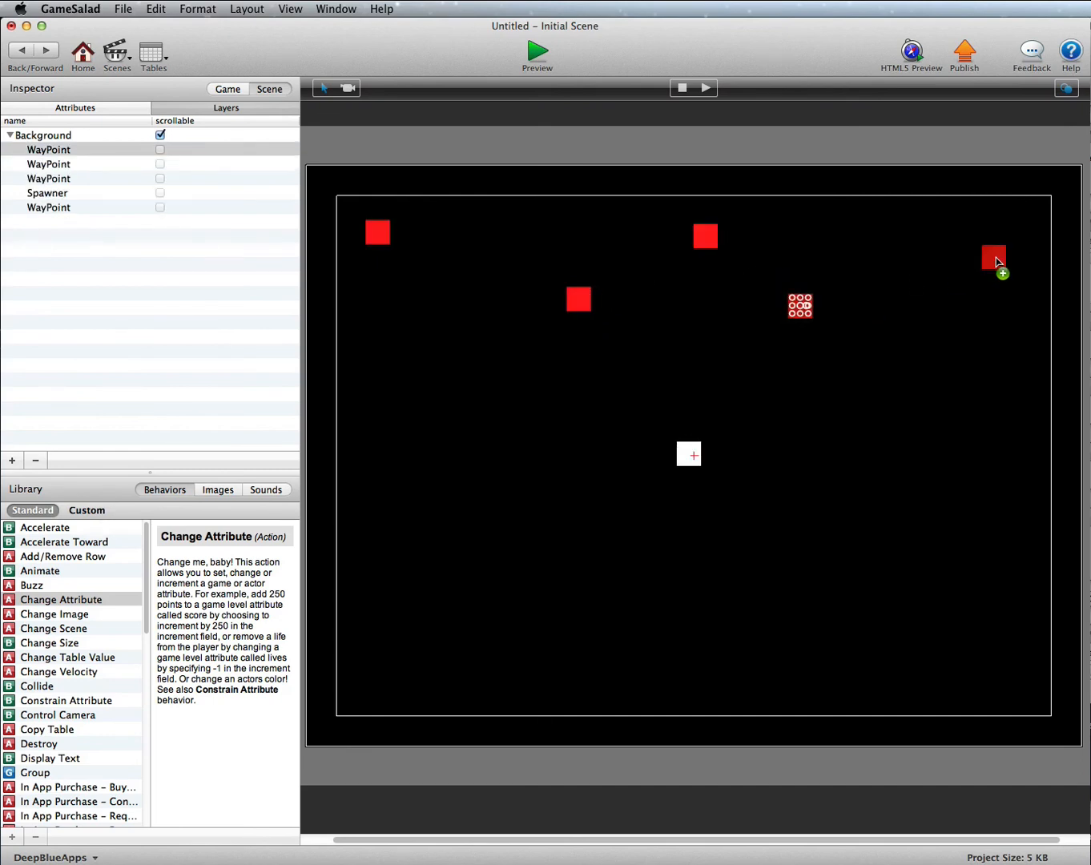
left_click_drag(996, 258, 372, 402, "alt")
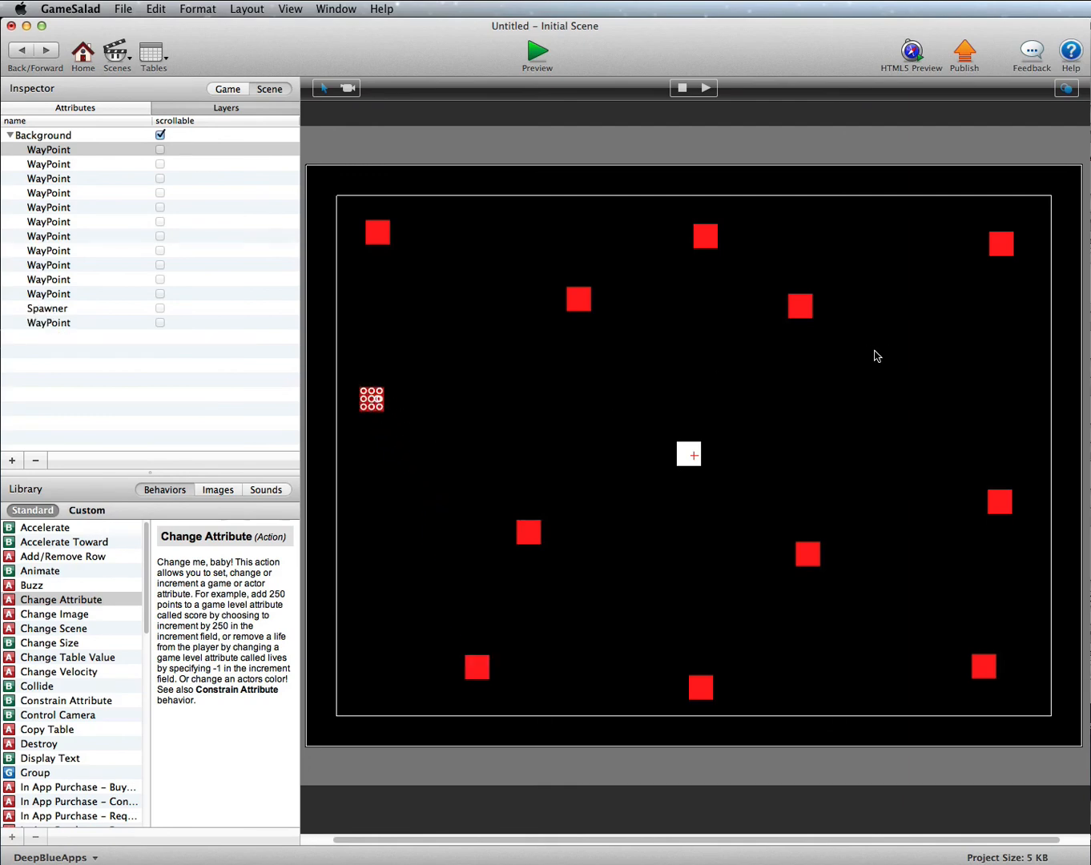
Set Mover1's CountMe attribute to 0 and change its self.CountMe = 1 rule condition to 0.
left_click(230, 90)
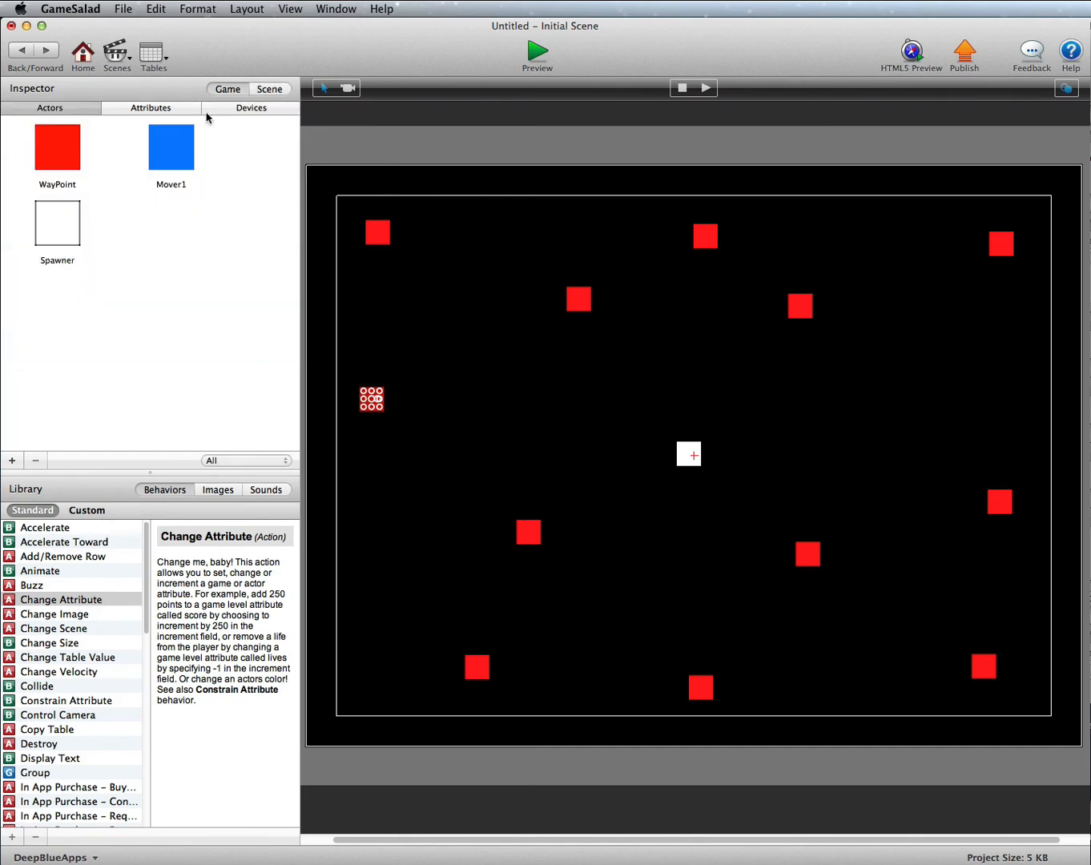
double_click(190, 141)
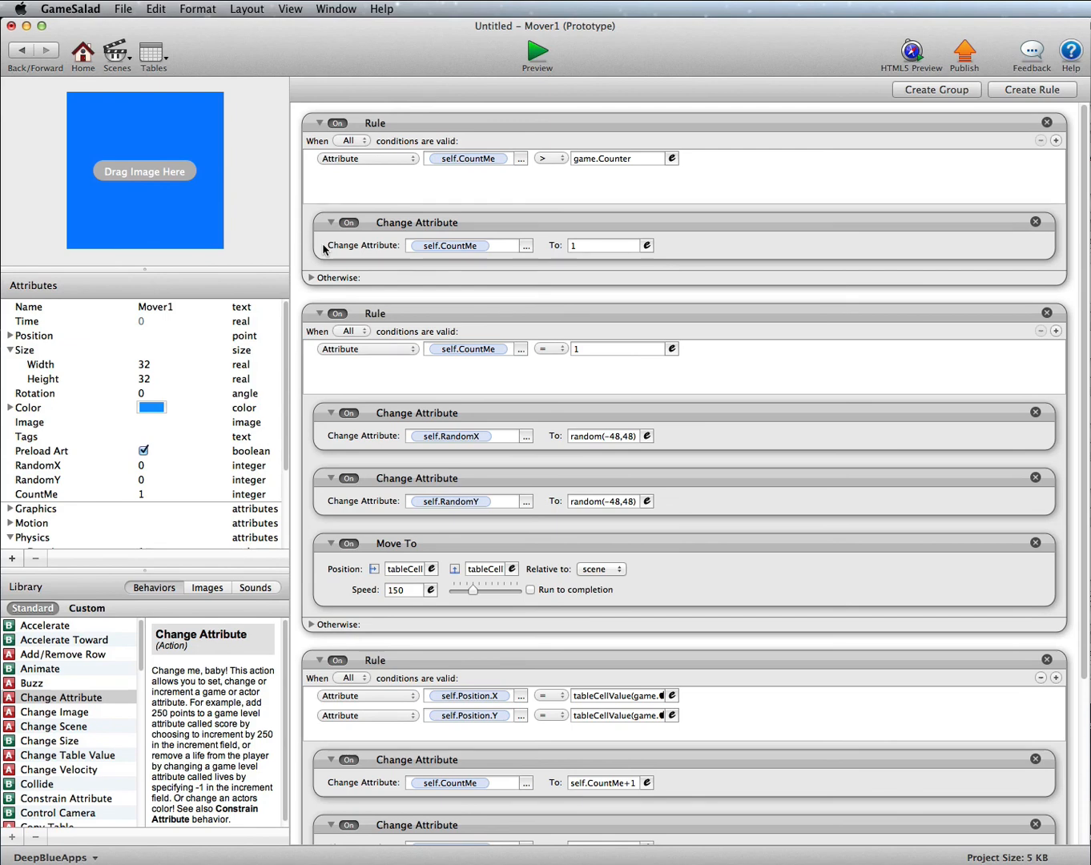
double_click(143, 496)
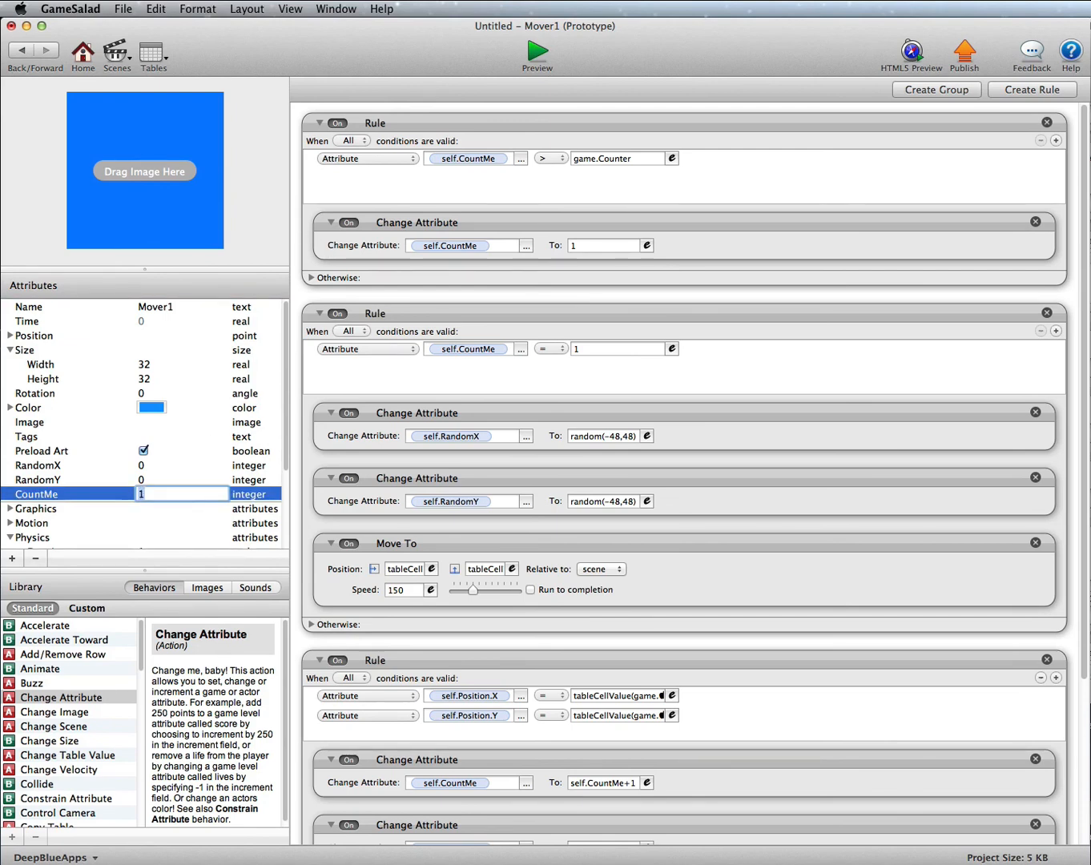
left_click(584, 348)
left_click(580, 349)
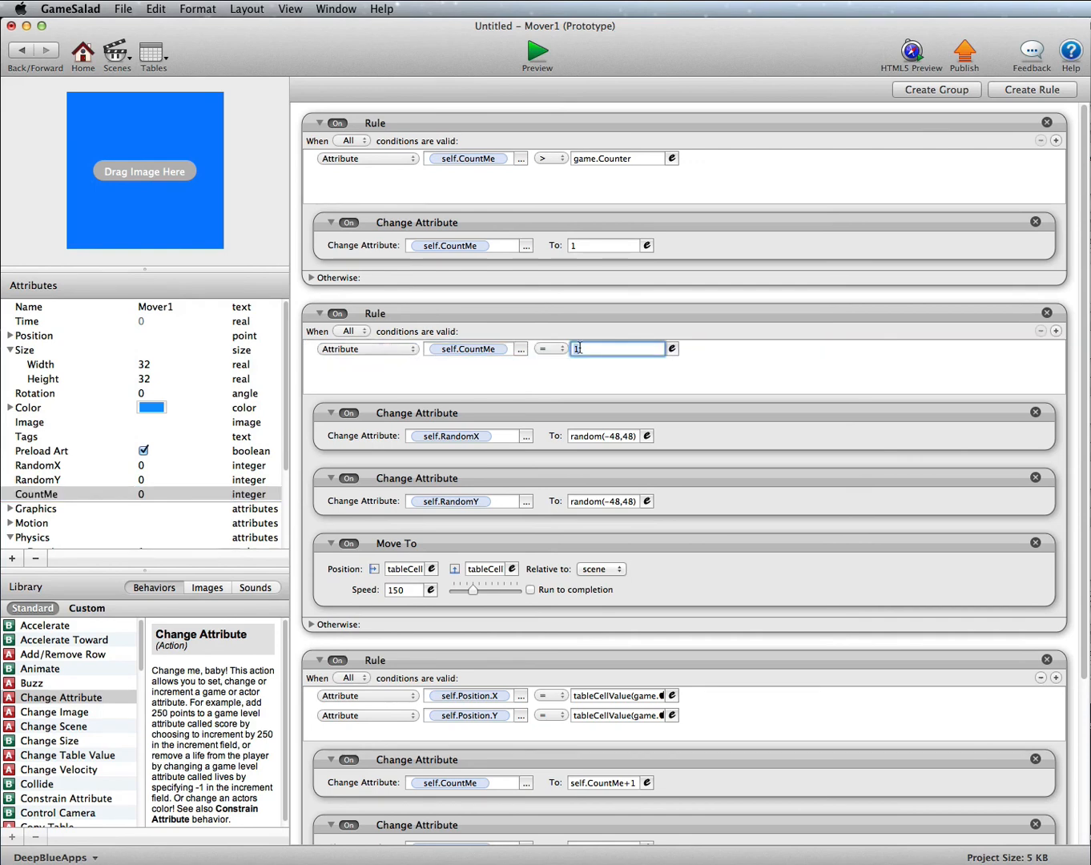
key("BackSpace")
type("0")
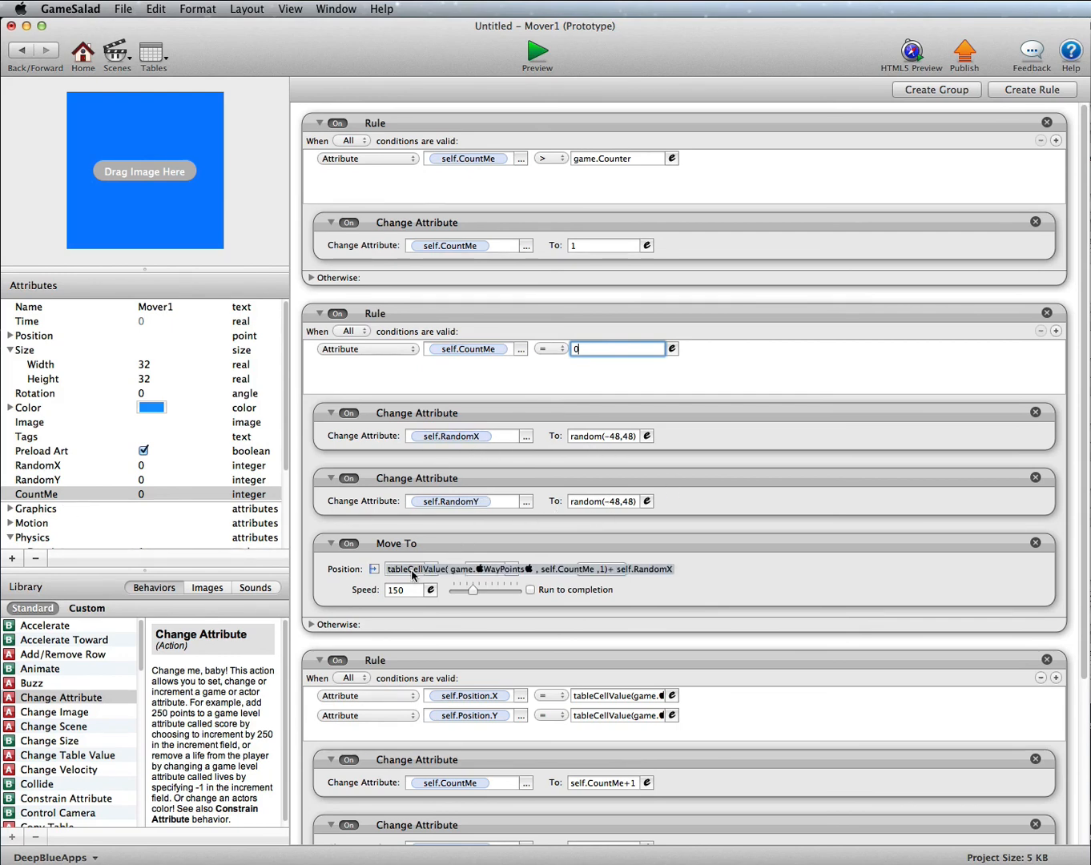
key("Return")
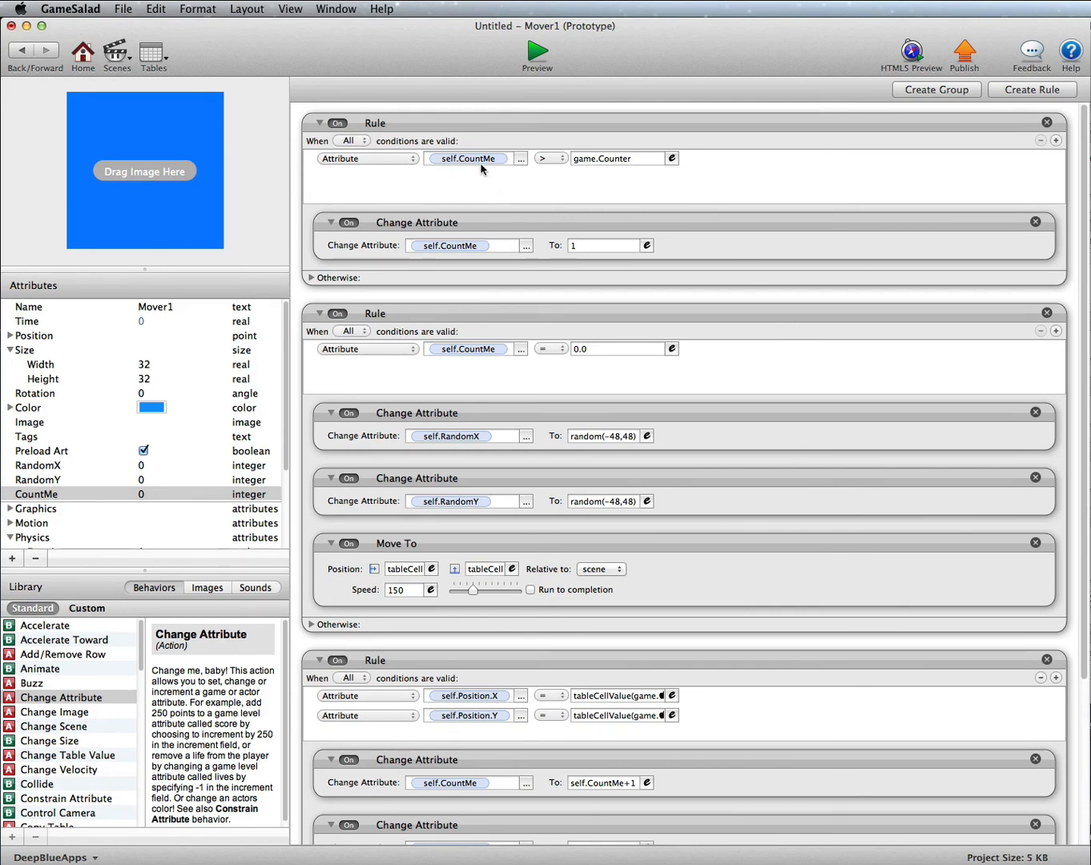
Delete the rule that resets self.CountMe, and add a Change Attribute for self.CountMe above Move To in the self.CountMe = 0 rule.
left_click(1046, 123)
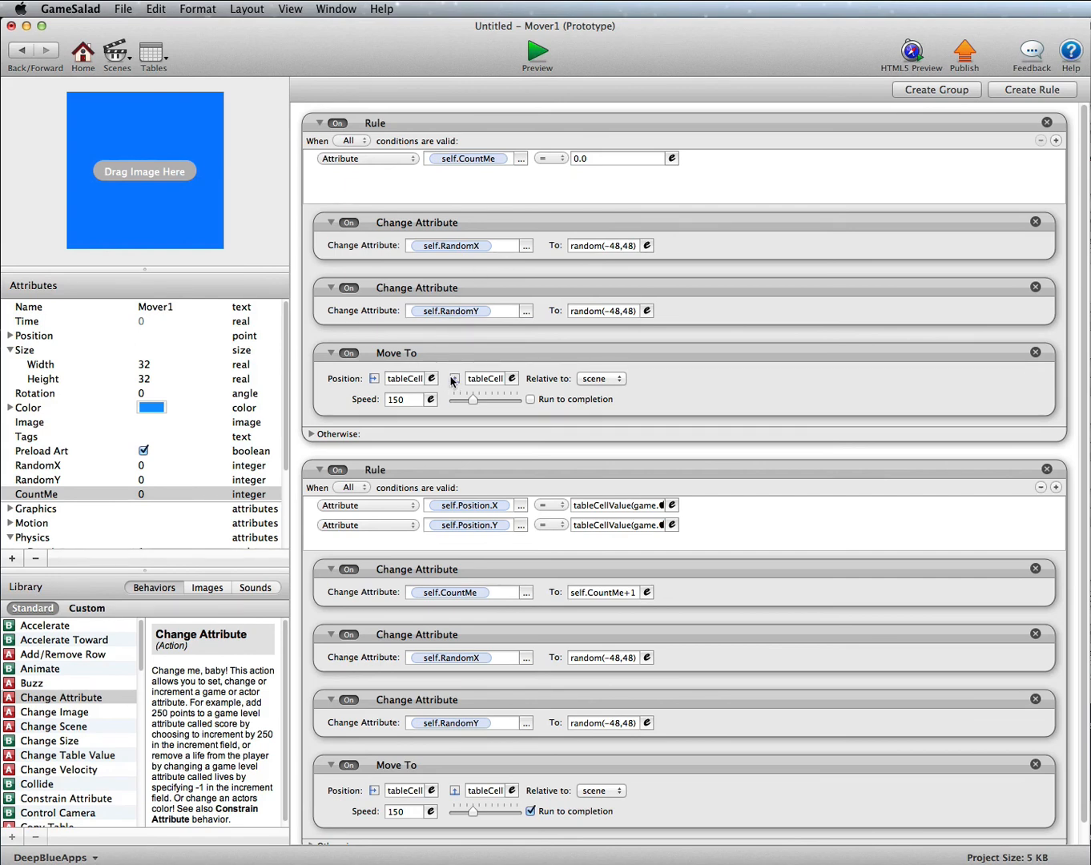
left_click(70, 699)
left_click_drag(77, 696, 378, 358)
left_click(526, 378)
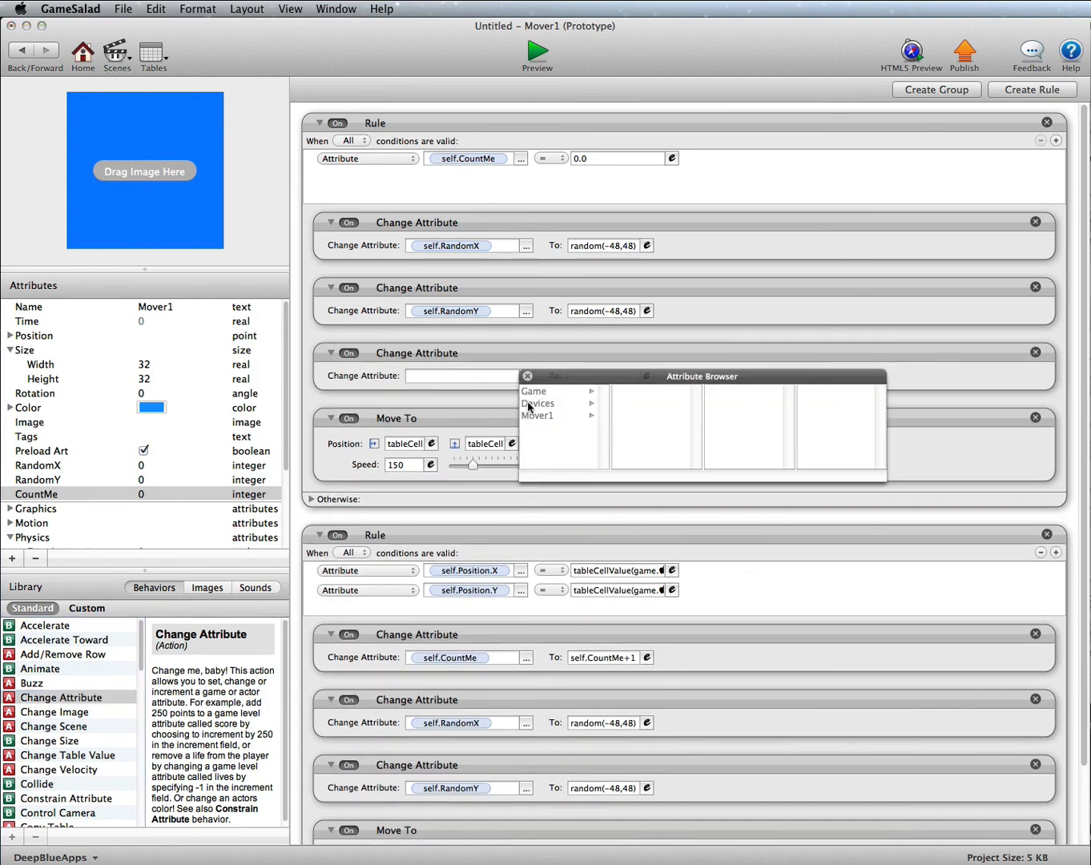
left_click(545, 415)
scroll(673, 438, "down", 3)
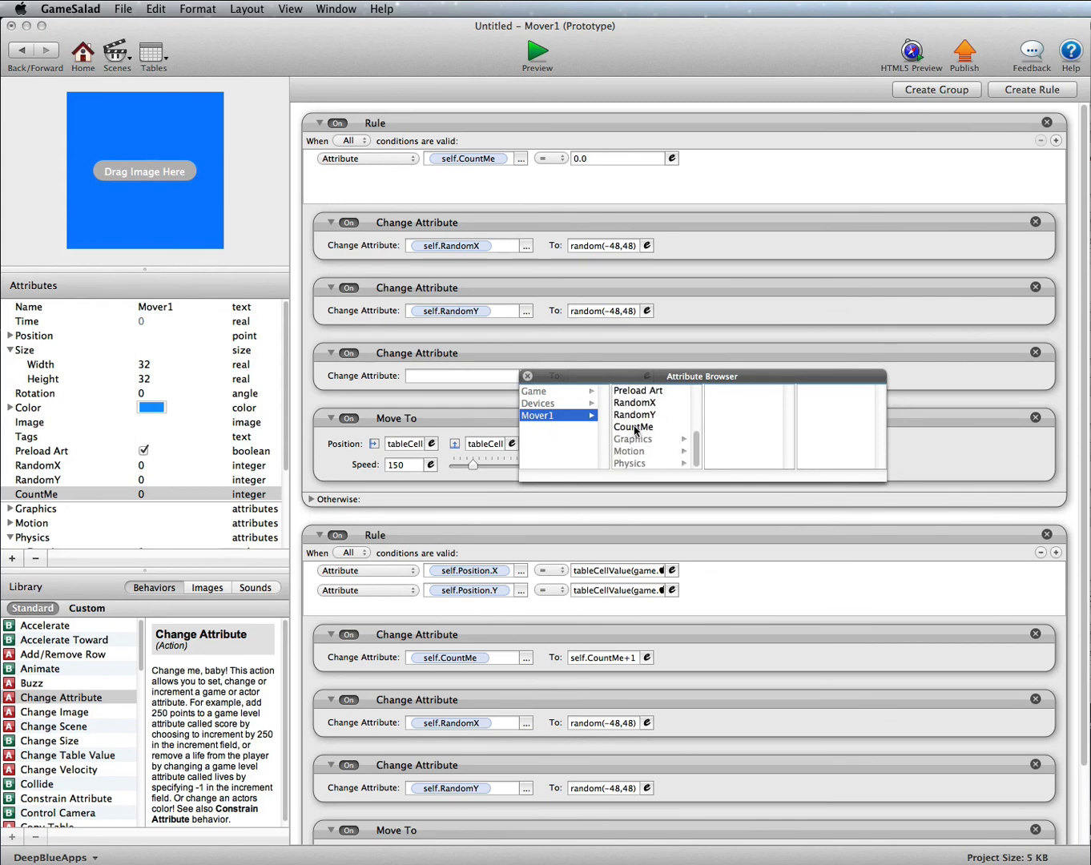
left_click(634, 428)
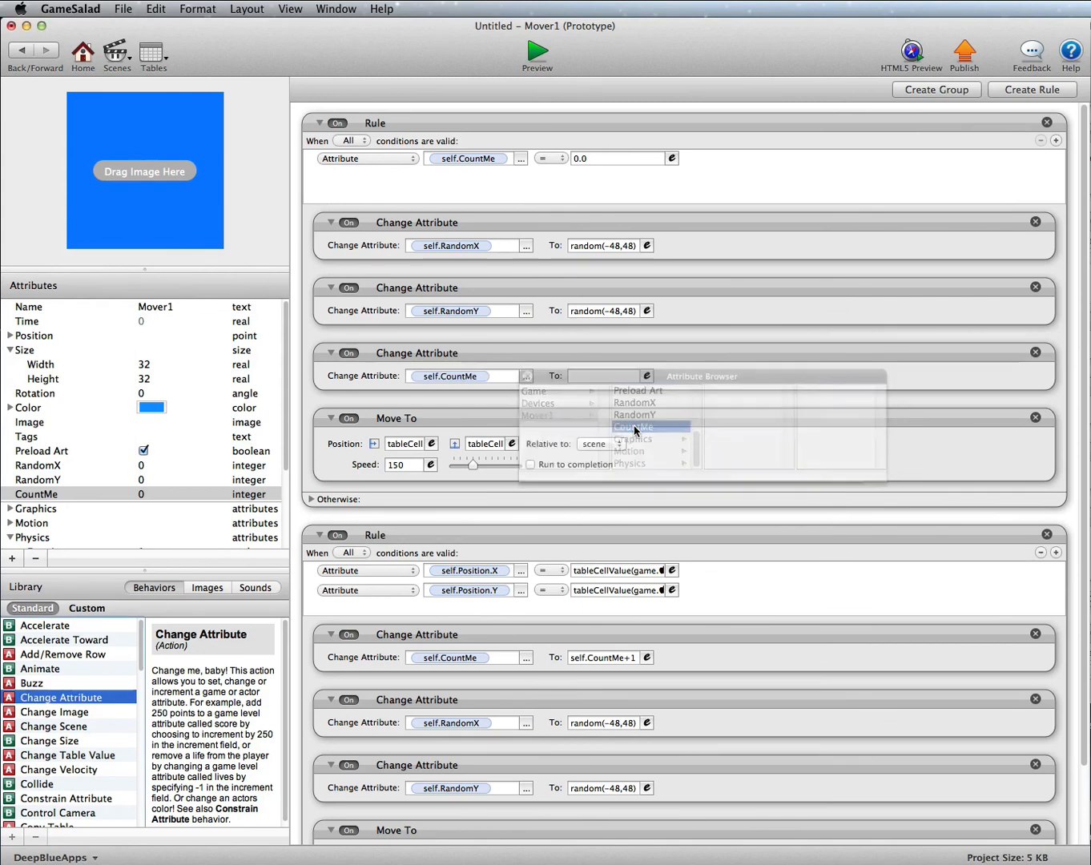
Set the new self.CountMe action's value to the expression random(1,game.Counter).
left_click(647, 376)
left_click(673, 401)
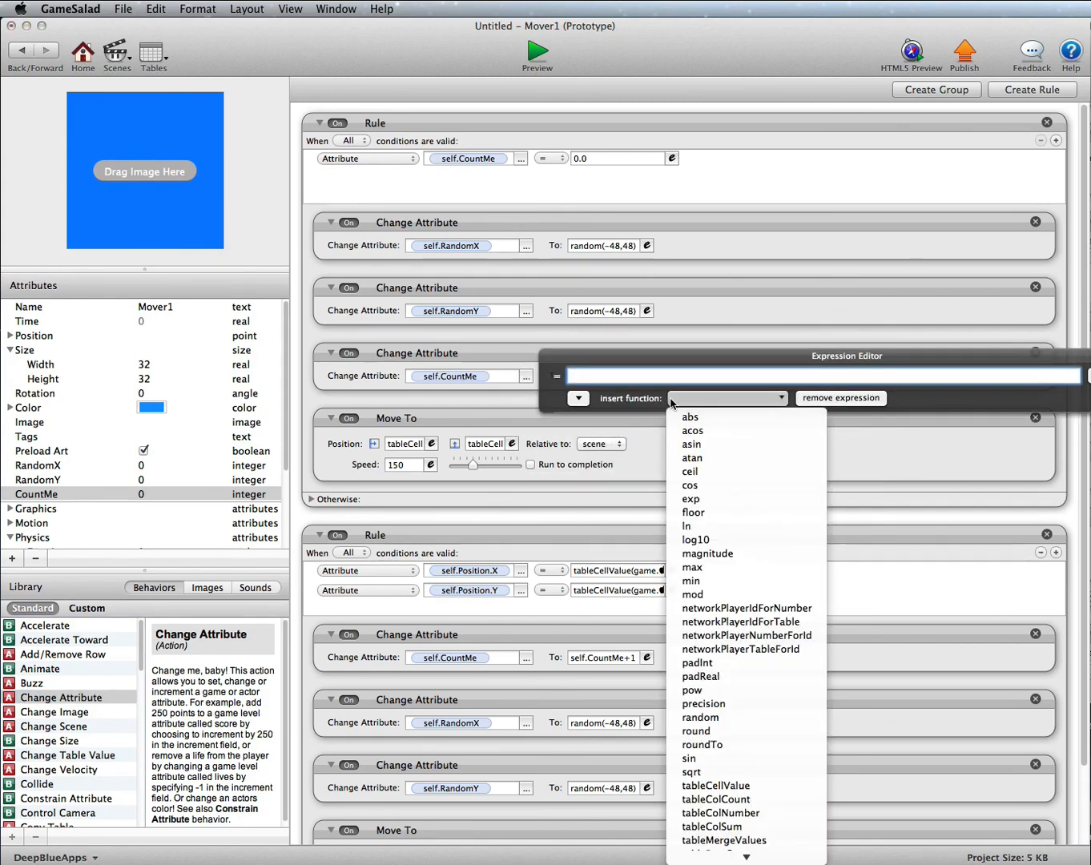
left_click(695, 717)
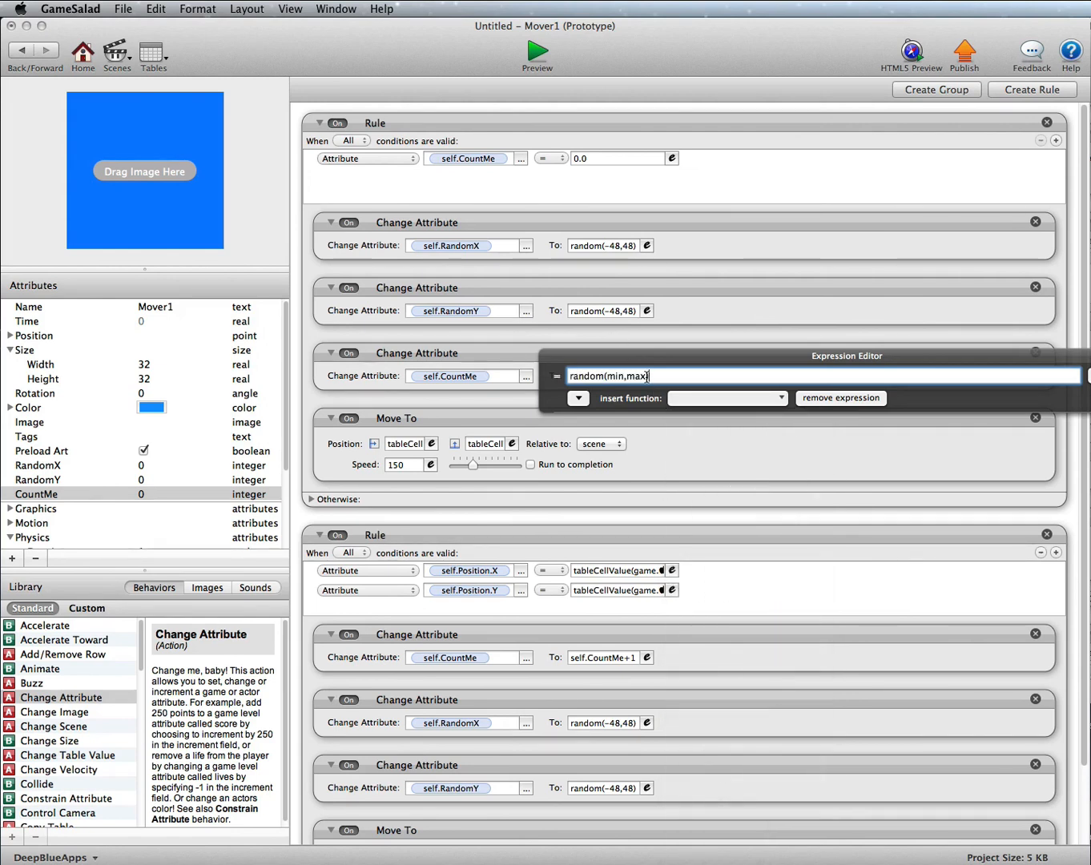
left_click_drag(645, 377, 611, 372)
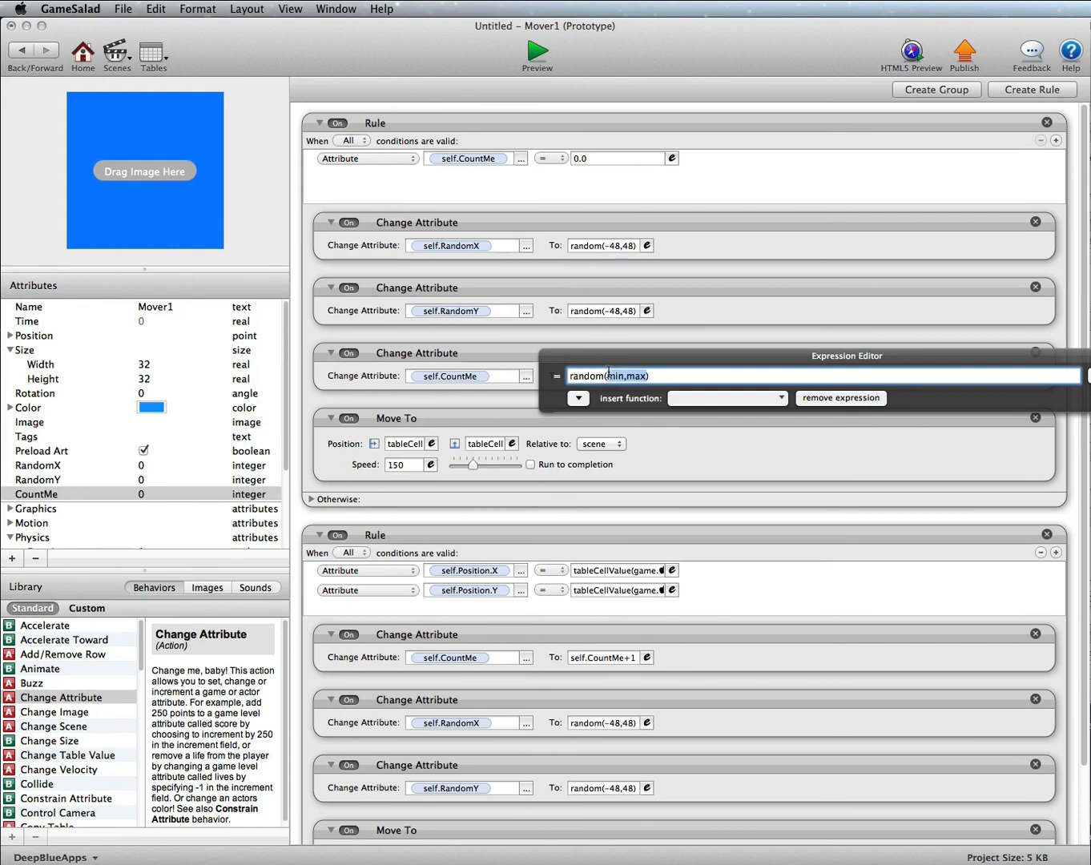
type("1")
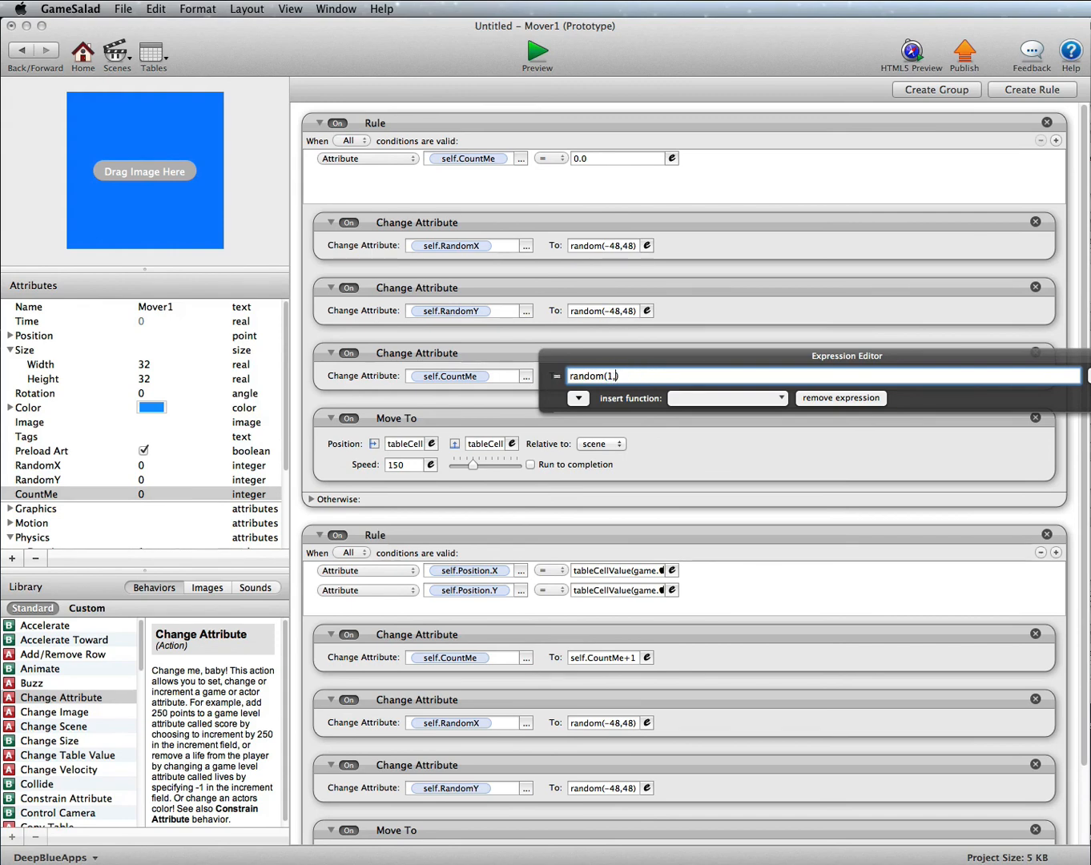
left_click(579, 399)
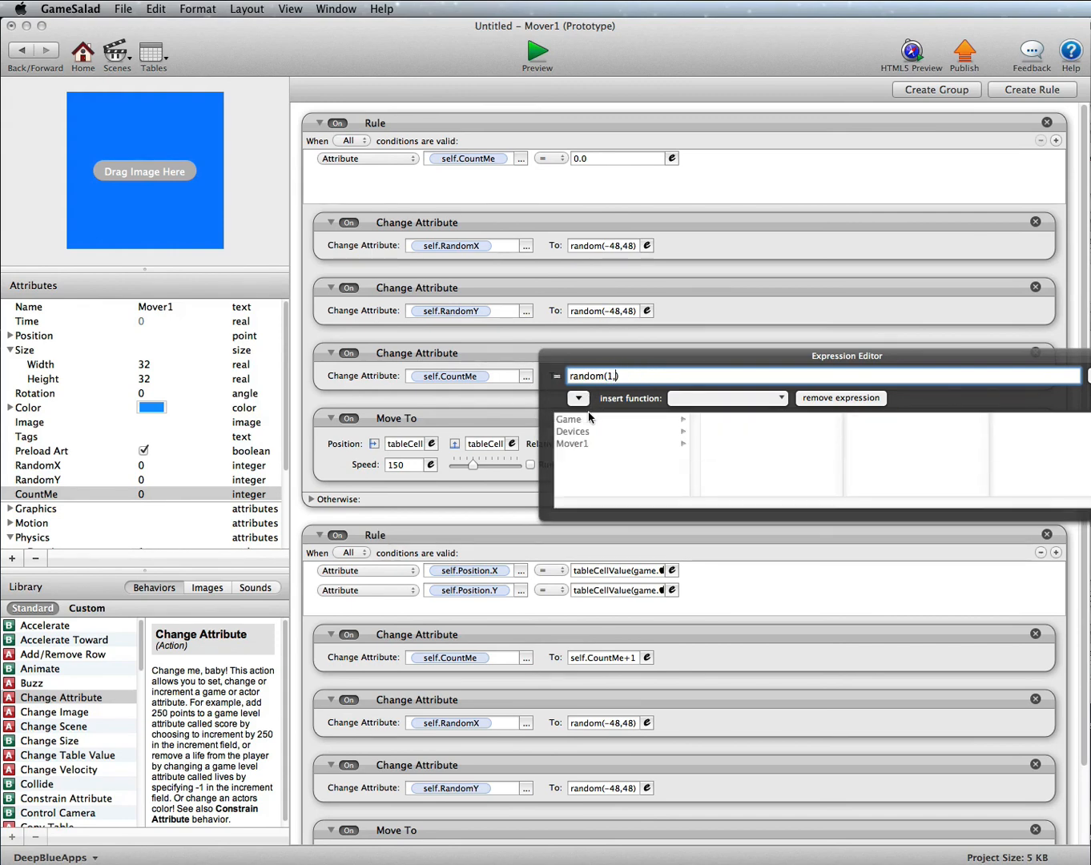
left_click(593, 419)
scroll(752, 472, "down", 5)
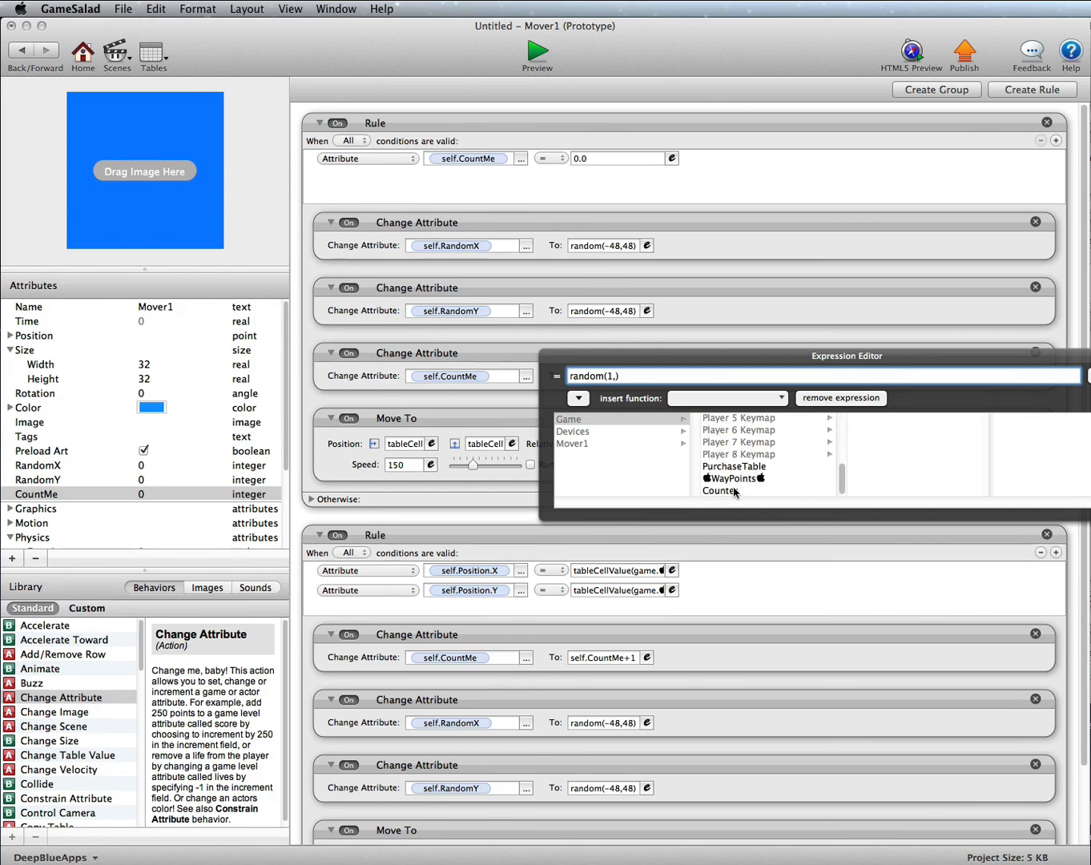
left_click(734, 491)
key("Return")
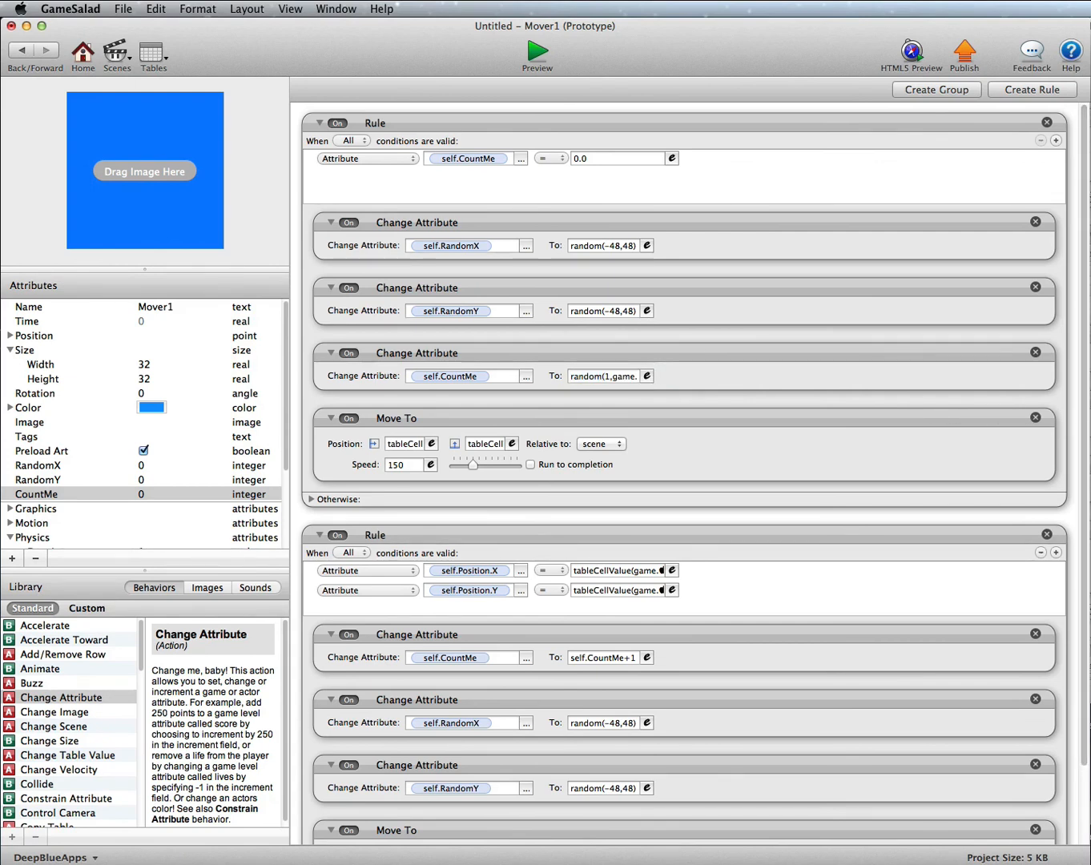
In the position-checking rule, replace the self.CountMe+1 action with a copy of the random self.CountMe action, placed directly above Move To.
scroll(1077, 579, "down", 3)
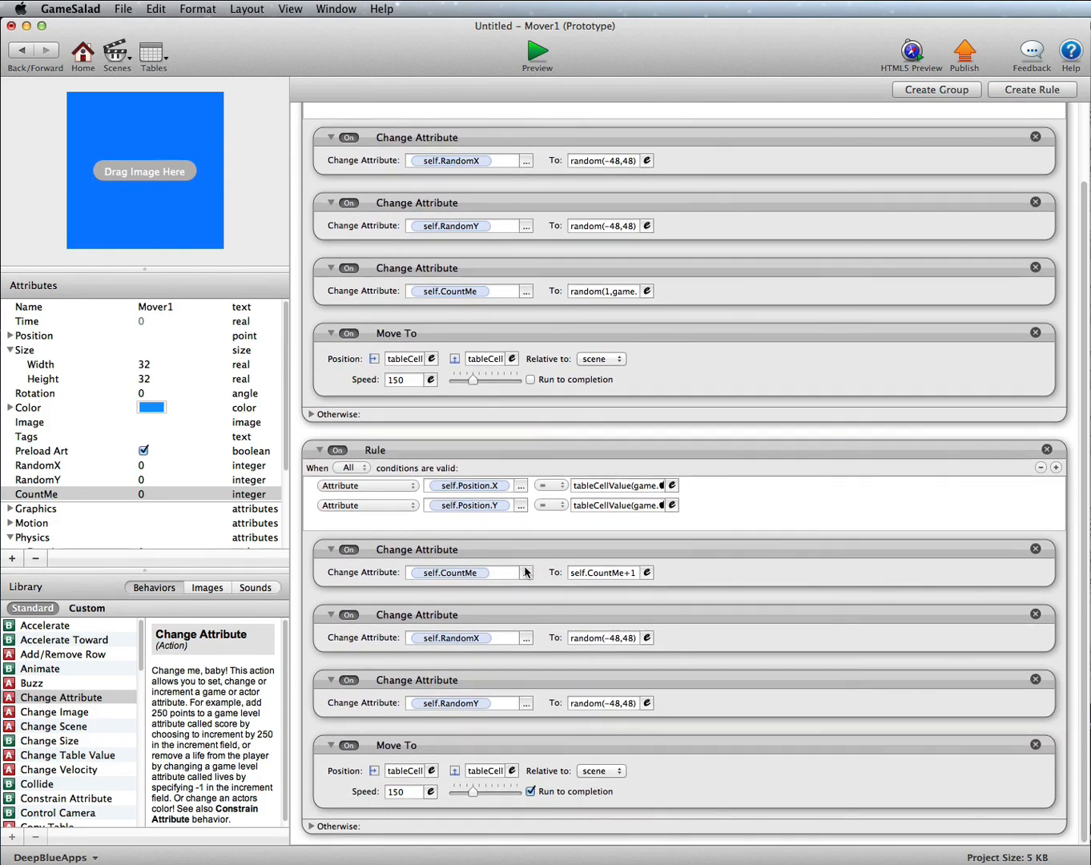
left_click(597, 564)
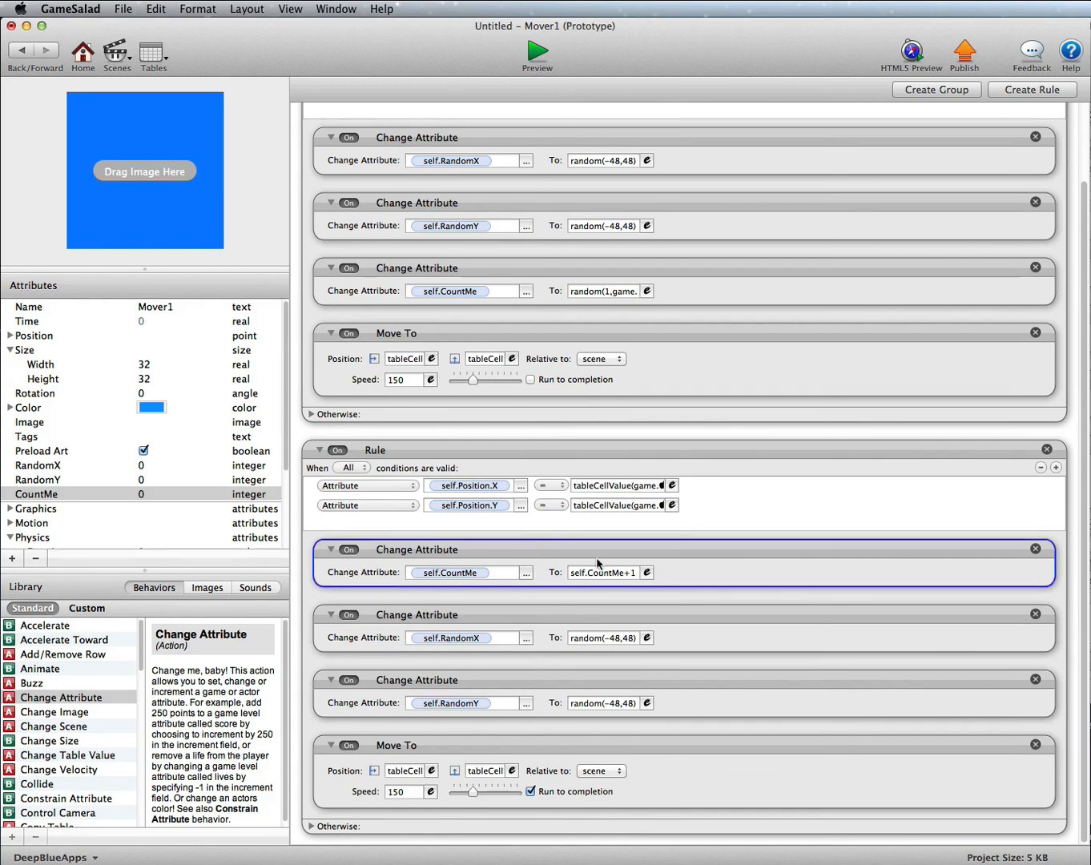
left_click(1036, 551)
left_click(512, 335)
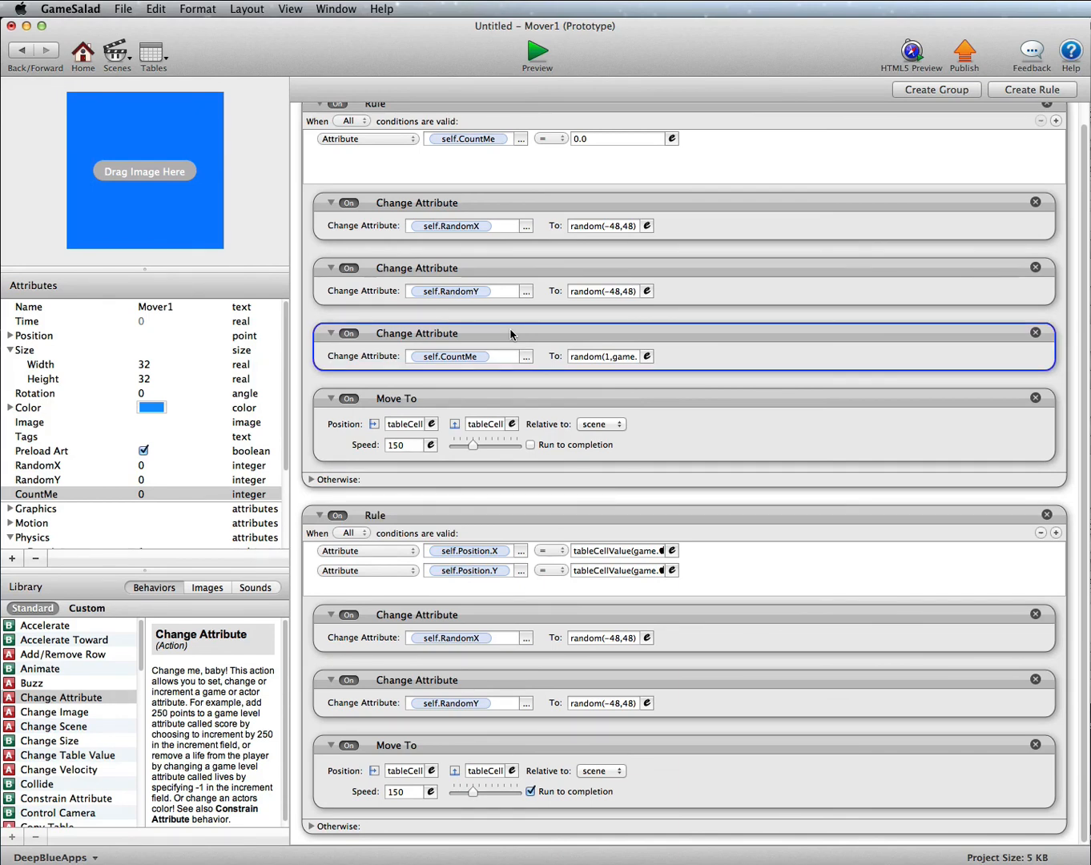
left_click_drag(512, 335, 551, 742, "alt")
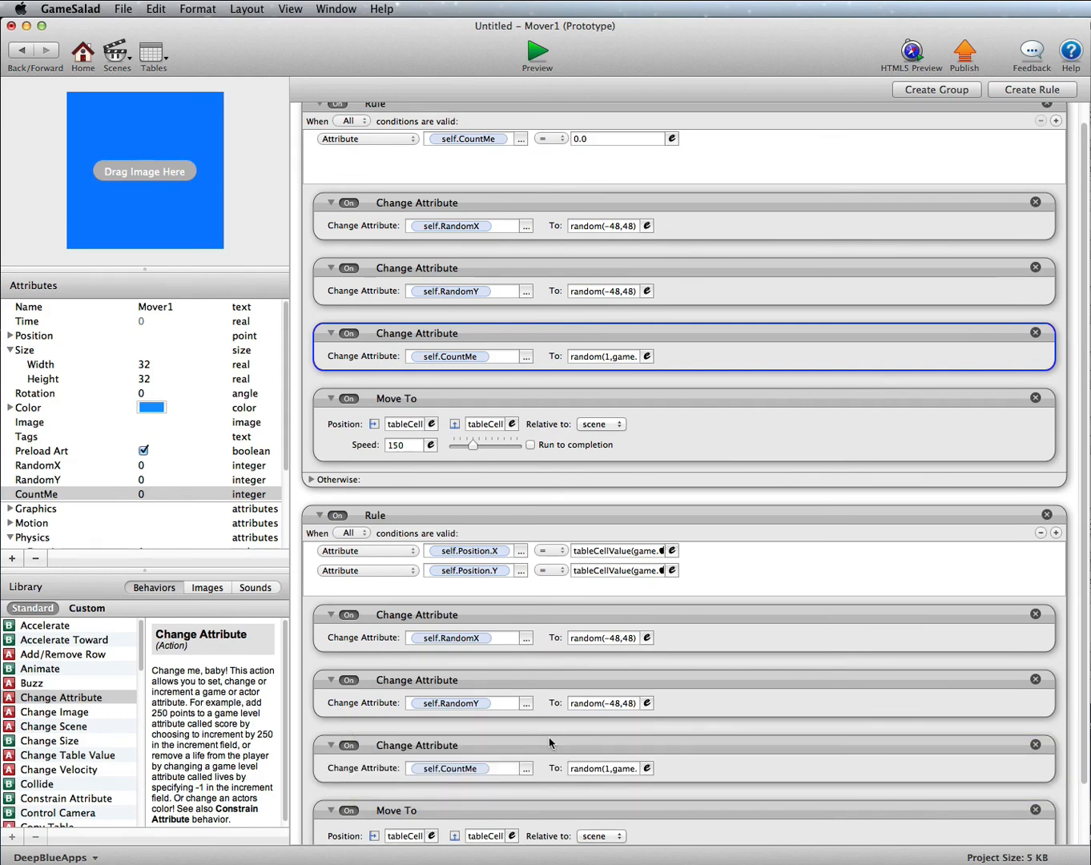
scroll(550, 743, "down", 3)
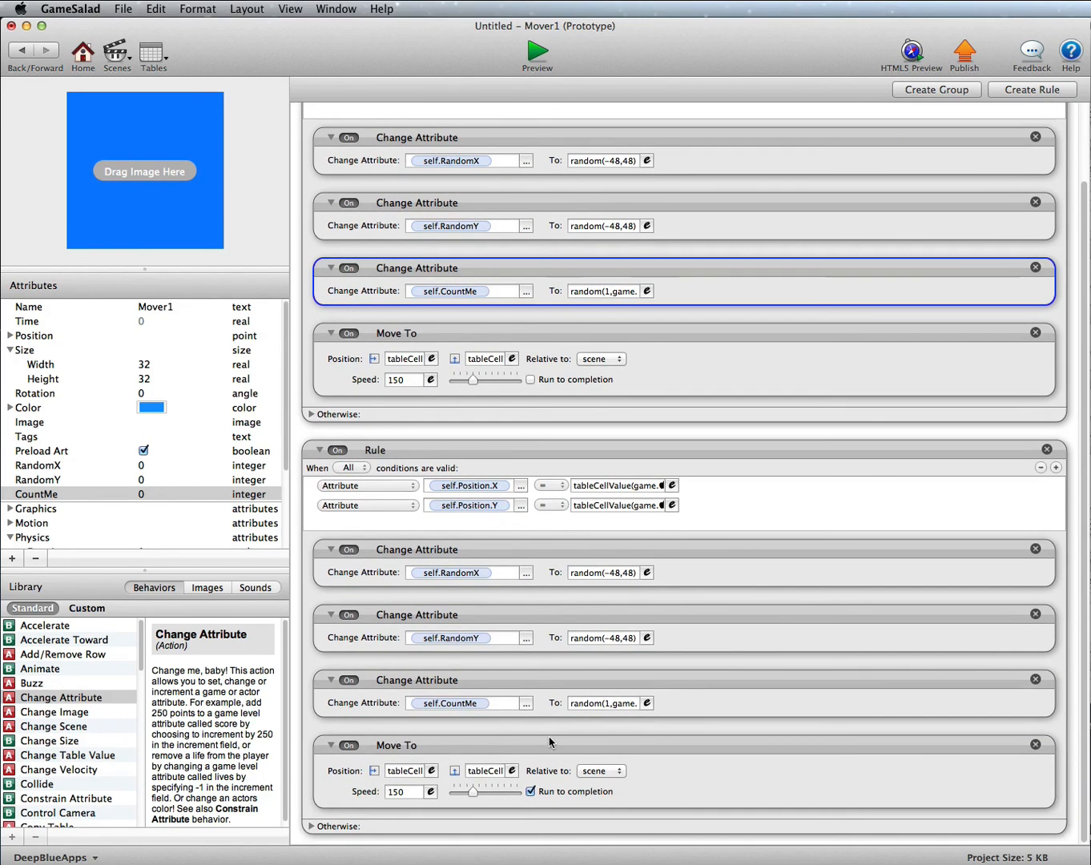
Return to the Initial Scene, nudge the Spawner slightly toward the exact center, and preview the random movement.
left_click(20, 52)
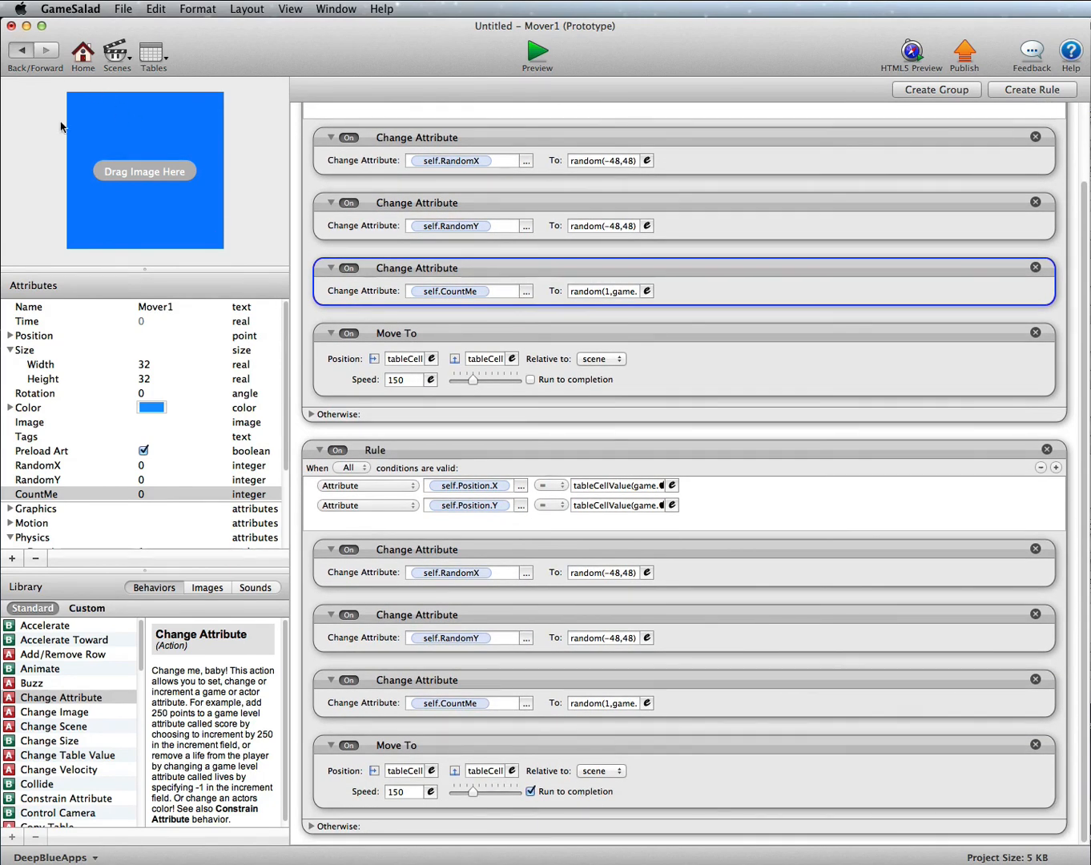
left_click(658, 454)
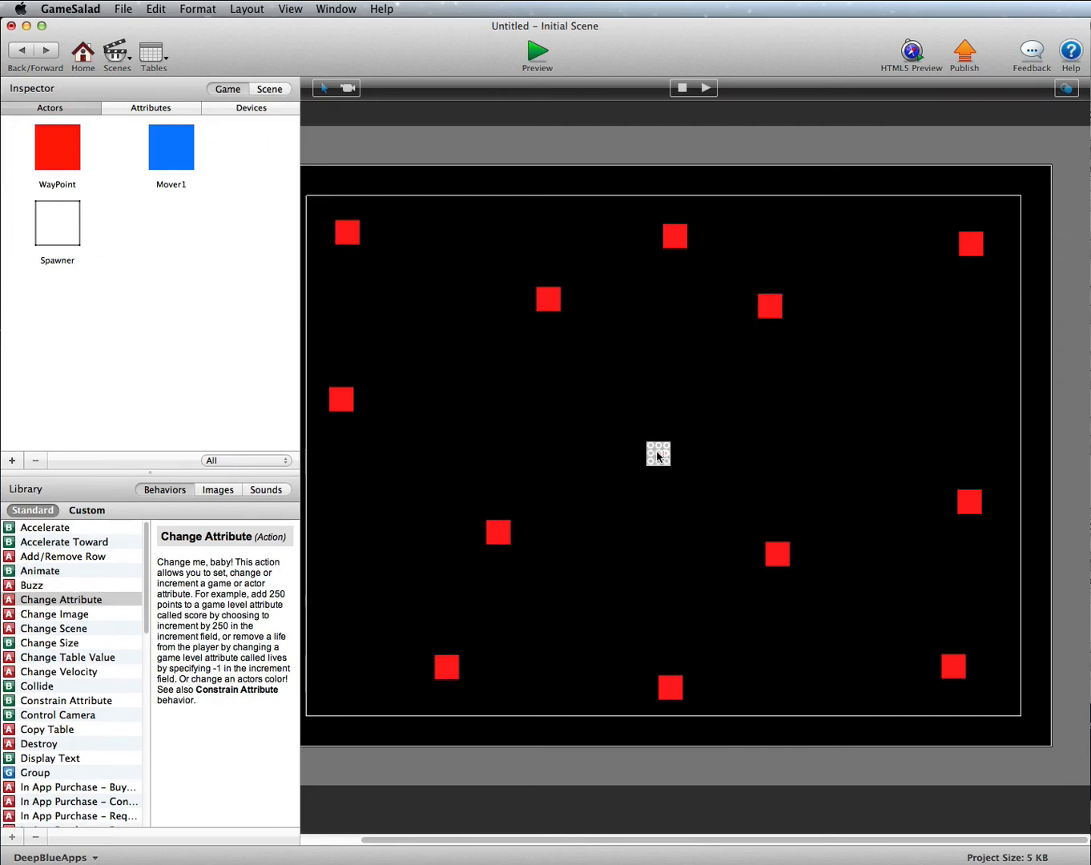
left_click_drag(659, 451, 664, 454)
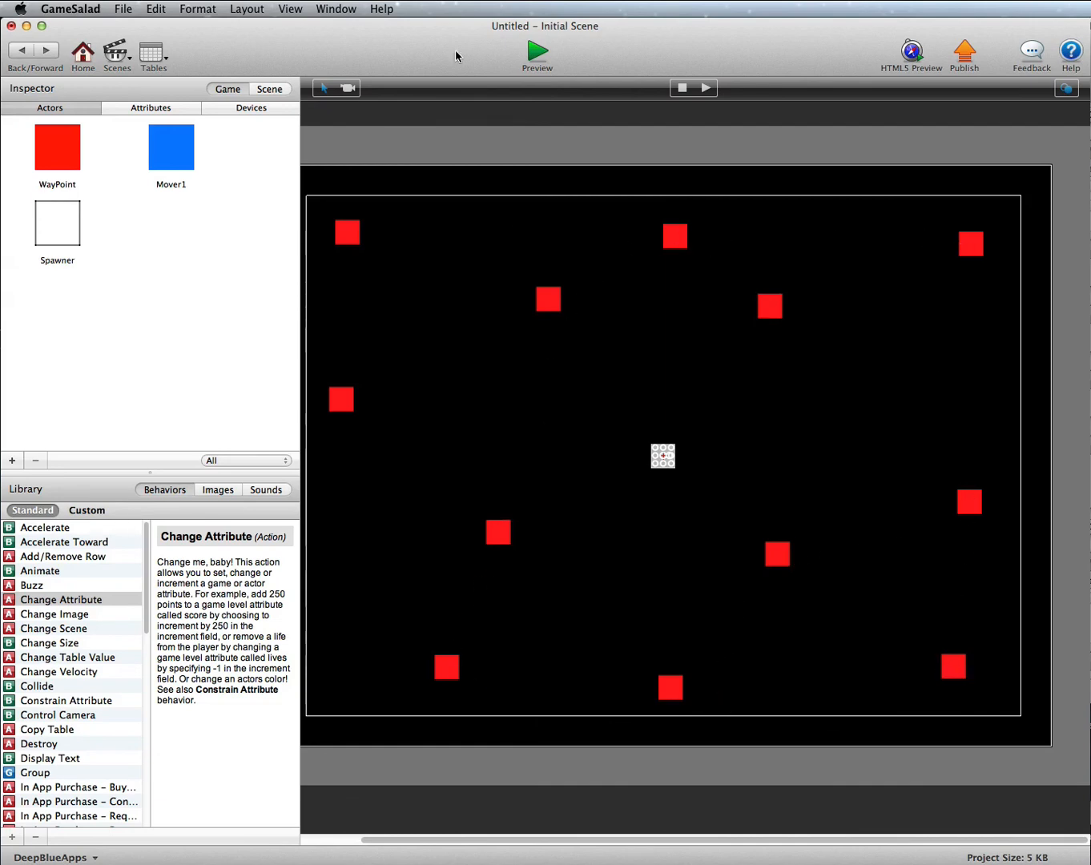
left_click(537, 54)
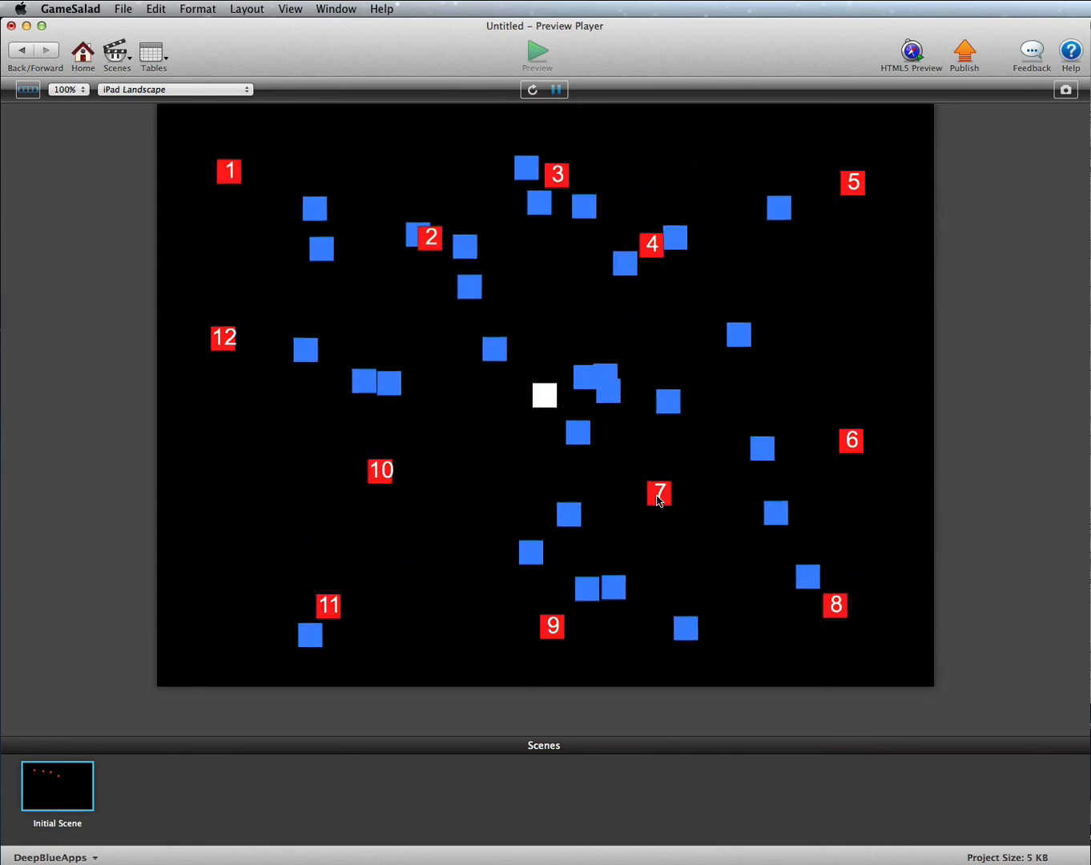
Move the Spawner above all WayPoints in the scene's Background layer and preview the random waypoint movement.
left_click(20, 50)
left_click(256, 90)
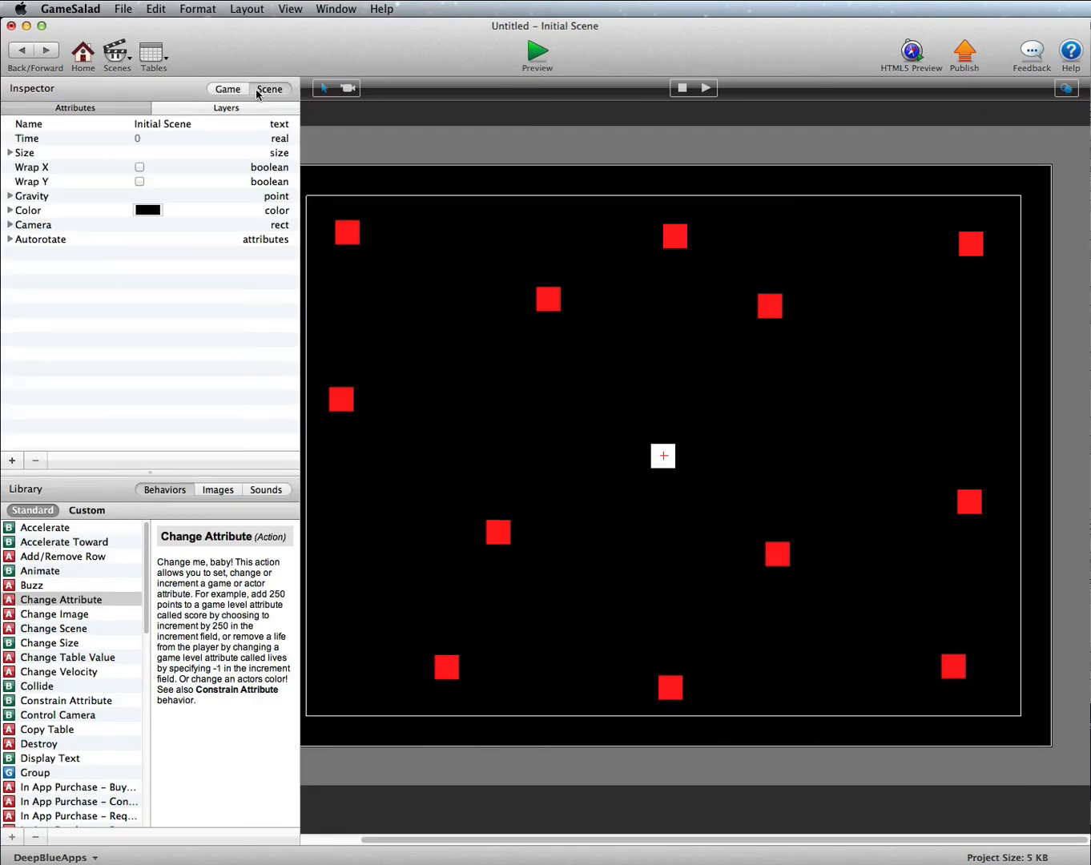
left_click(226, 107)
left_click(8, 135)
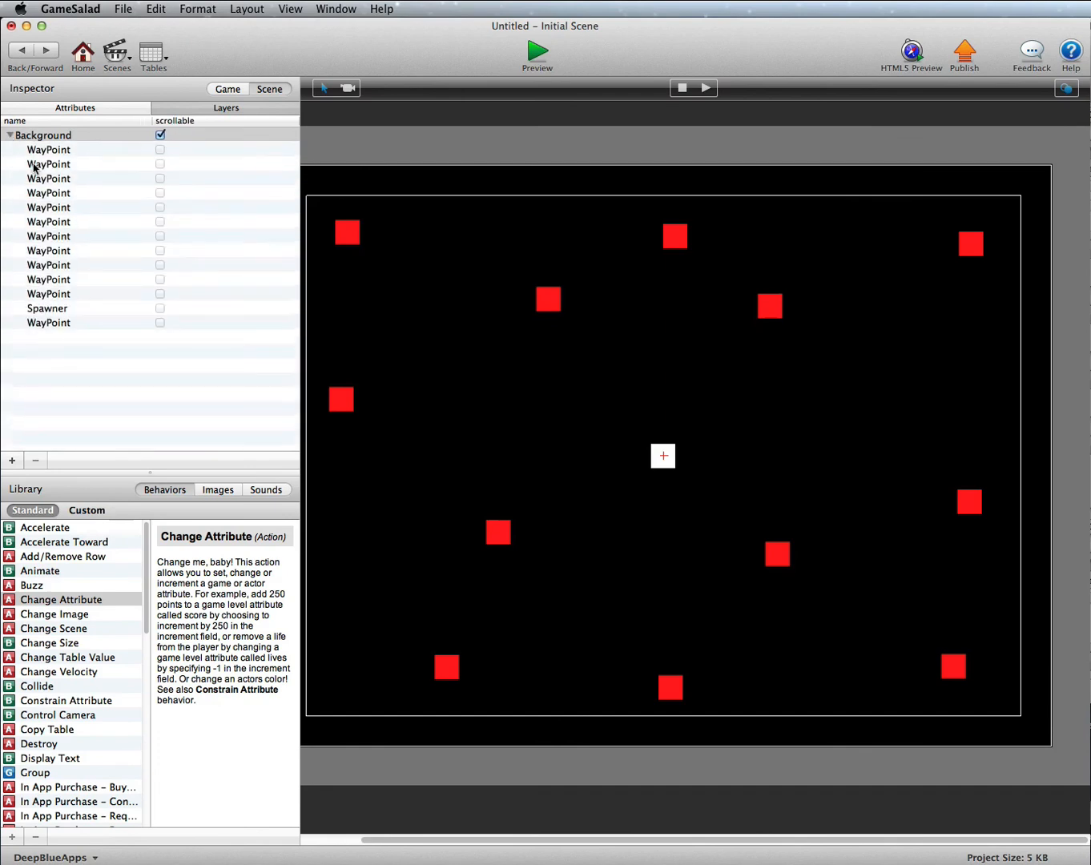
left_click(50, 323)
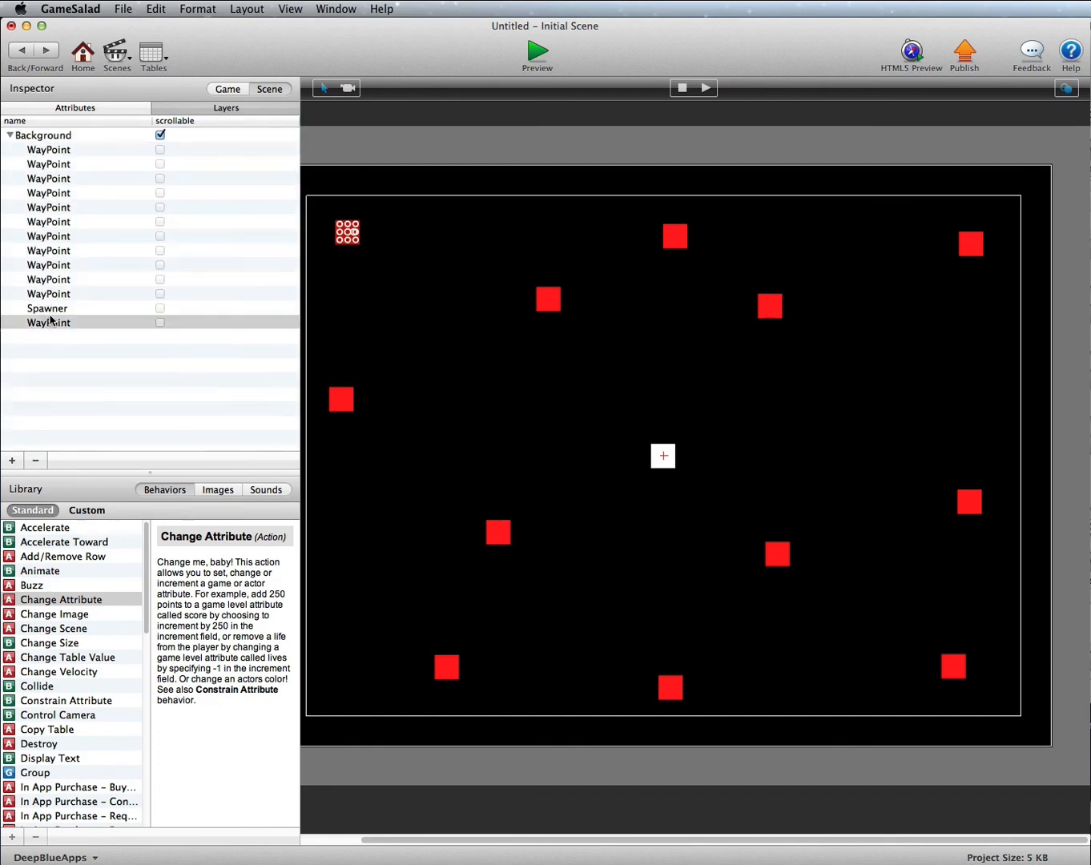
left_click_drag(48, 309, 48, 150)
left_click(537, 70)
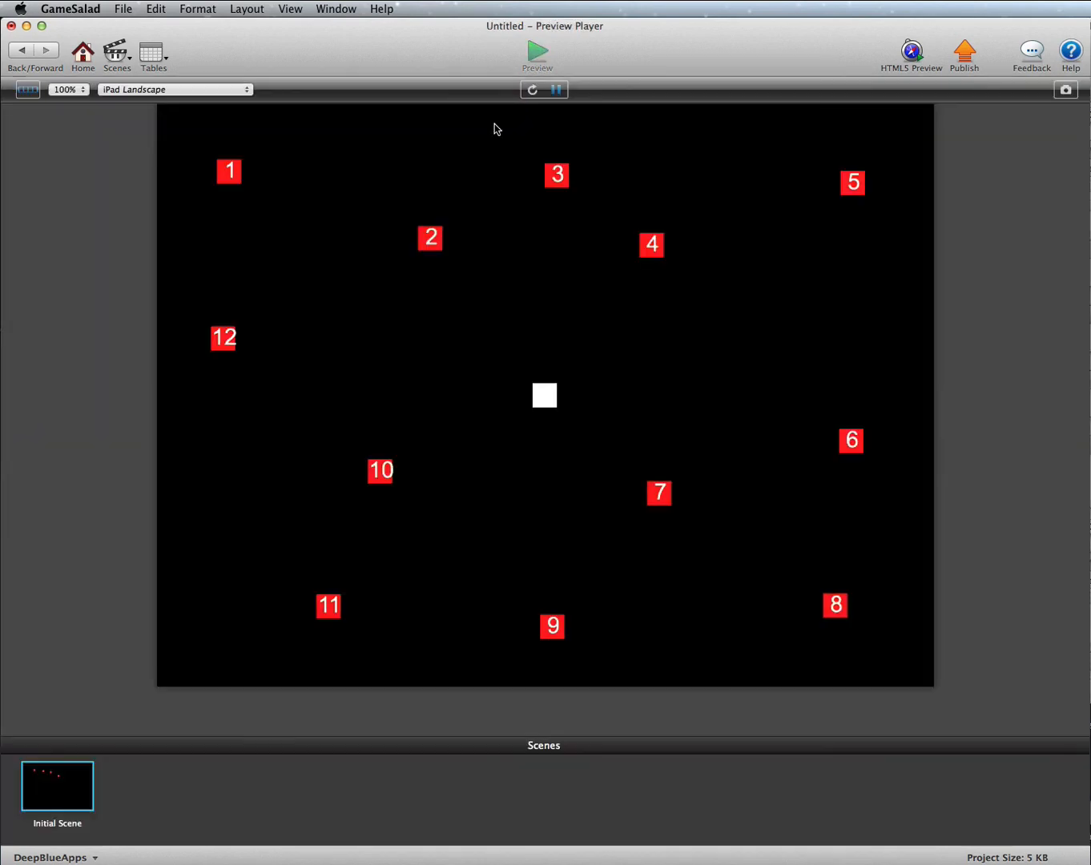